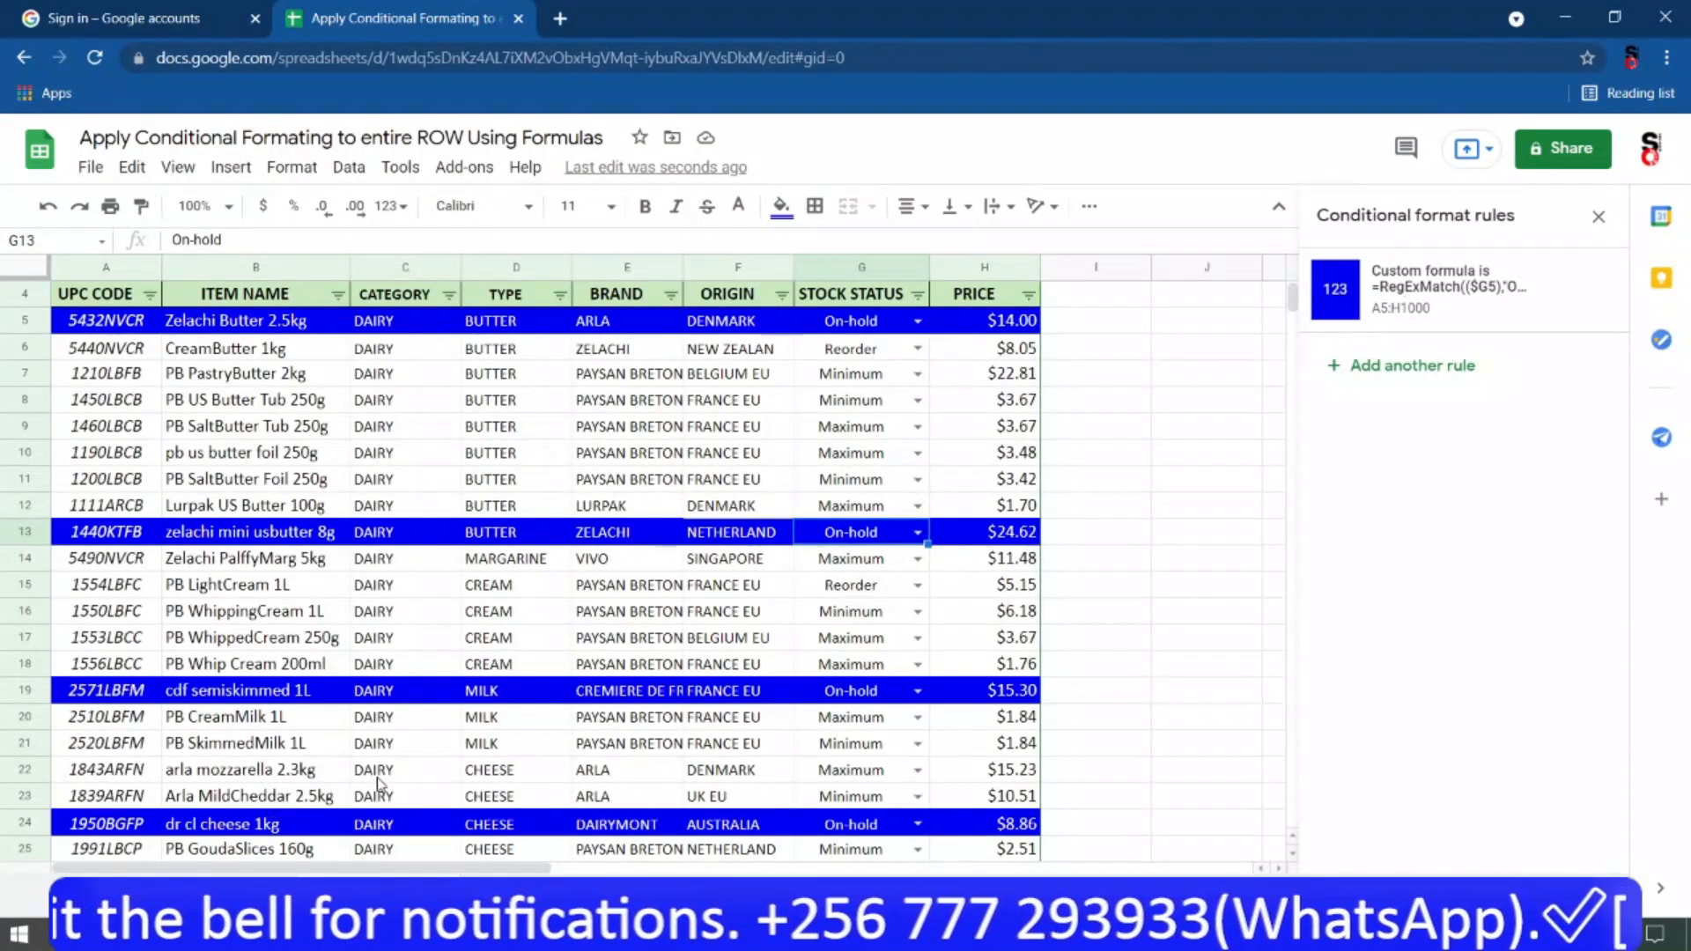
# Switch to the Cell Reference sheet and look over its product item list.
pyautogui.click(821, 408)
pyautogui.click(490, 887)
pyautogui.click(909, 501)
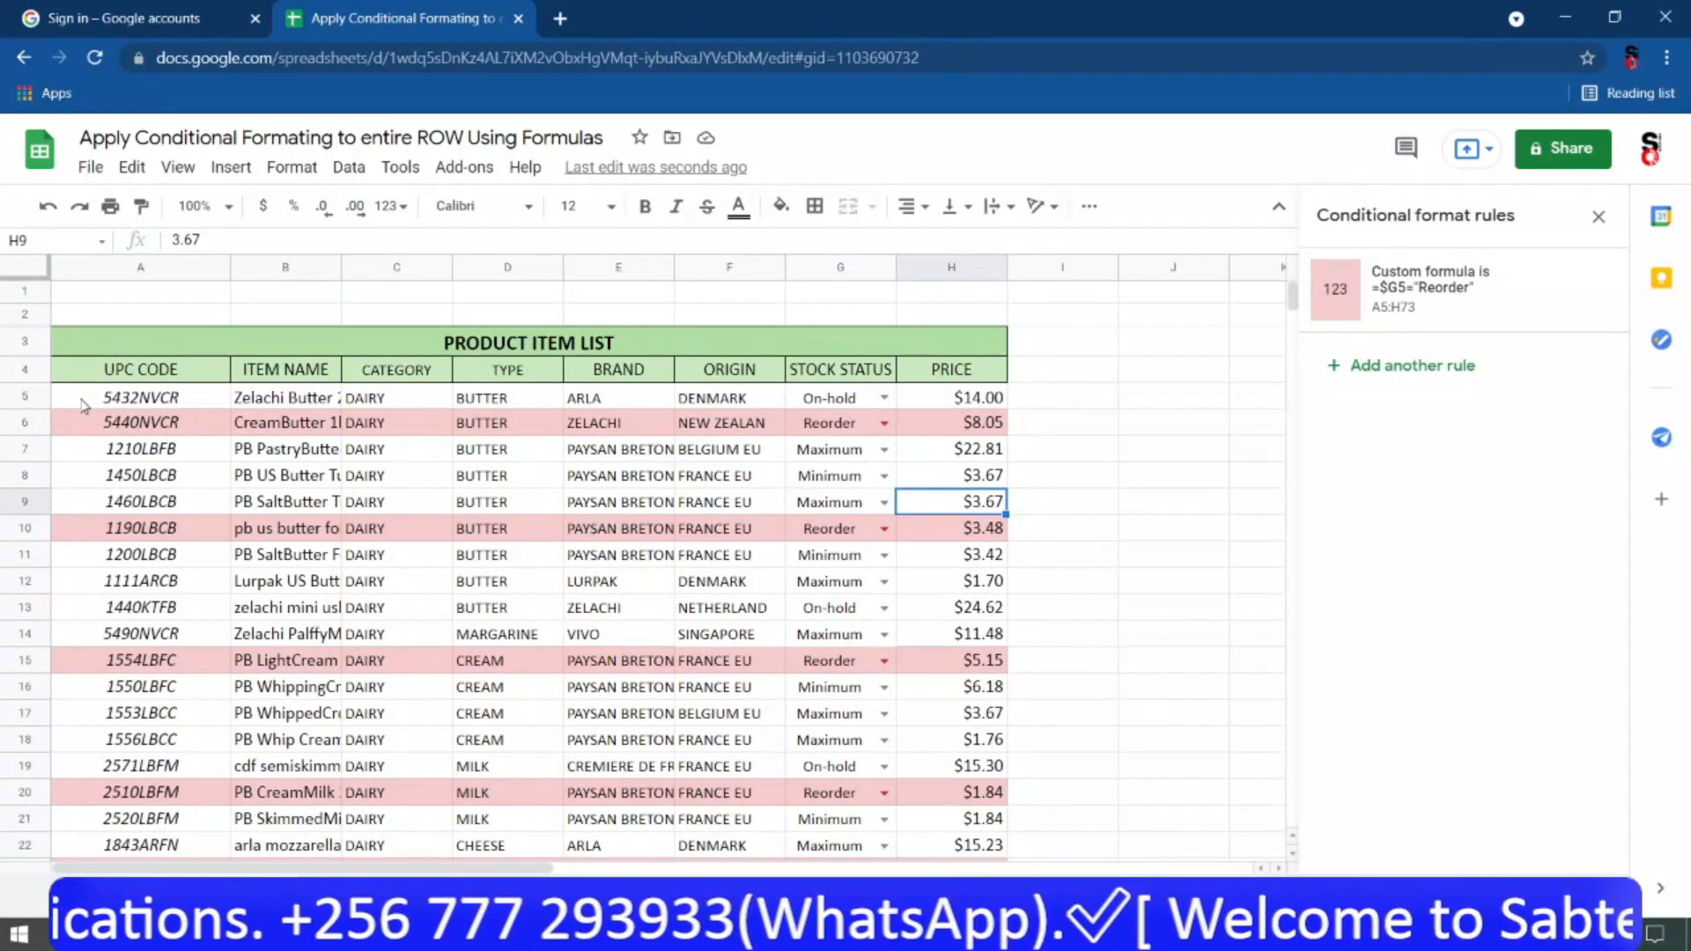
pyautogui.moveTo(88, 369); pyautogui.dragTo(936, 698)
pyautogui.scroll(-2, 936, 697)
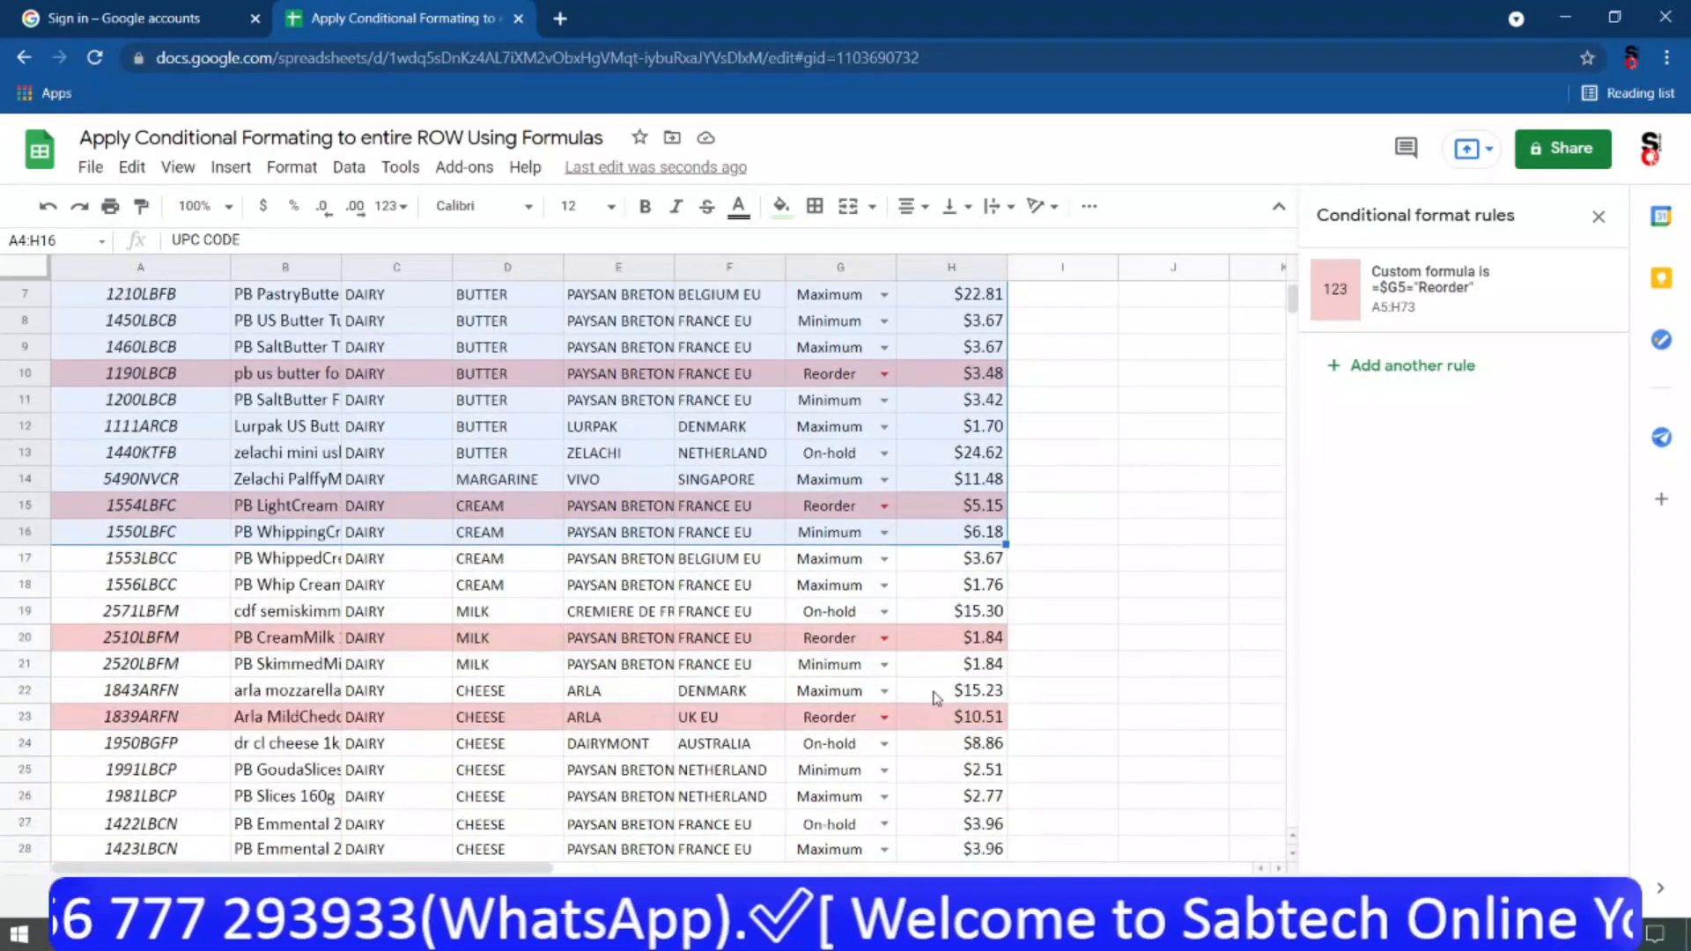
pyautogui.scroll(2, 932, 695)
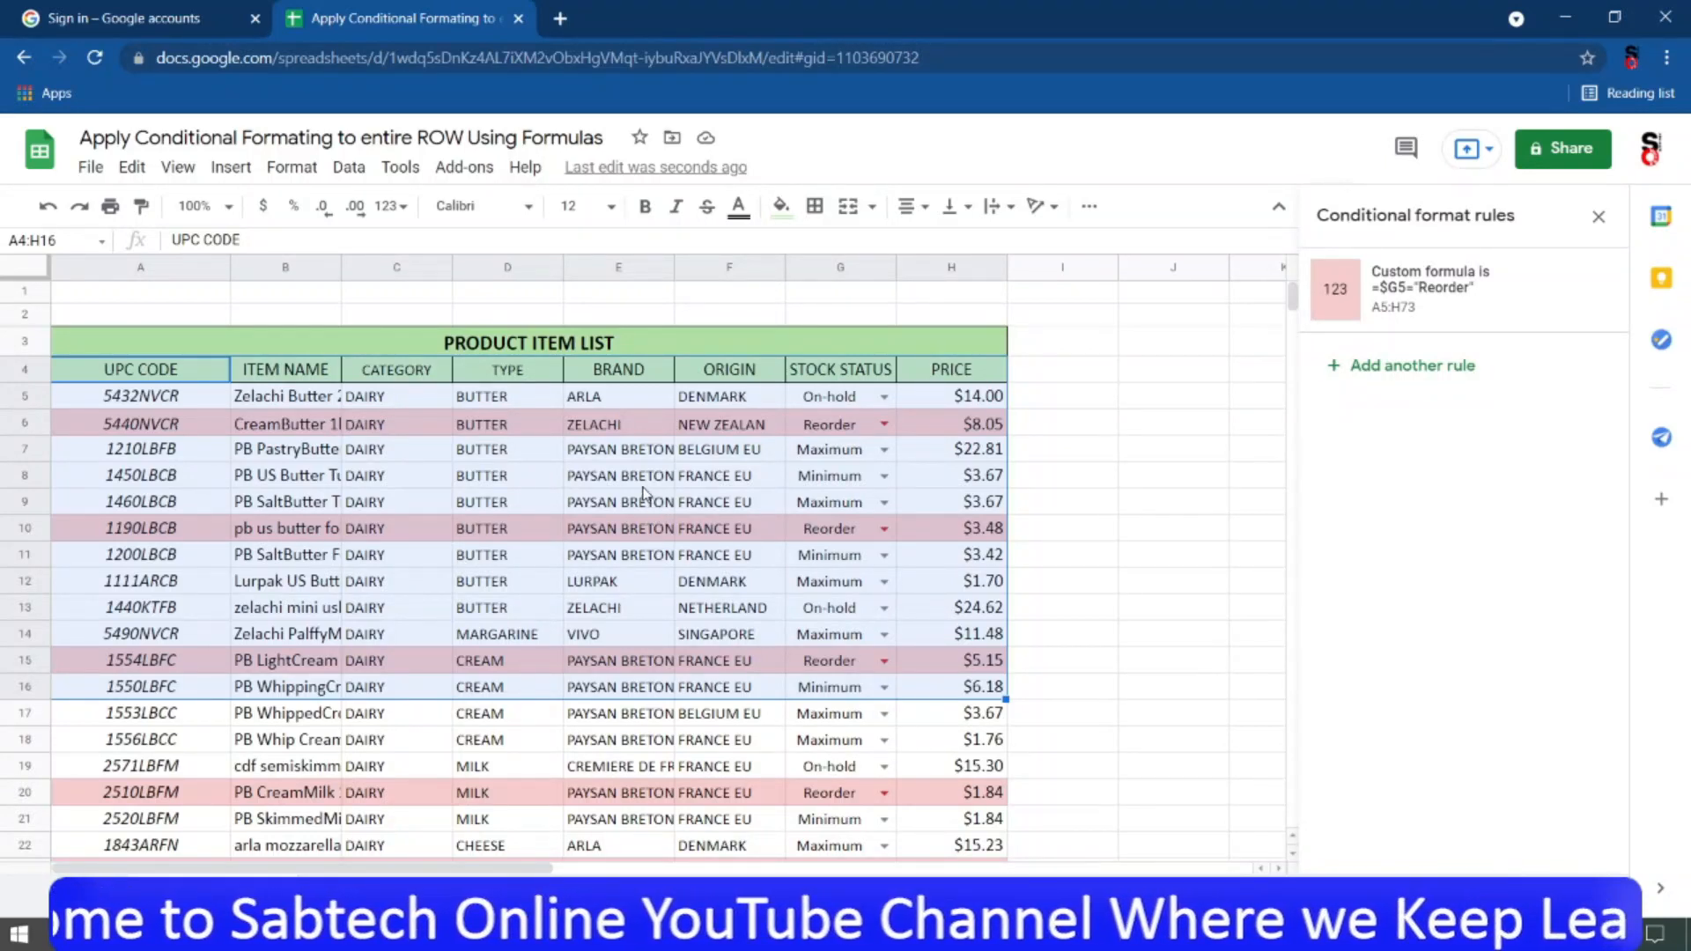
pyautogui.click(643, 483)
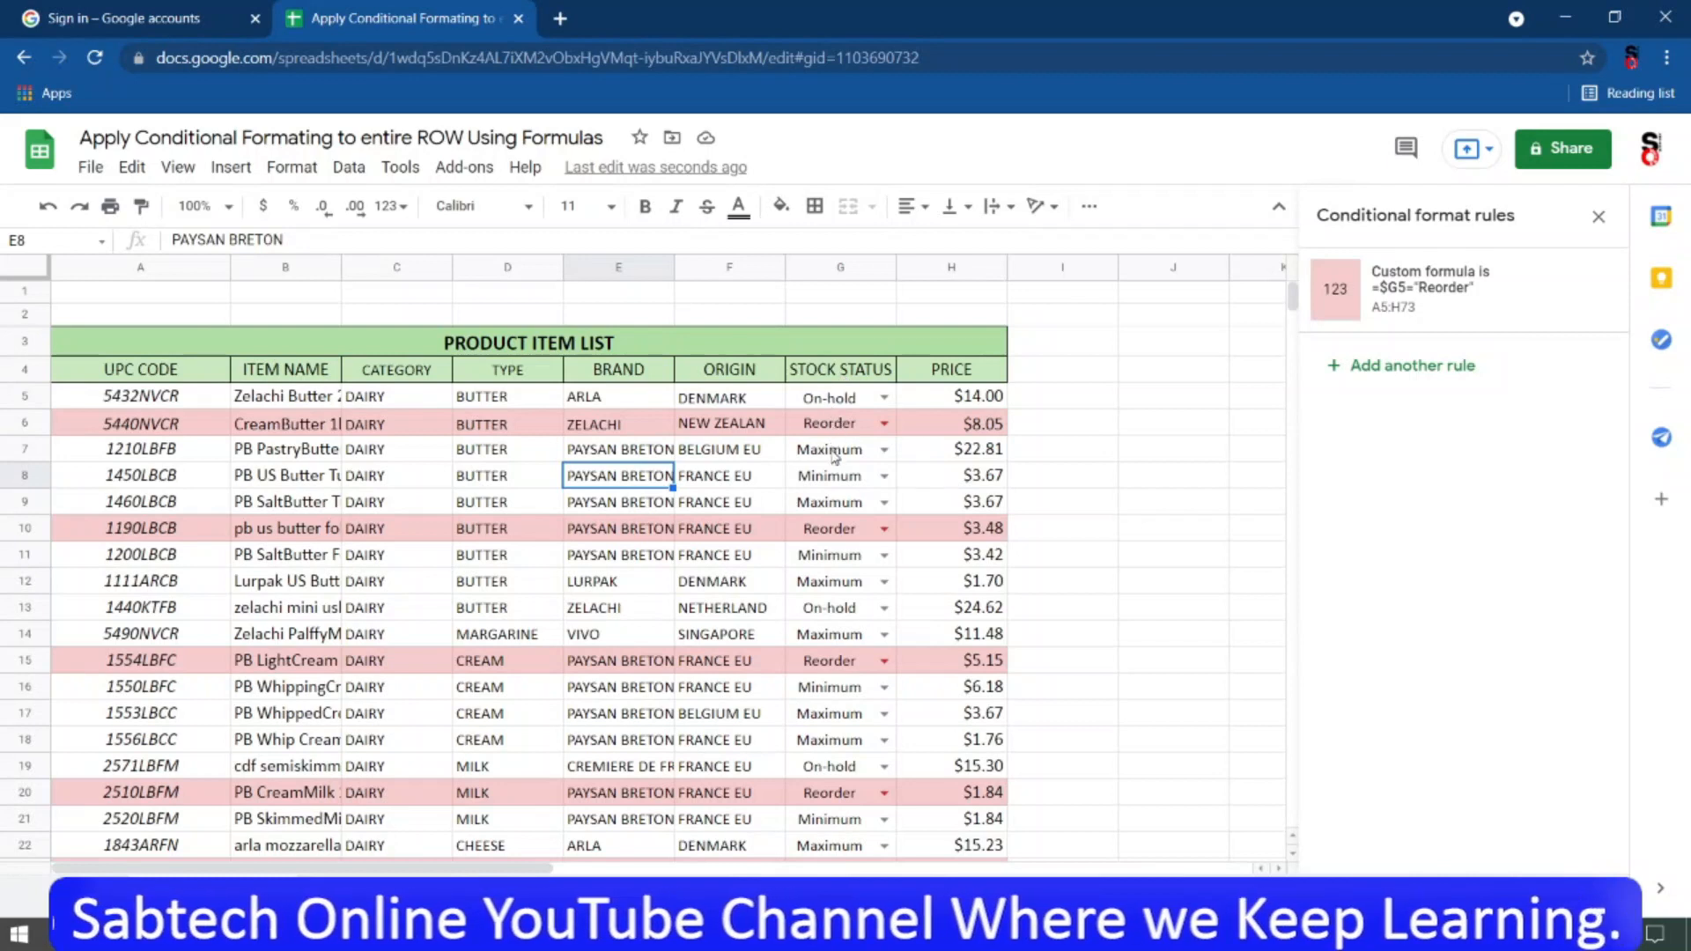
# Set the stock status in cell G8 to Reorder.
pyautogui.moveTo(834, 373); pyautogui.dragTo(841, 455)
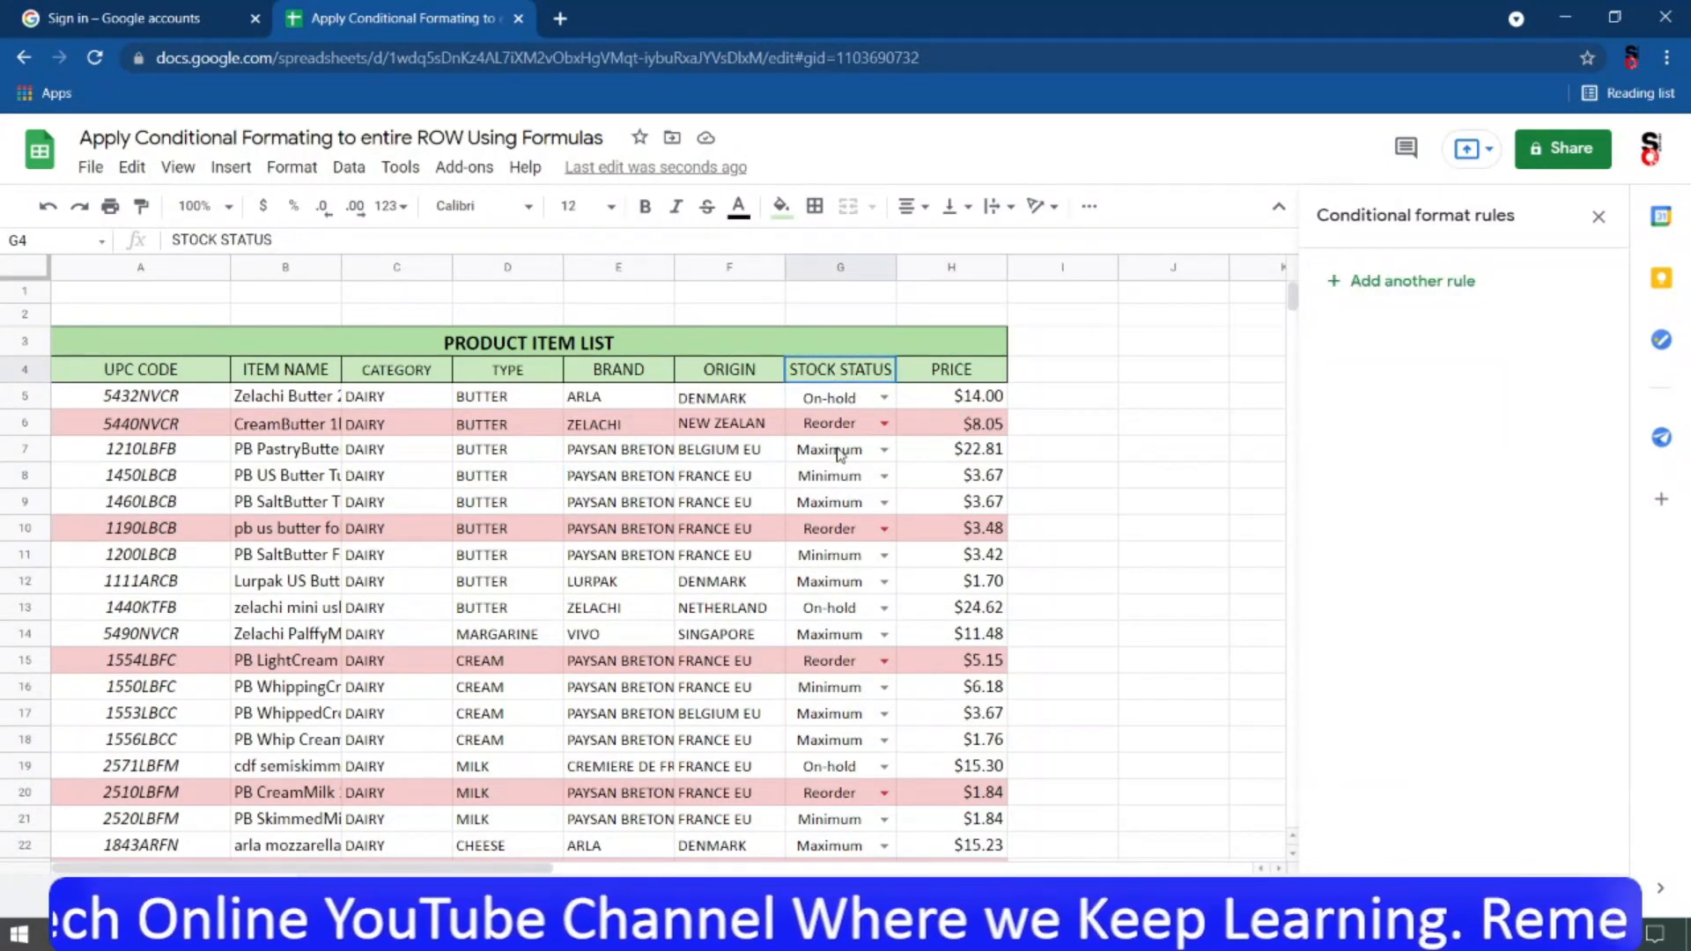
pyautogui.click(839, 270)
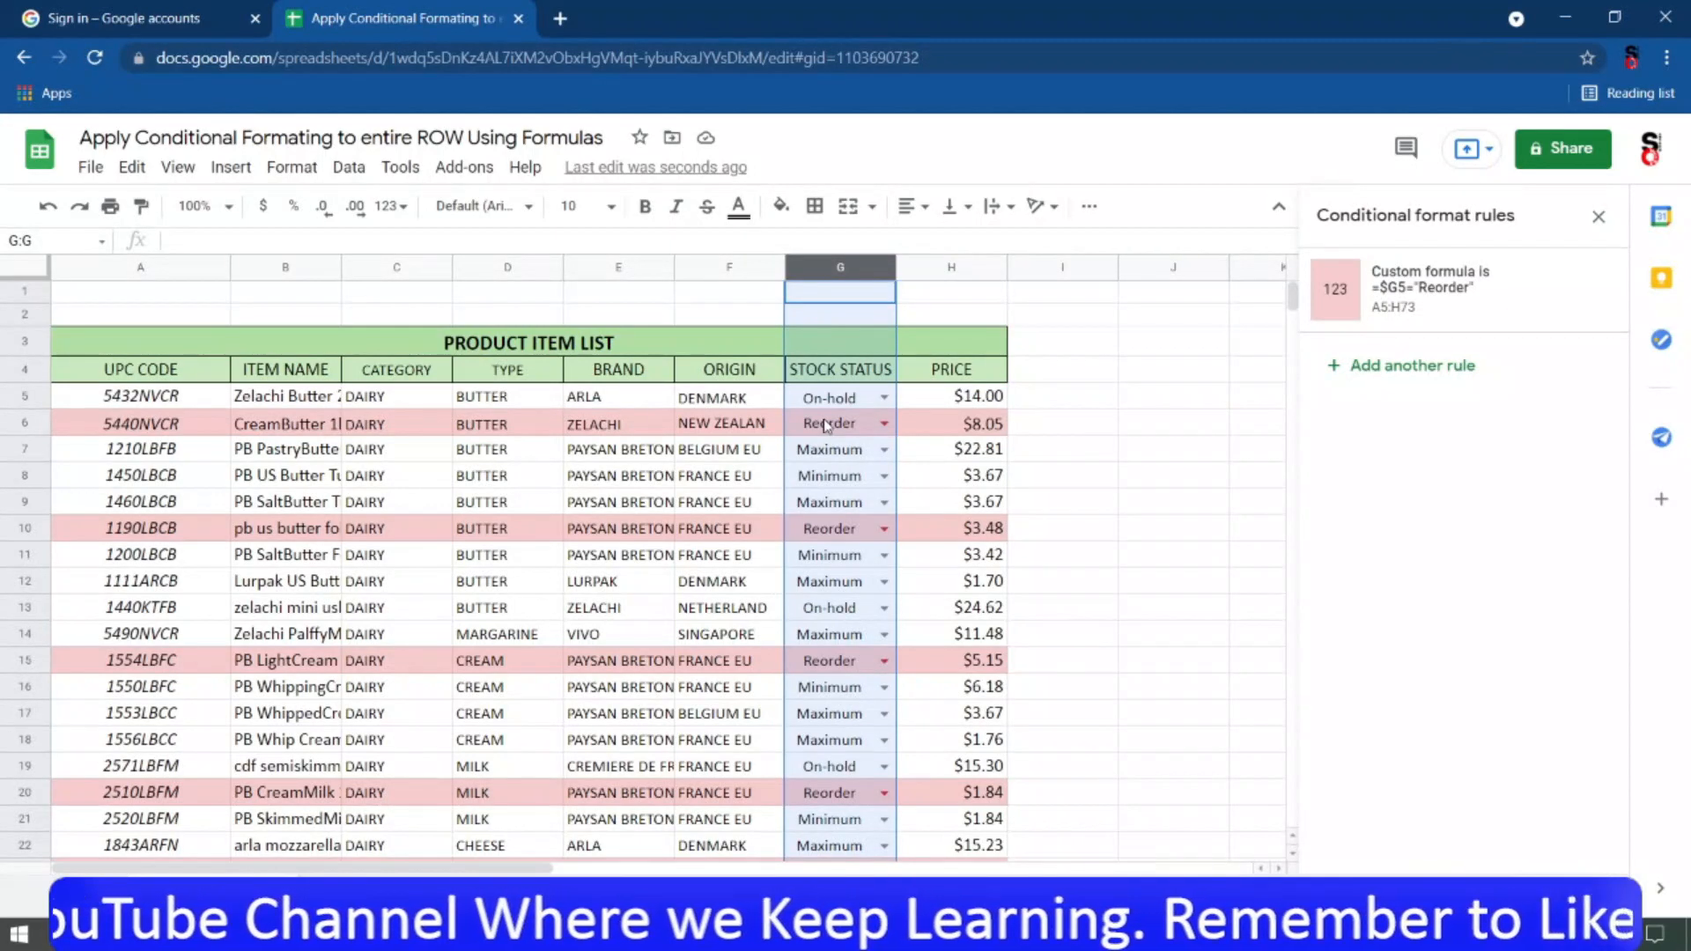
pyautogui.click(851, 448)
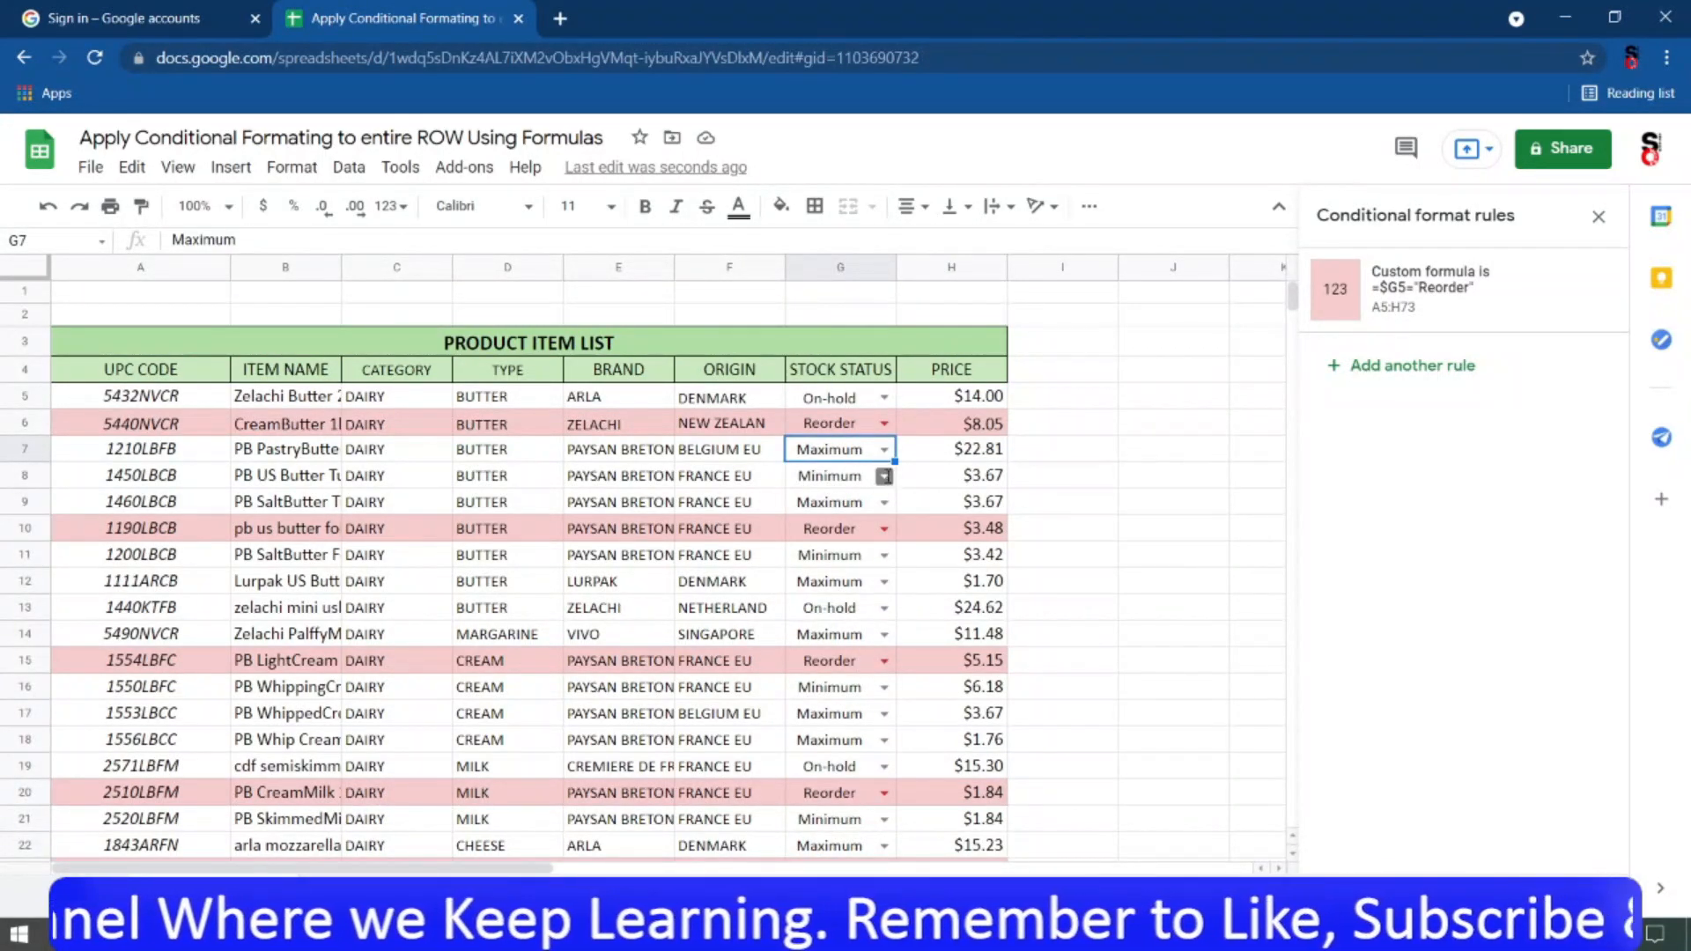
pyautogui.click(883, 475)
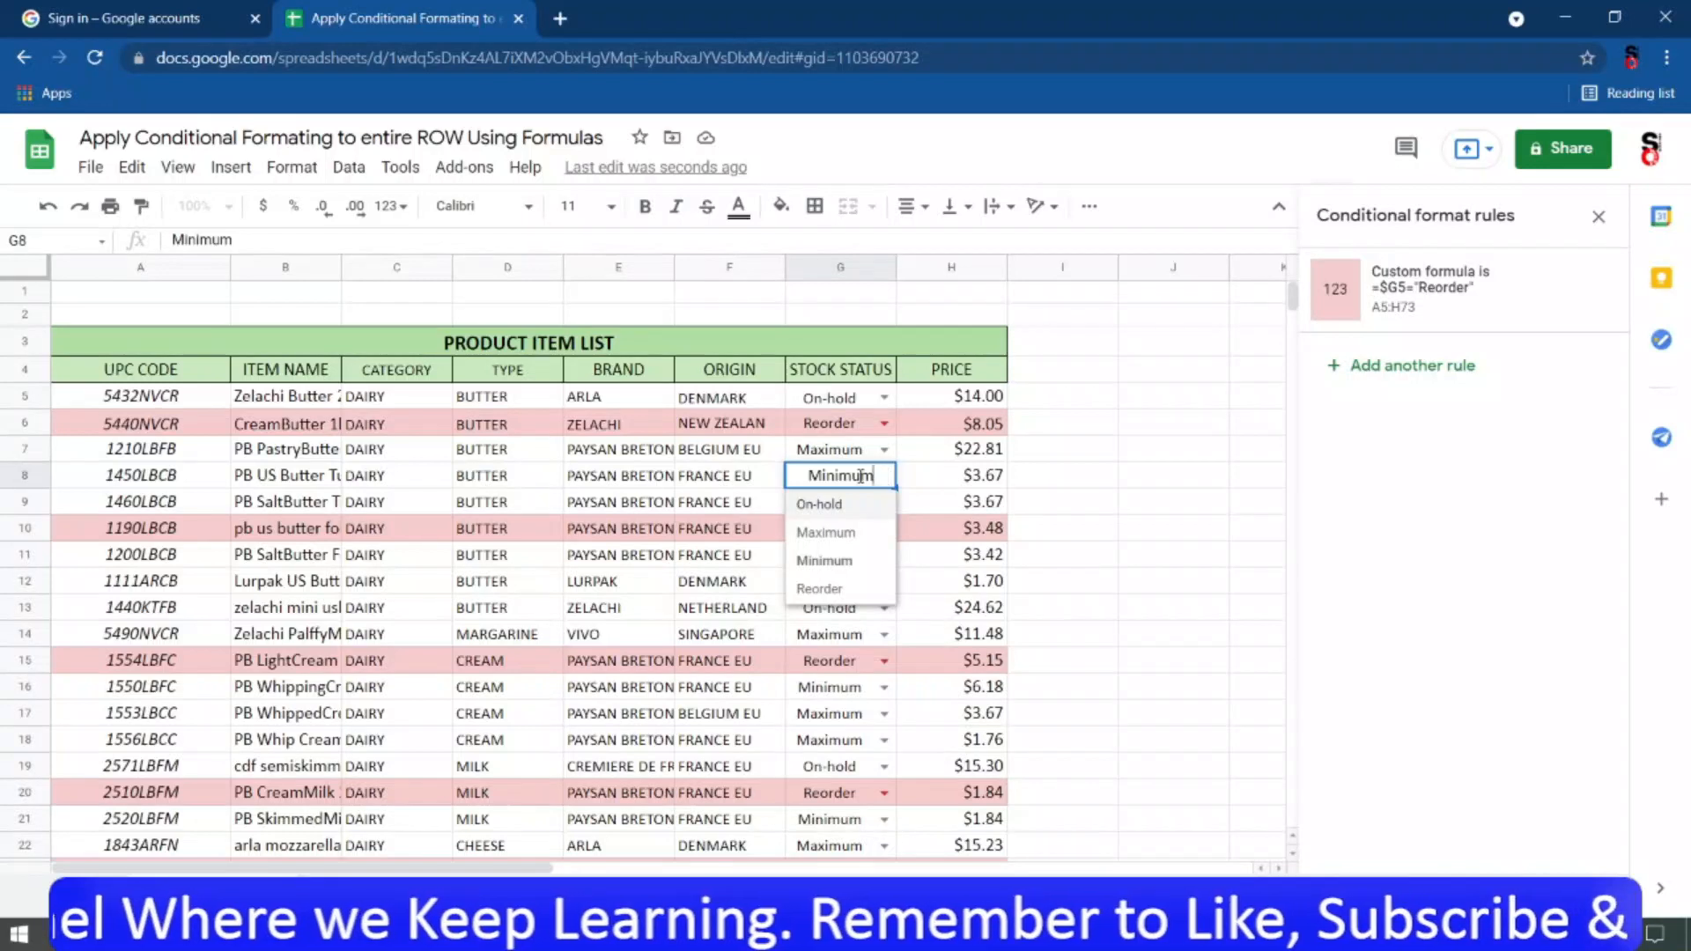
pyautogui.click(819, 588)
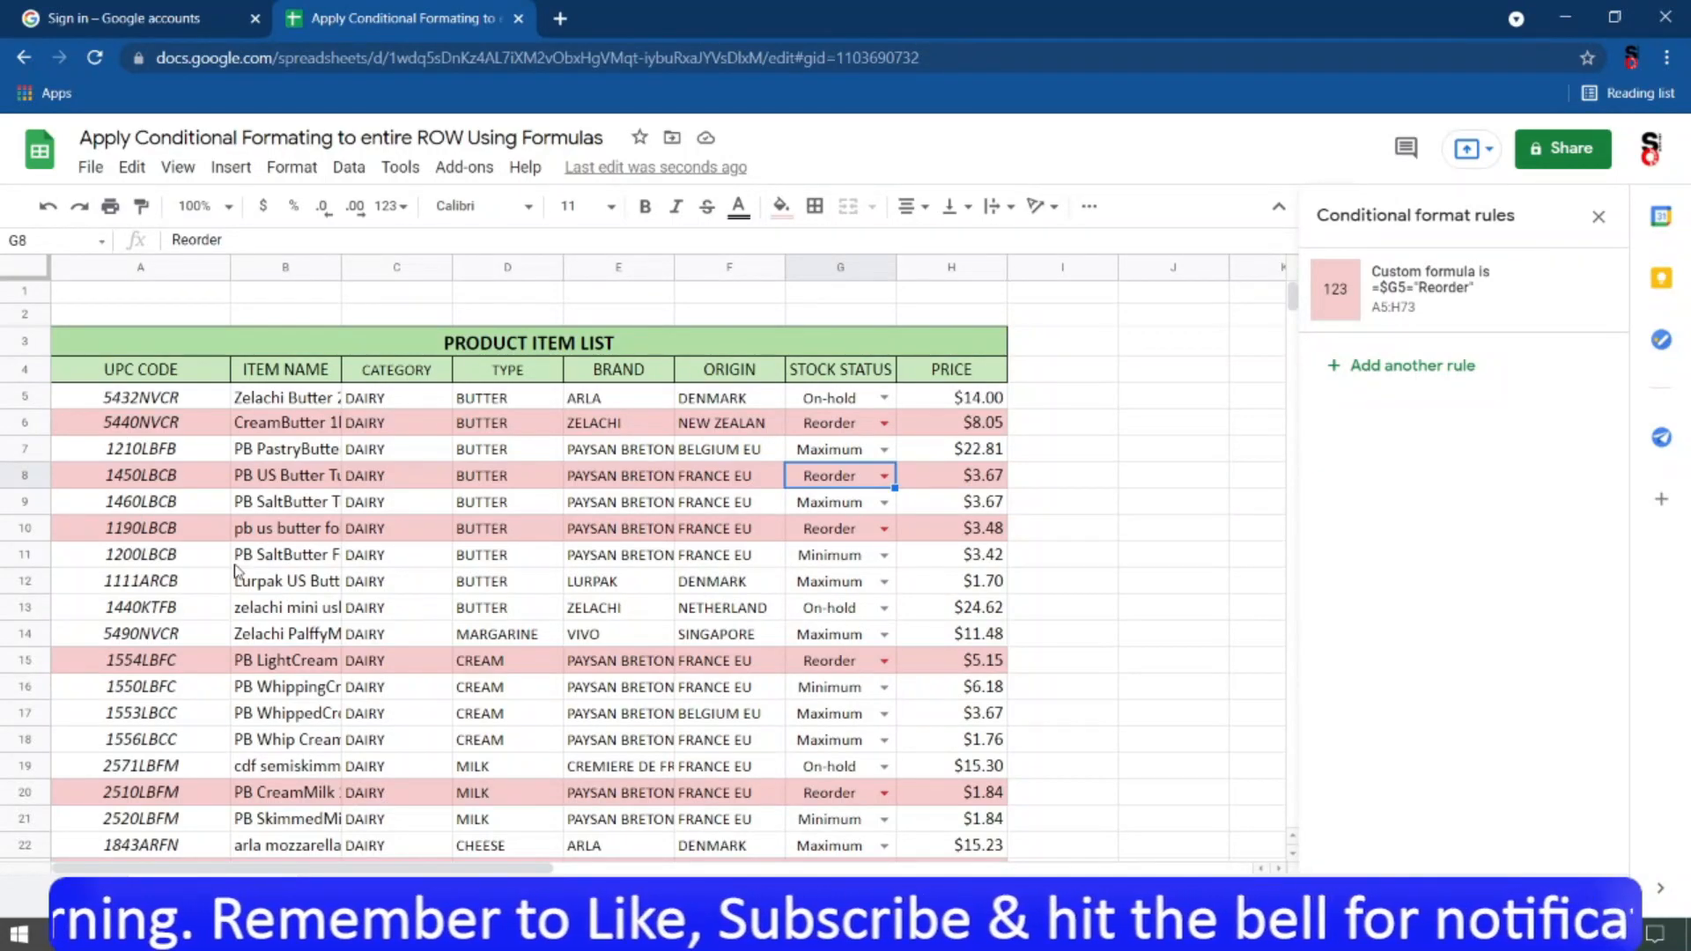
# Examine the highlighted product rows down to the end of the list and compare them with their stock status.
pyautogui.scroll(-18, 121, 529)
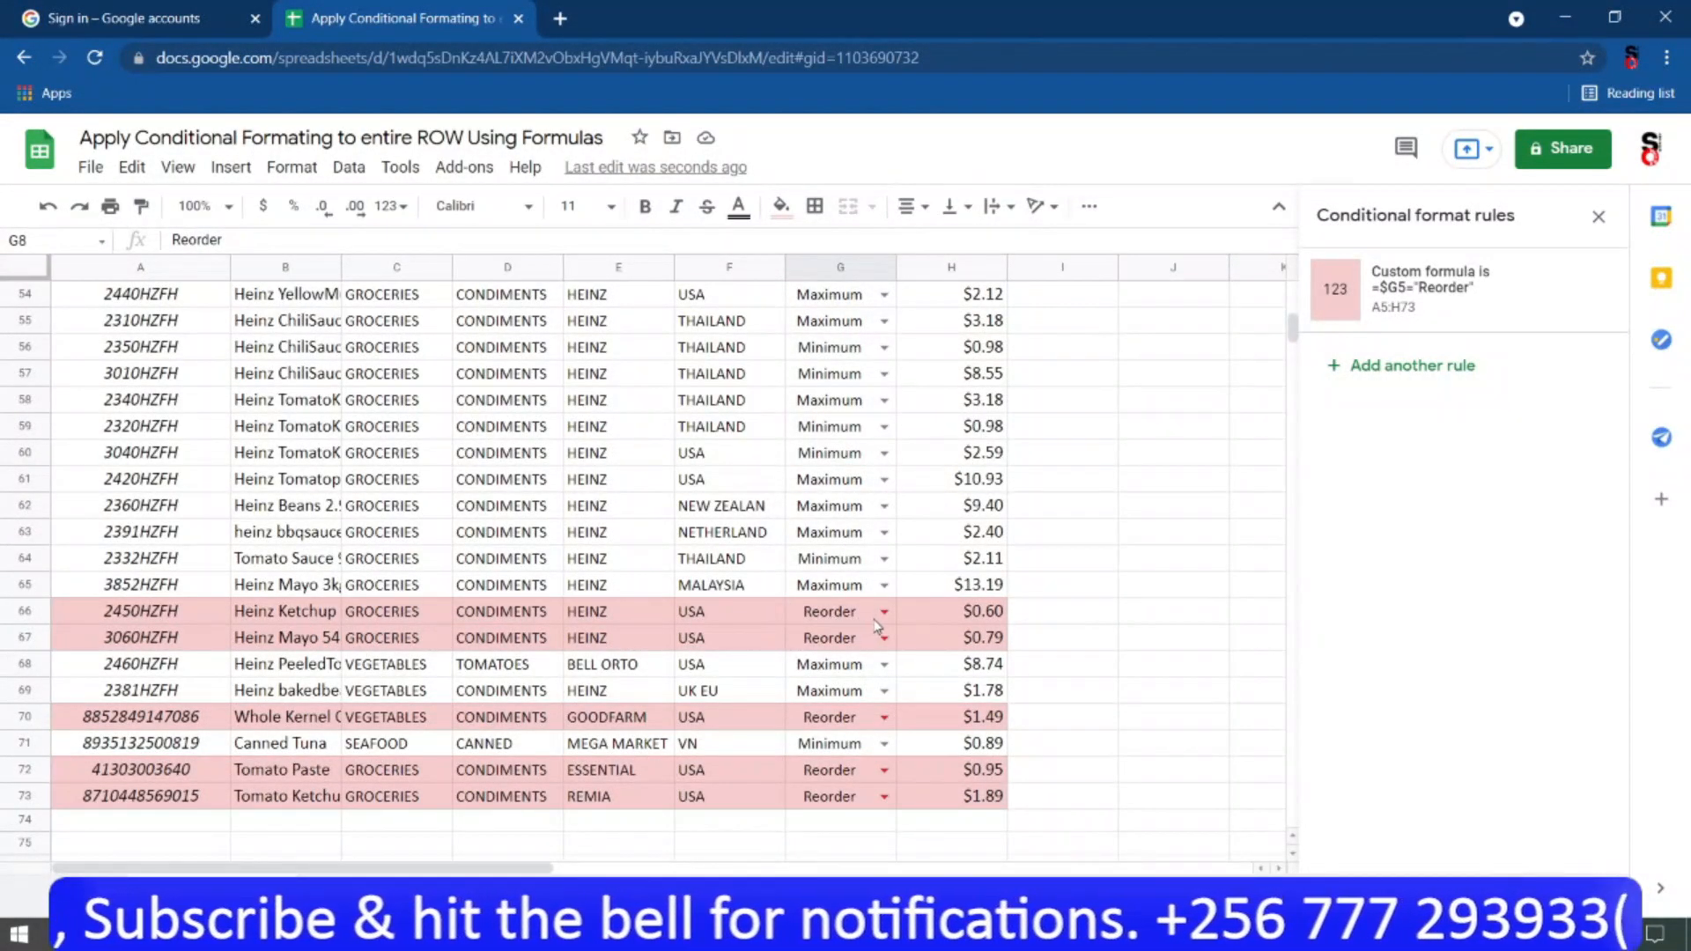
pyautogui.click(972, 614)
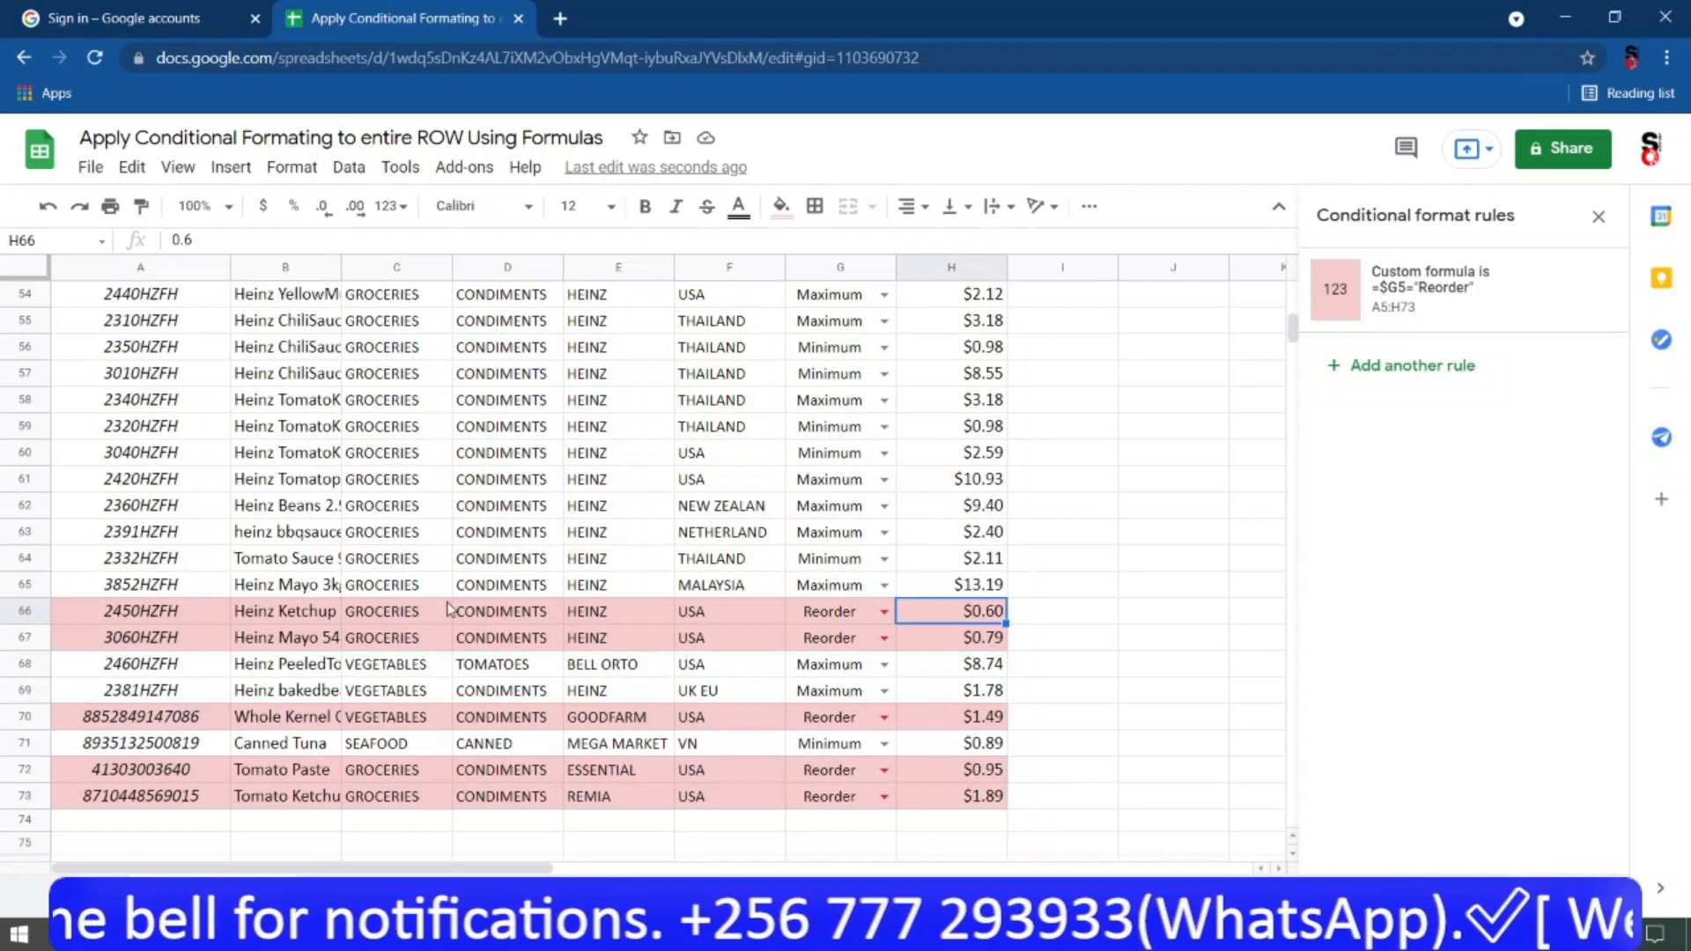
pyautogui.click(844, 620)
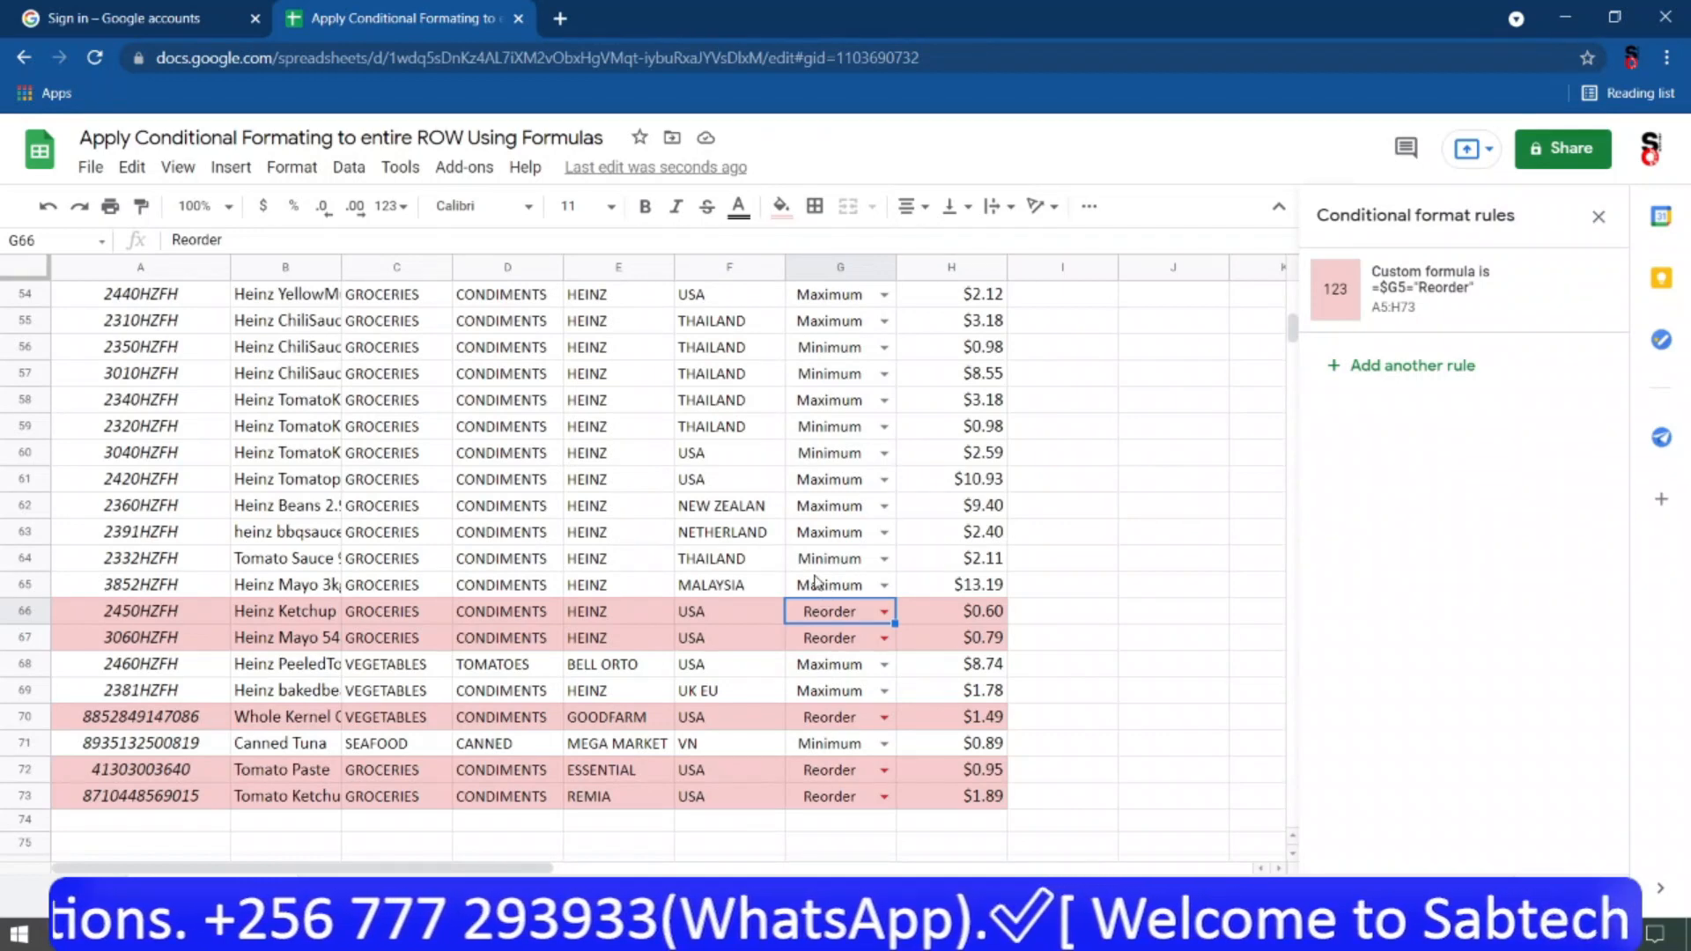
pyautogui.scroll(8, 815, 581)
pyautogui.scroll(10, 740, 577)
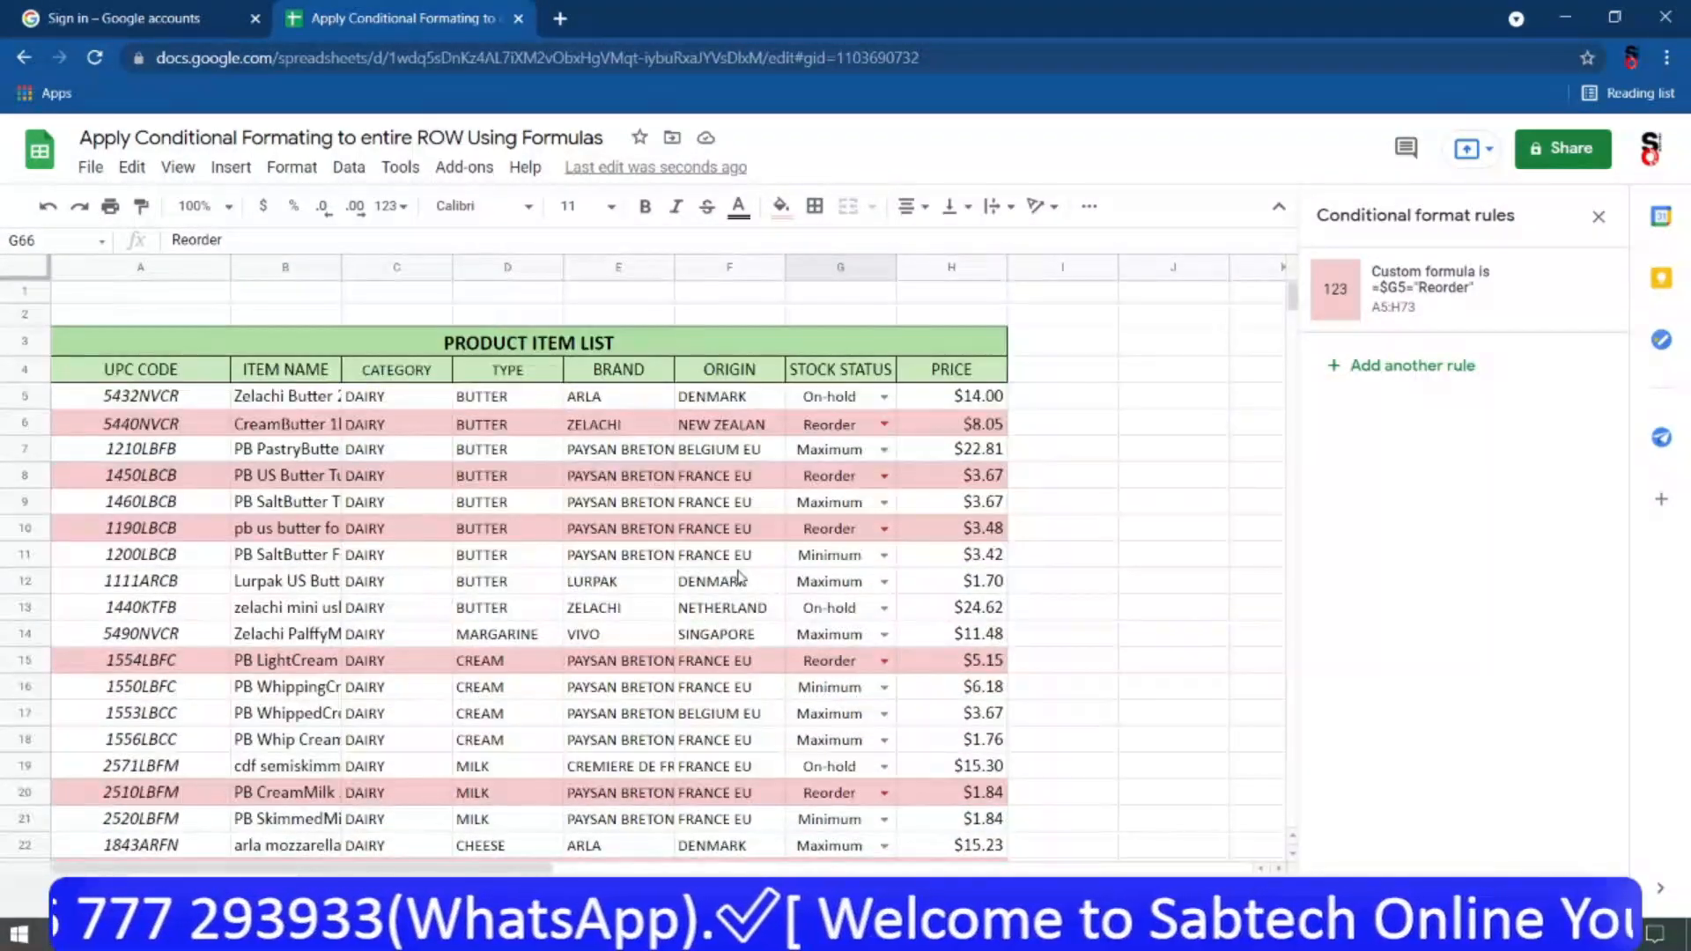
pyautogui.click(322, 435)
pyautogui.click(123, 404)
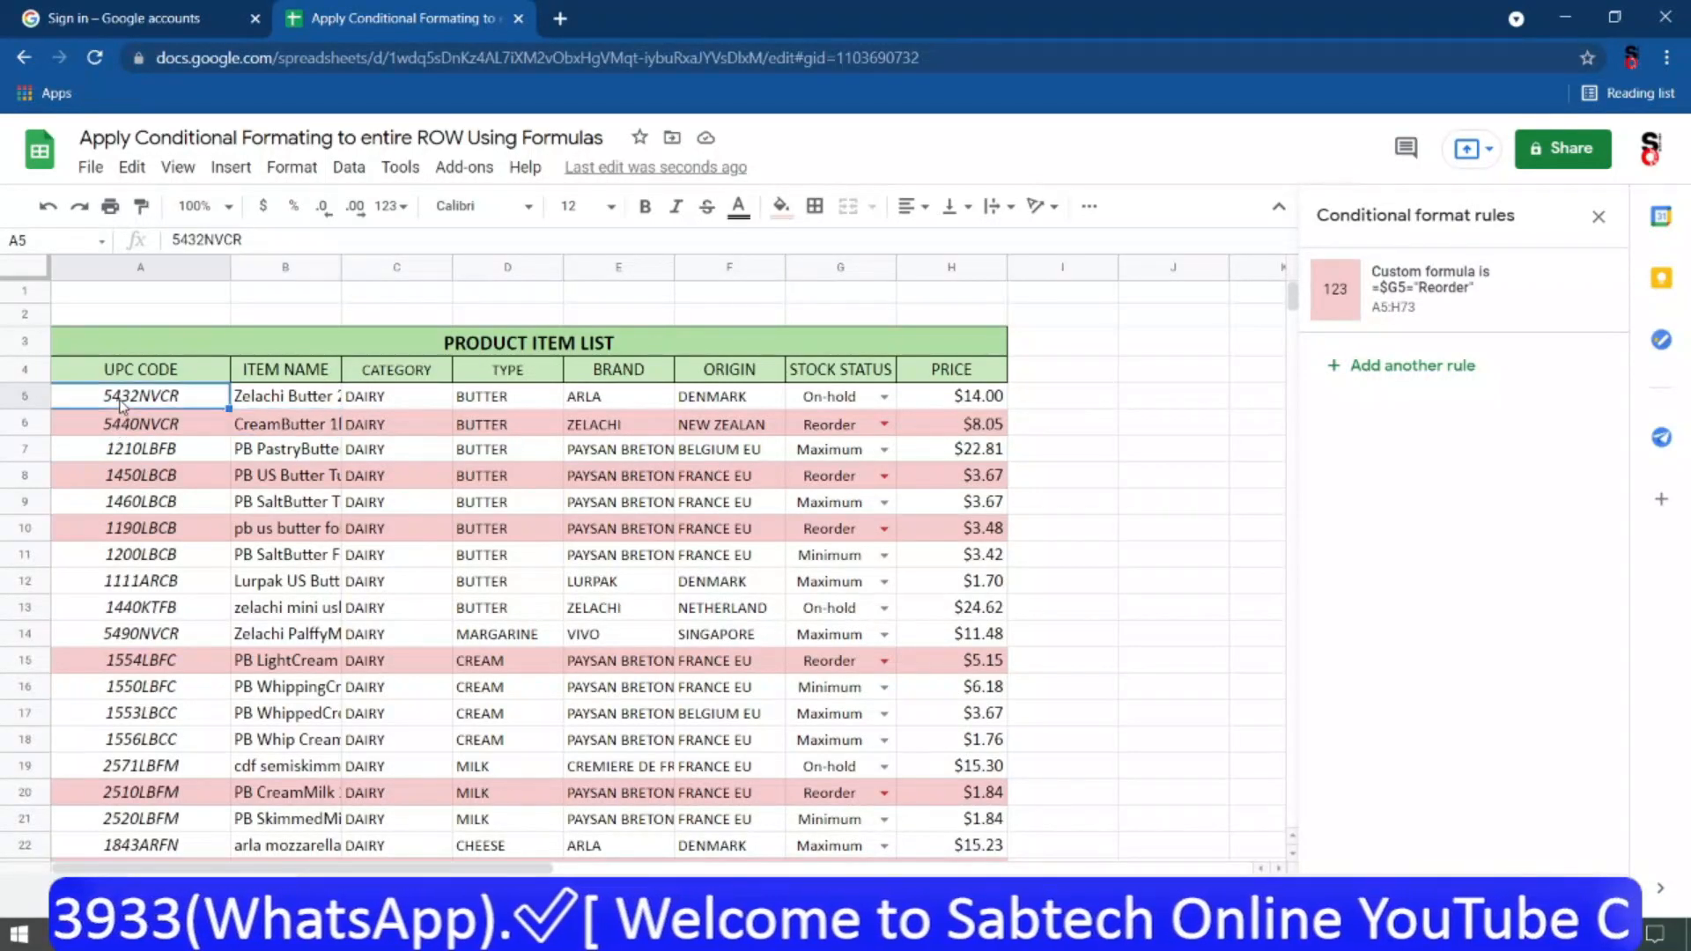
# Close the conditional format rules for the product list.
pyautogui.click(1597, 218)
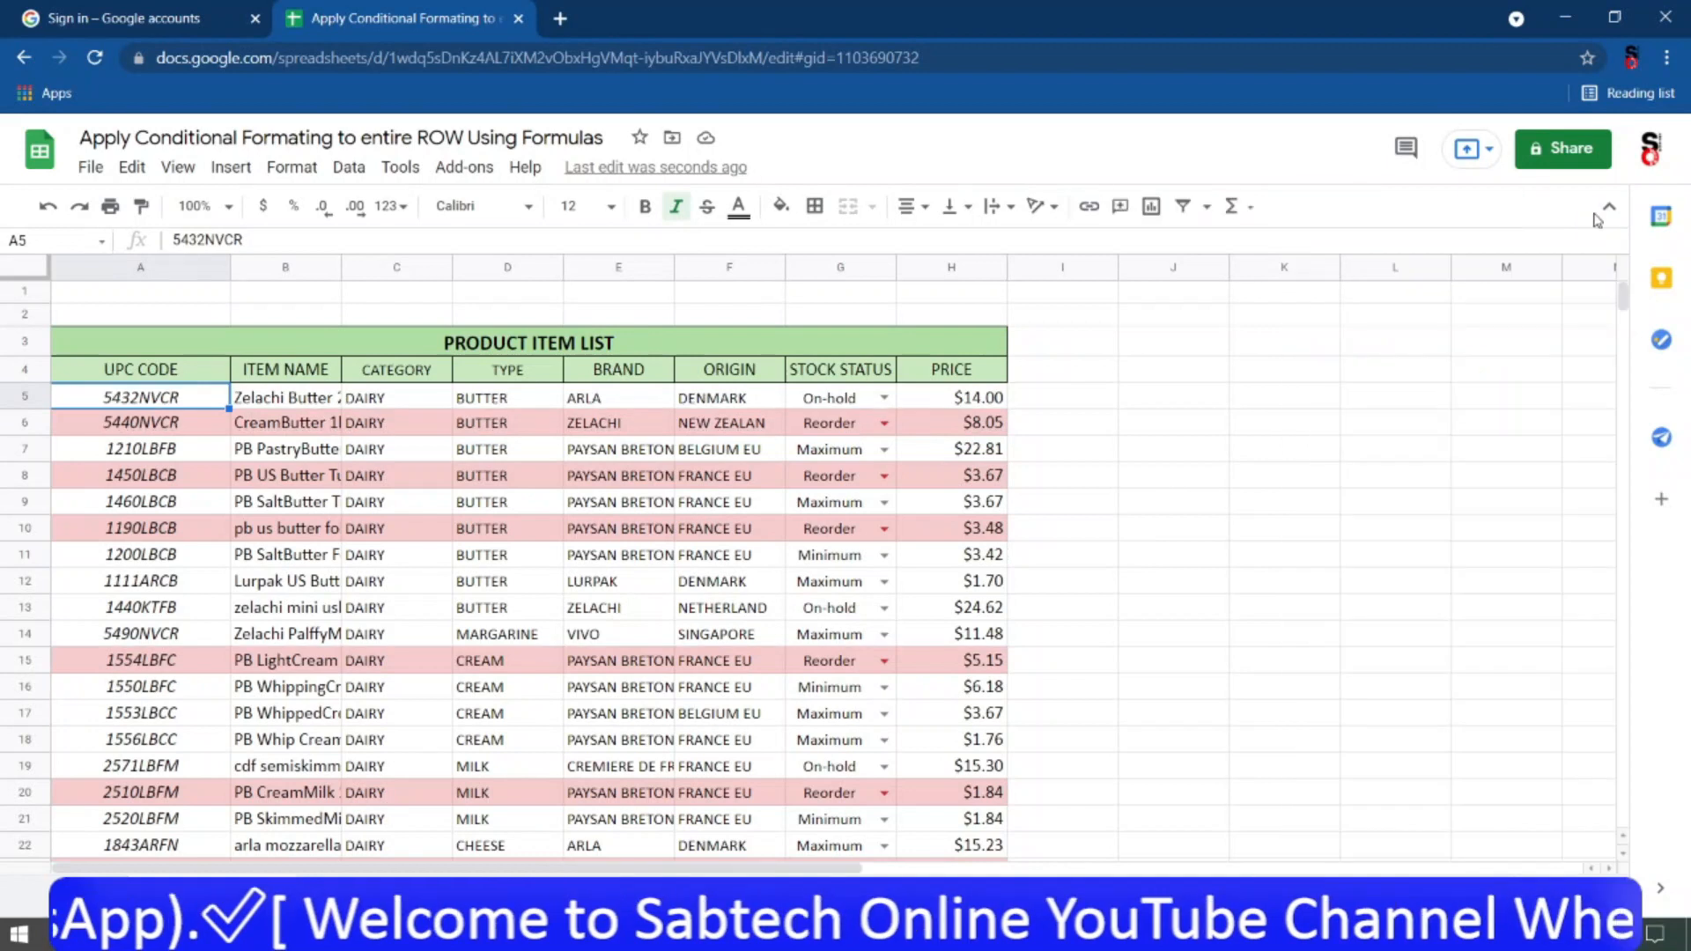
pyautogui.click(832, 403)
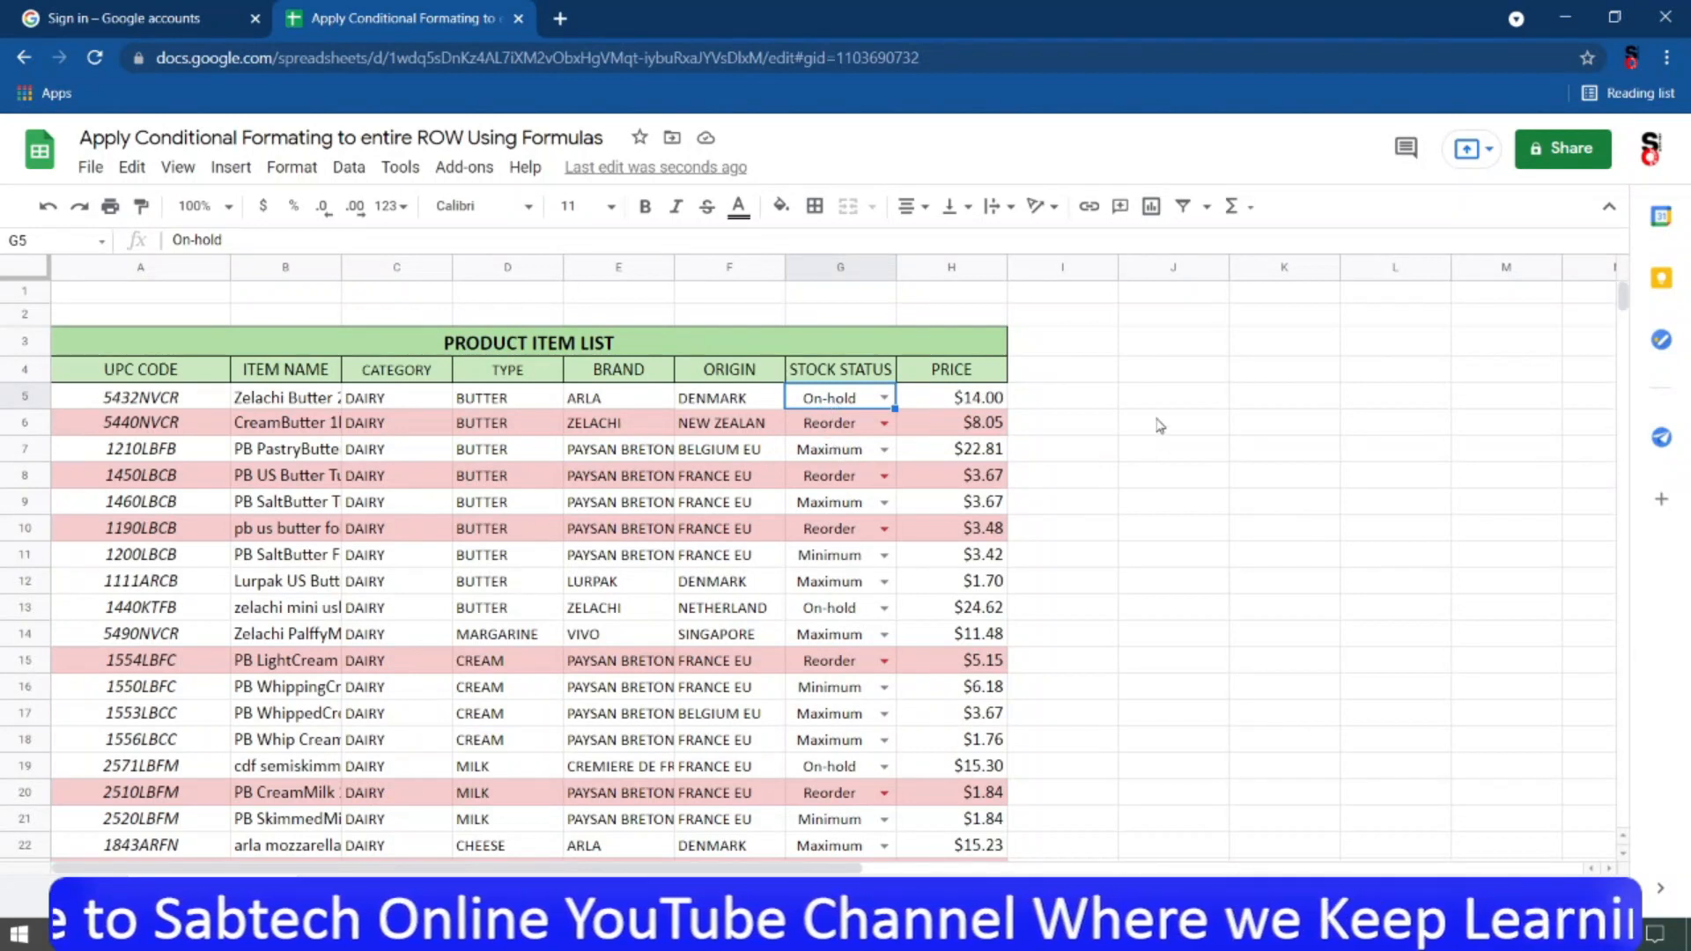
pyautogui.click(1177, 376)
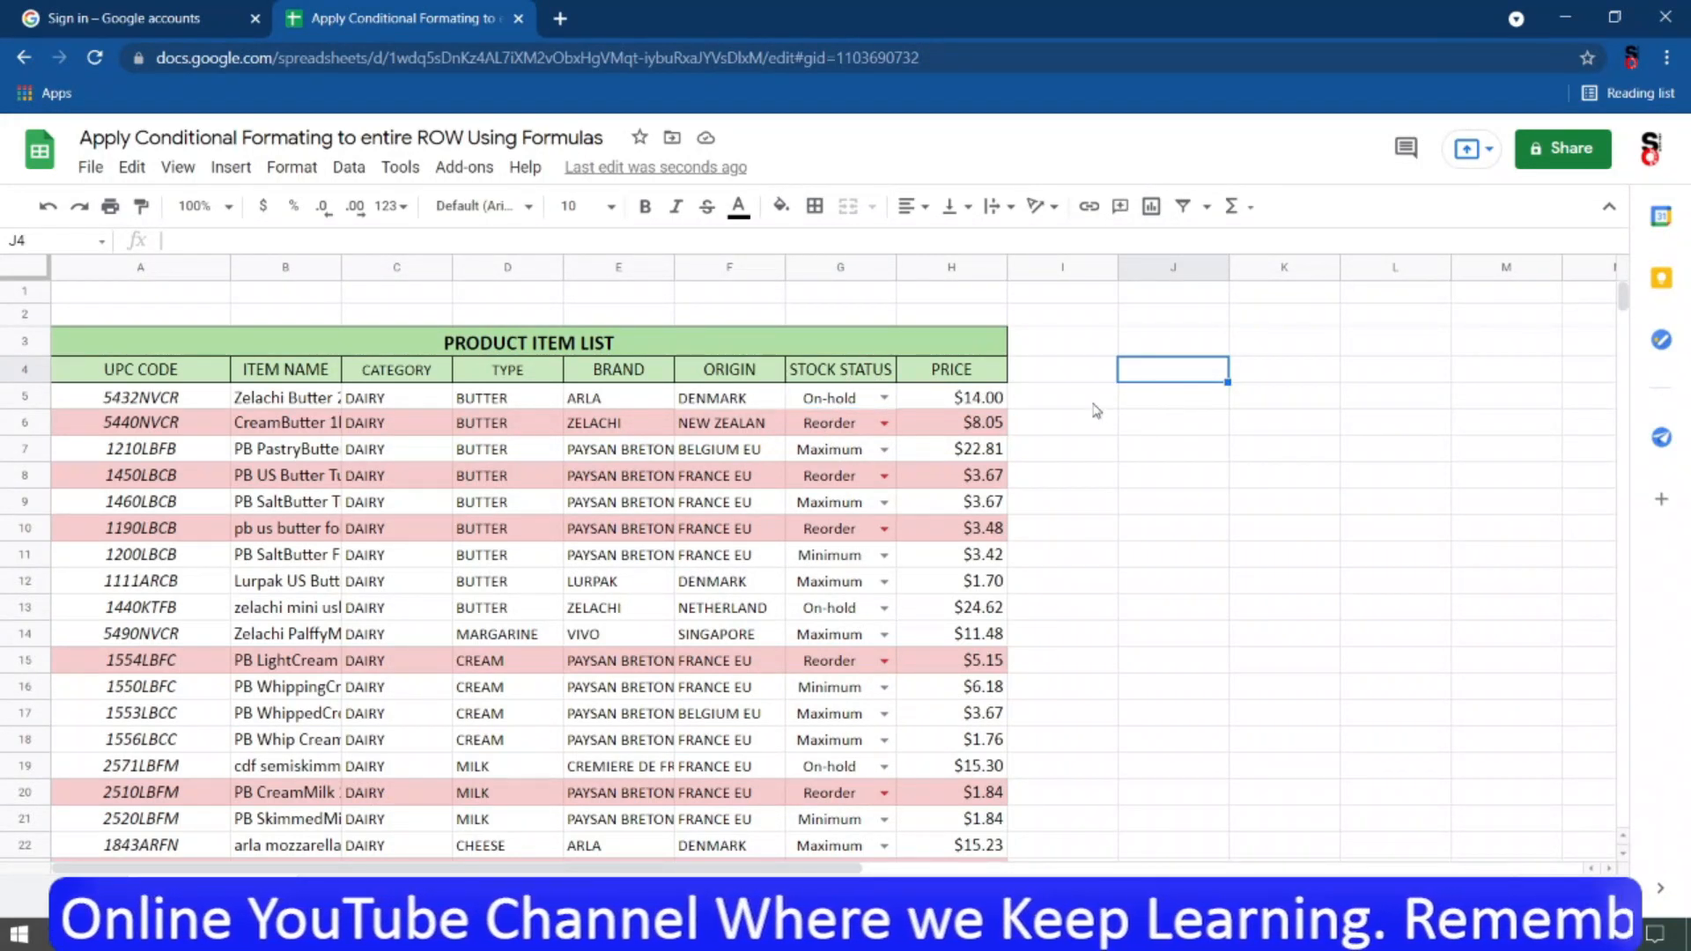
pyautogui.click(823, 402)
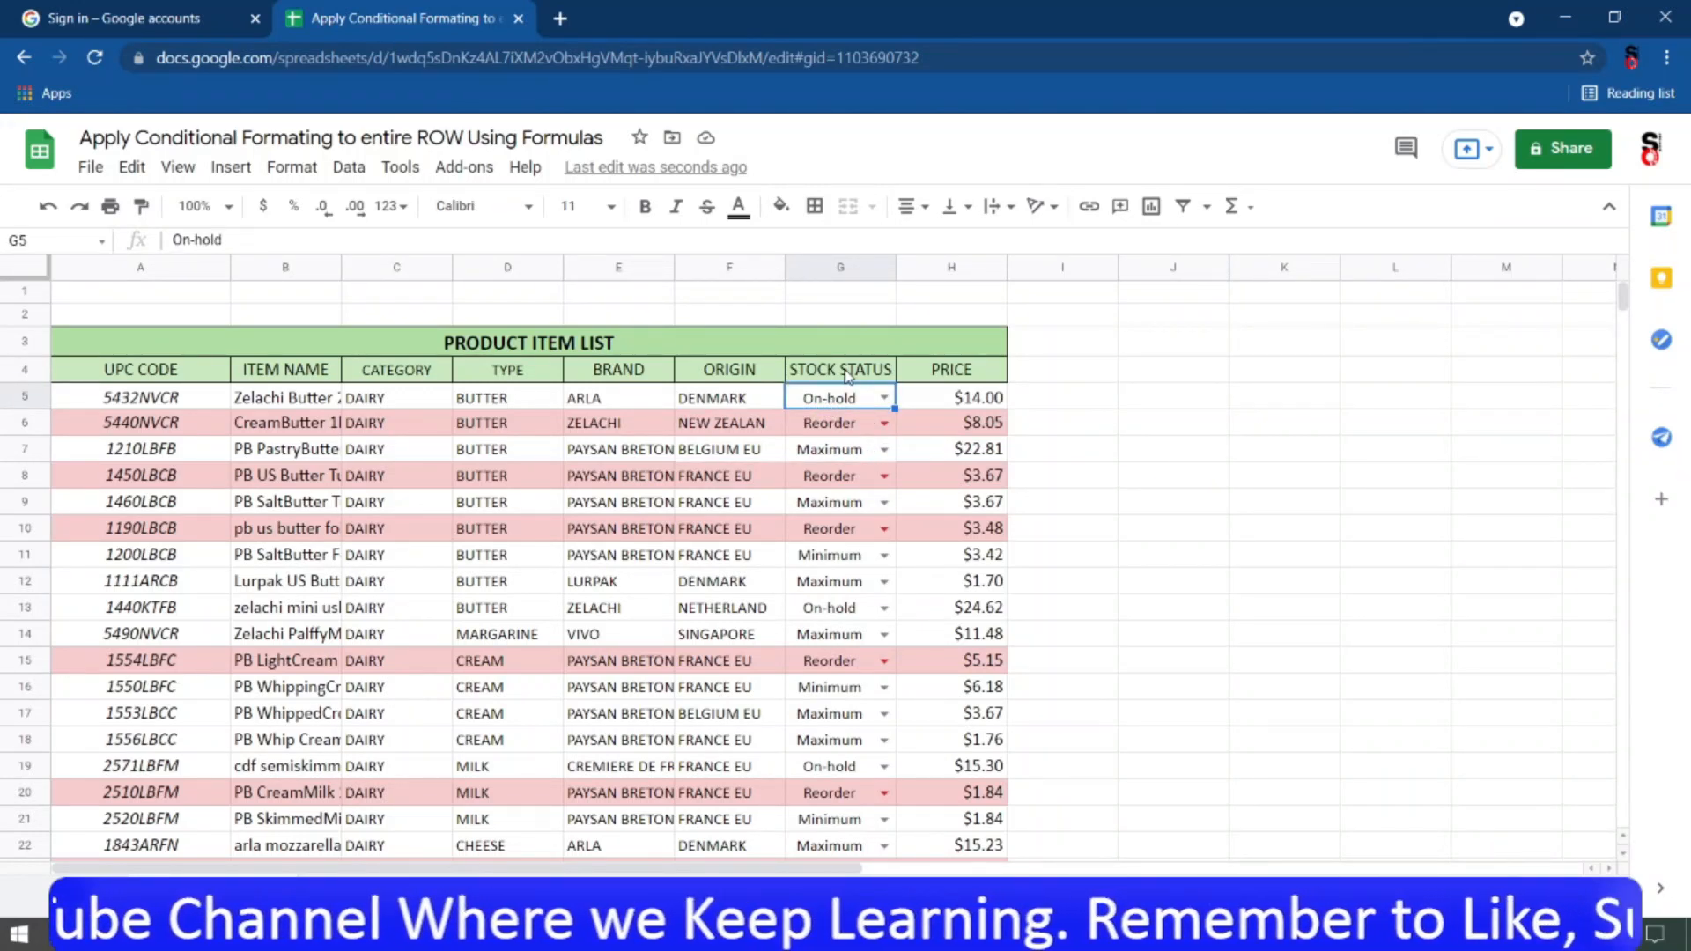
pyautogui.click(848, 376)
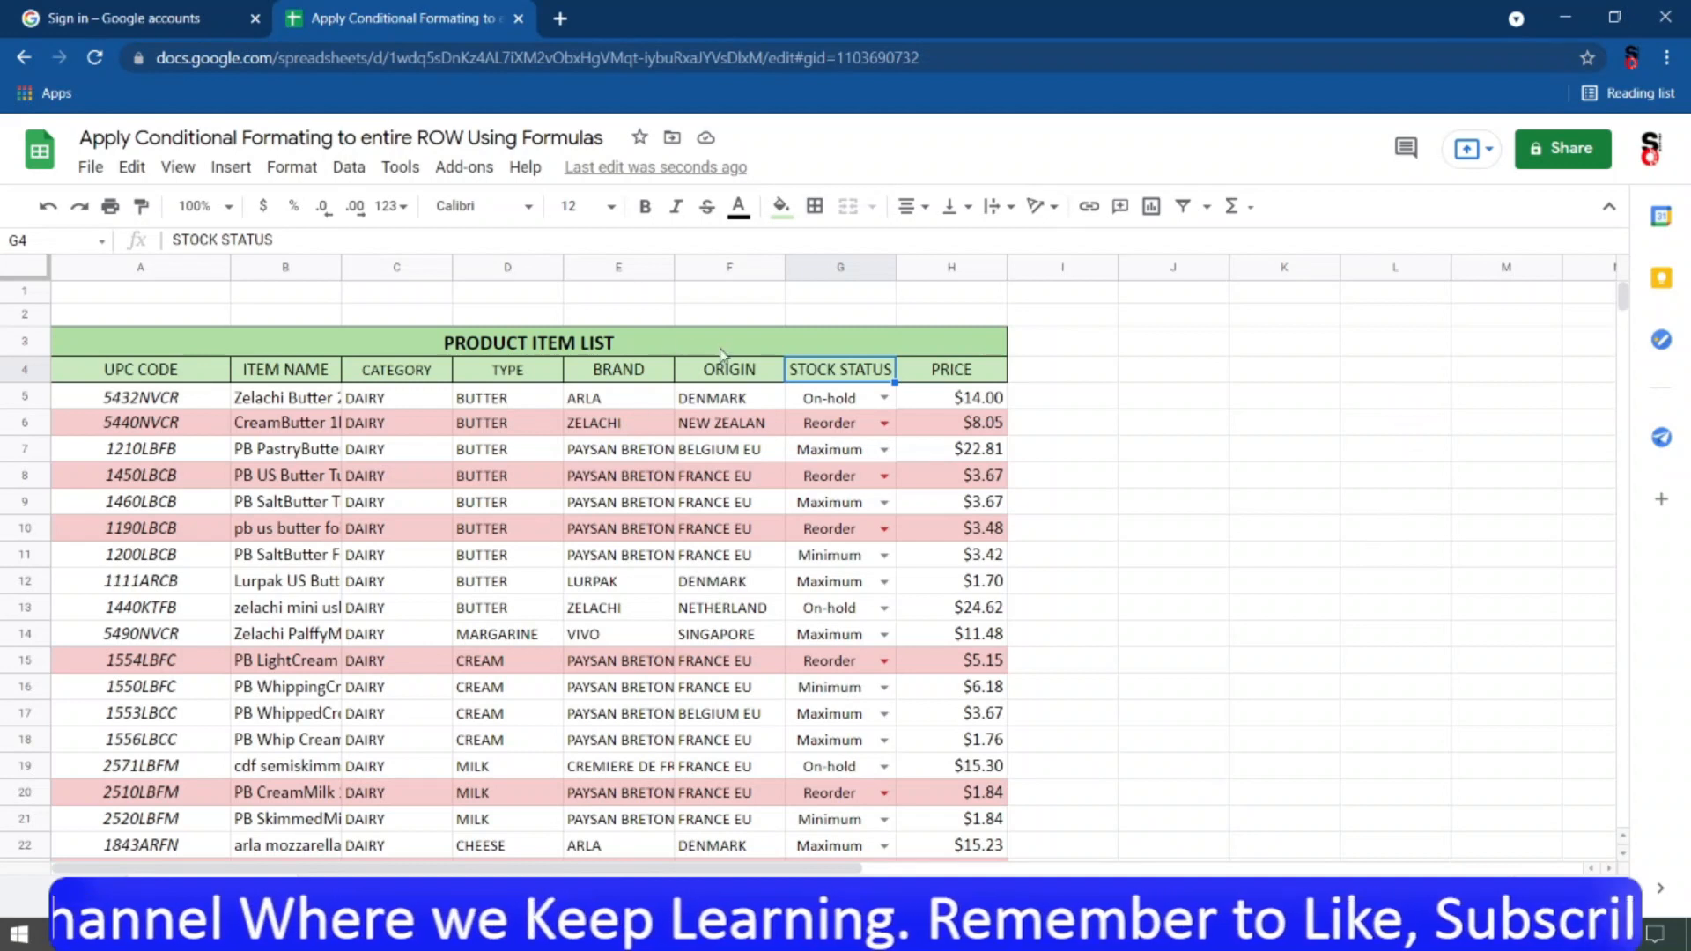
# List the distinct stock statuses in M4 with a UNIQUE formula on G4:G73, and select the resulting values M5:M8.
pyautogui.click(1478, 371)
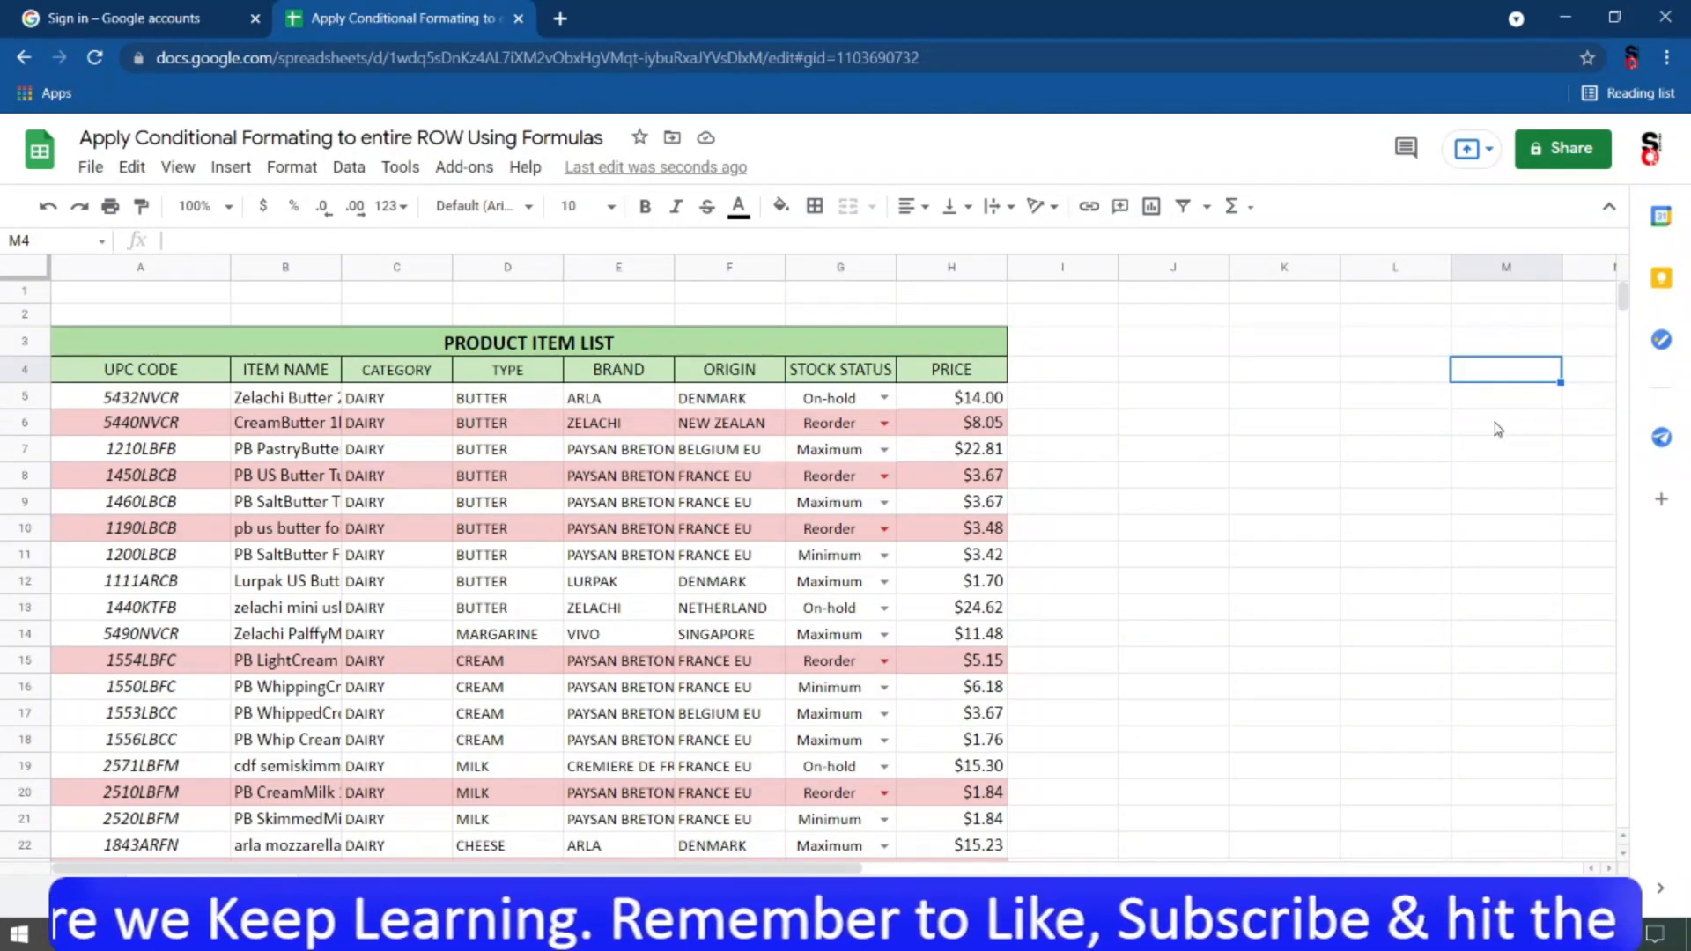
pyautogui.write('=uni')
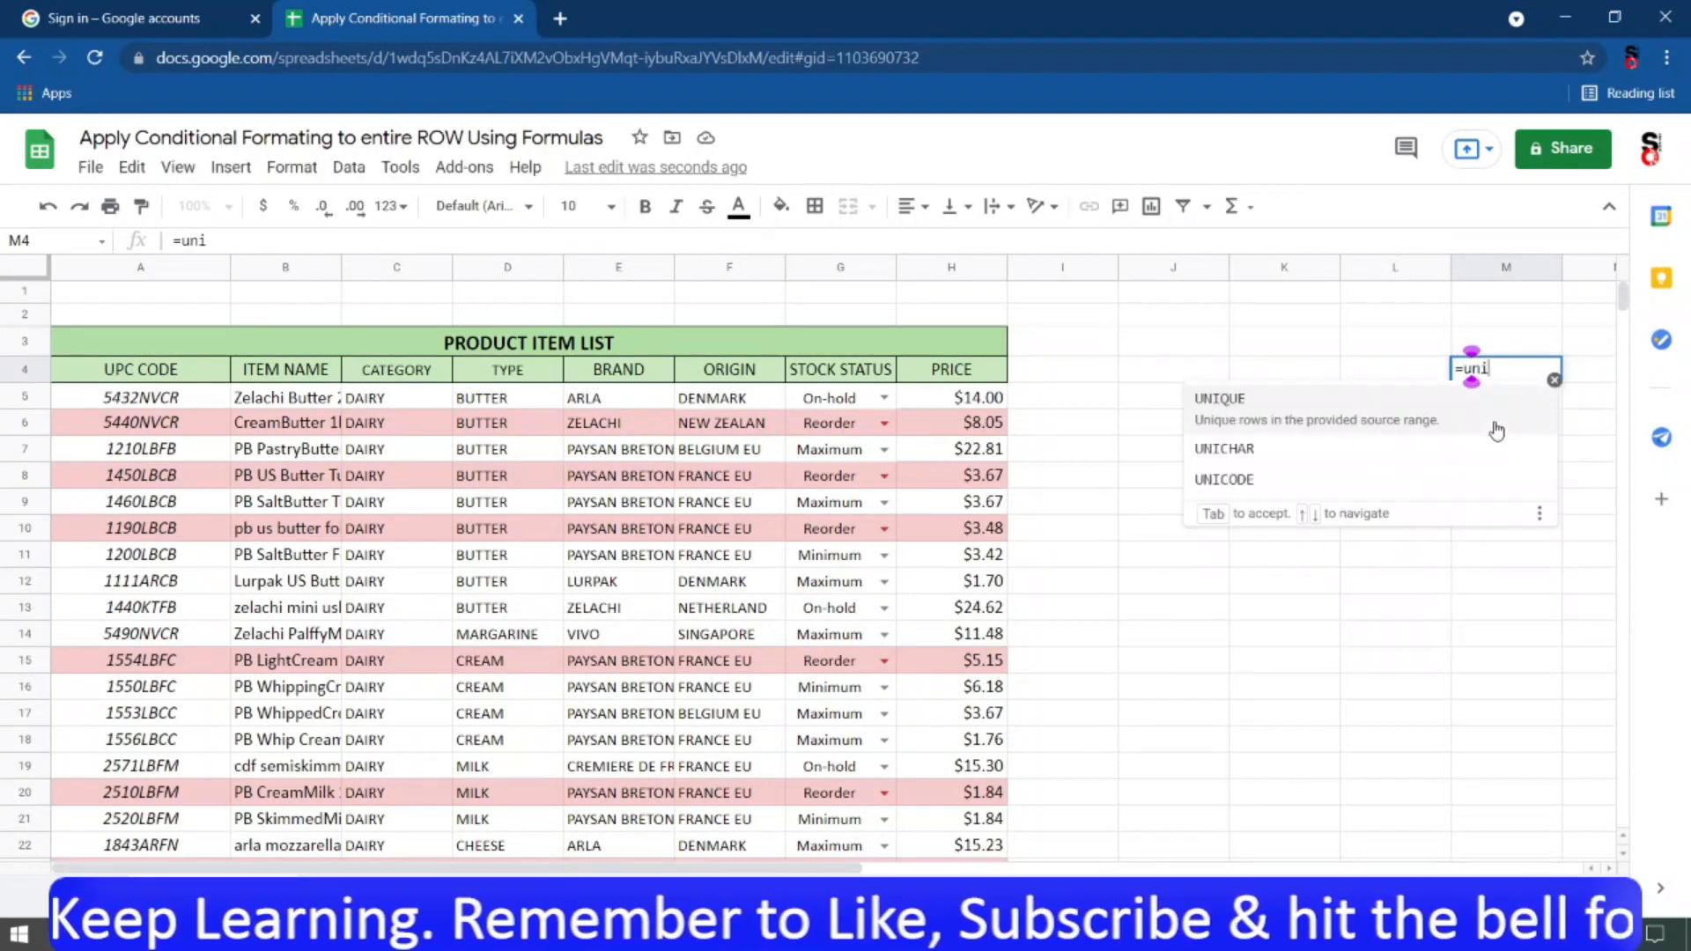
pyautogui.click(1473, 407)
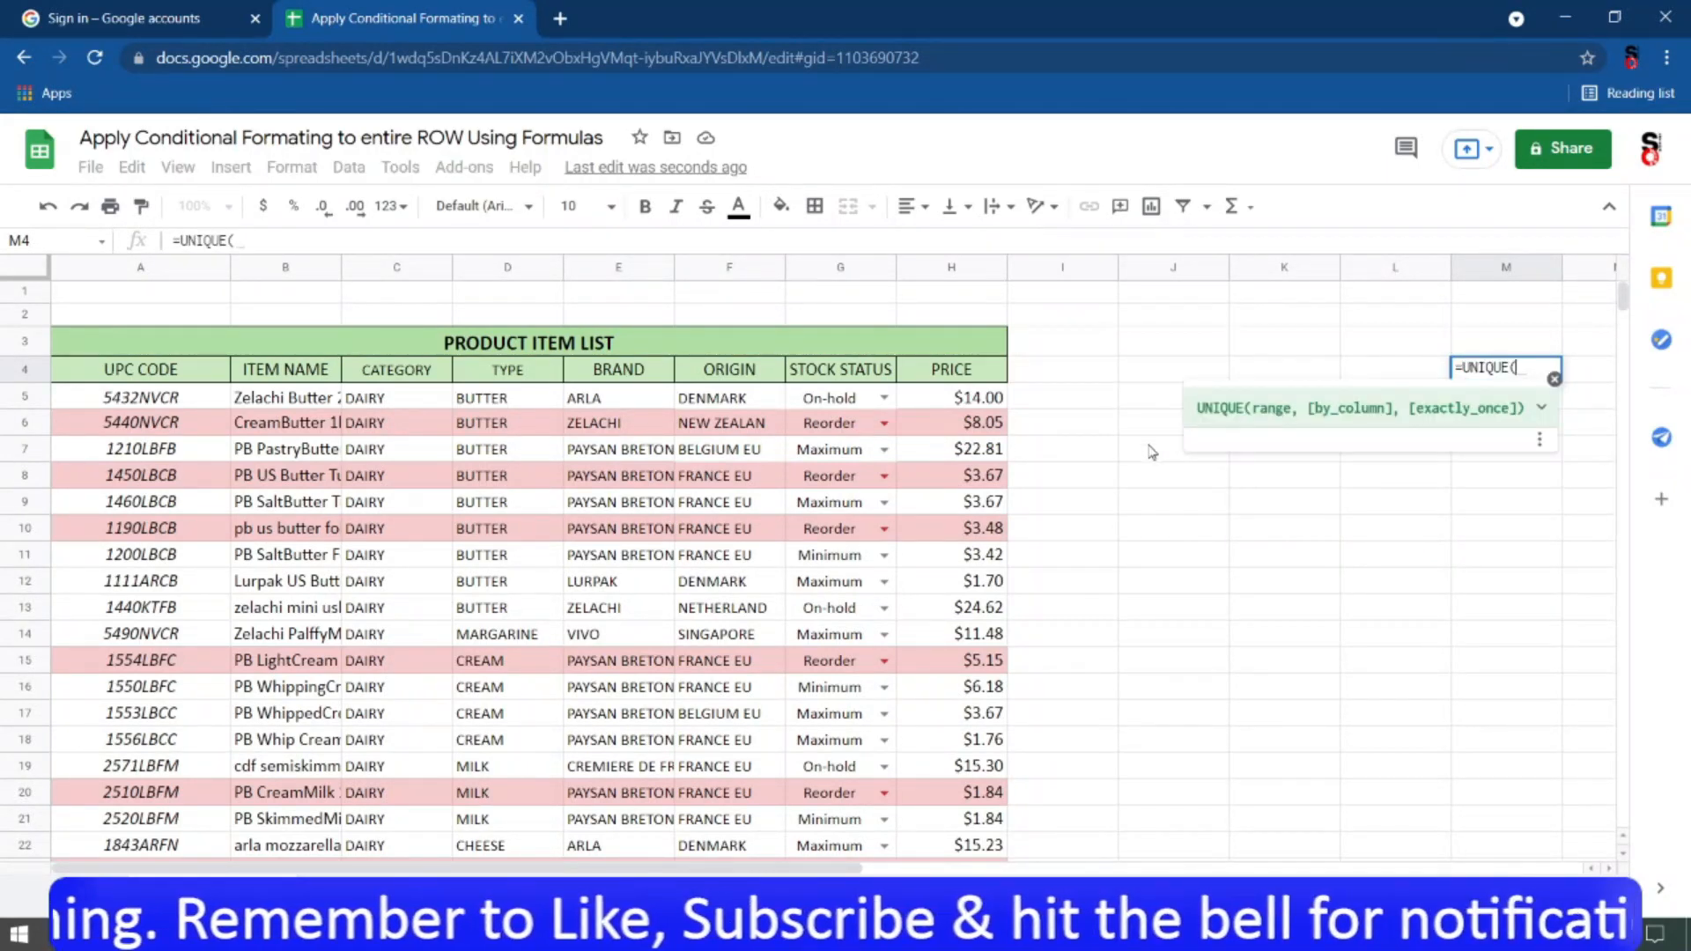
pyautogui.moveTo(836, 381); pyautogui.dragTo(848, 405)
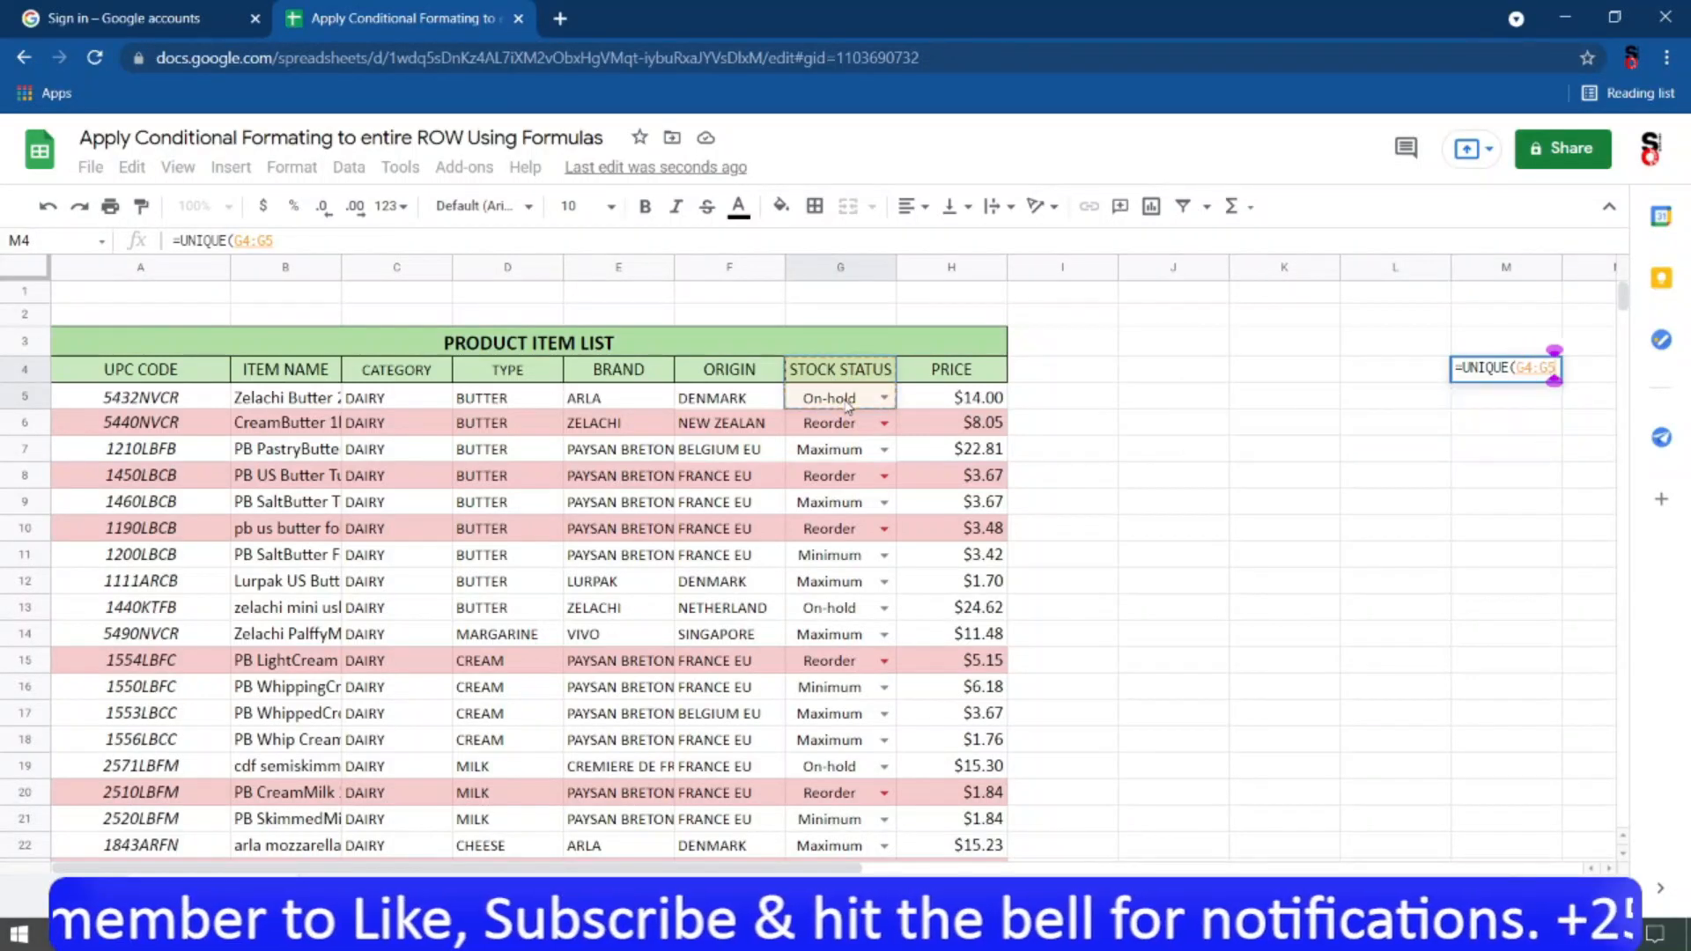
pyautogui.hotkey('ctrl', 'shift', 'Down')
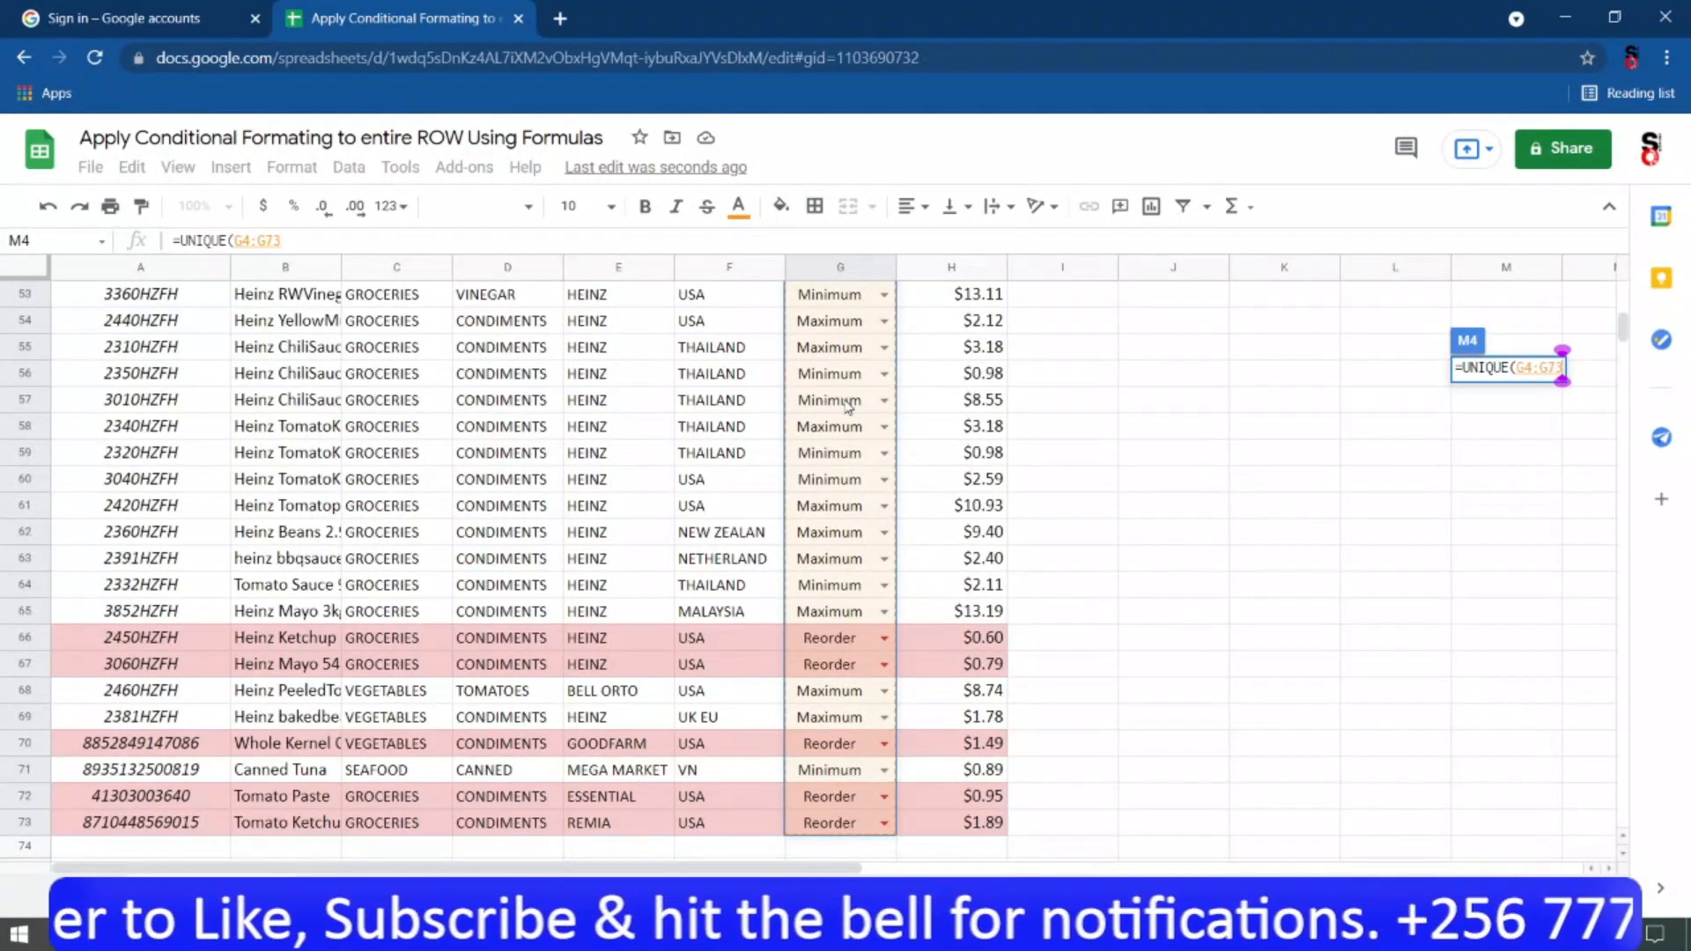
pyautogui.press('Return')
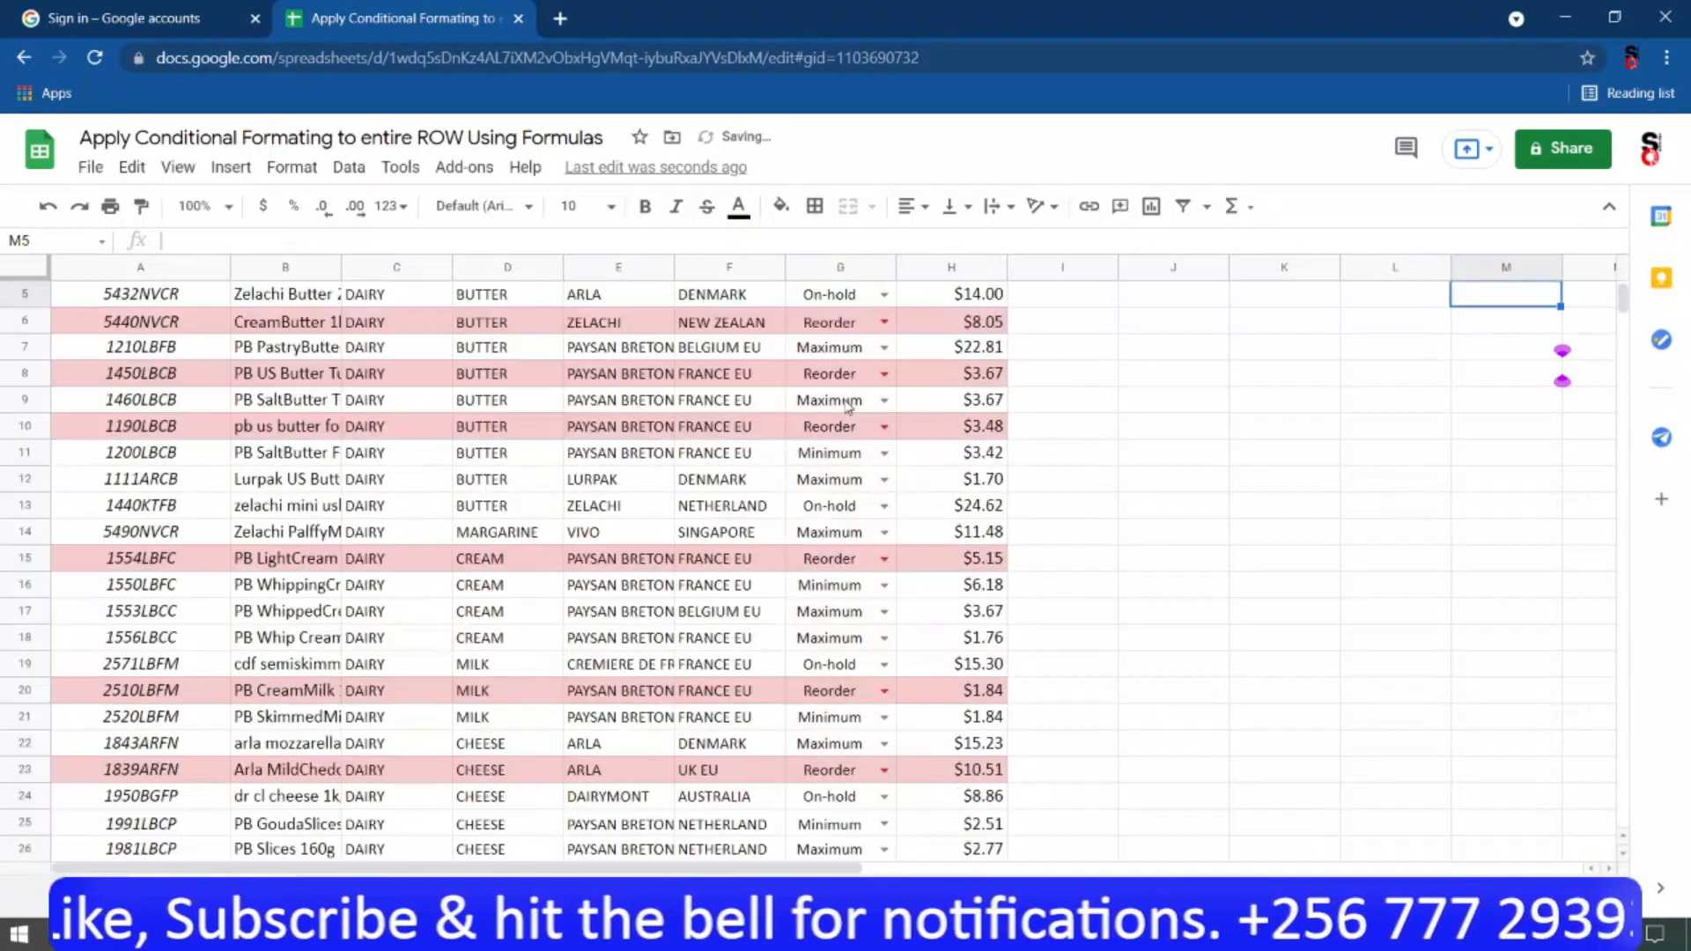
pyautogui.scroll(2, 1277, 523)
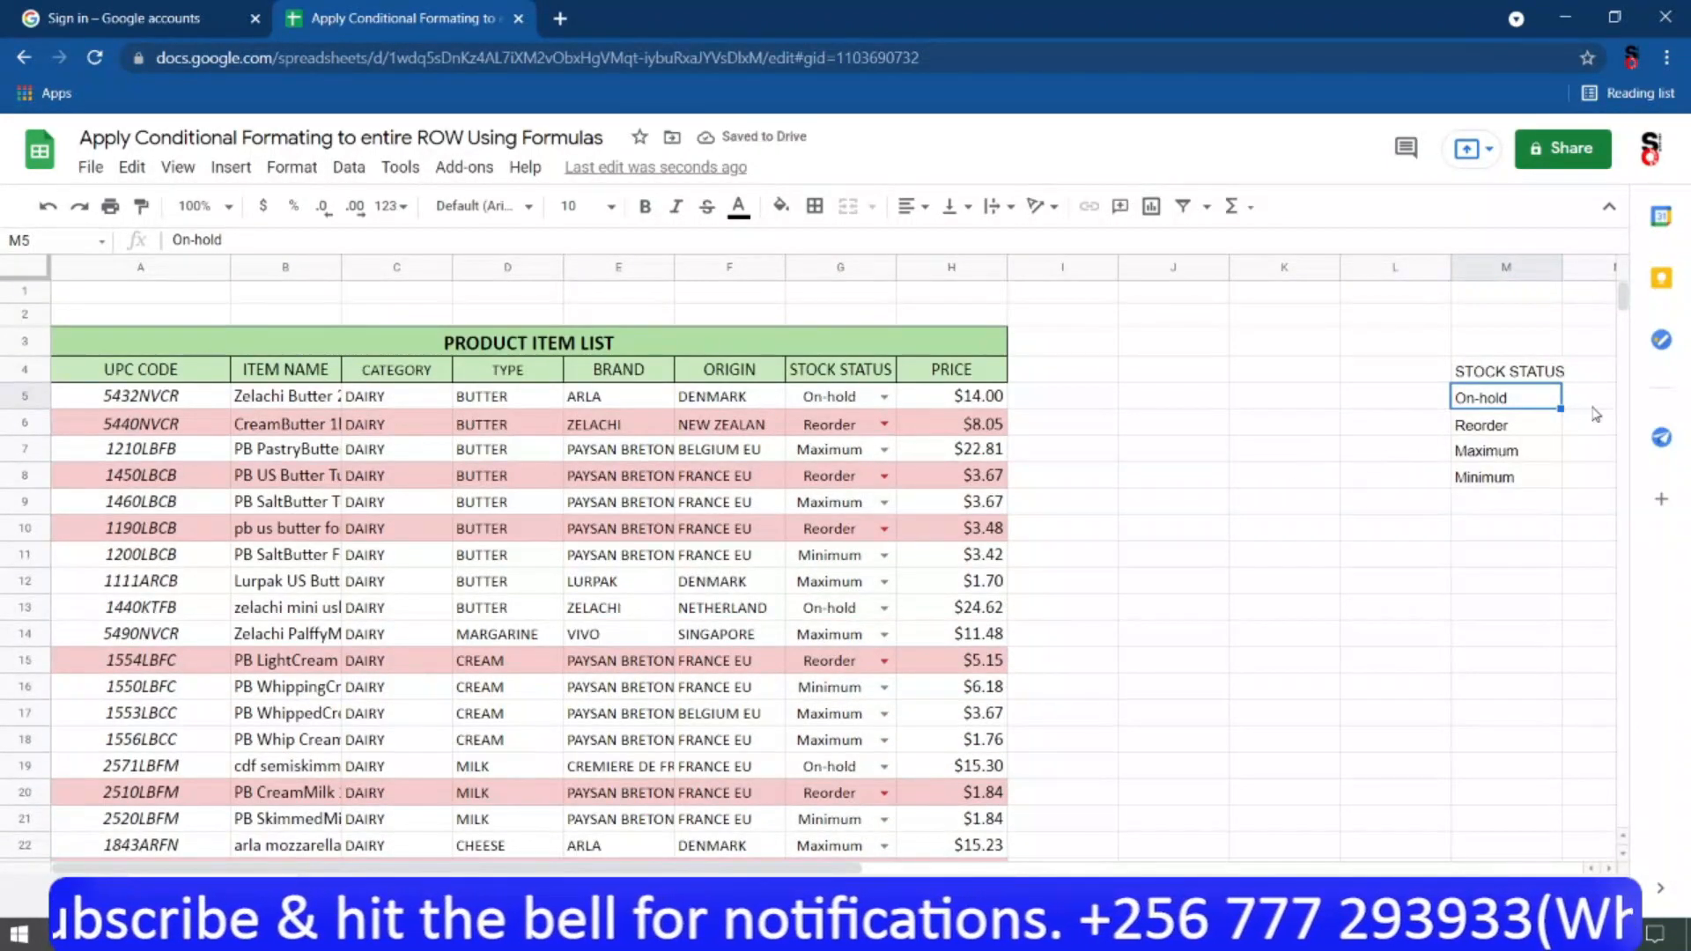
pyautogui.moveTo(1495, 399); pyautogui.dragTo(1496, 481)
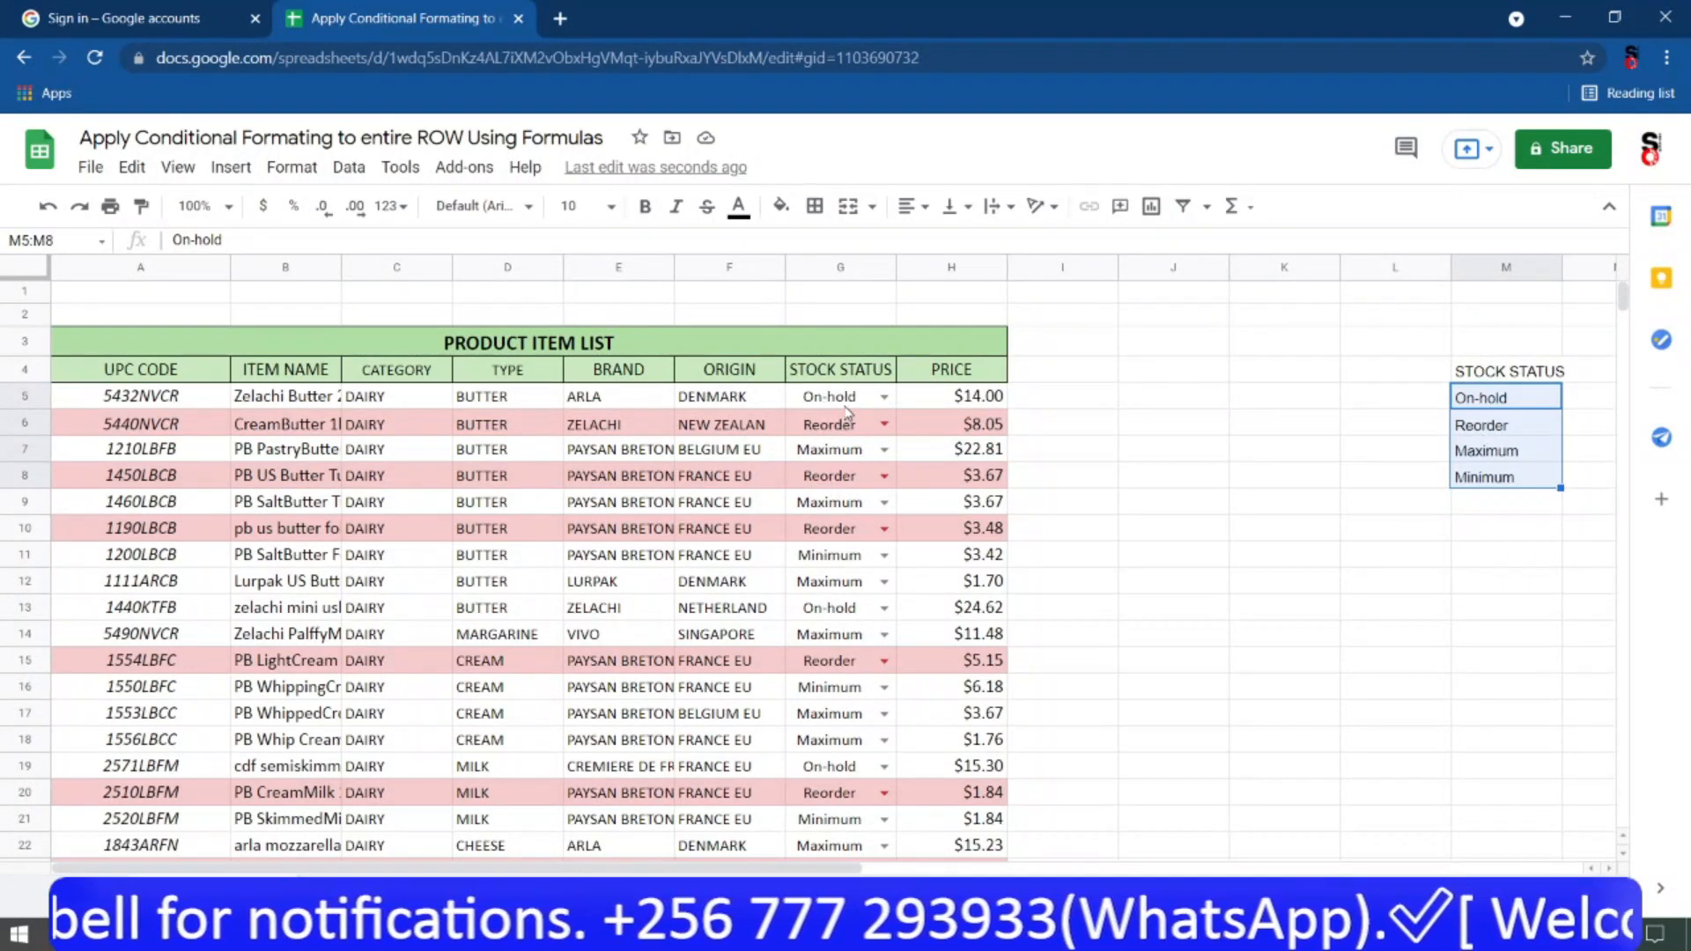
# Enter the label "Data validation" in cell J4.
pyautogui.click(1183, 406)
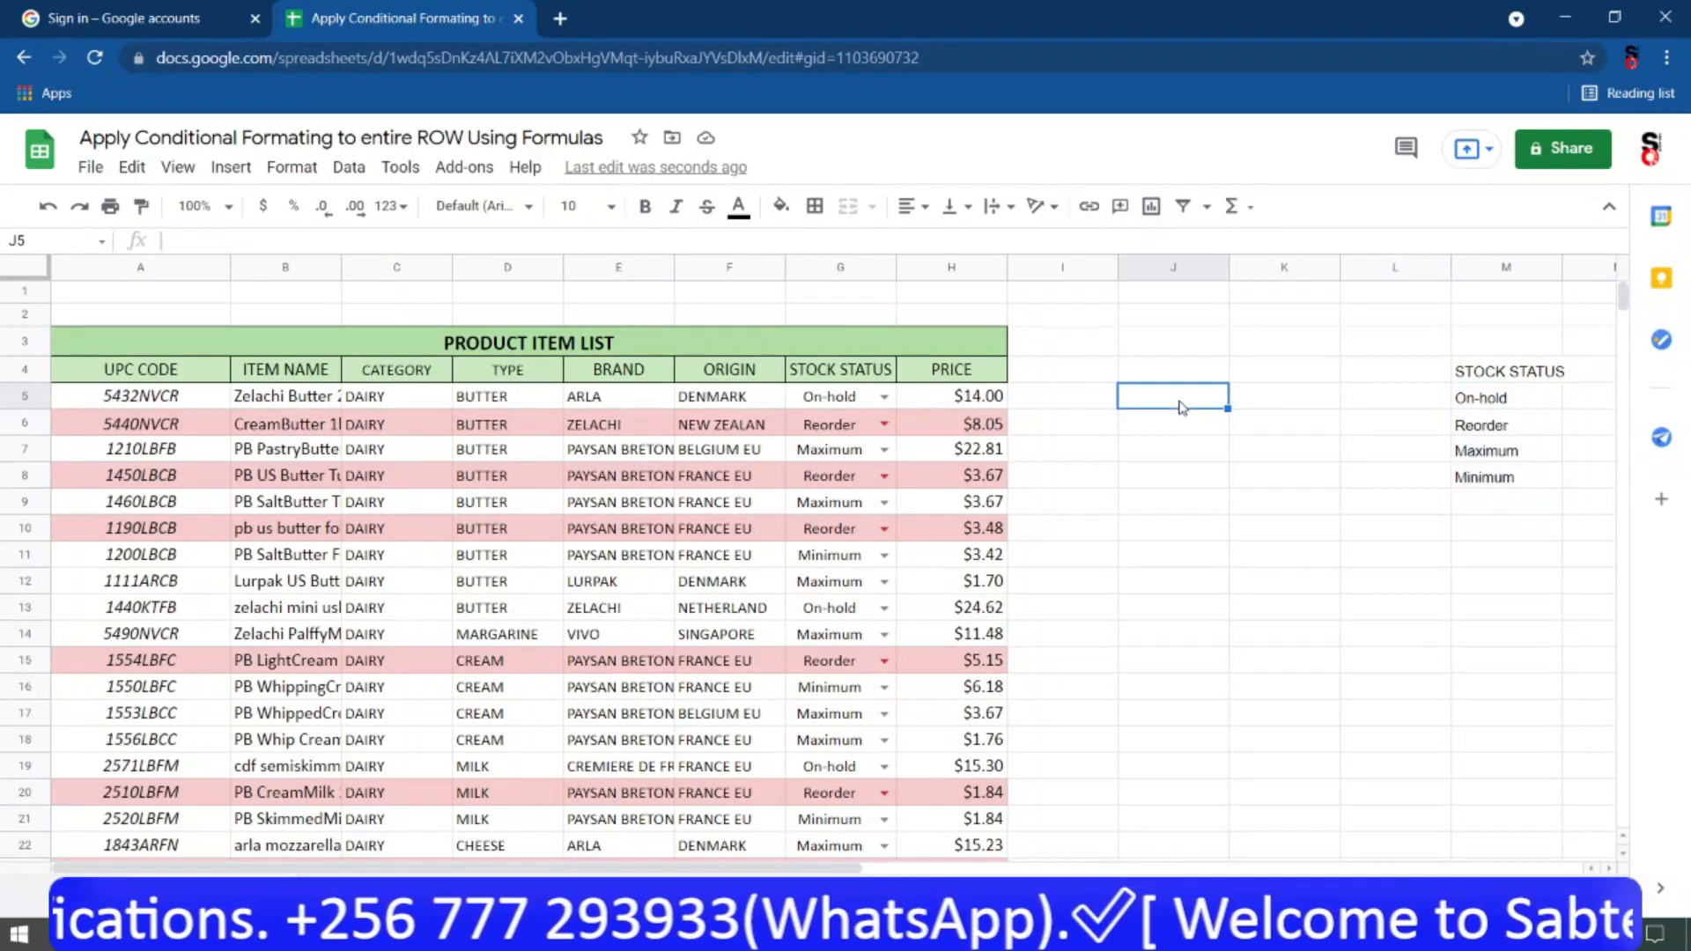
pyautogui.click(1178, 379)
pyautogui.write('Refe')
pyautogui.press('BackSpace')
pyautogui.write('Tes')
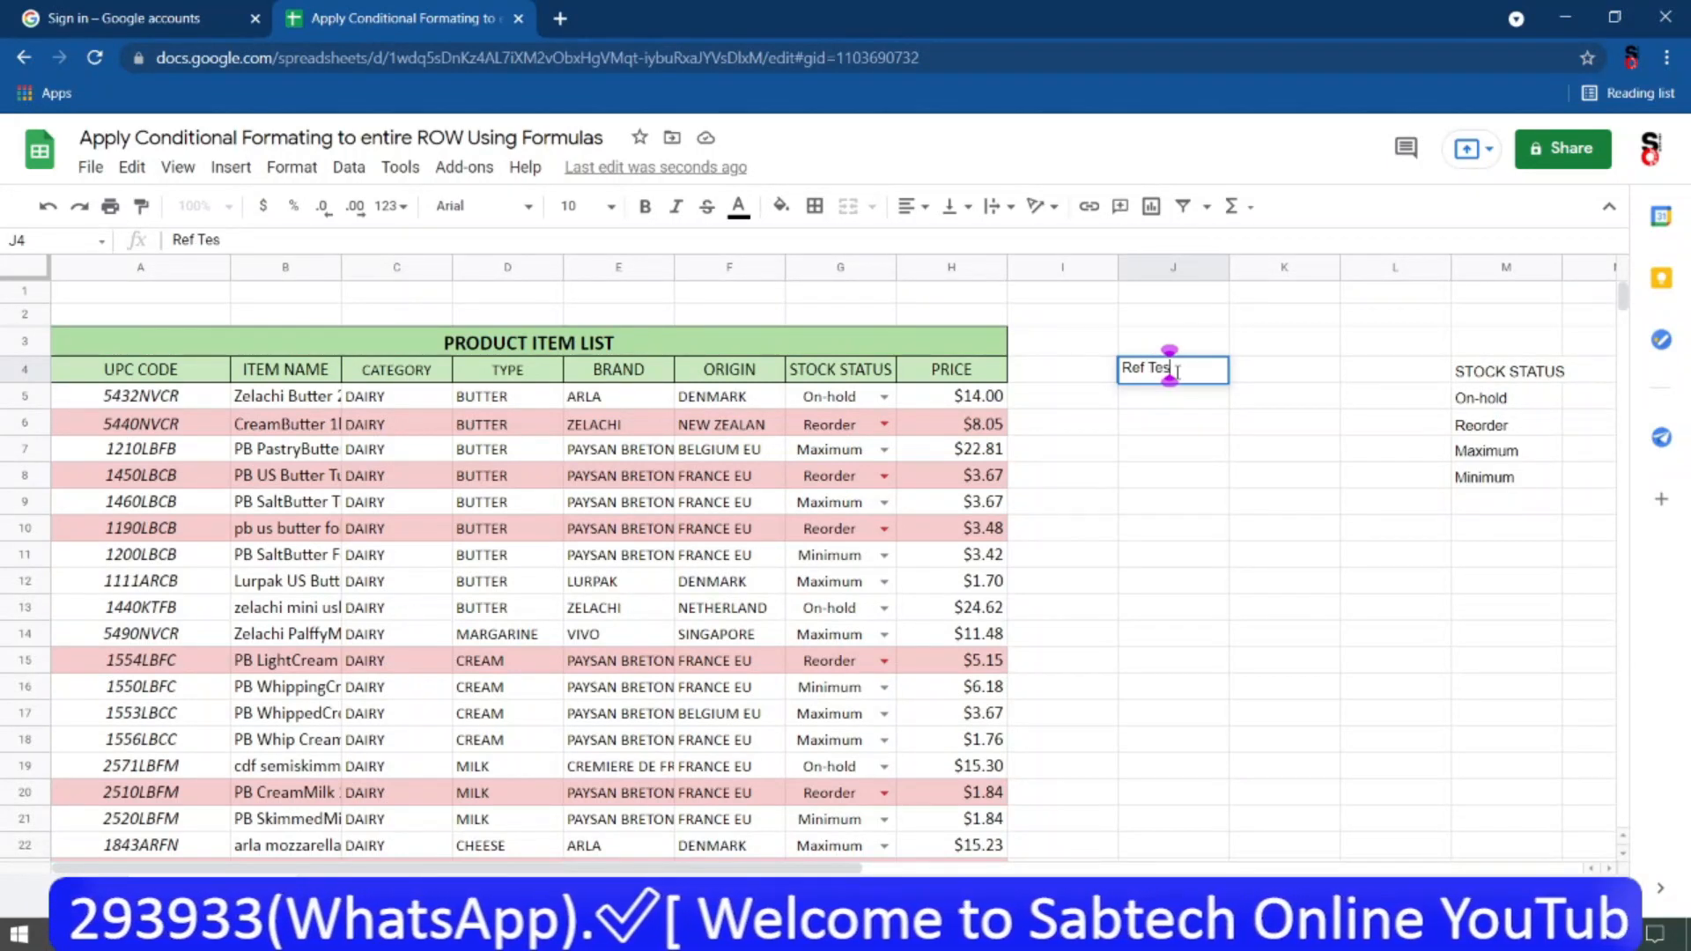
pyautogui.press('BackSpace')
pyautogui.press('BackSpace')
pyautogui.press('BackSpace')
pyautogui.press('BackSpace')
pyautogui.press('BackSpace')
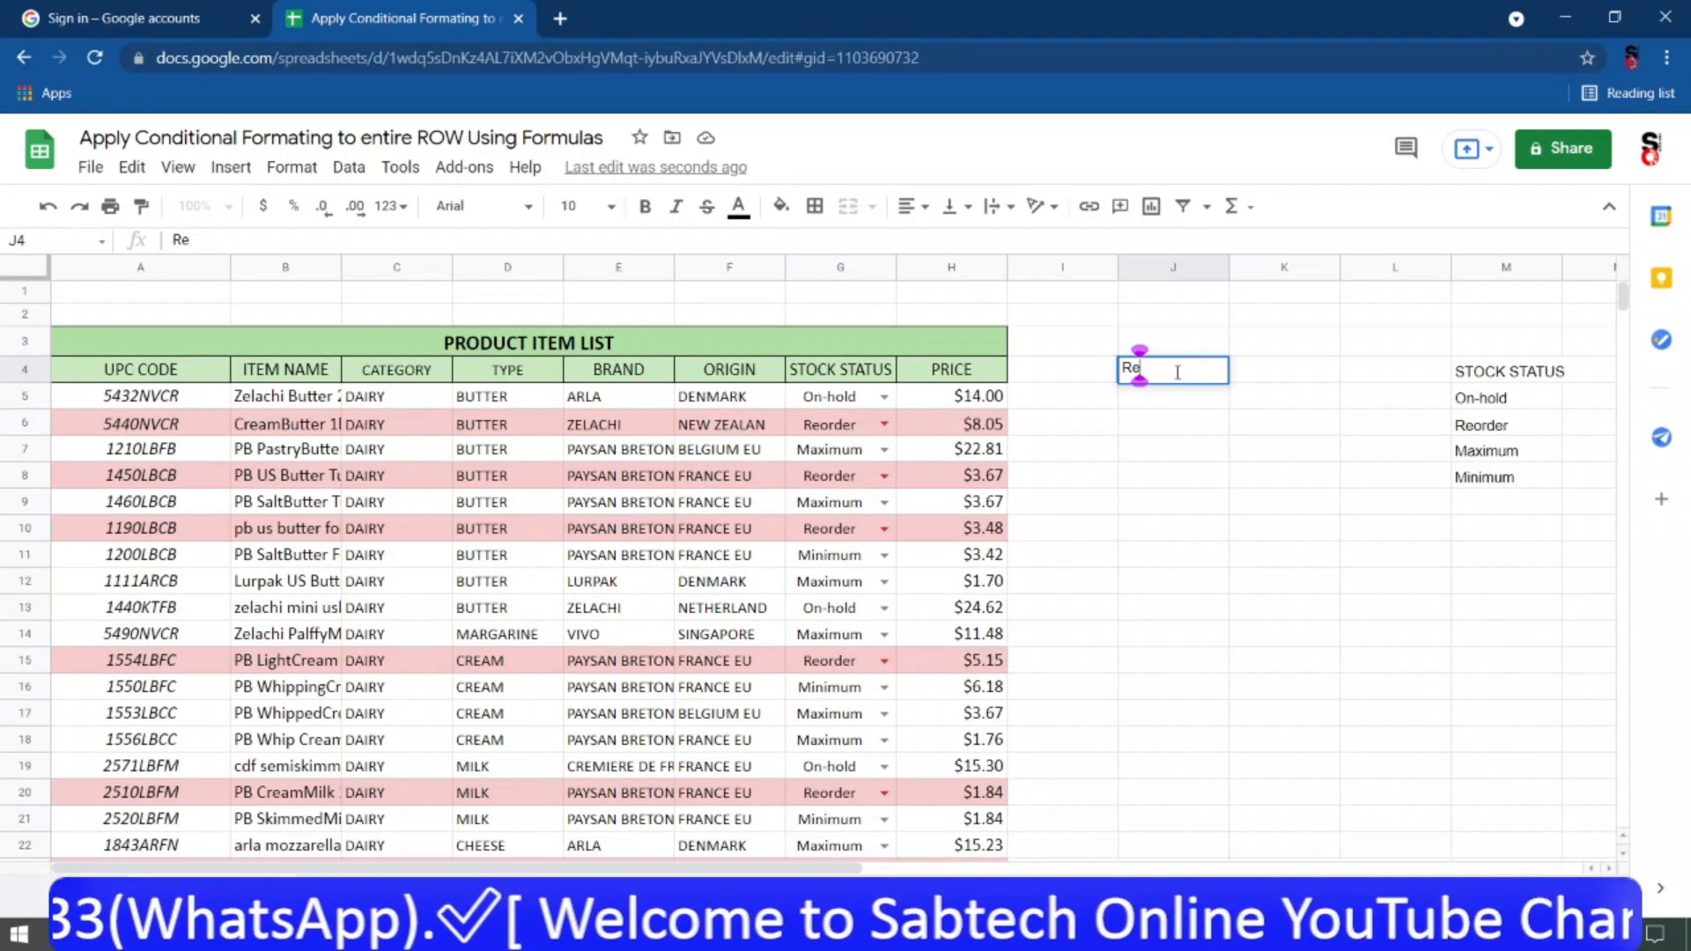
pyautogui.press('BackSpace')
pyautogui.press('BackSpace')
pyautogui.write('Data va')
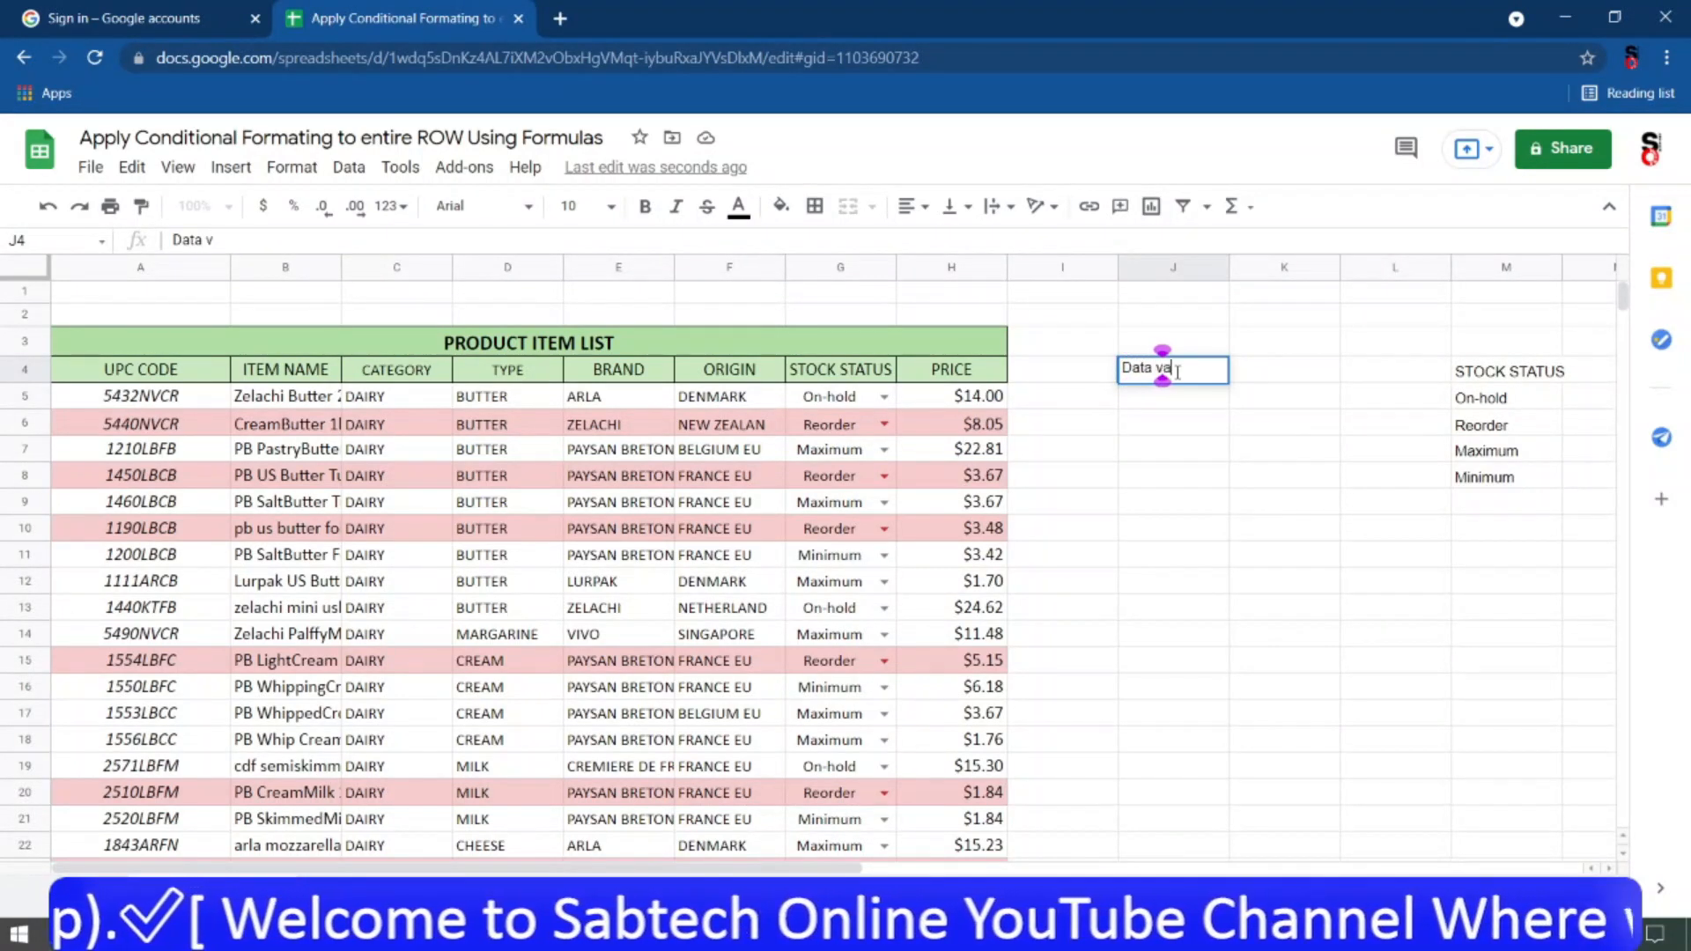
pyautogui.write('lidation')
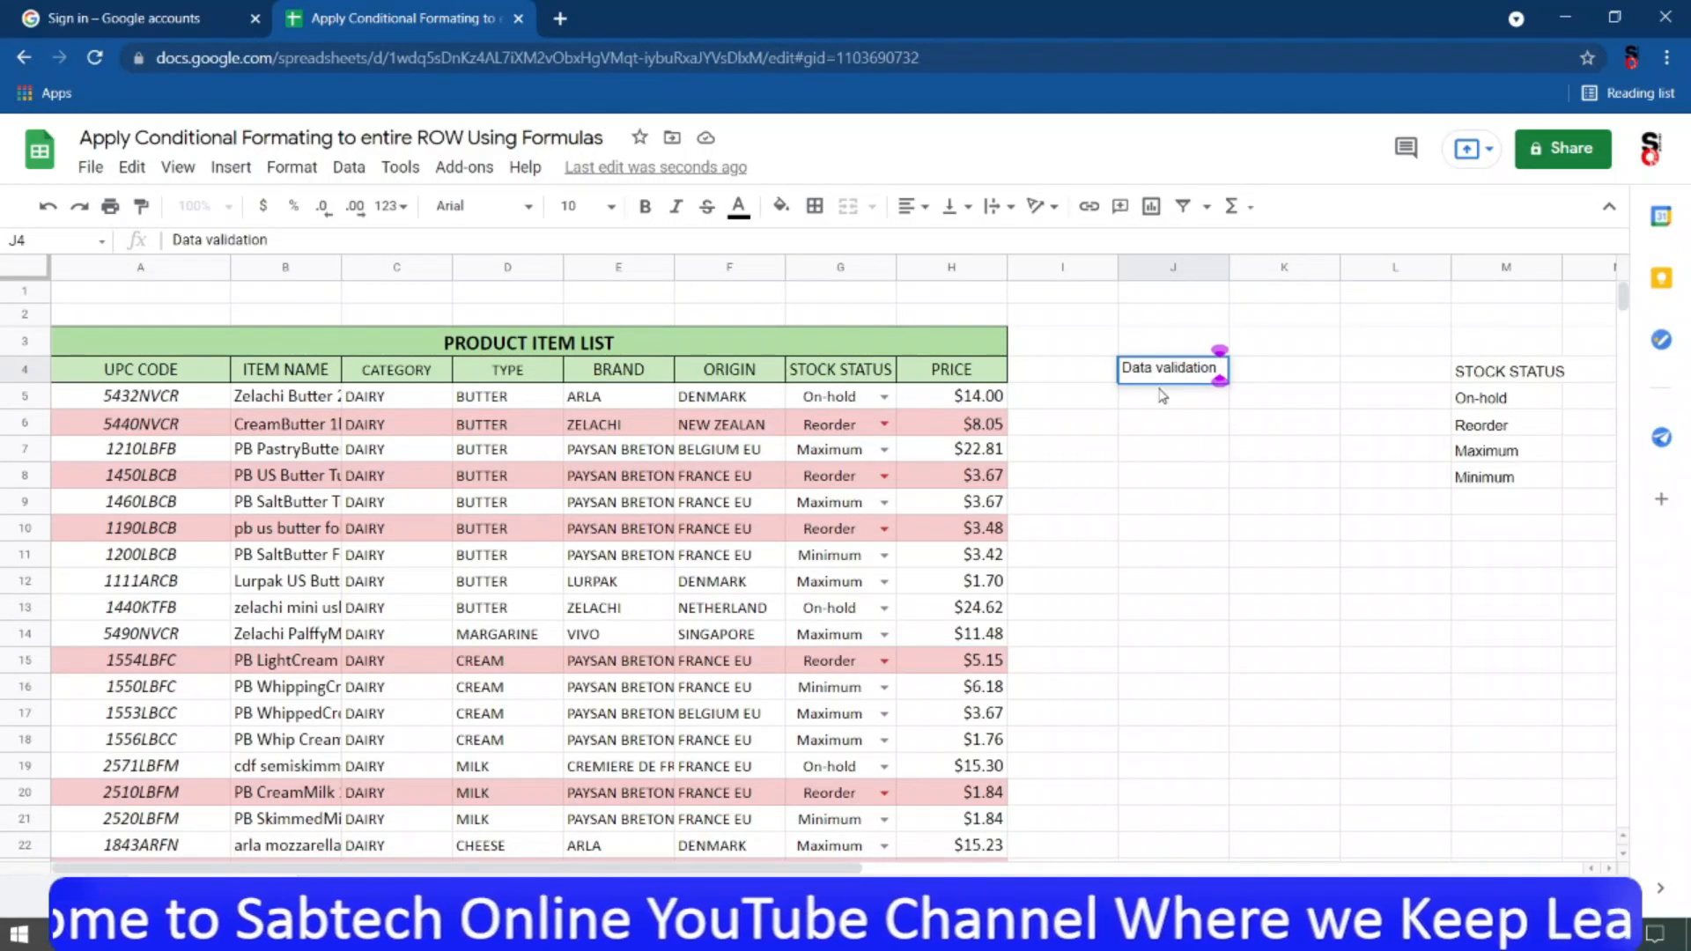
pyautogui.click(1203, 456)
# Start a data validation rule for cell J5 that uses a list from a range as its criterion.
pyautogui.click(1179, 402)
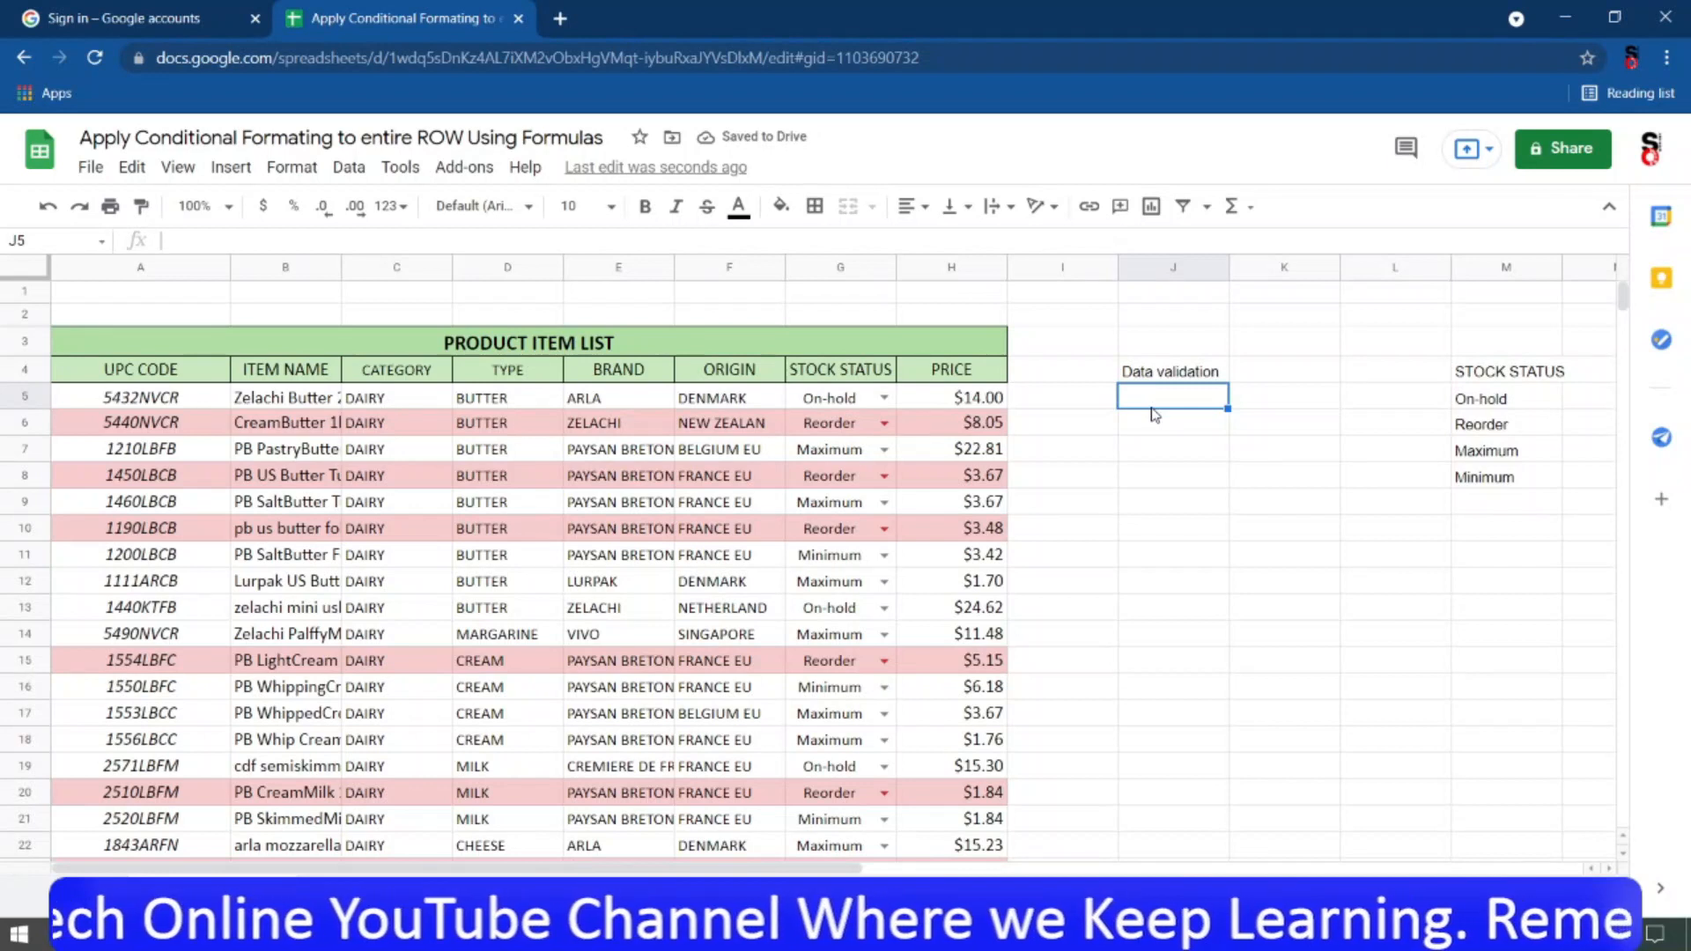
pyautogui.click(345, 171)
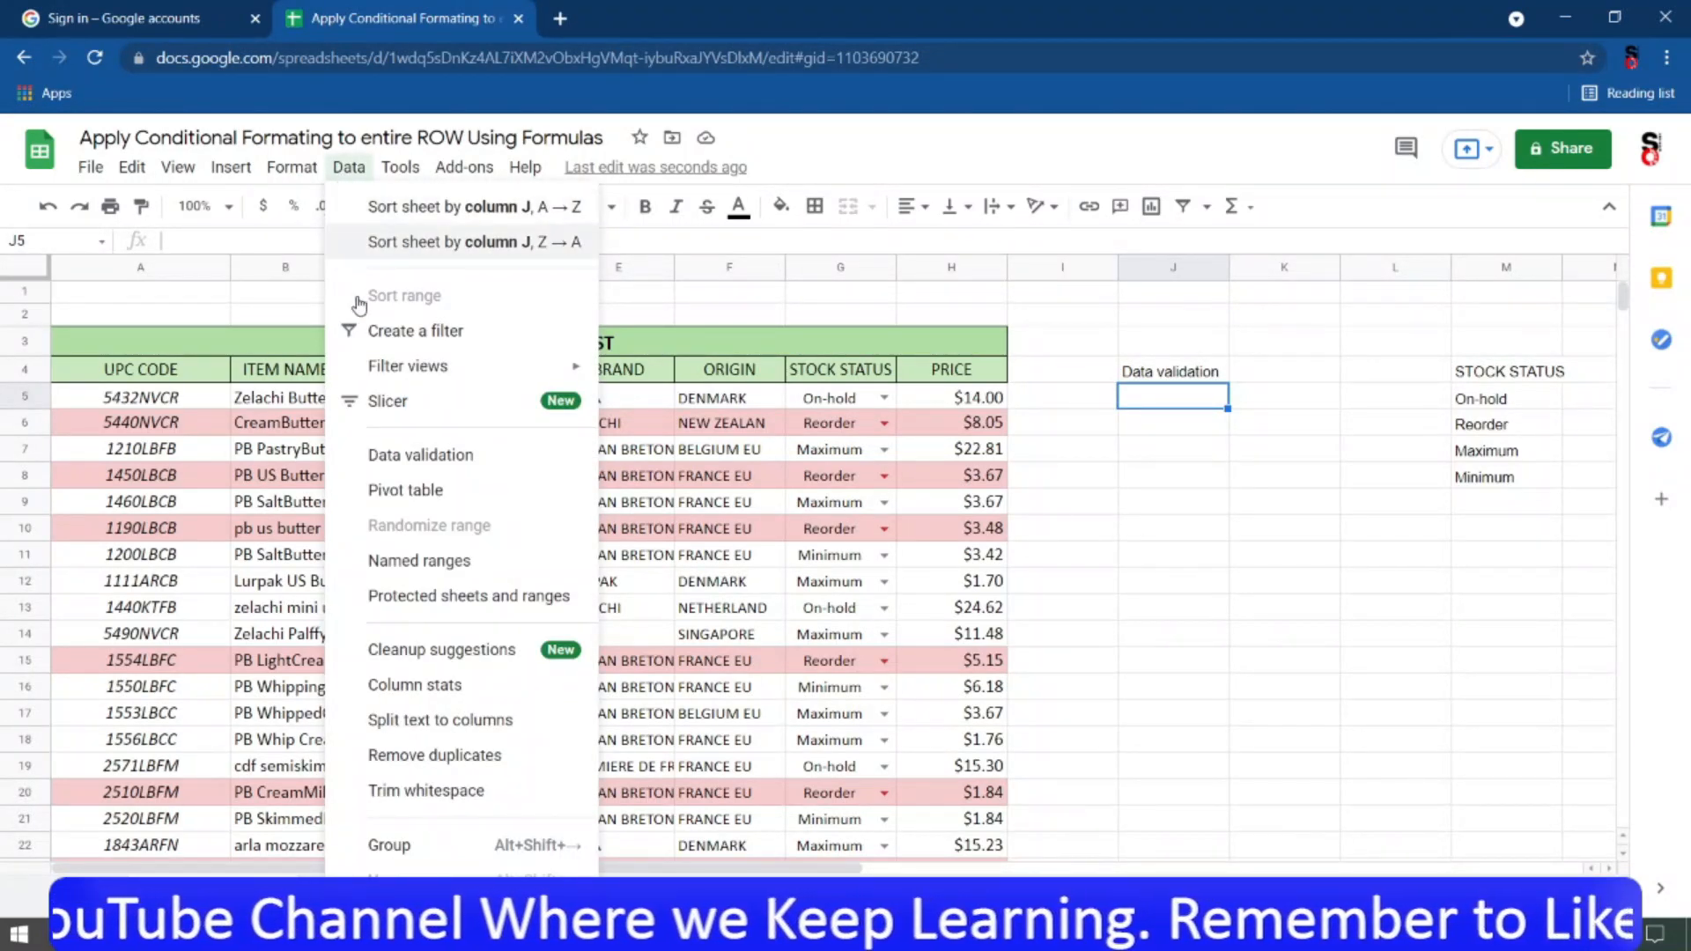
pyautogui.click(427, 456)
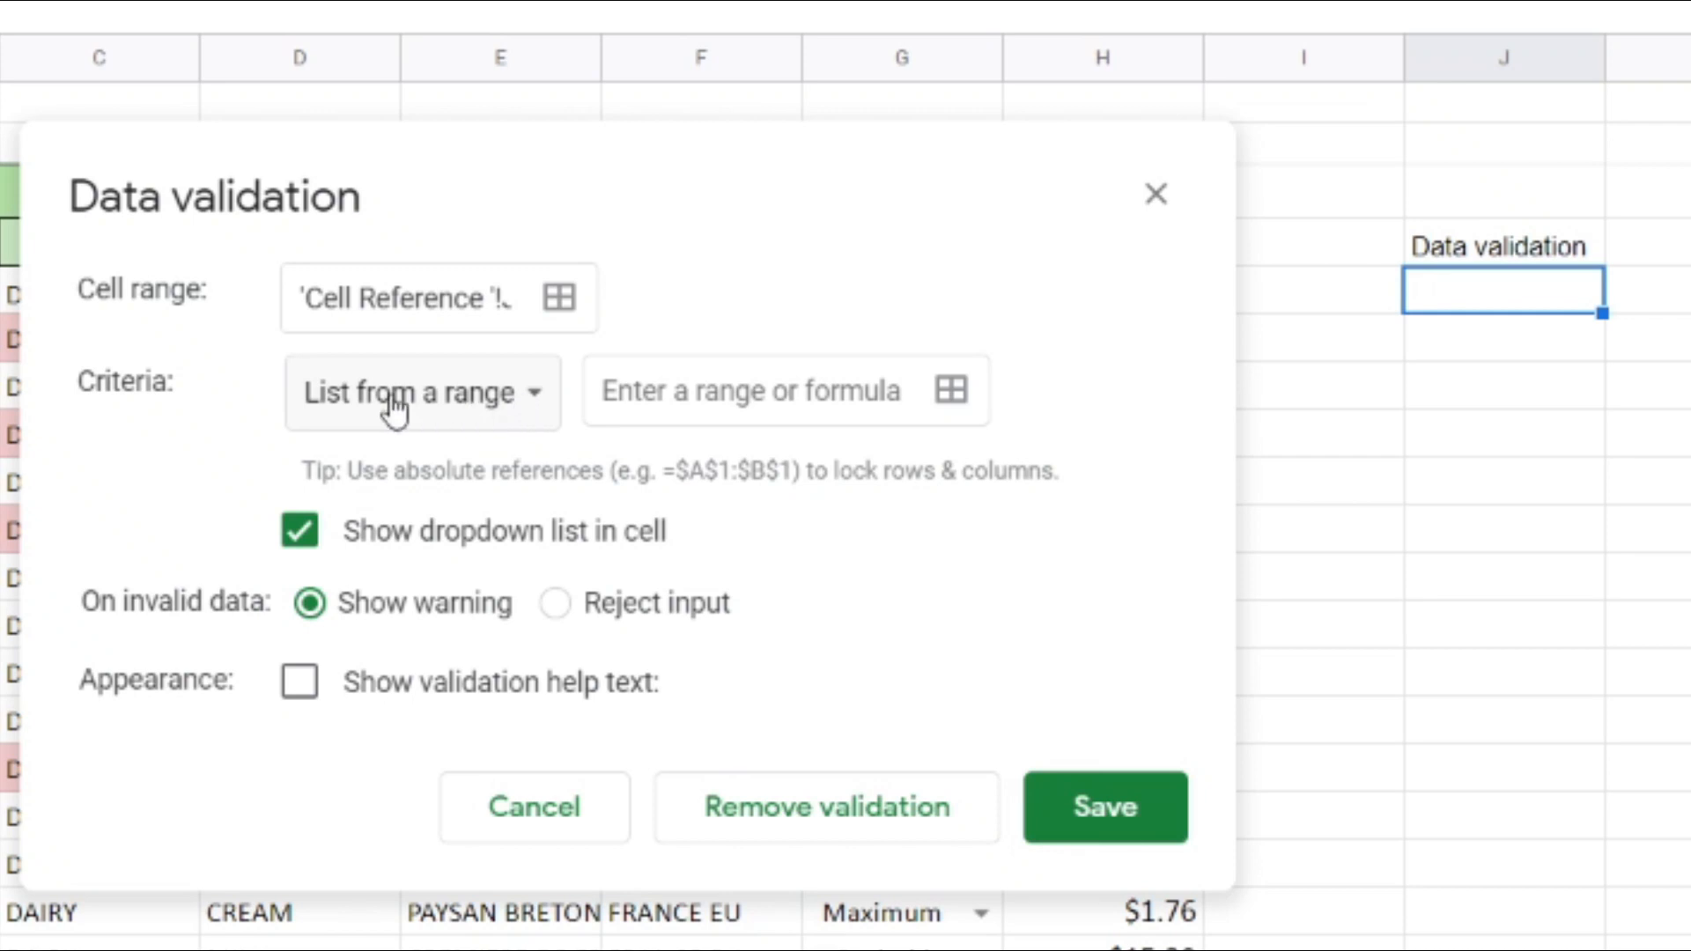
pyautogui.click(523, 413)
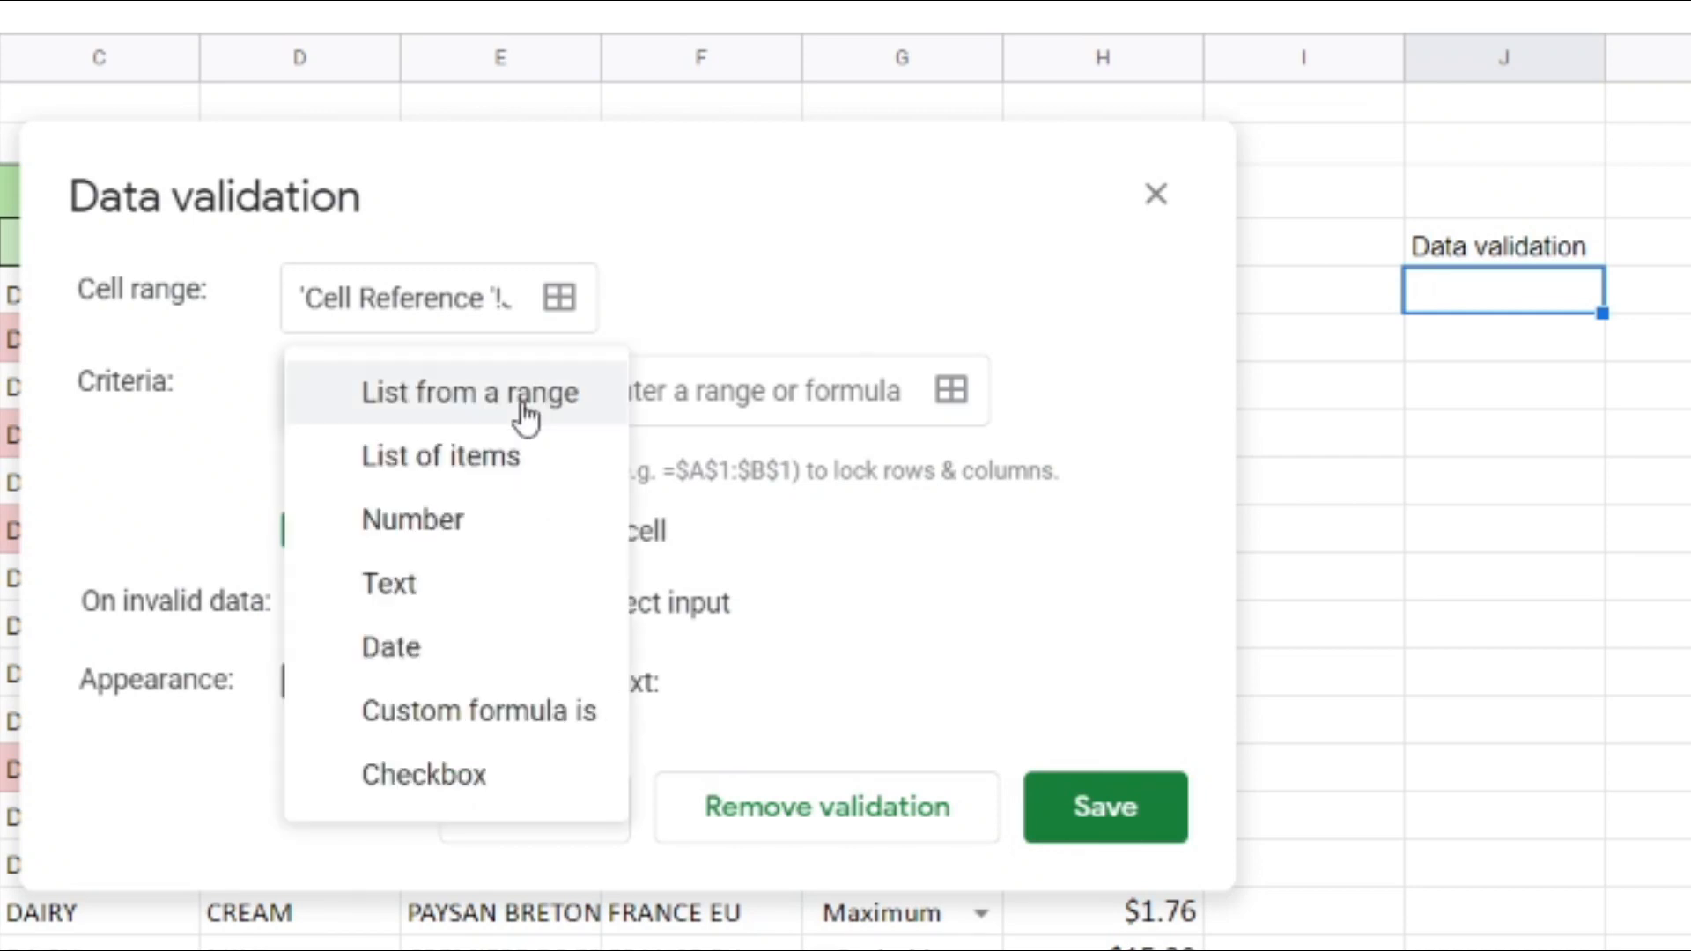
pyautogui.click(442, 456)
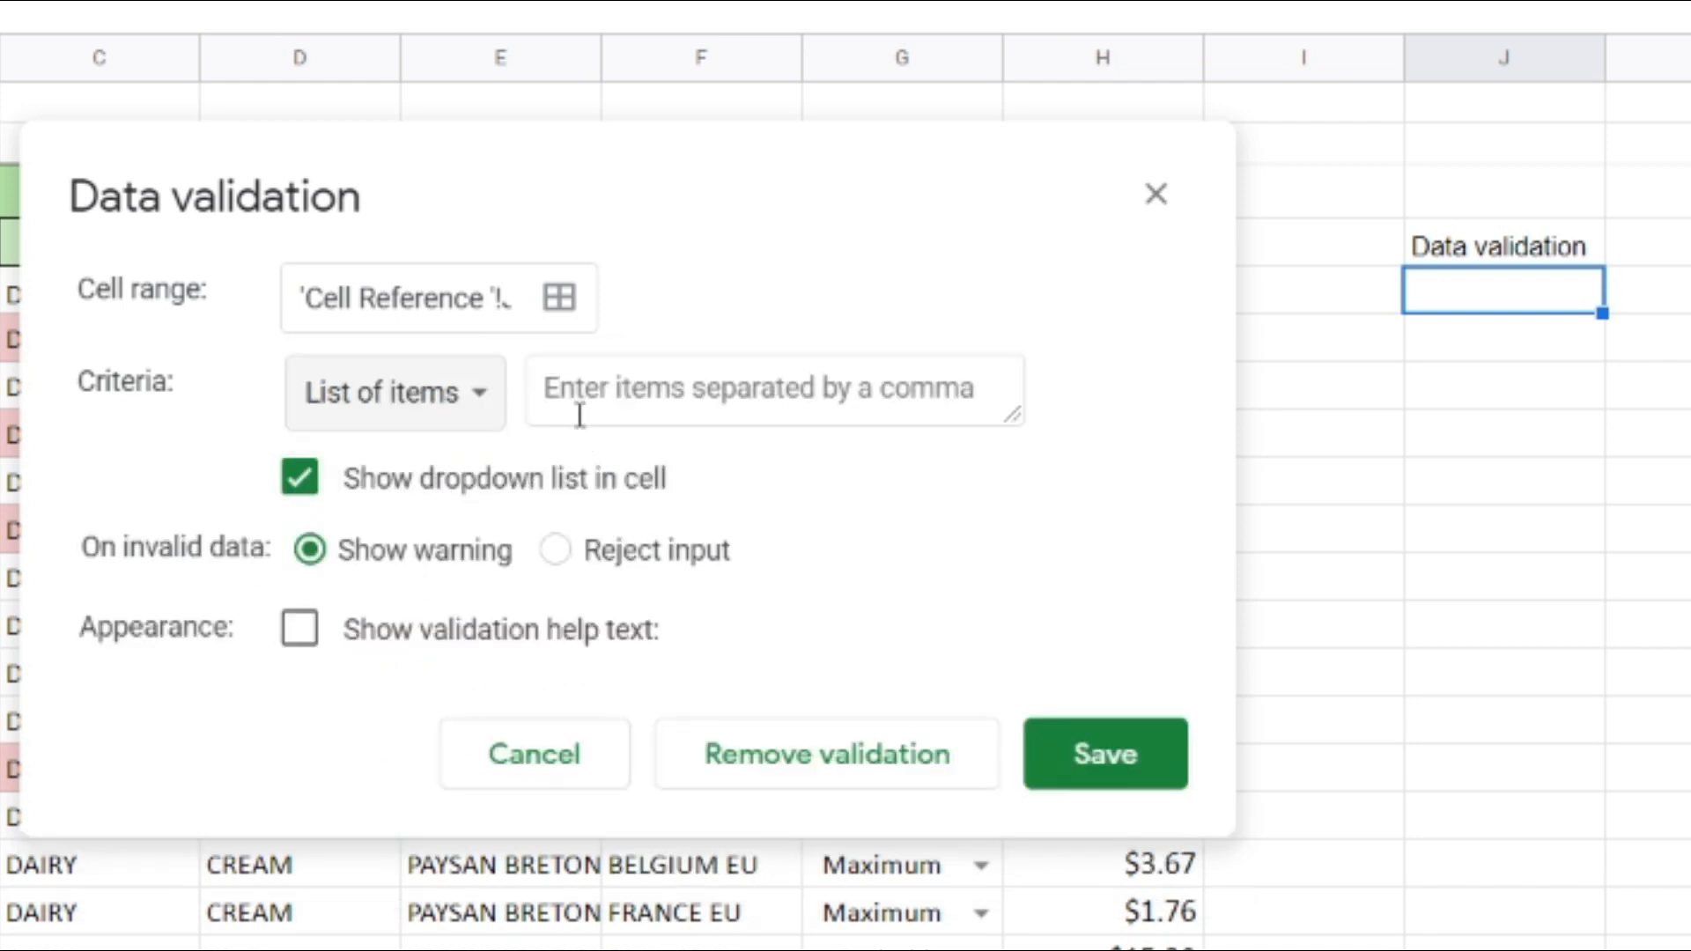
pyautogui.click(476, 401)
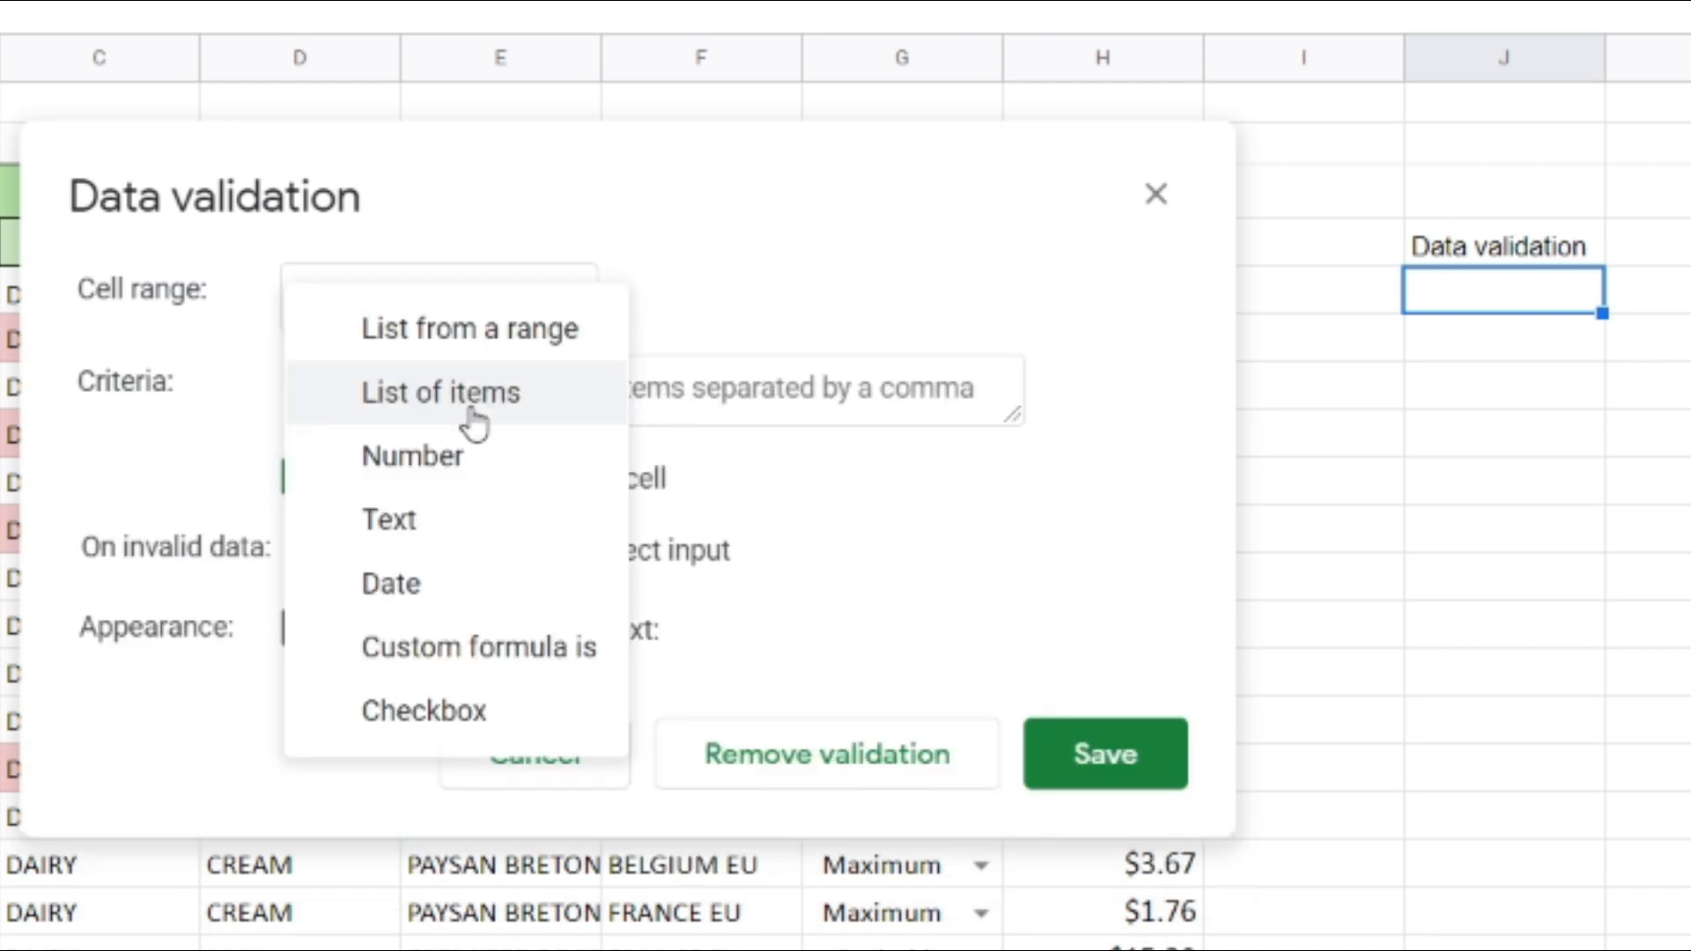
pyautogui.click(445, 336)
pyautogui.click(645, 388)
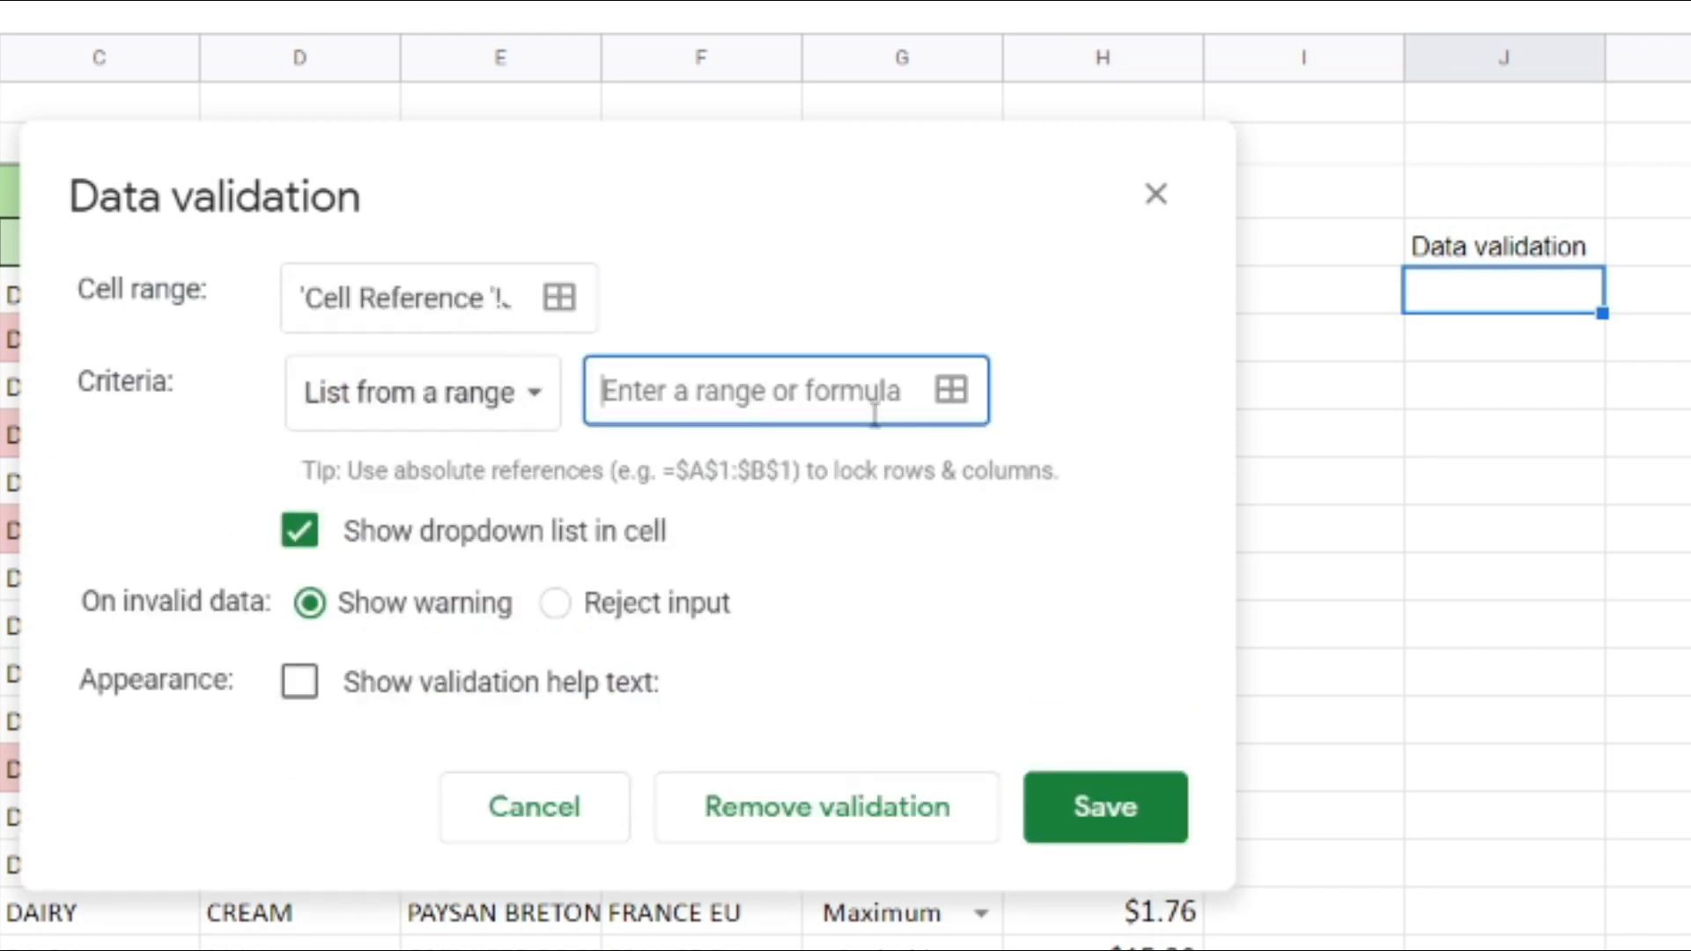
# Set the validation source range to M5:M8, reject invalid input, and save the rule.
pyautogui.click(949, 391)
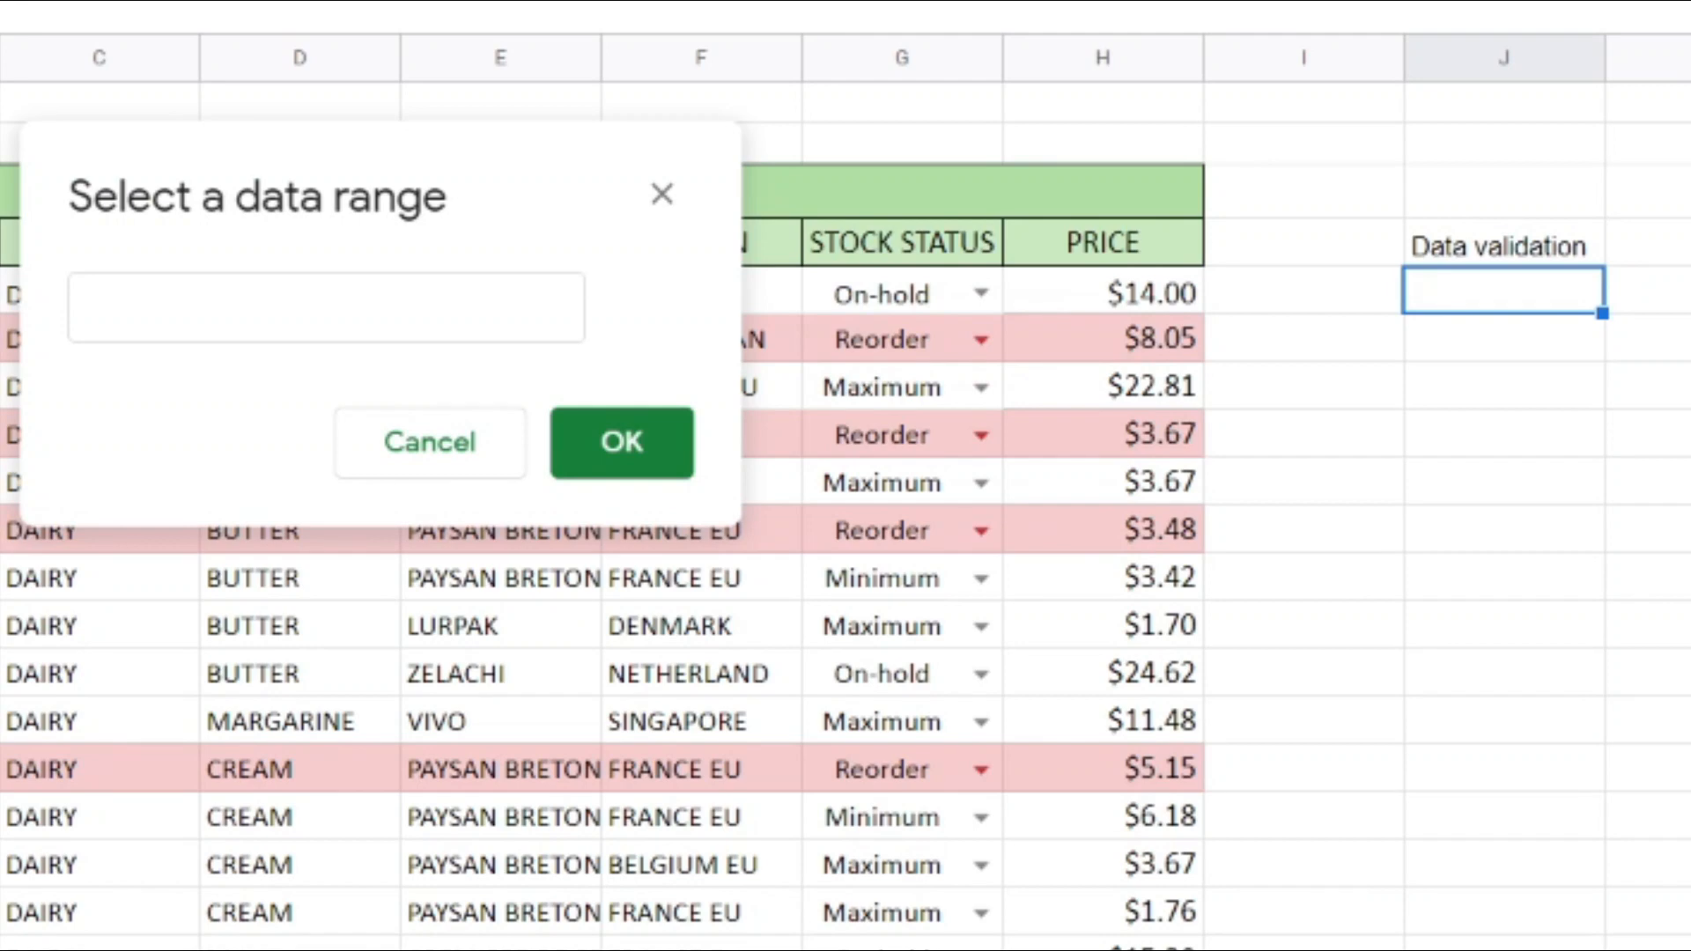
pyautogui.write('M5:M6')
pyautogui.click(617, 442)
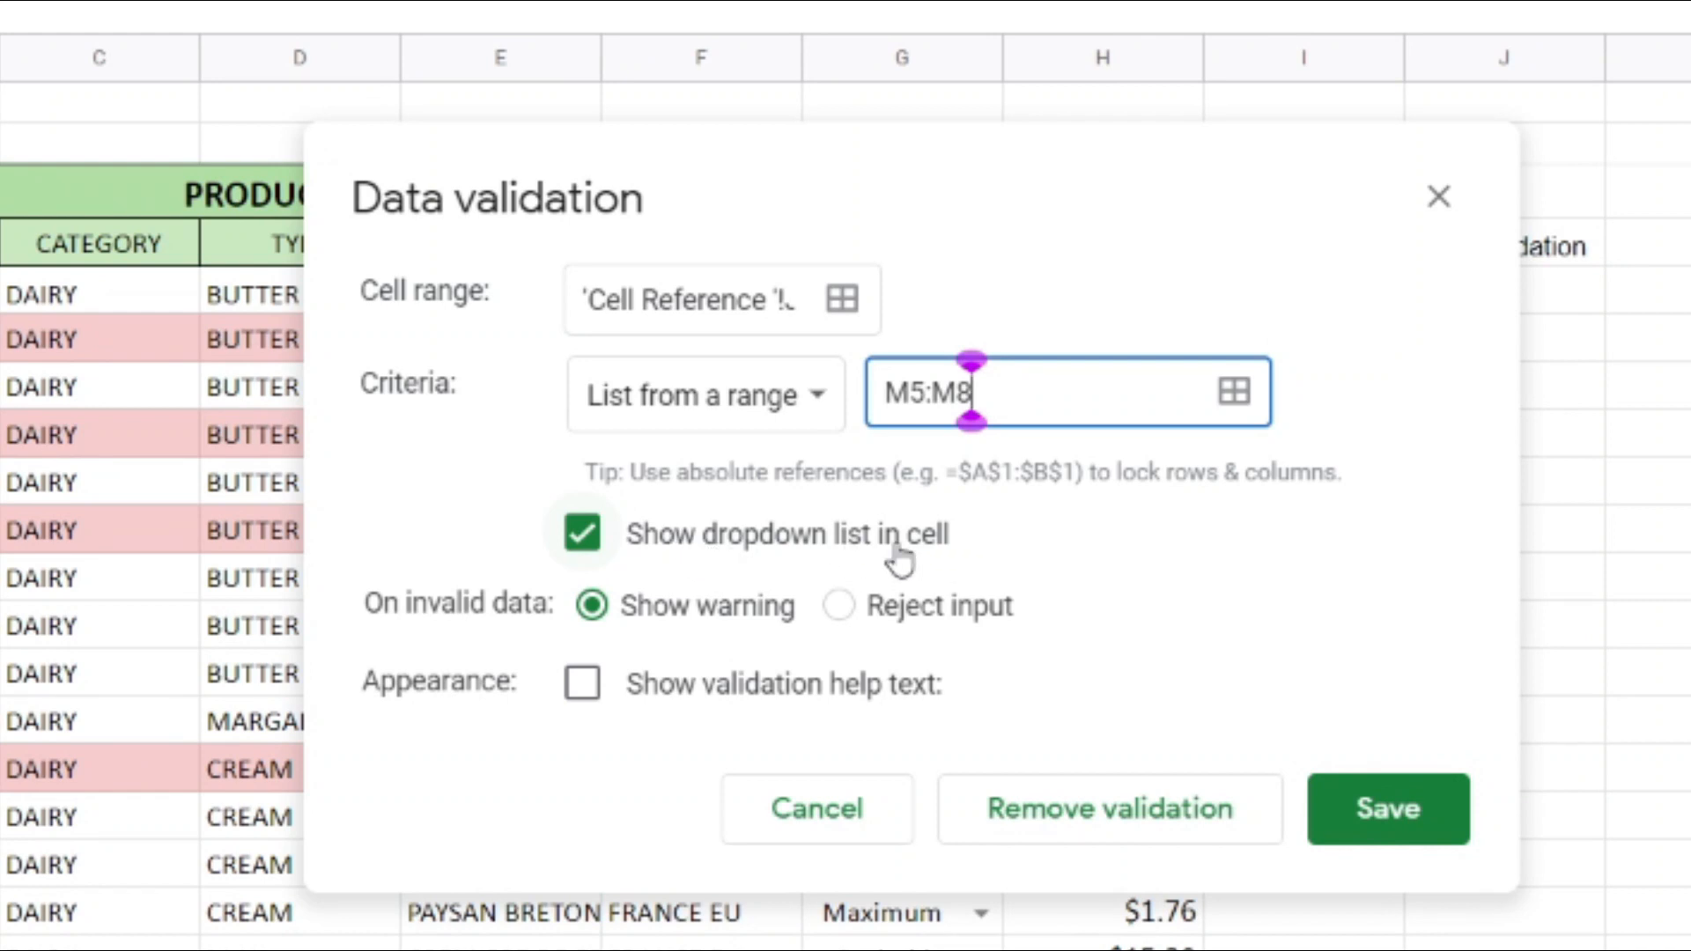
pyautogui.click(840, 608)
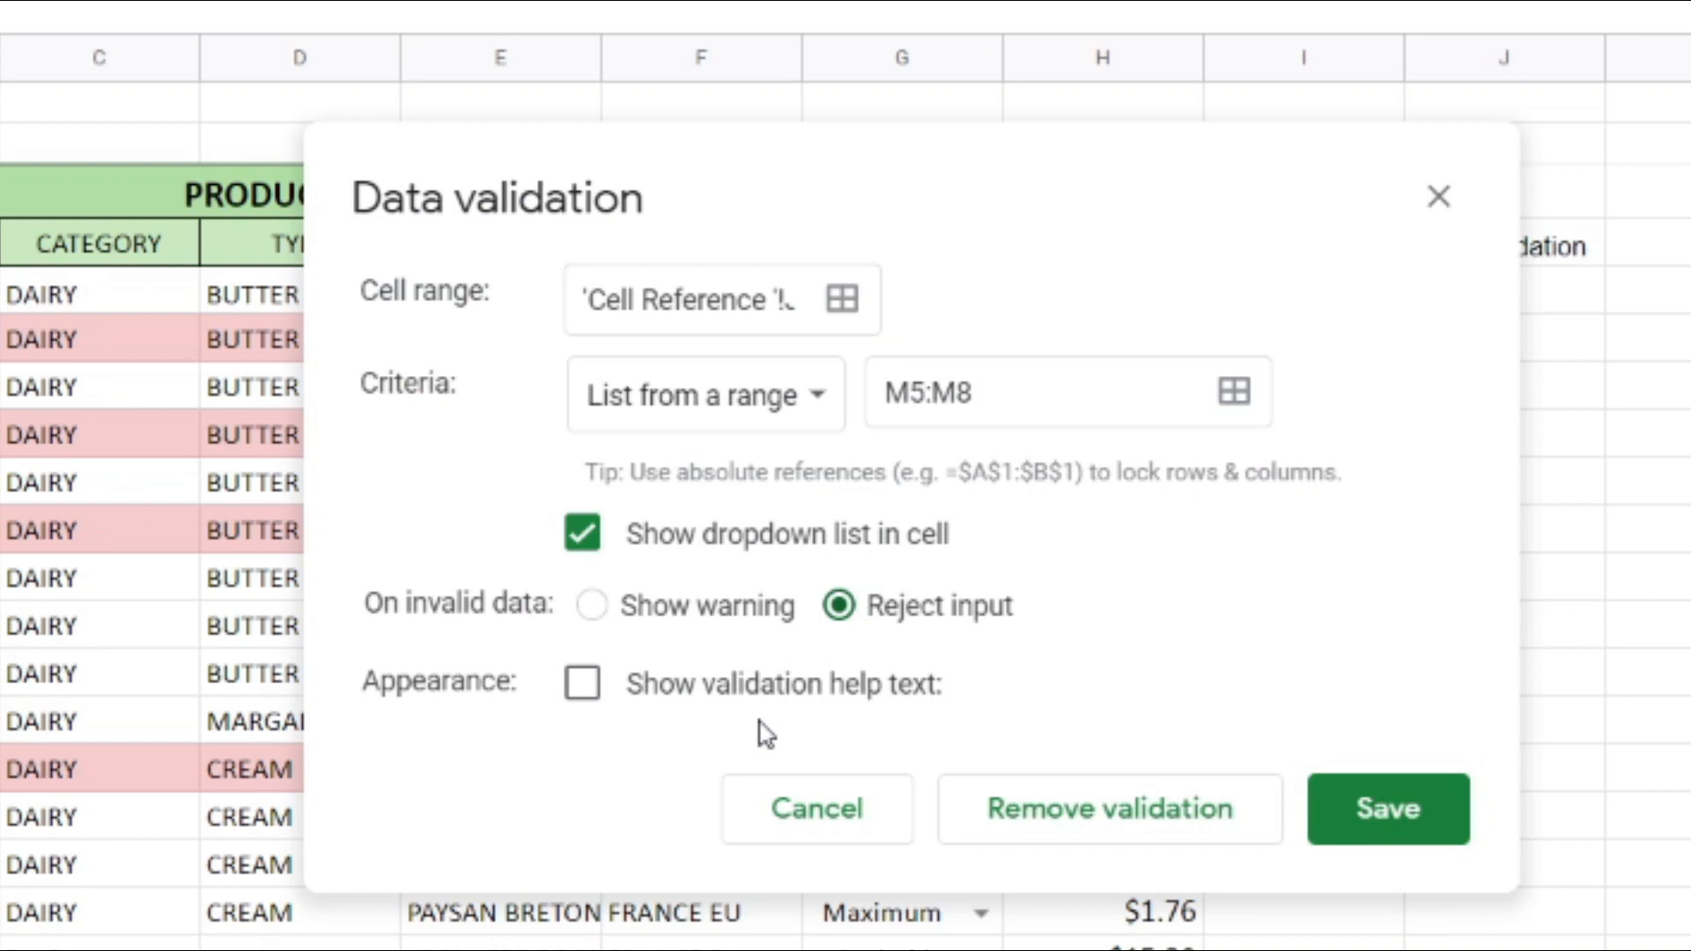
pyautogui.click(1367, 832)
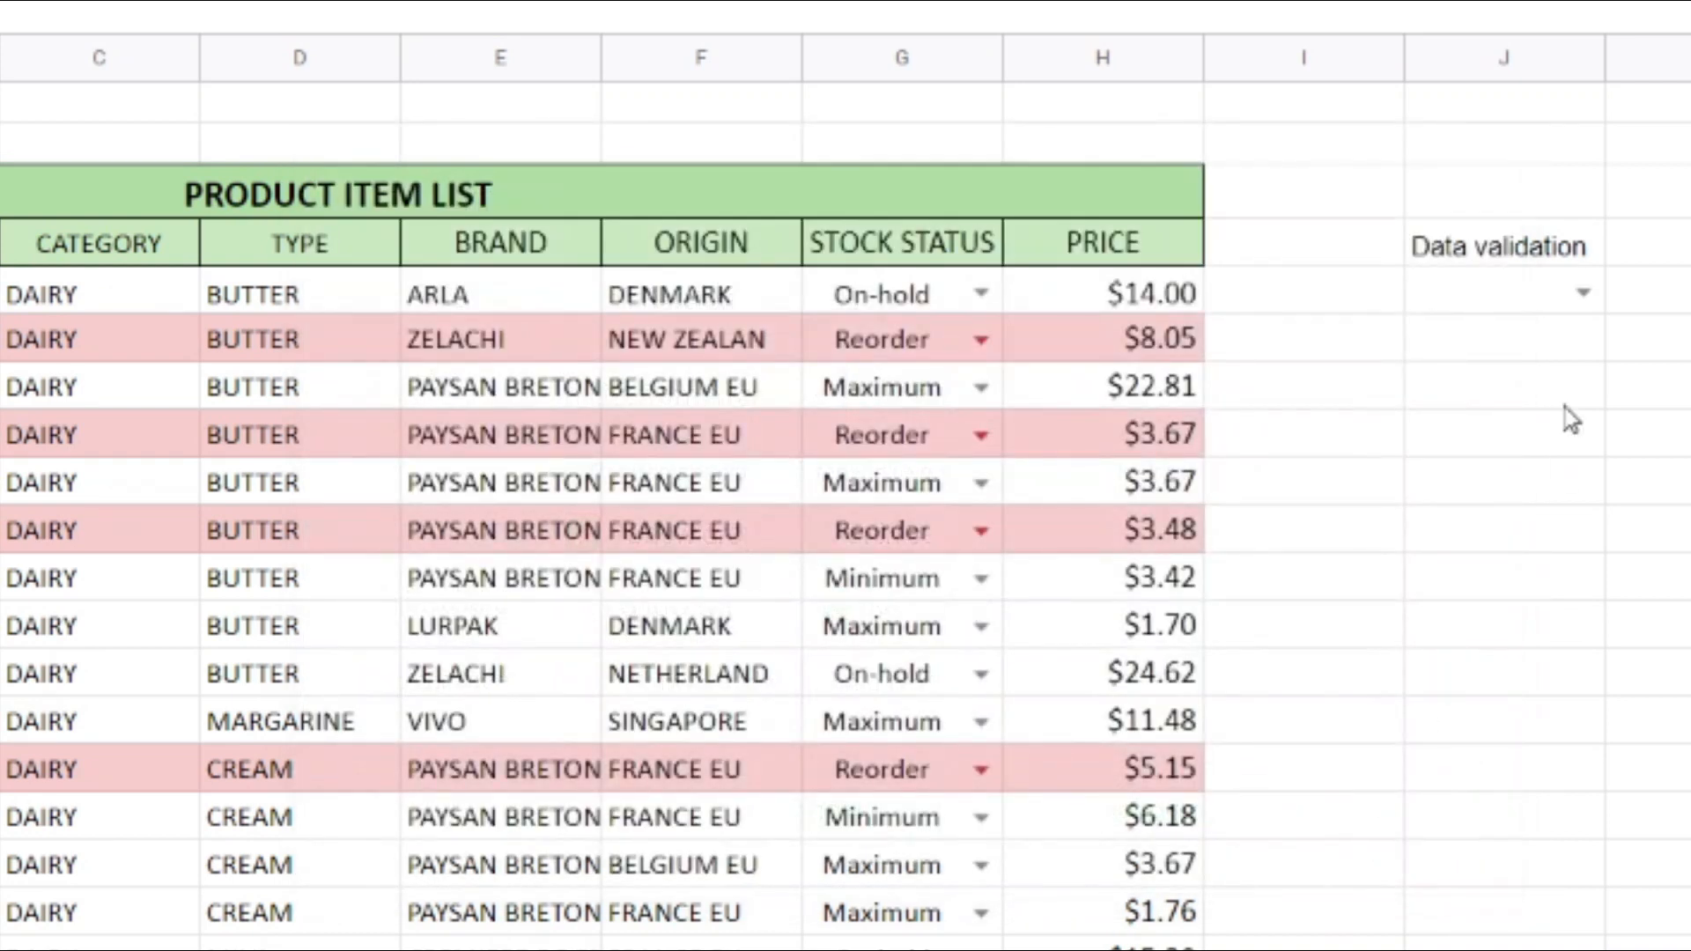
# Try the dropdown in J5 with On-hold and Reorder, and clear the cell.
pyautogui.click(1584, 296)
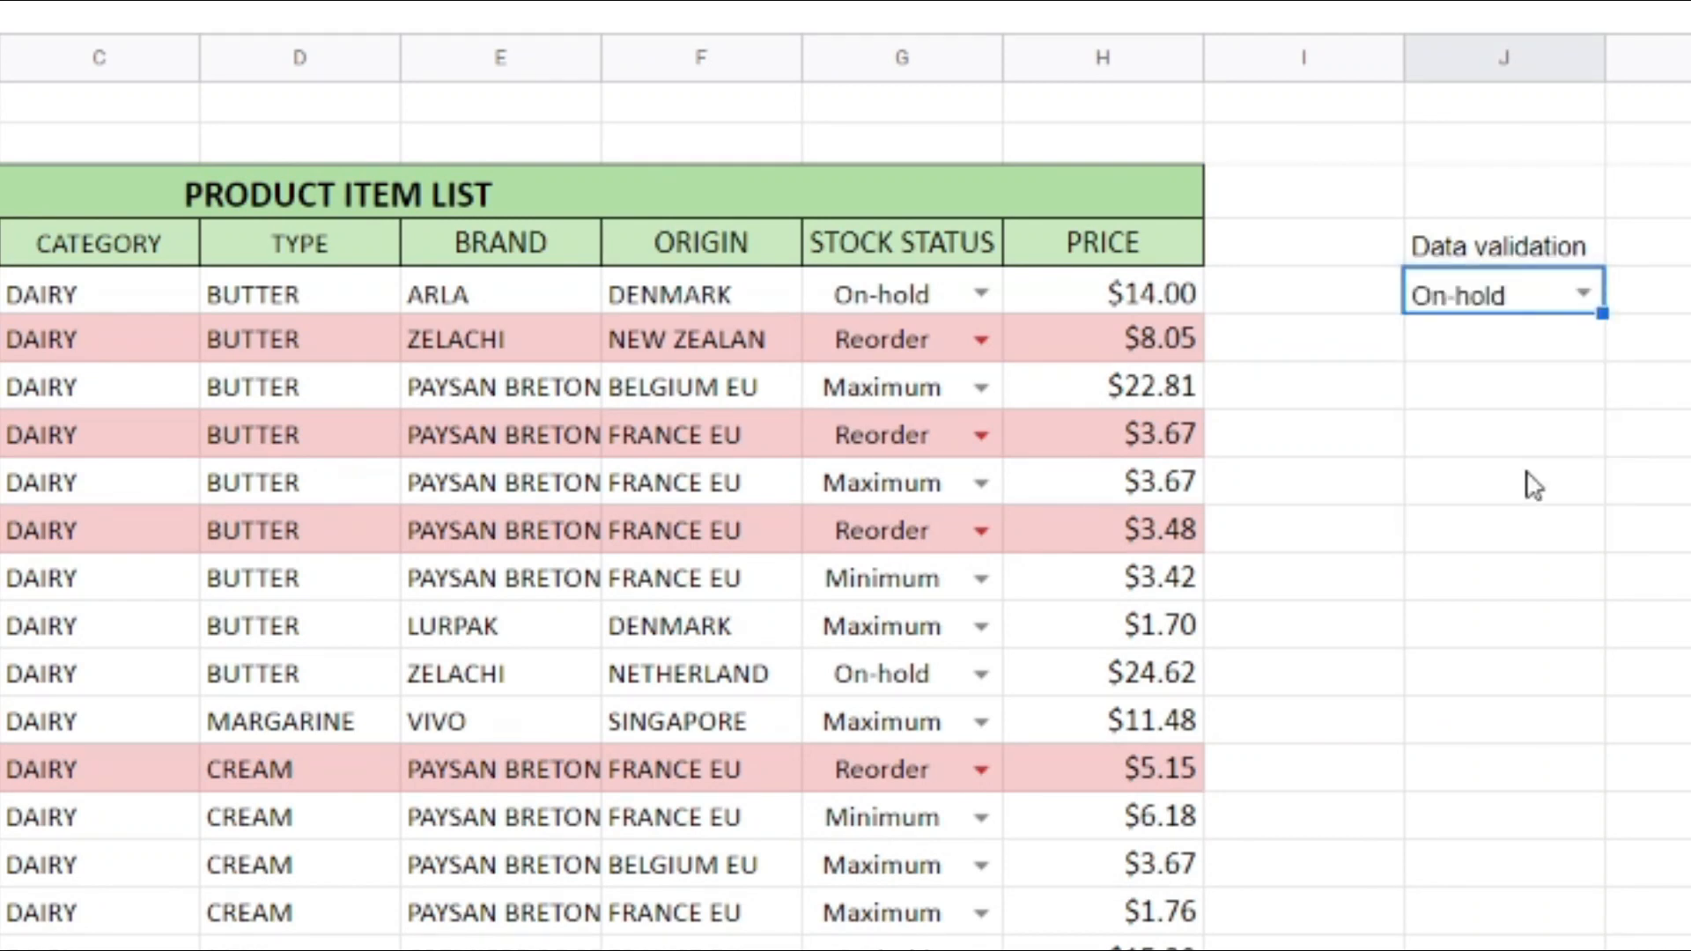
pyautogui.click(1585, 298)
pyautogui.click(1488, 401)
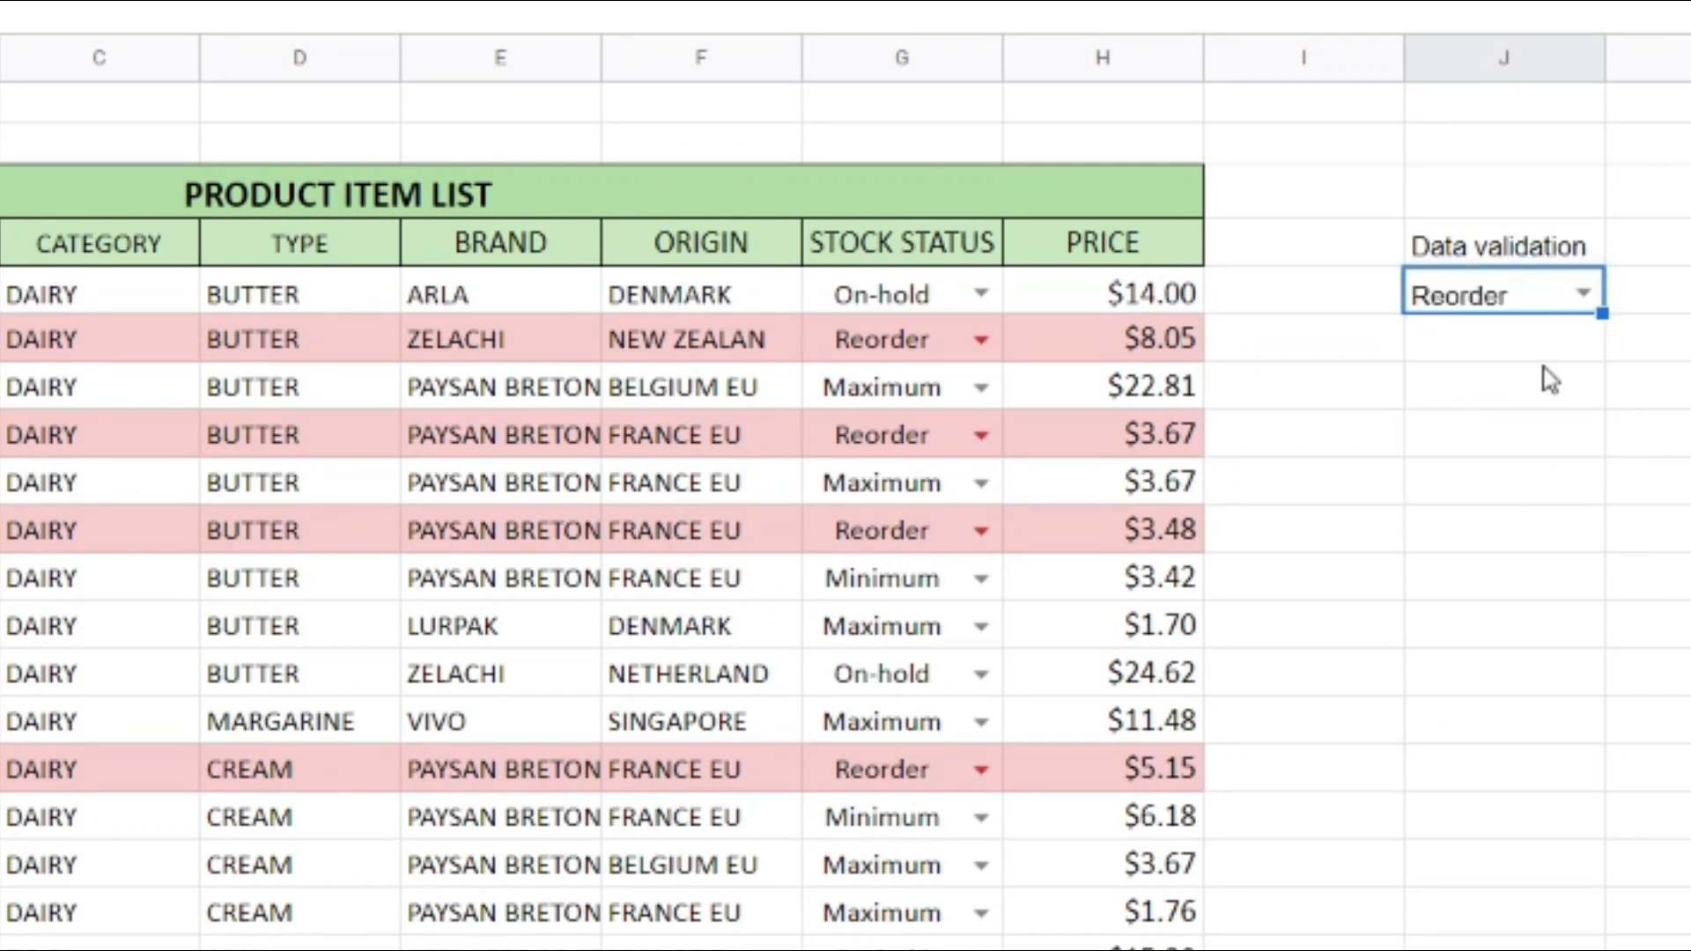
pyautogui.click(1582, 296)
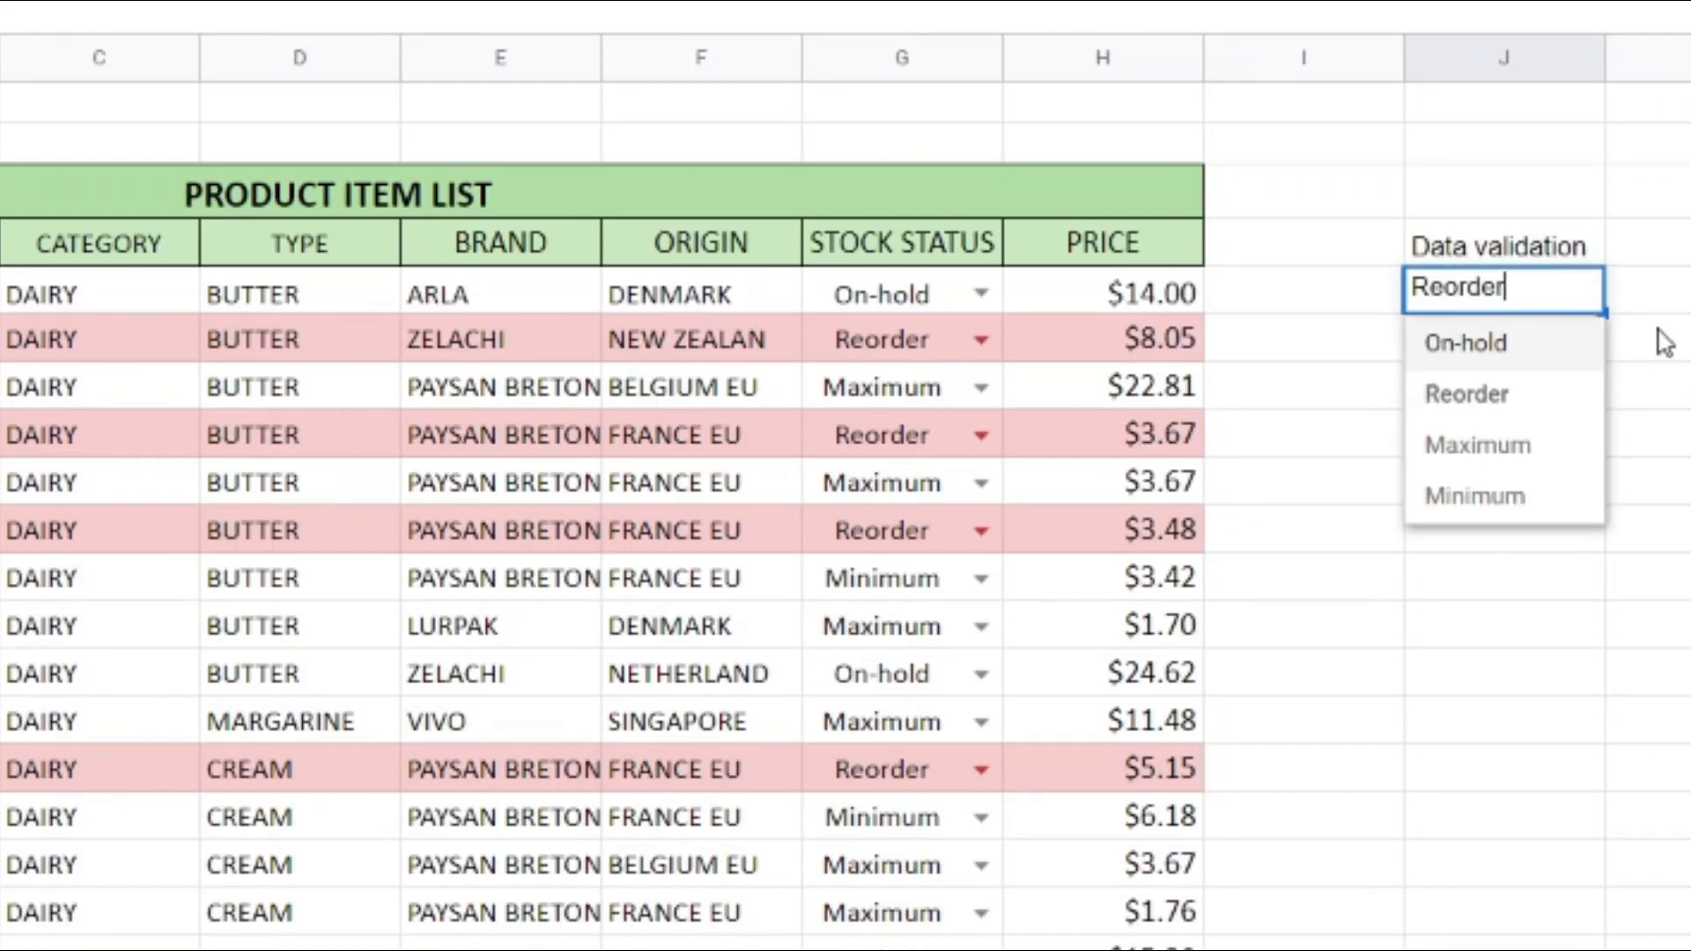
pyautogui.click(1673, 304)
pyautogui.click(1539, 302)
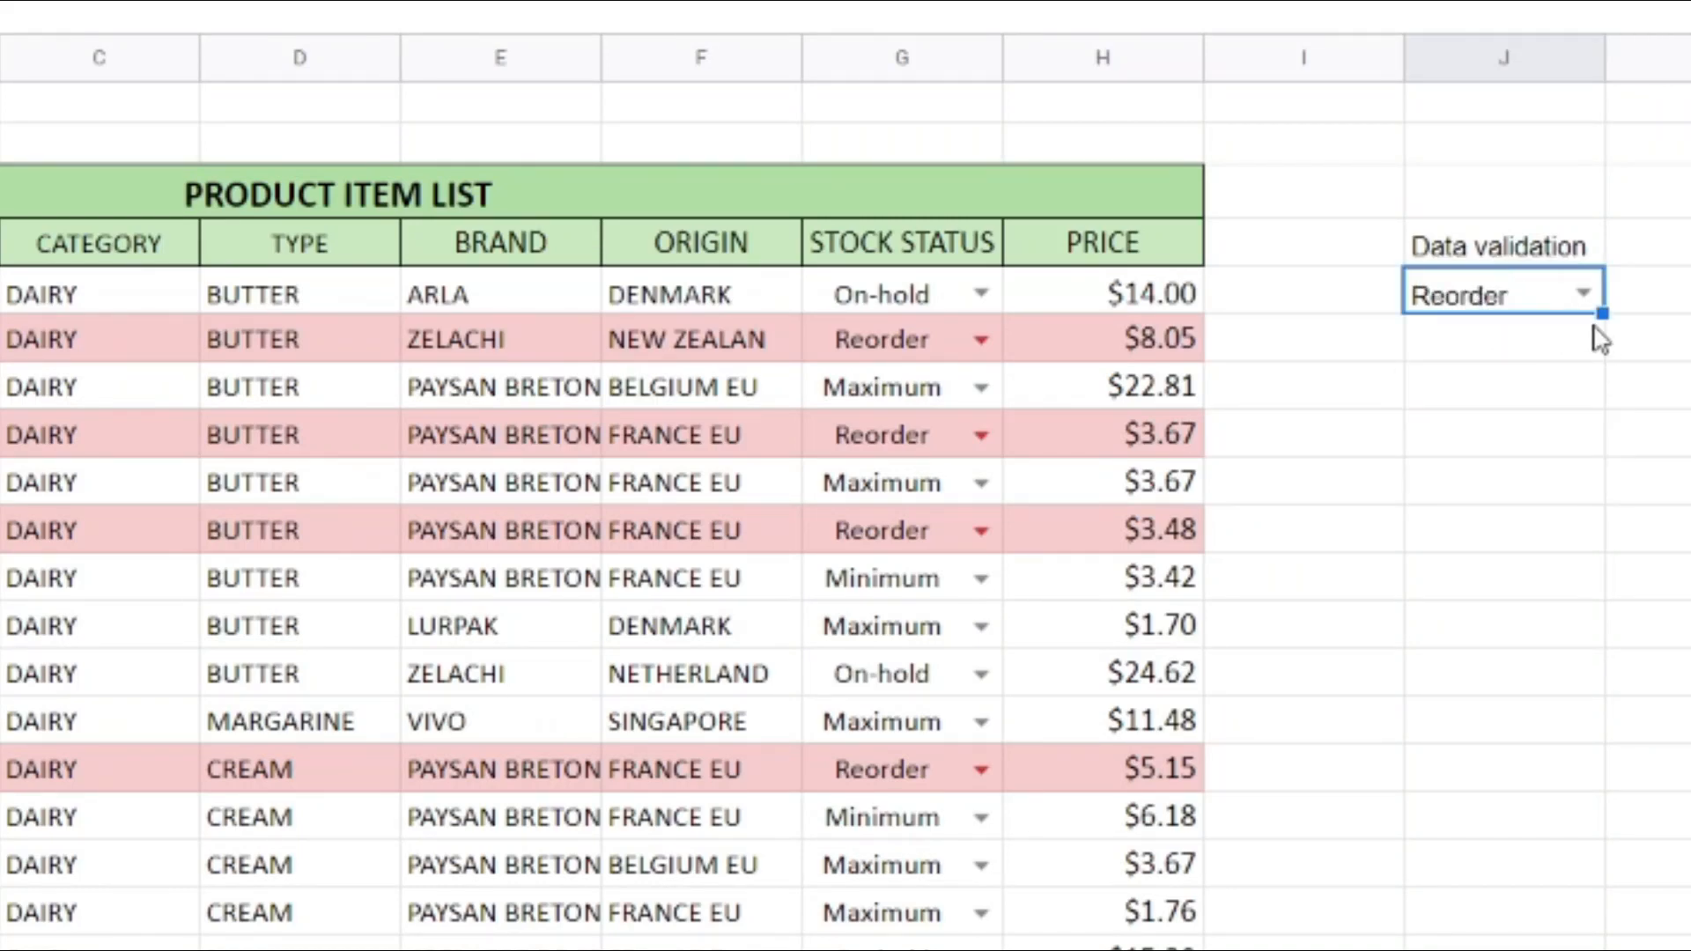
pyautogui.press('Delete')
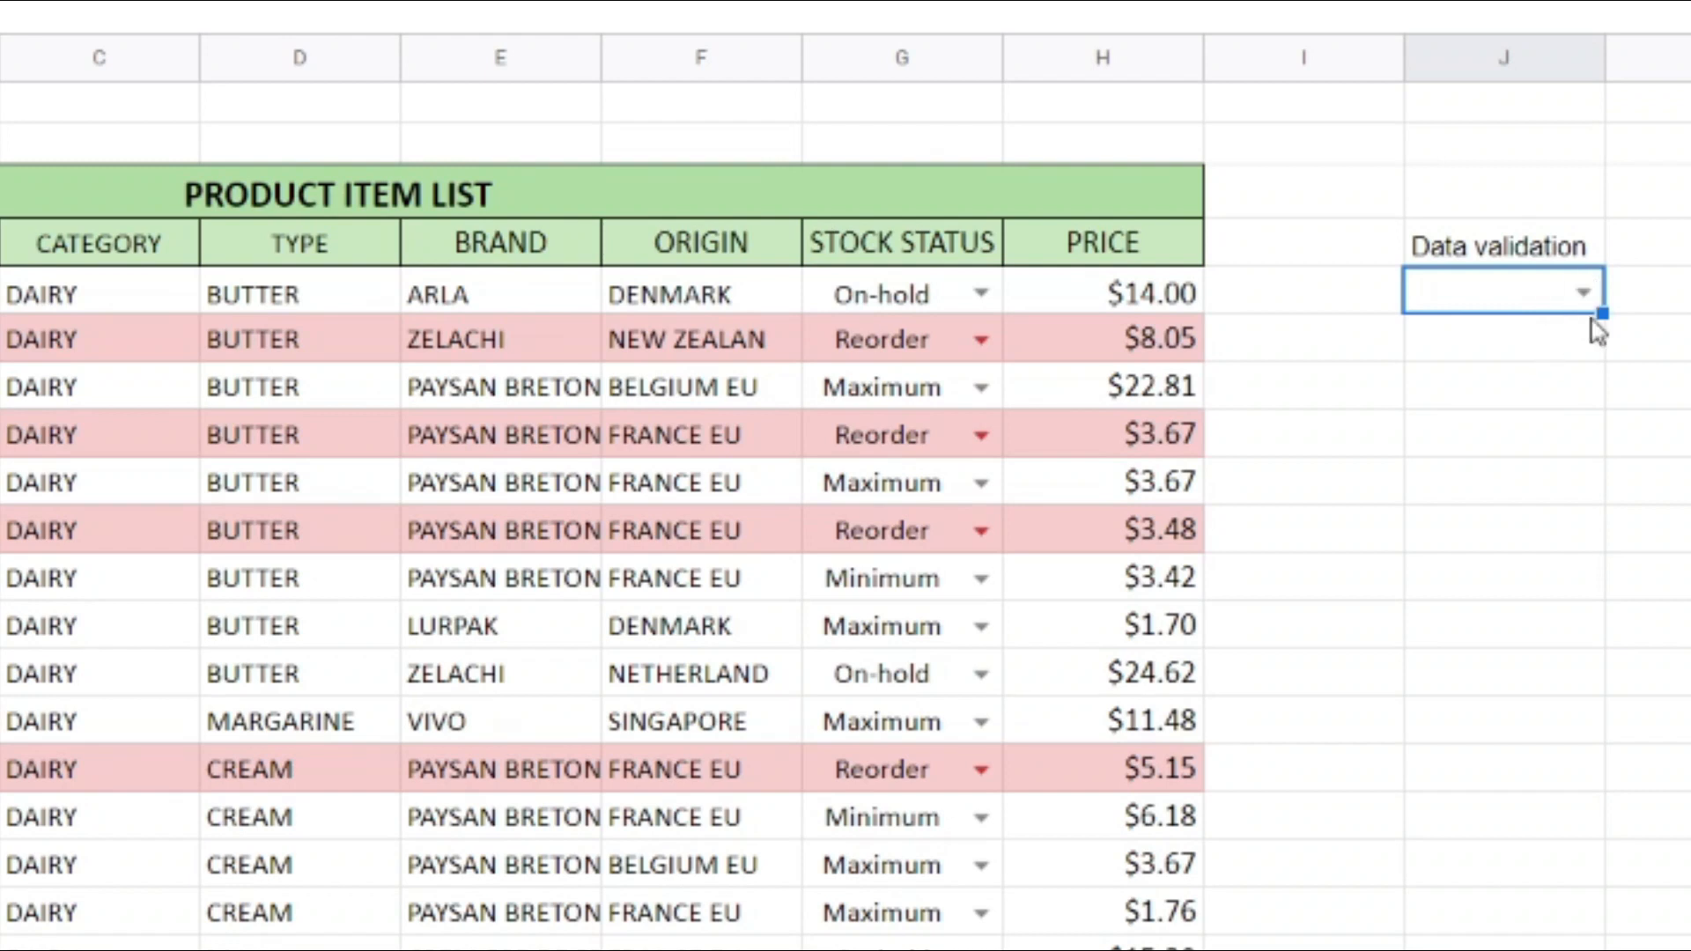
# Try filling the J5 dropdown down to J17, and undo the fill.
pyautogui.moveTo(1600, 314); pyautogui.dragTo(1571, 858)
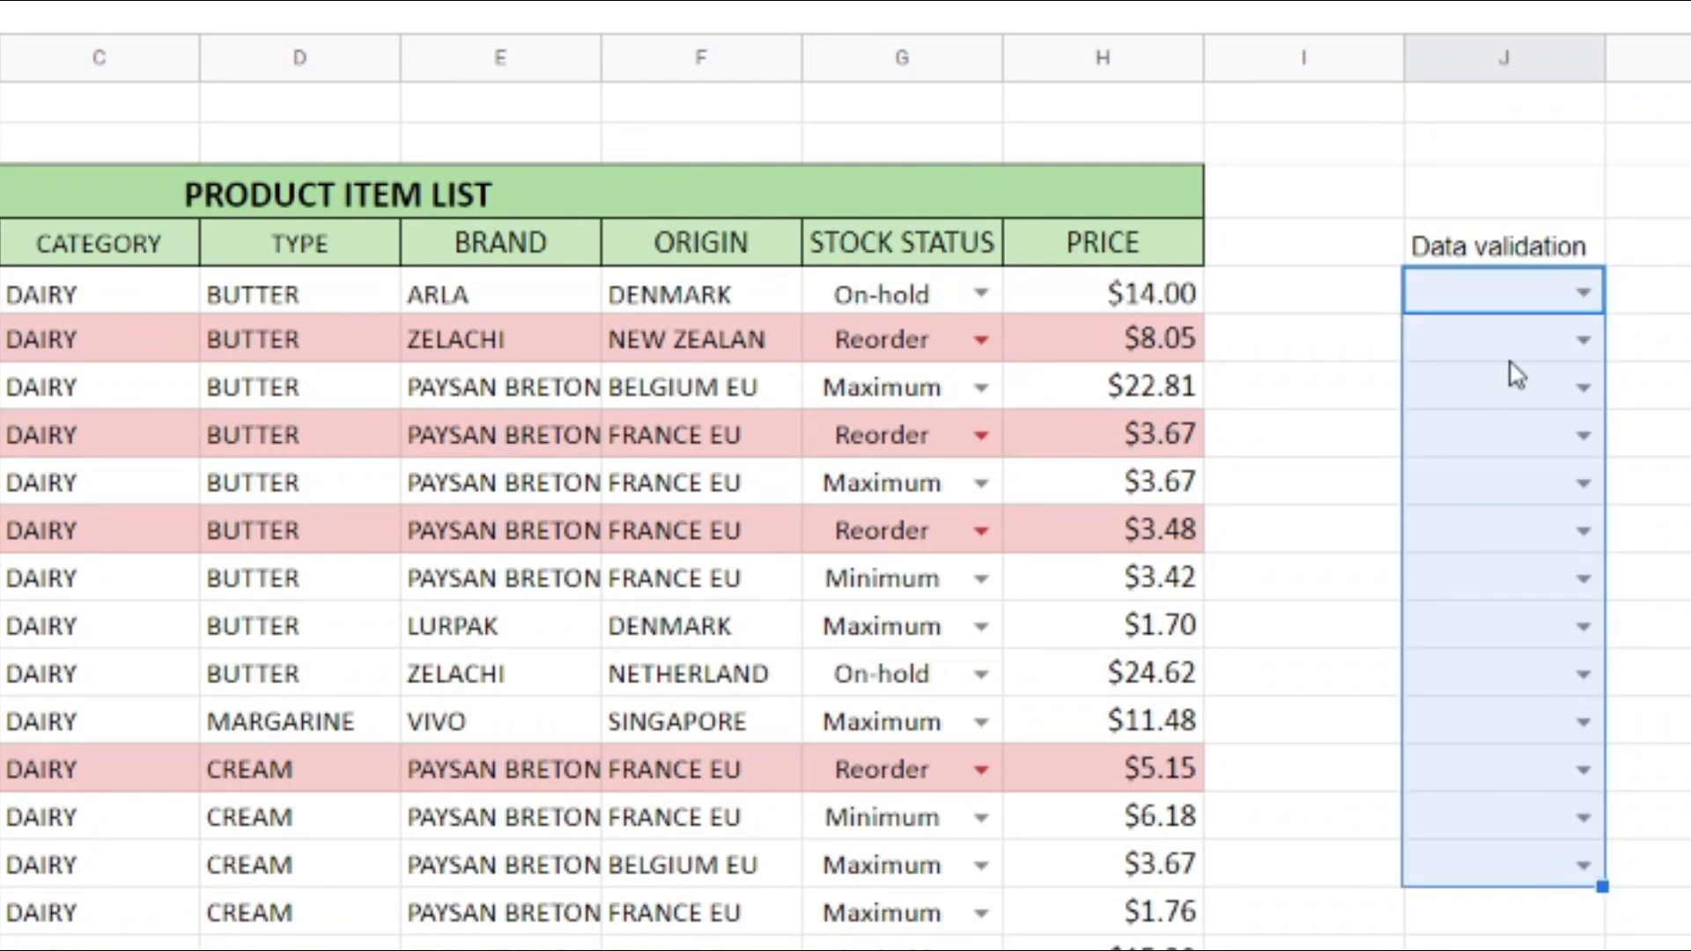
pyautogui.hotkey('ctrl', 'z')
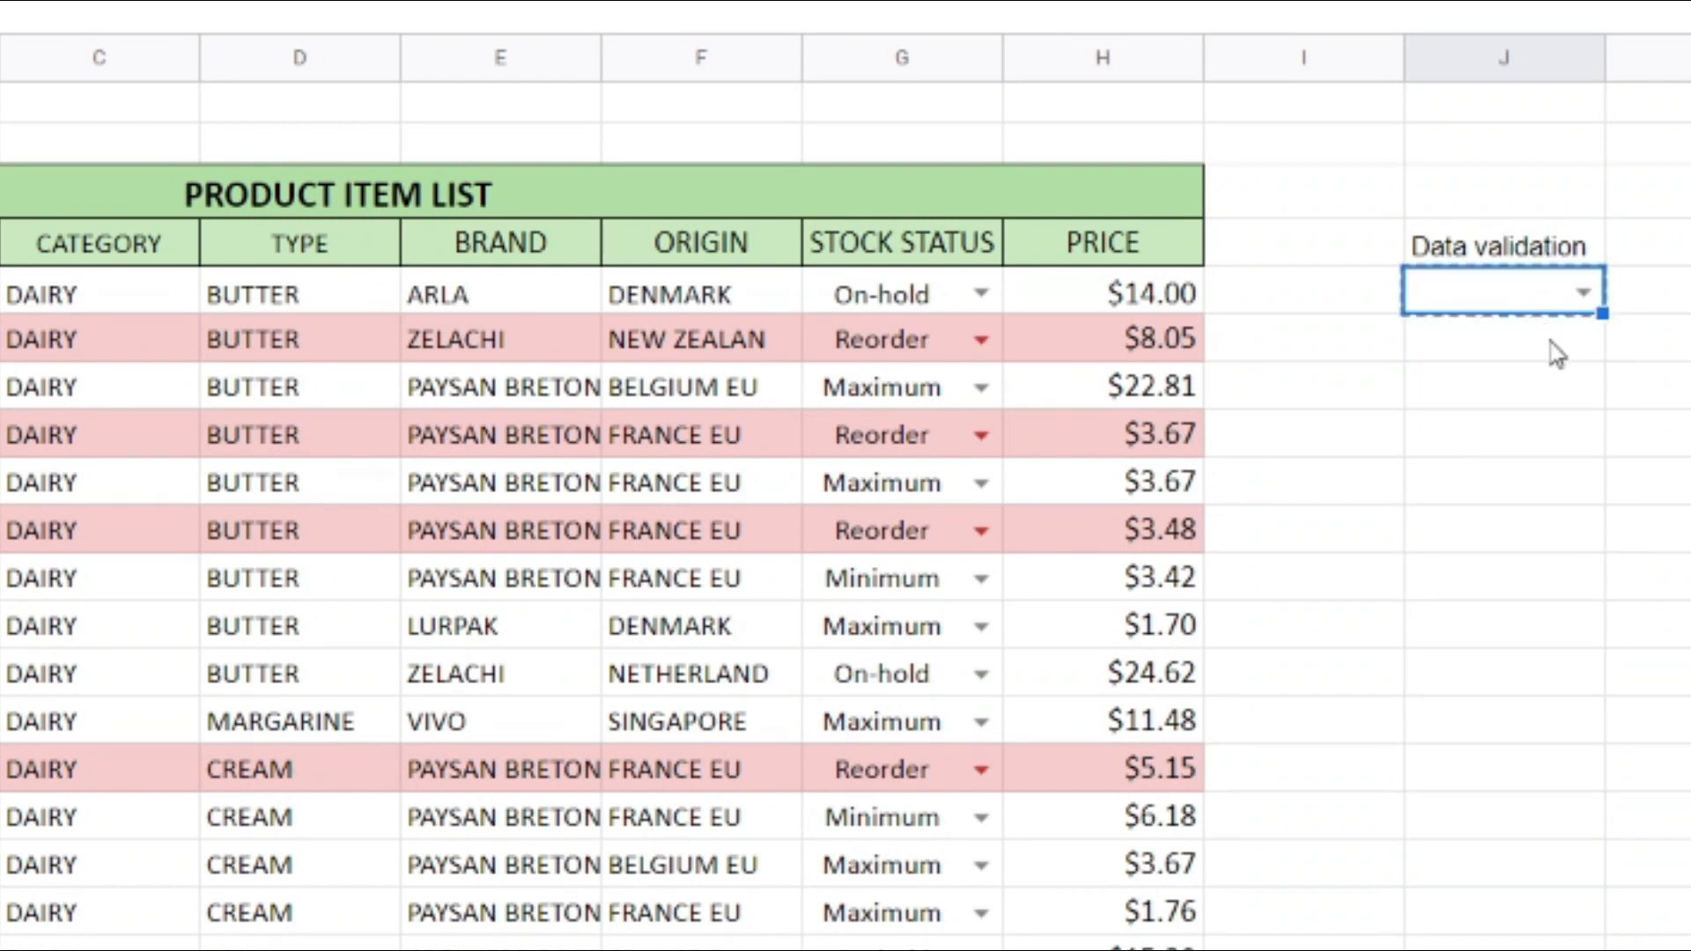
# Copy J5 and paste only its data validation into J6:J17.
pyautogui.hotkey('ctrl', 'c')
pyautogui.moveTo(1514, 347); pyautogui.dragTo(1500, 878)
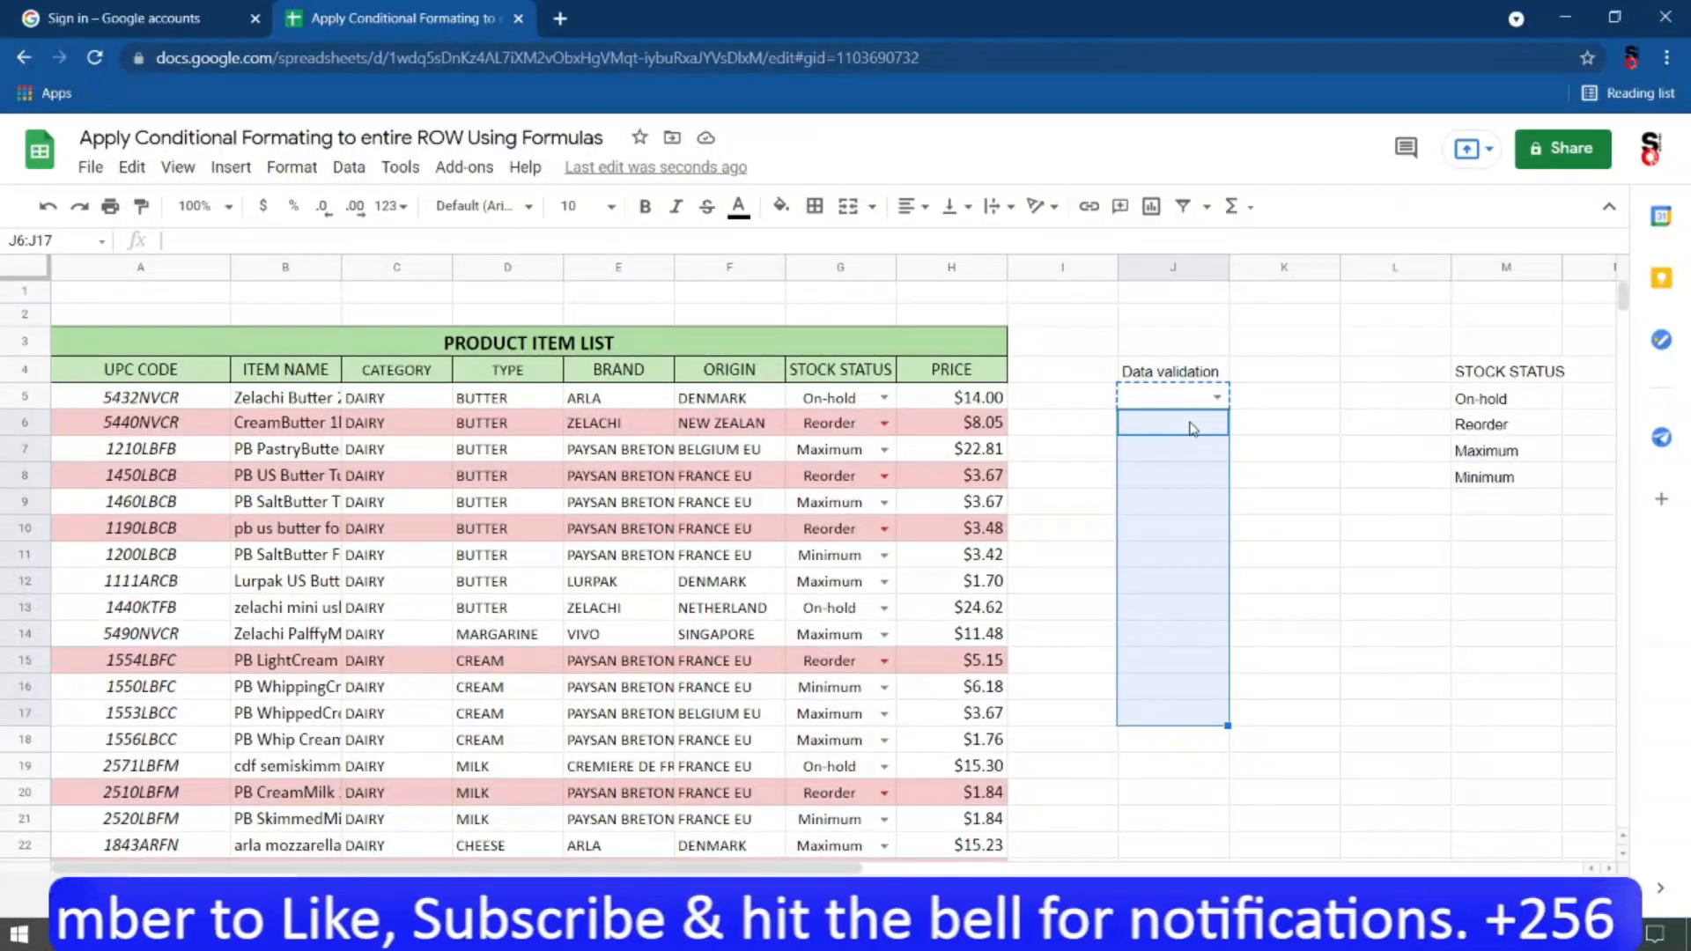
pyautogui.rightClick(1538, 351)
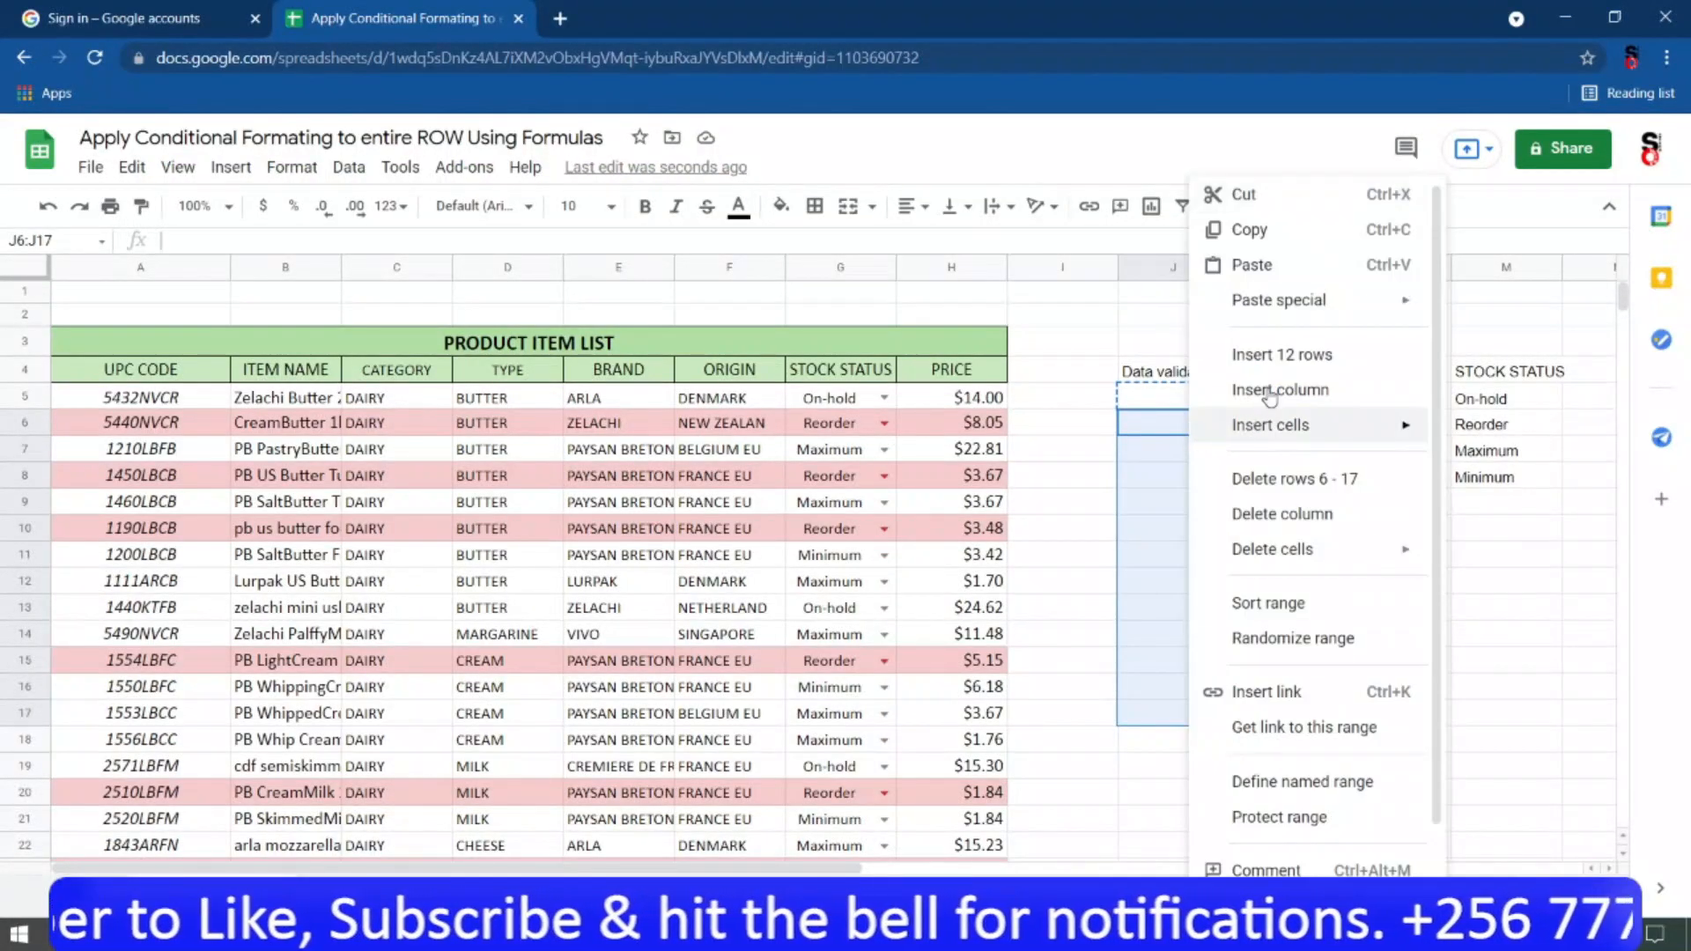
pyautogui.moveTo(1303, 301)
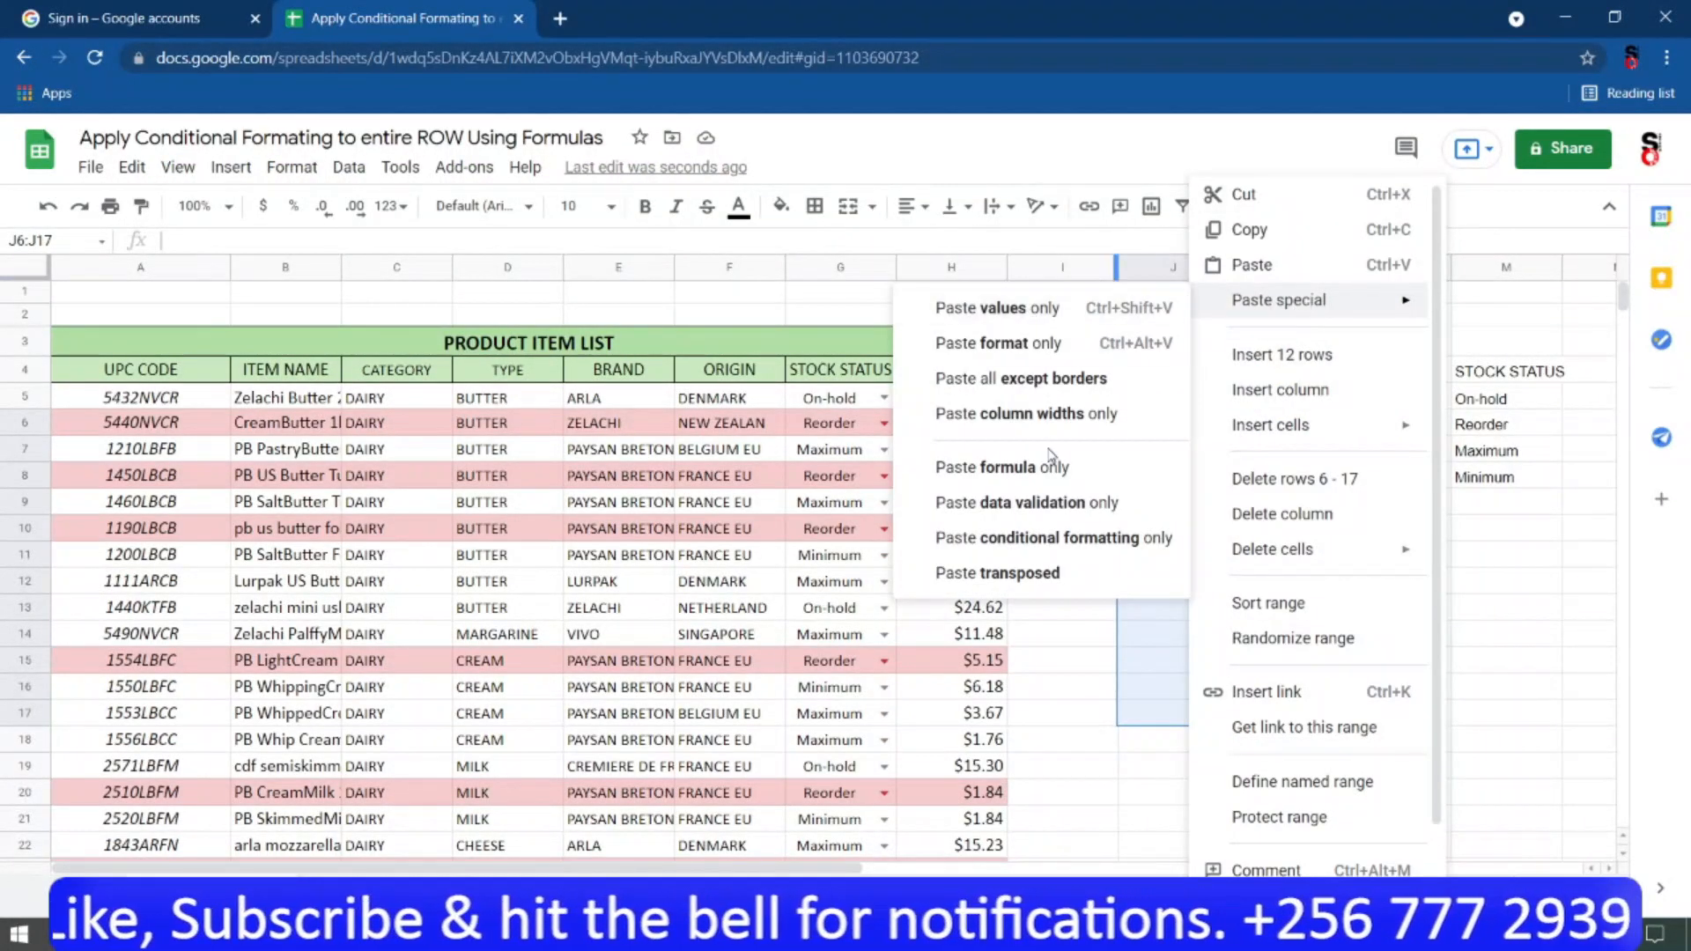
pyautogui.click(1047, 507)
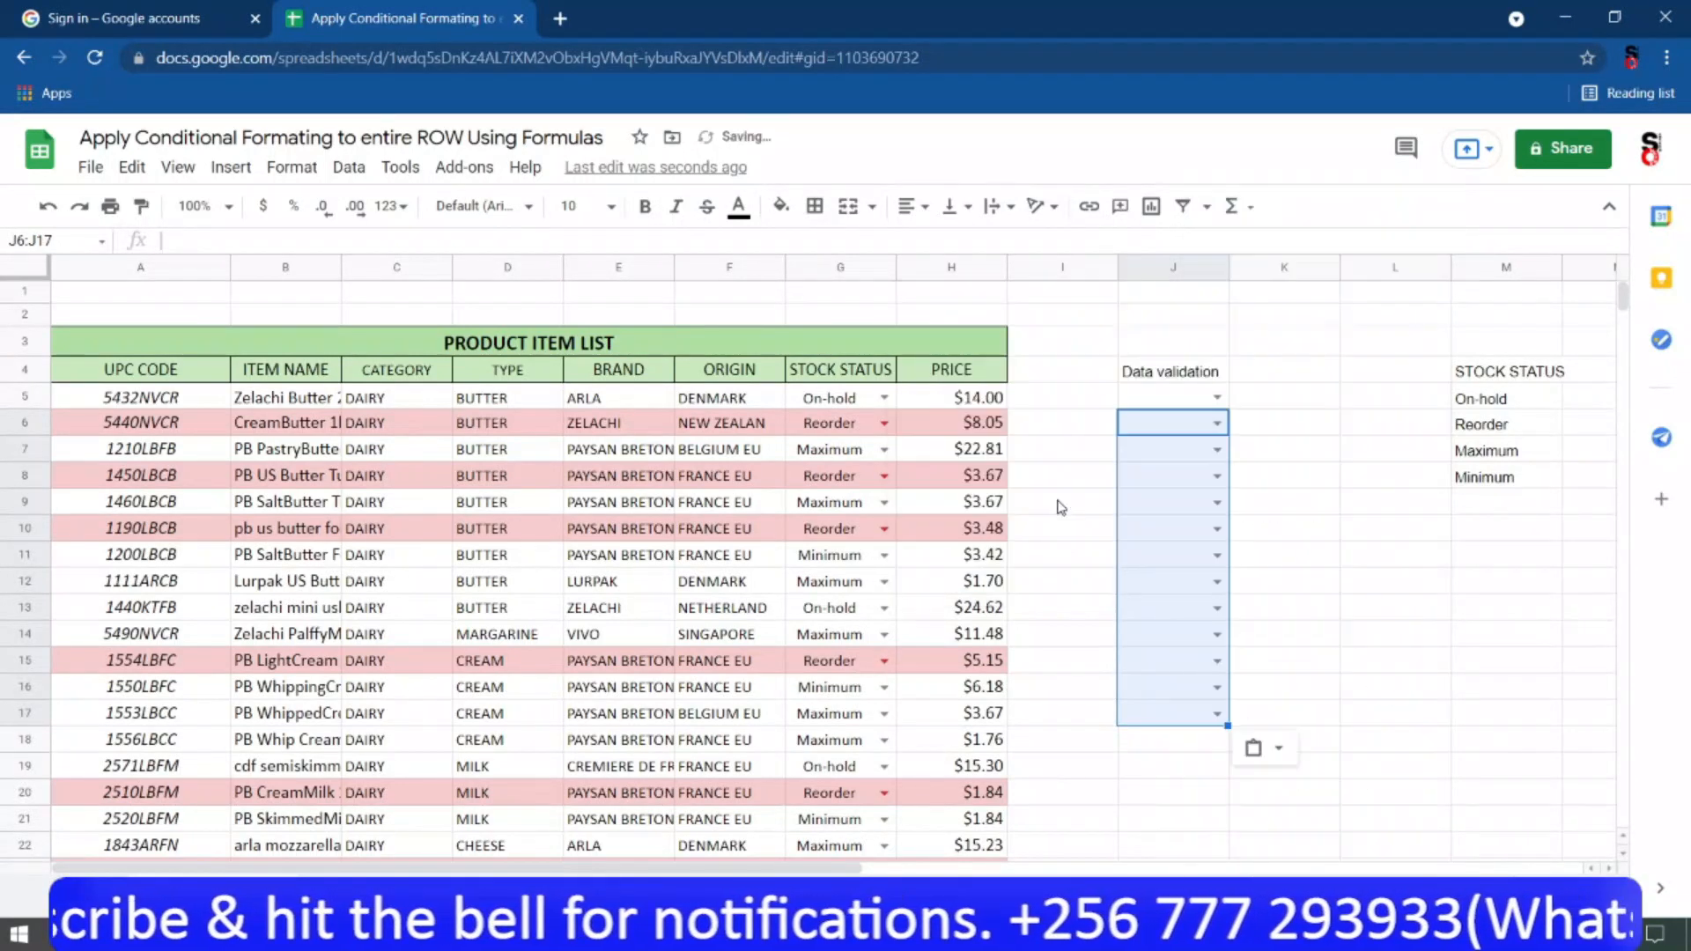
pyautogui.click(1216, 449)
pyautogui.moveTo(1184, 398); pyautogui.dragTo(1217, 700)
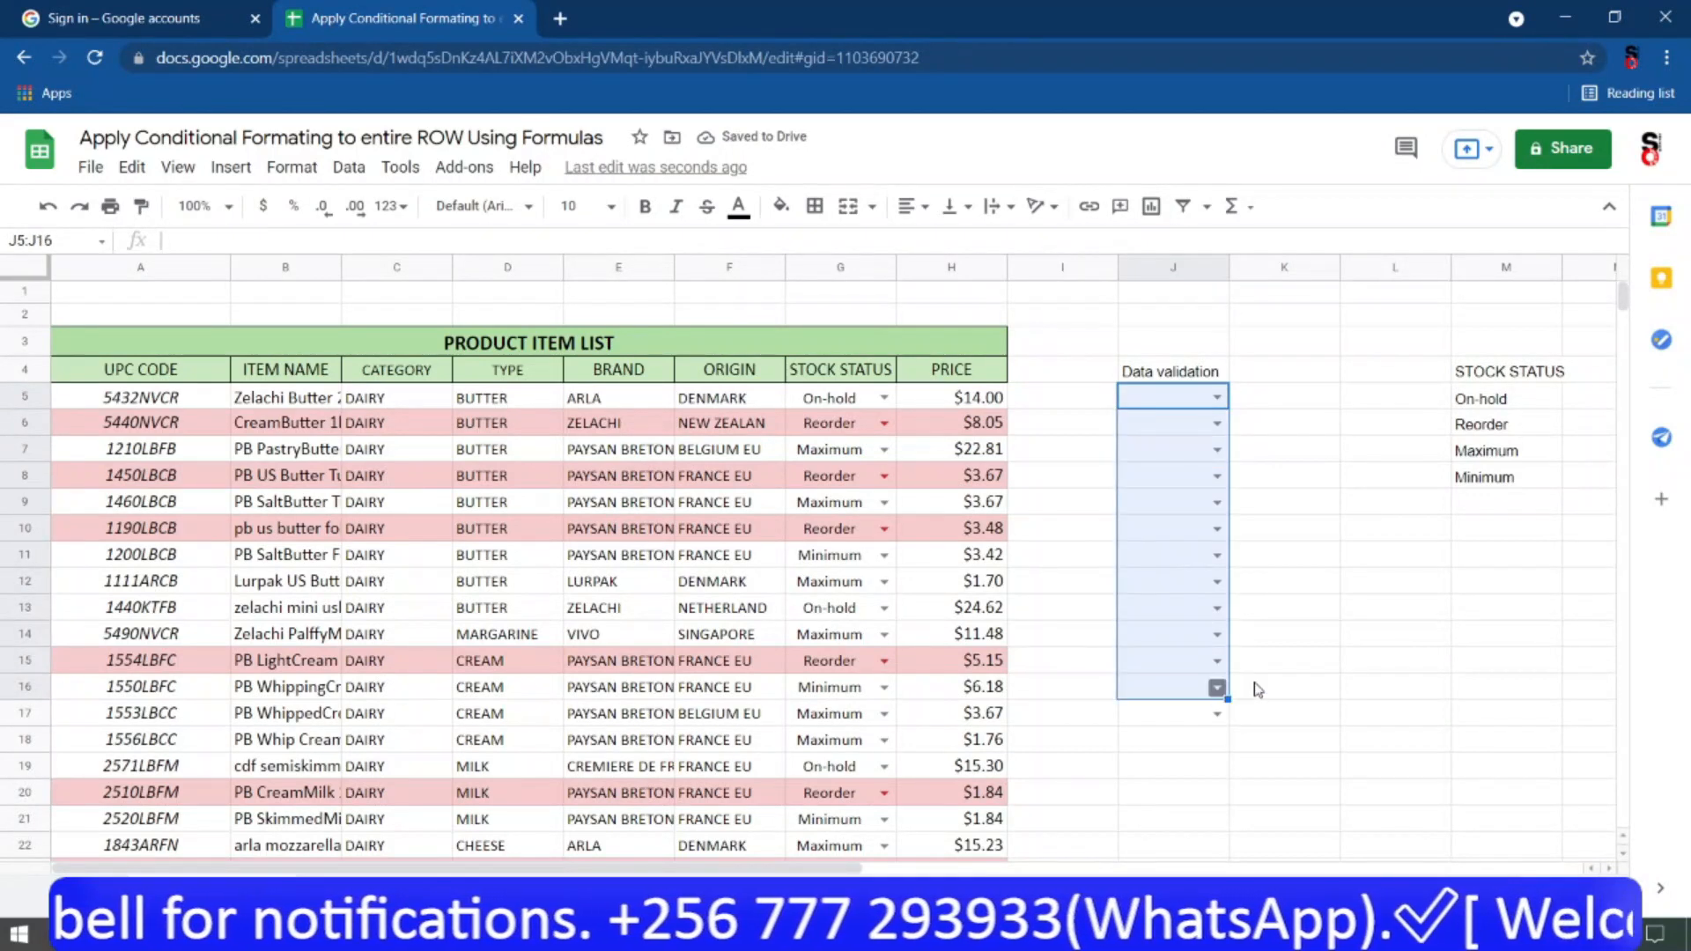
pyautogui.click(1301, 612)
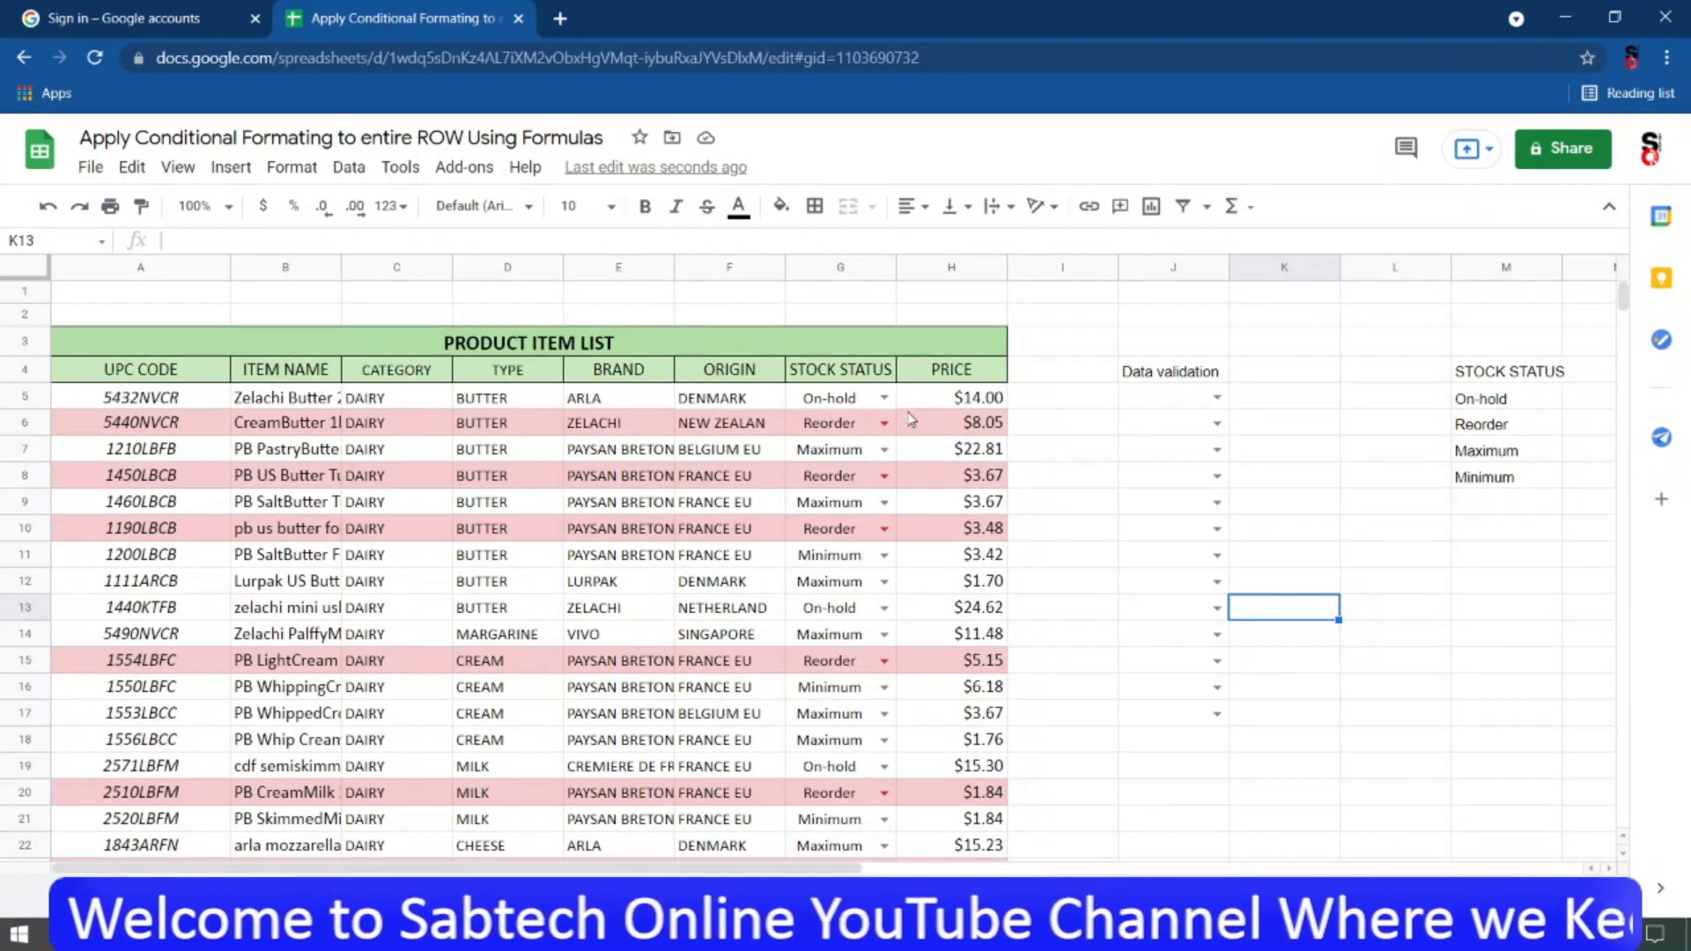
# Set the stock status of the first product in G5 to Maximum.
pyautogui.click(884, 399)
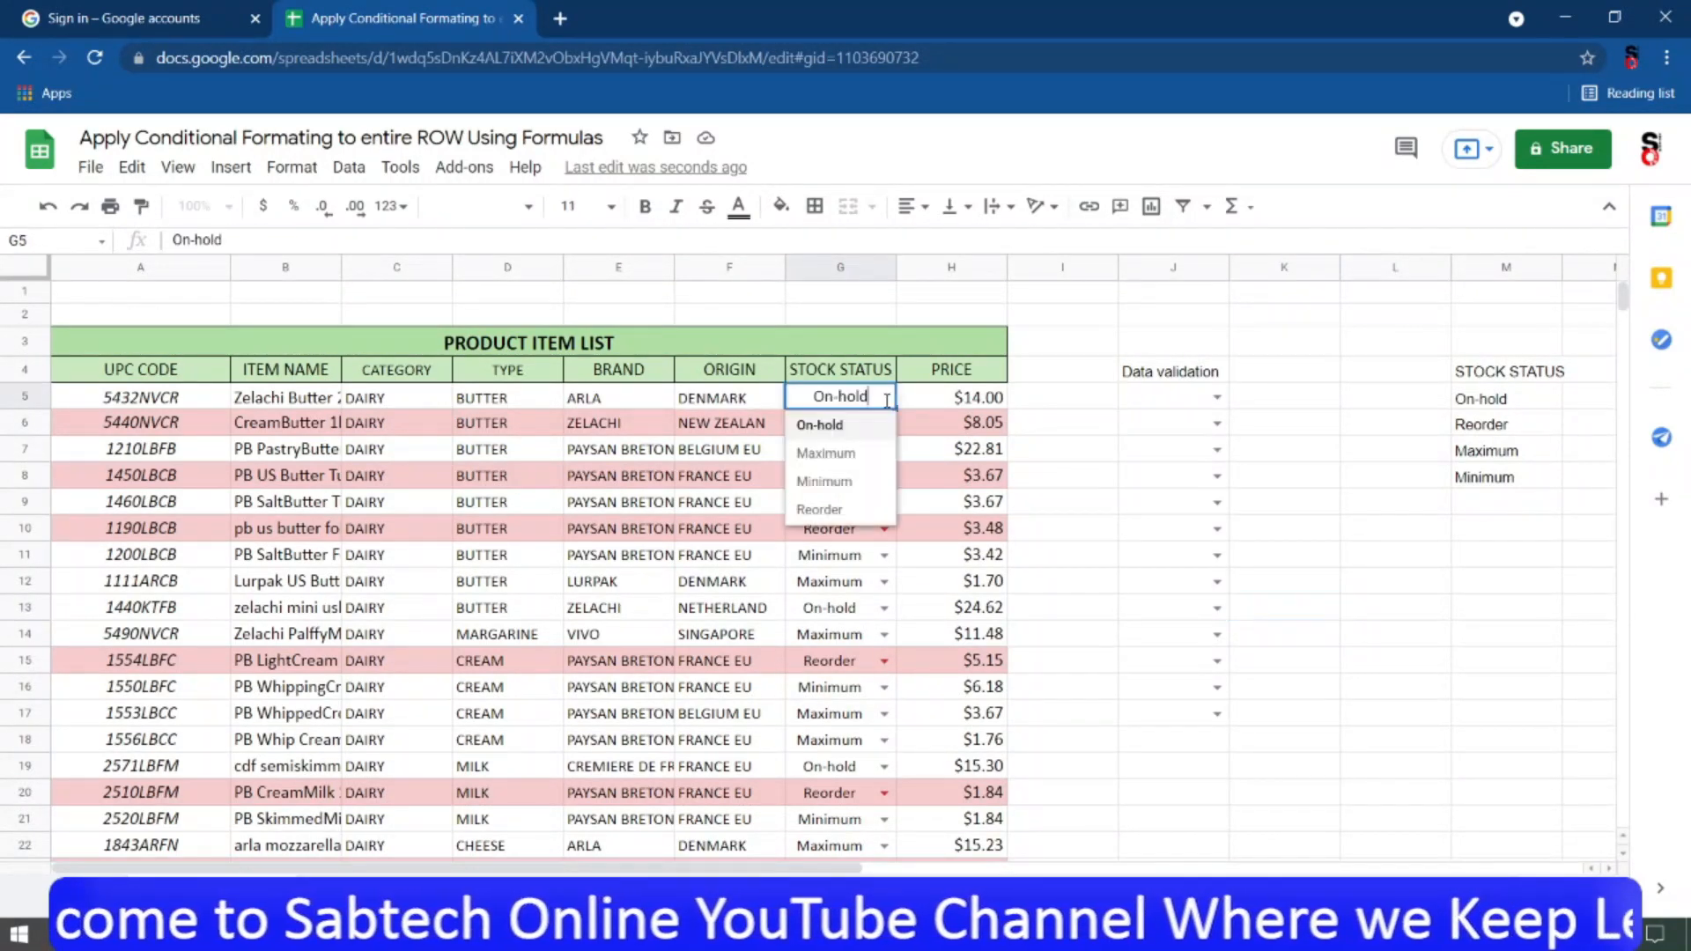
pyautogui.click(792, 464)
pyautogui.click(720, 468)
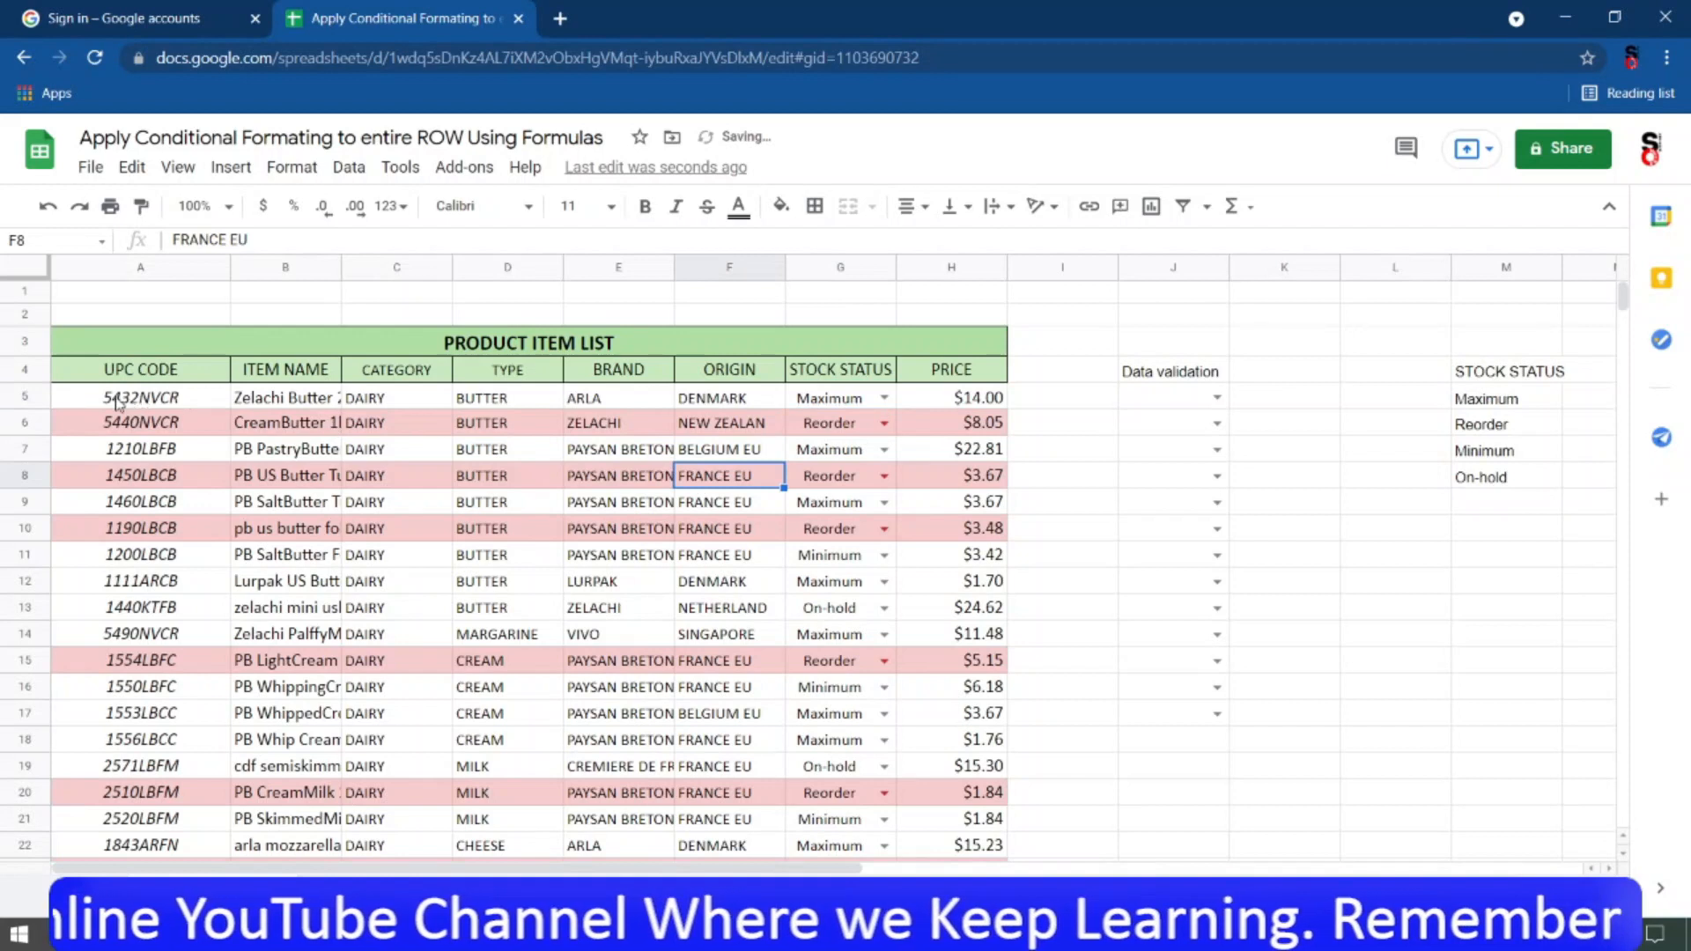
# Select all product rows A5:H73 and open their conditional format rules.
pyautogui.click(120, 400)
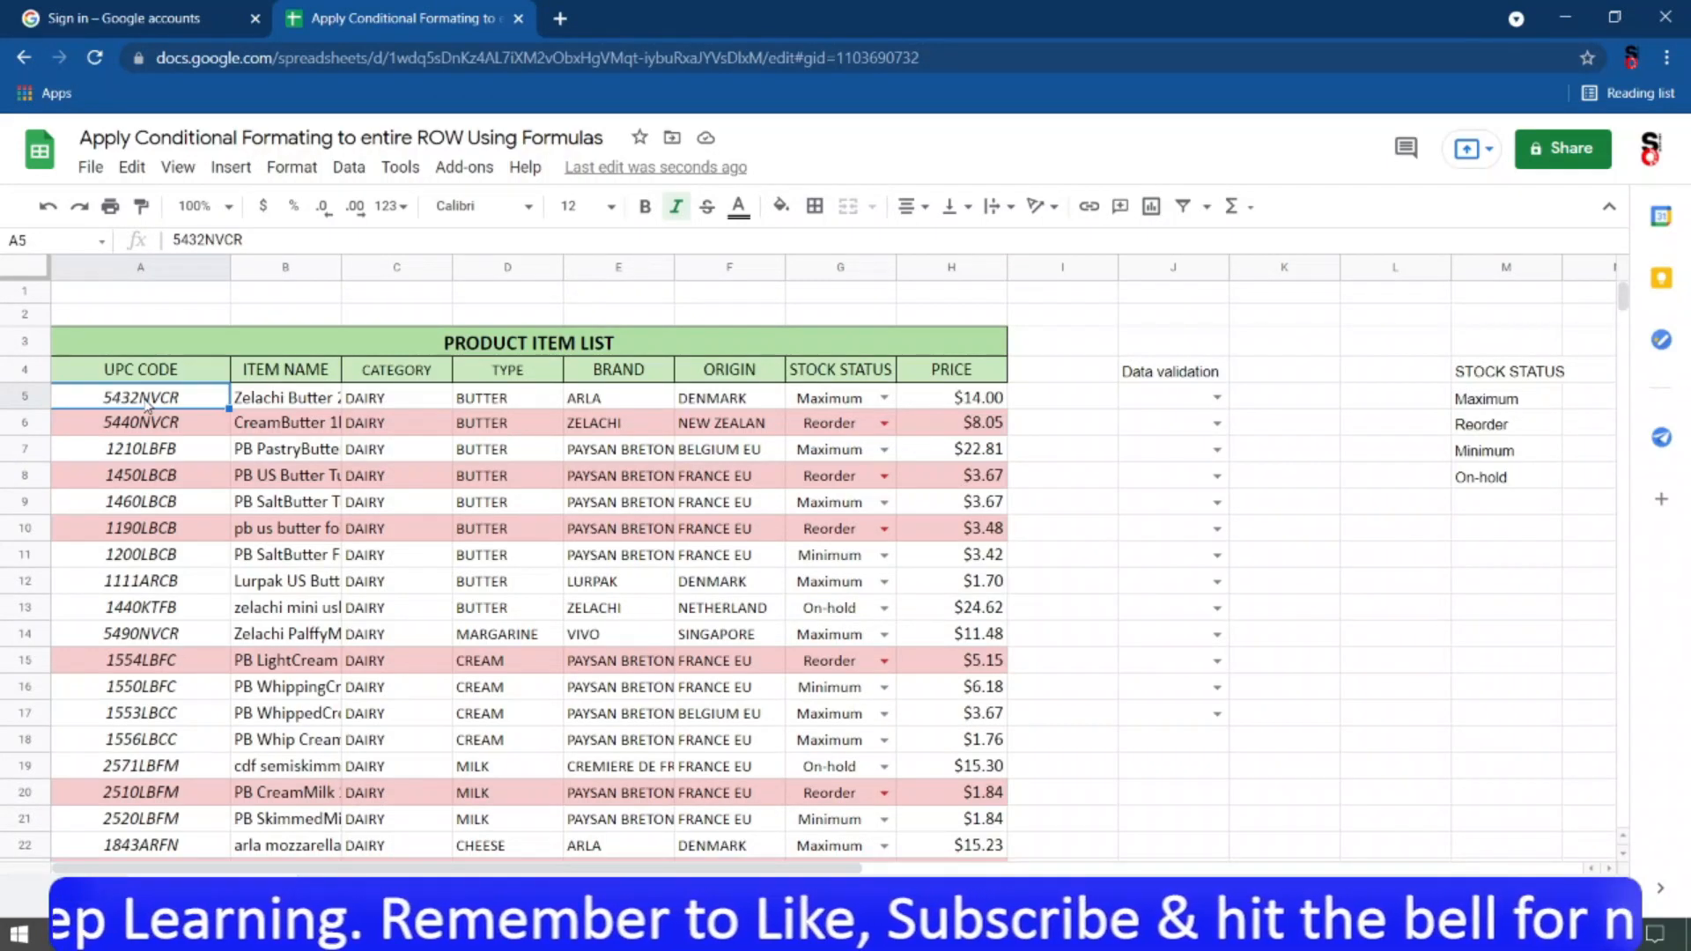
pyautogui.hotkey('ctrl', 'shift', 'Down')
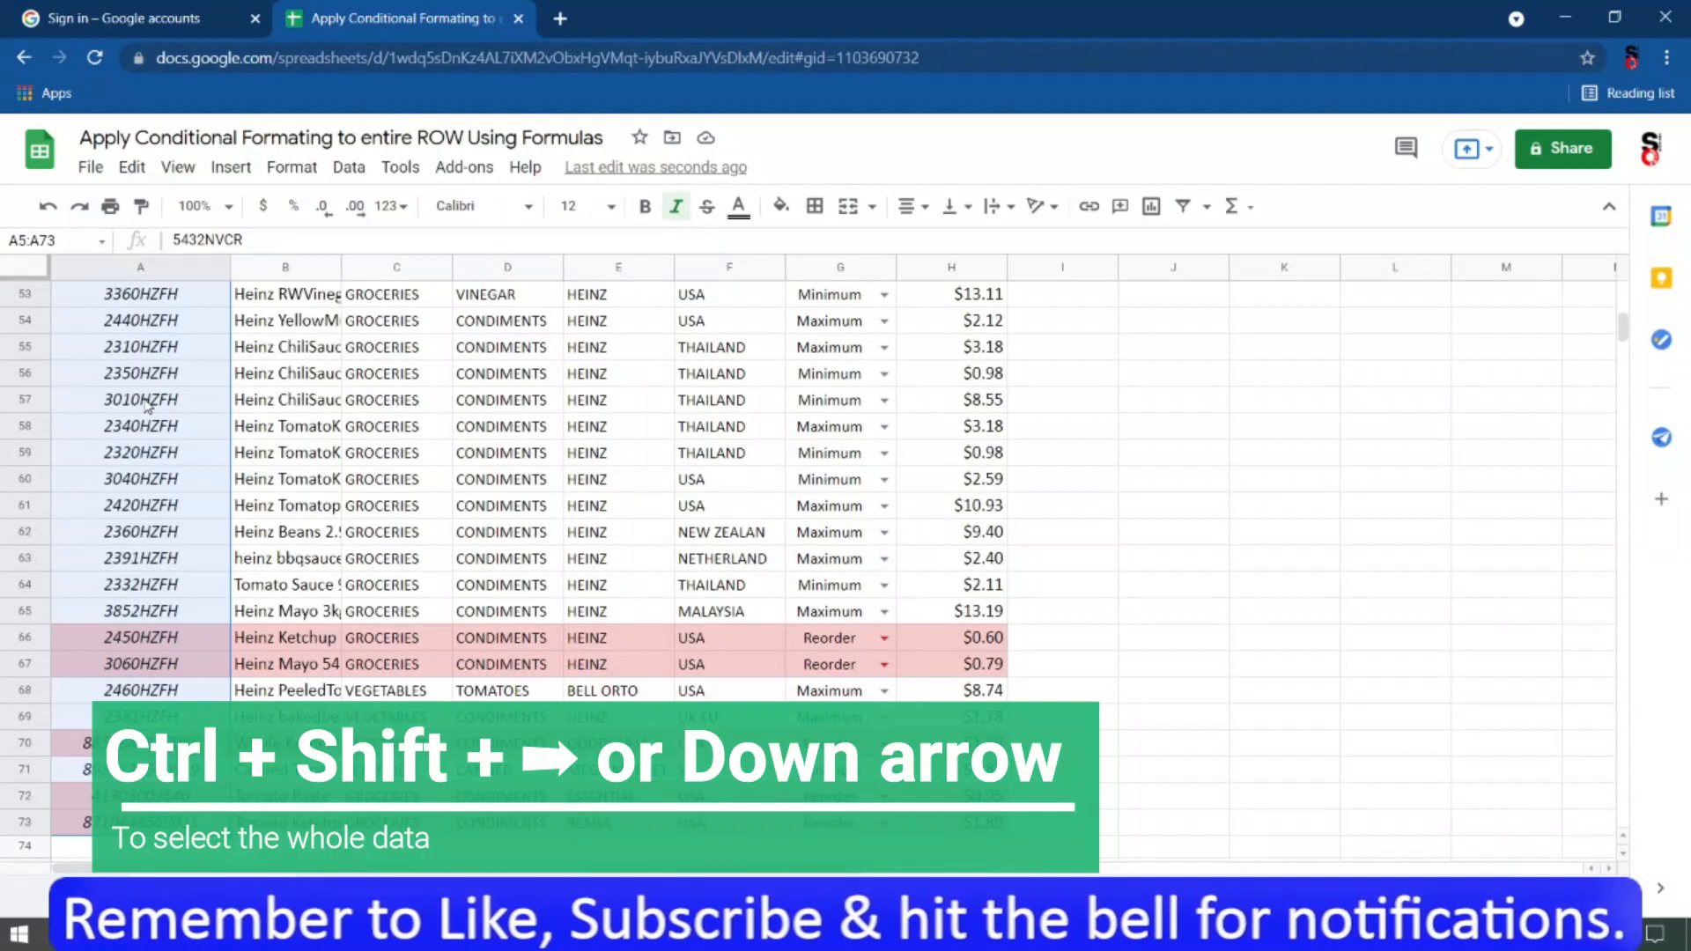
pyautogui.hotkey('ctrl', 'shift', 'Right')
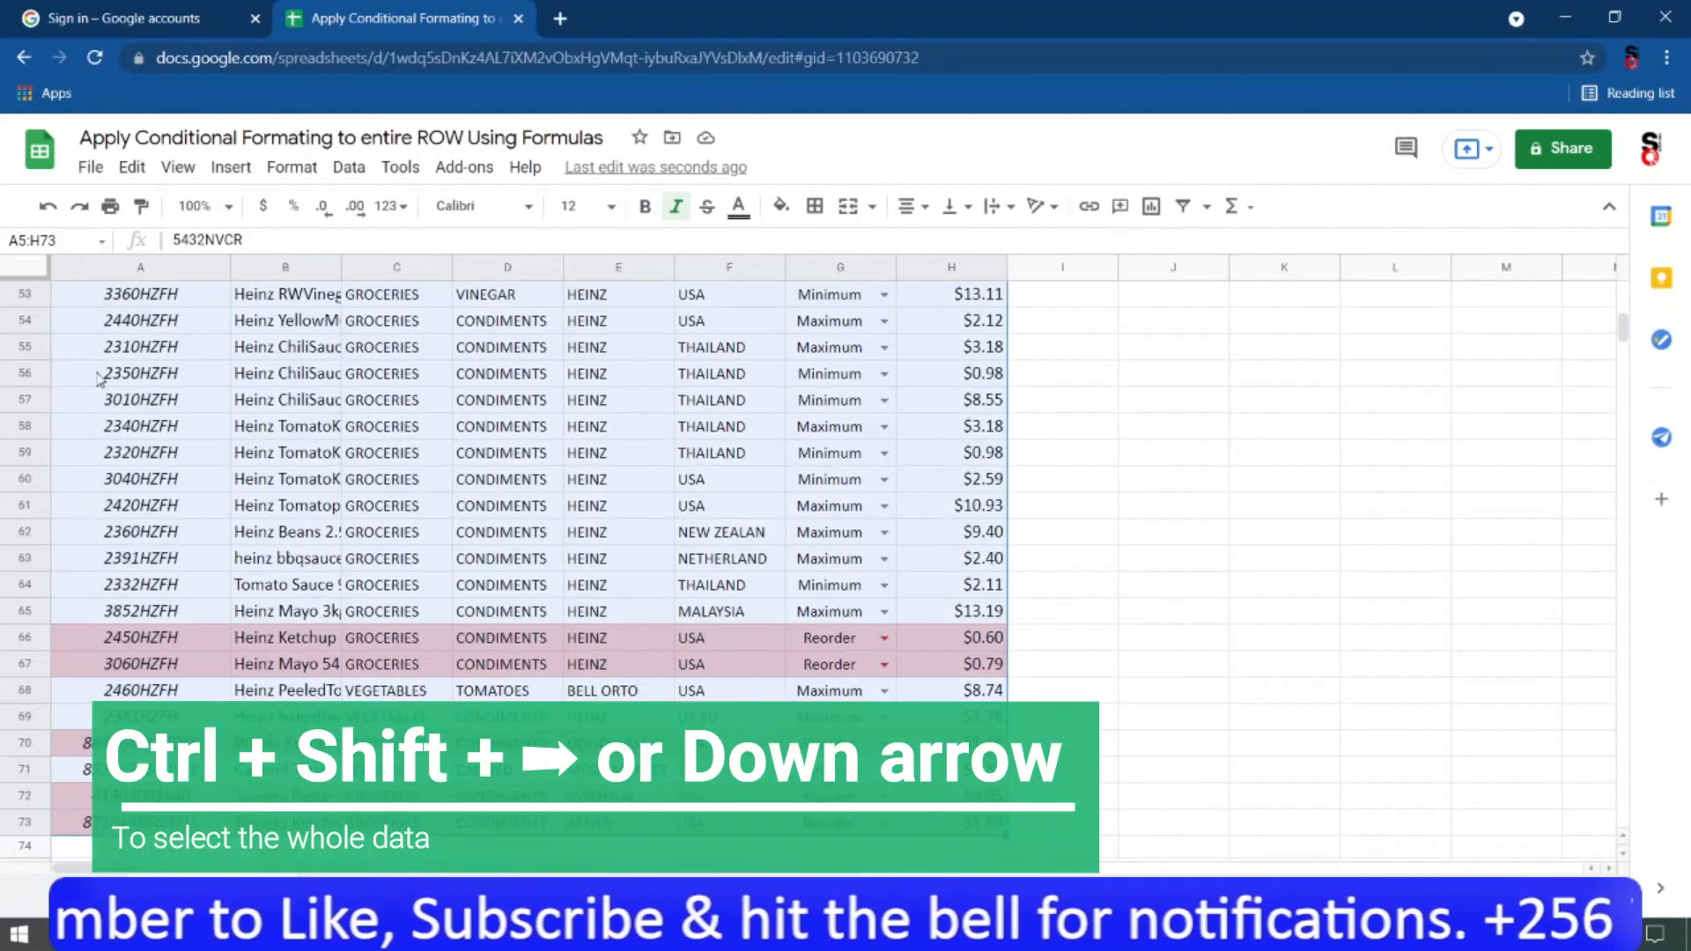
pyautogui.scroll(15, 819, 488)
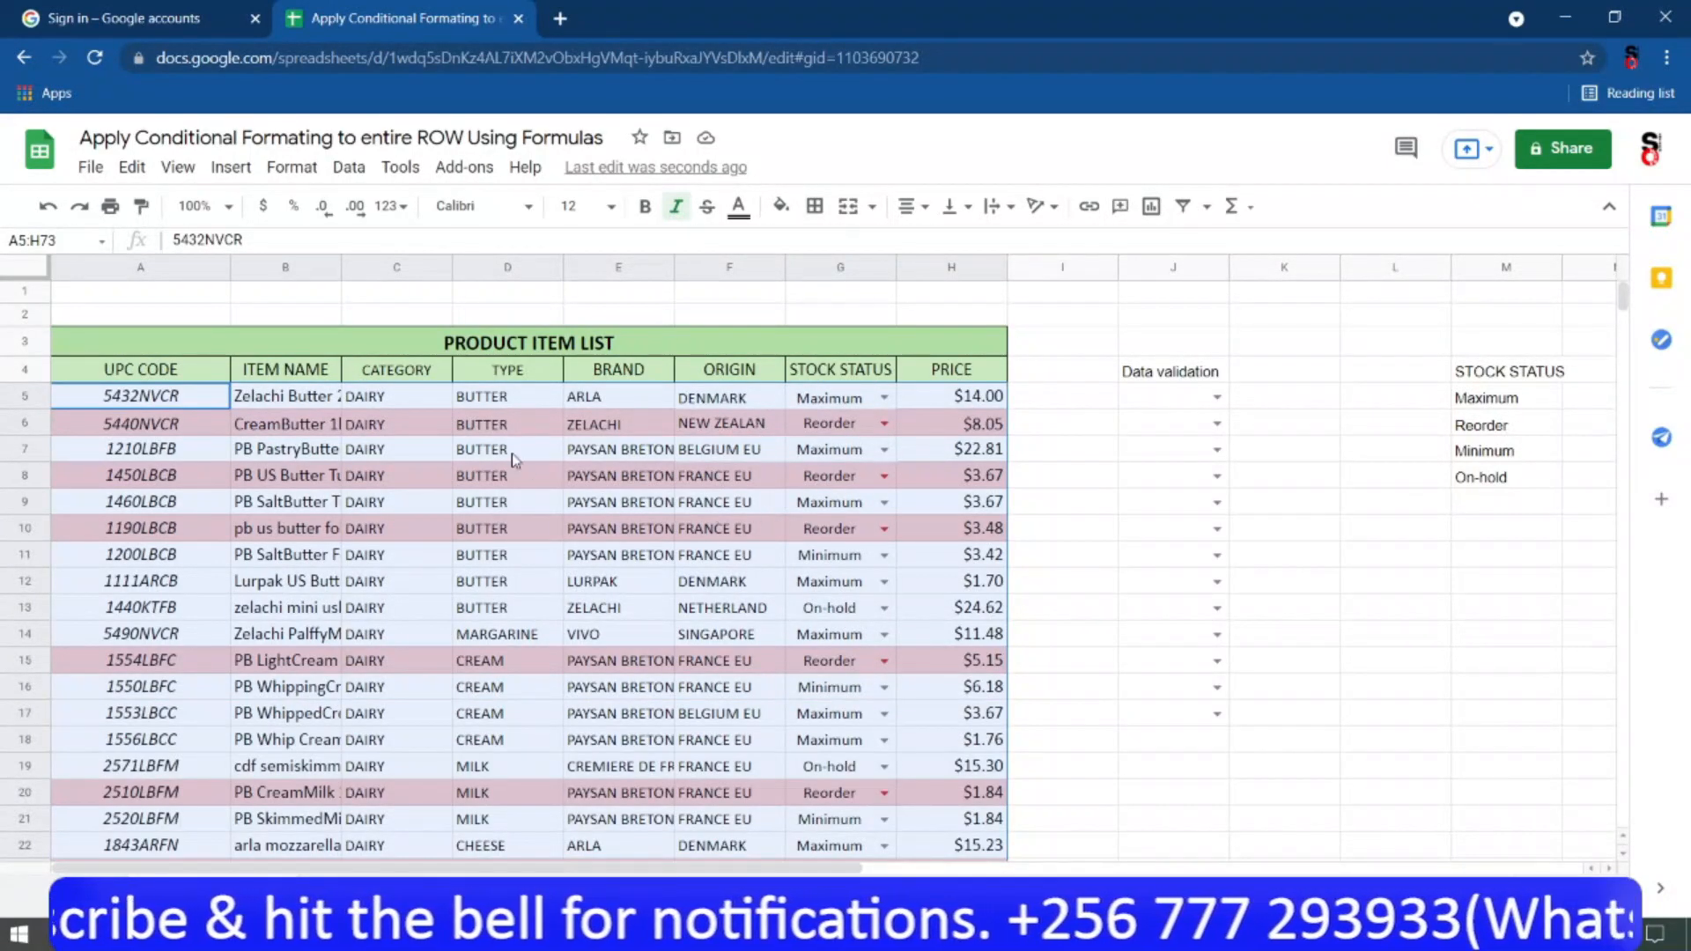
pyautogui.rightClick(545, 461)
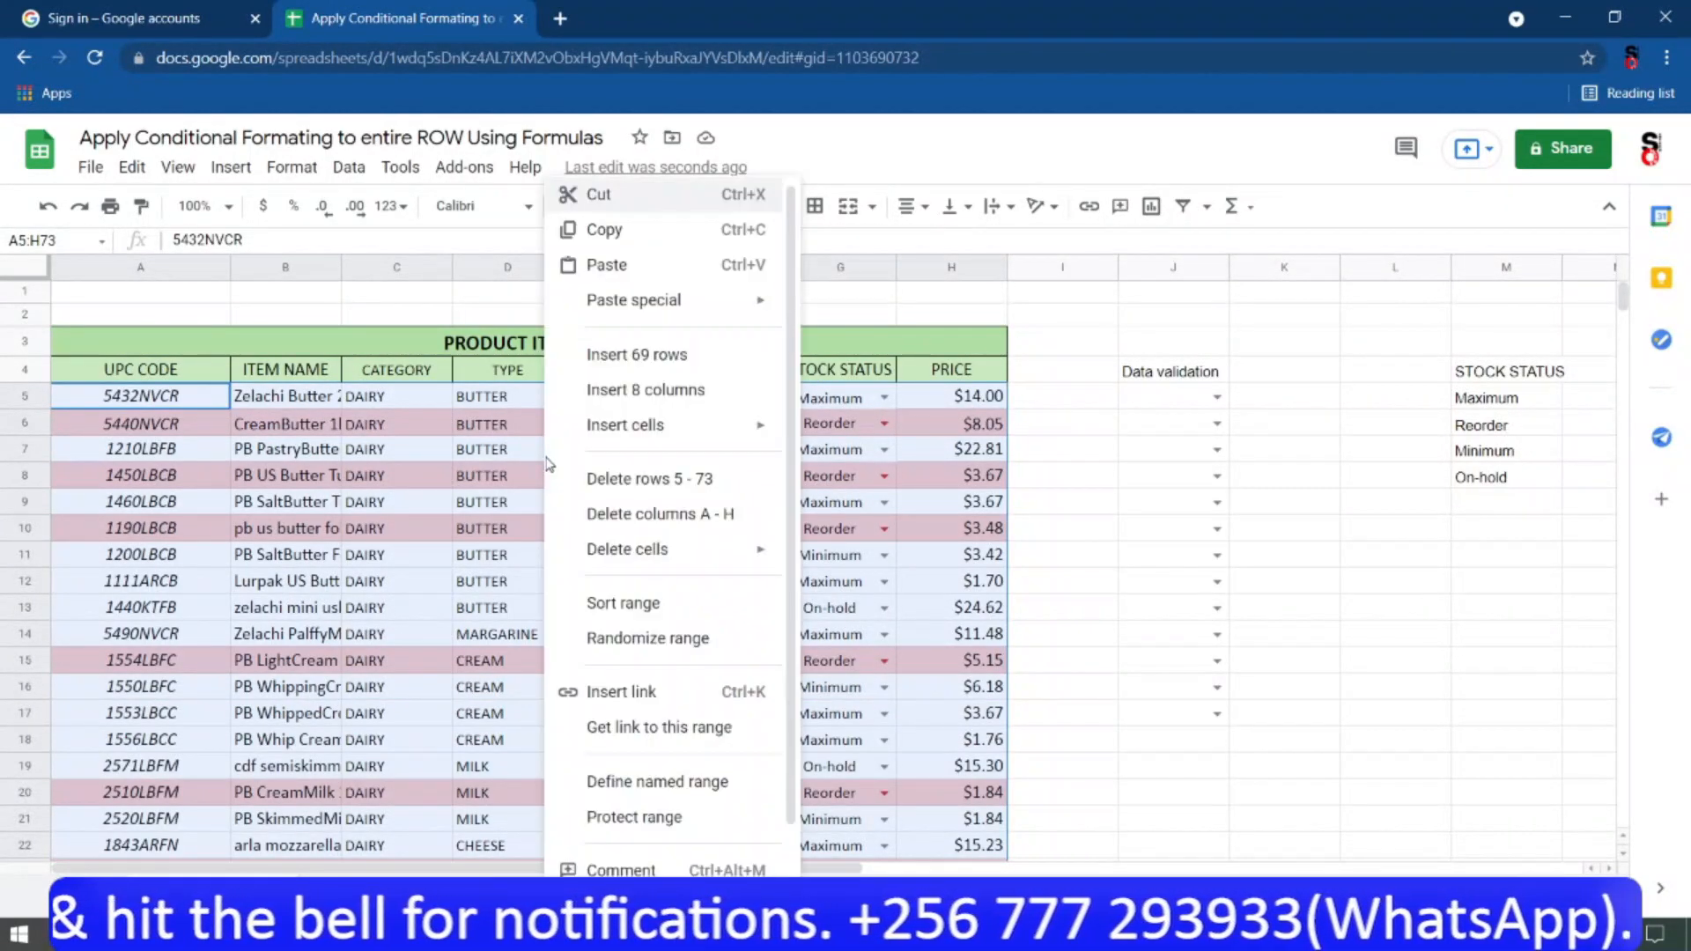
pyautogui.scroll(-2, 665, 858)
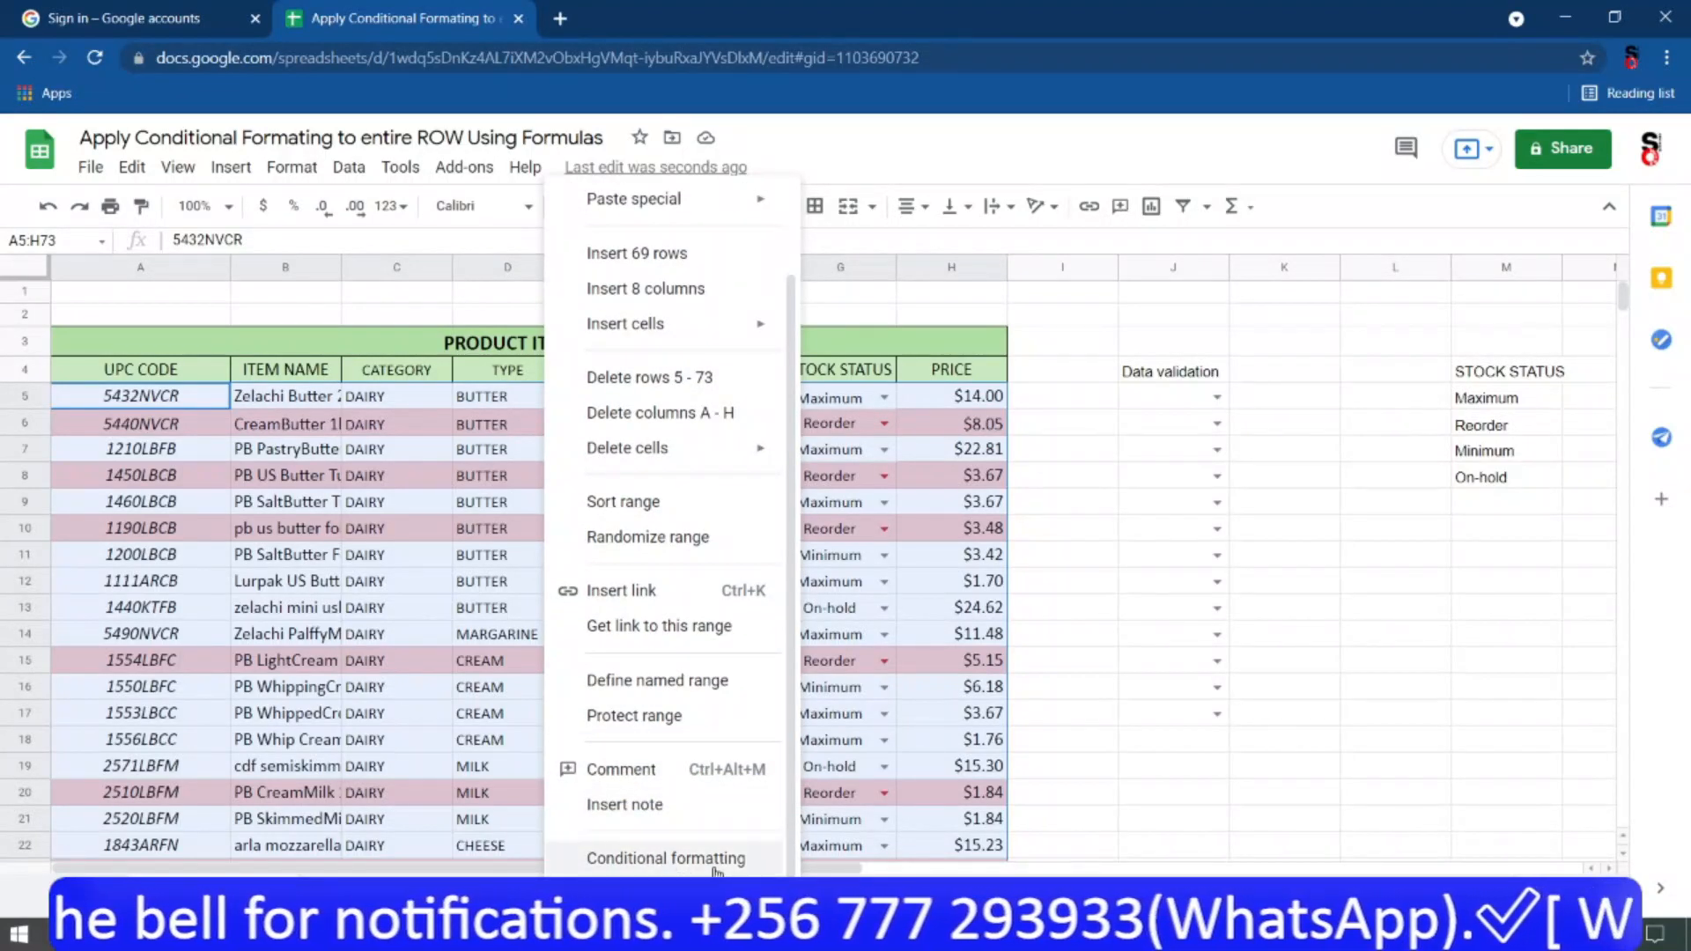
pyautogui.click(869, 153)
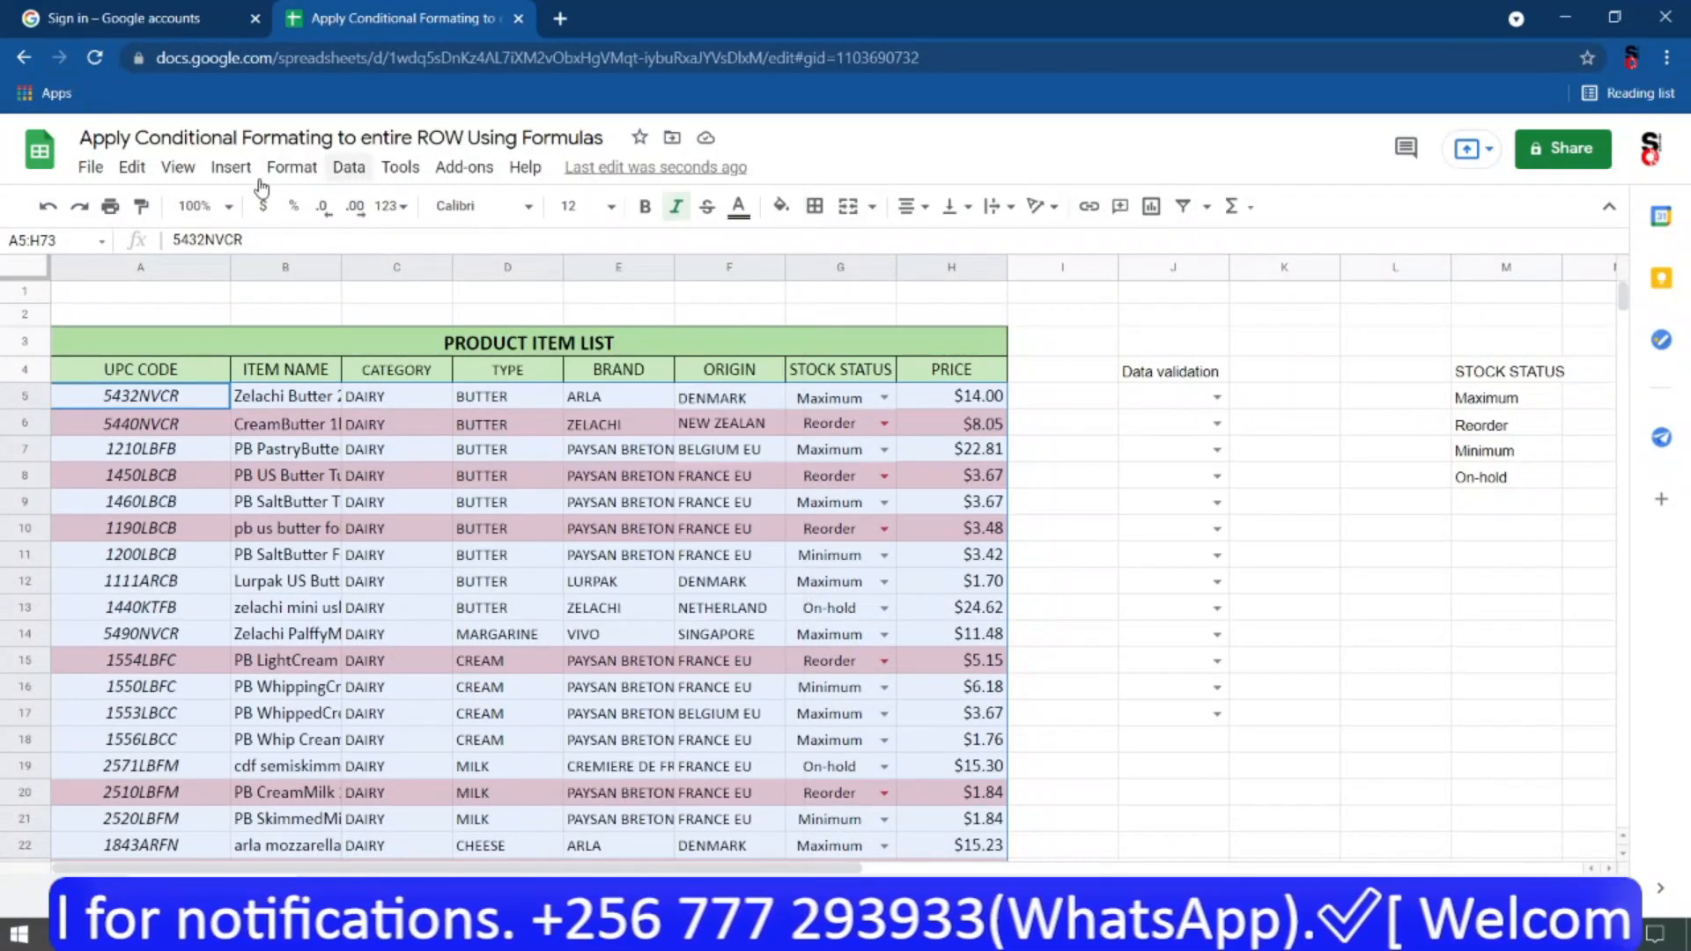
pyautogui.click(305, 180)
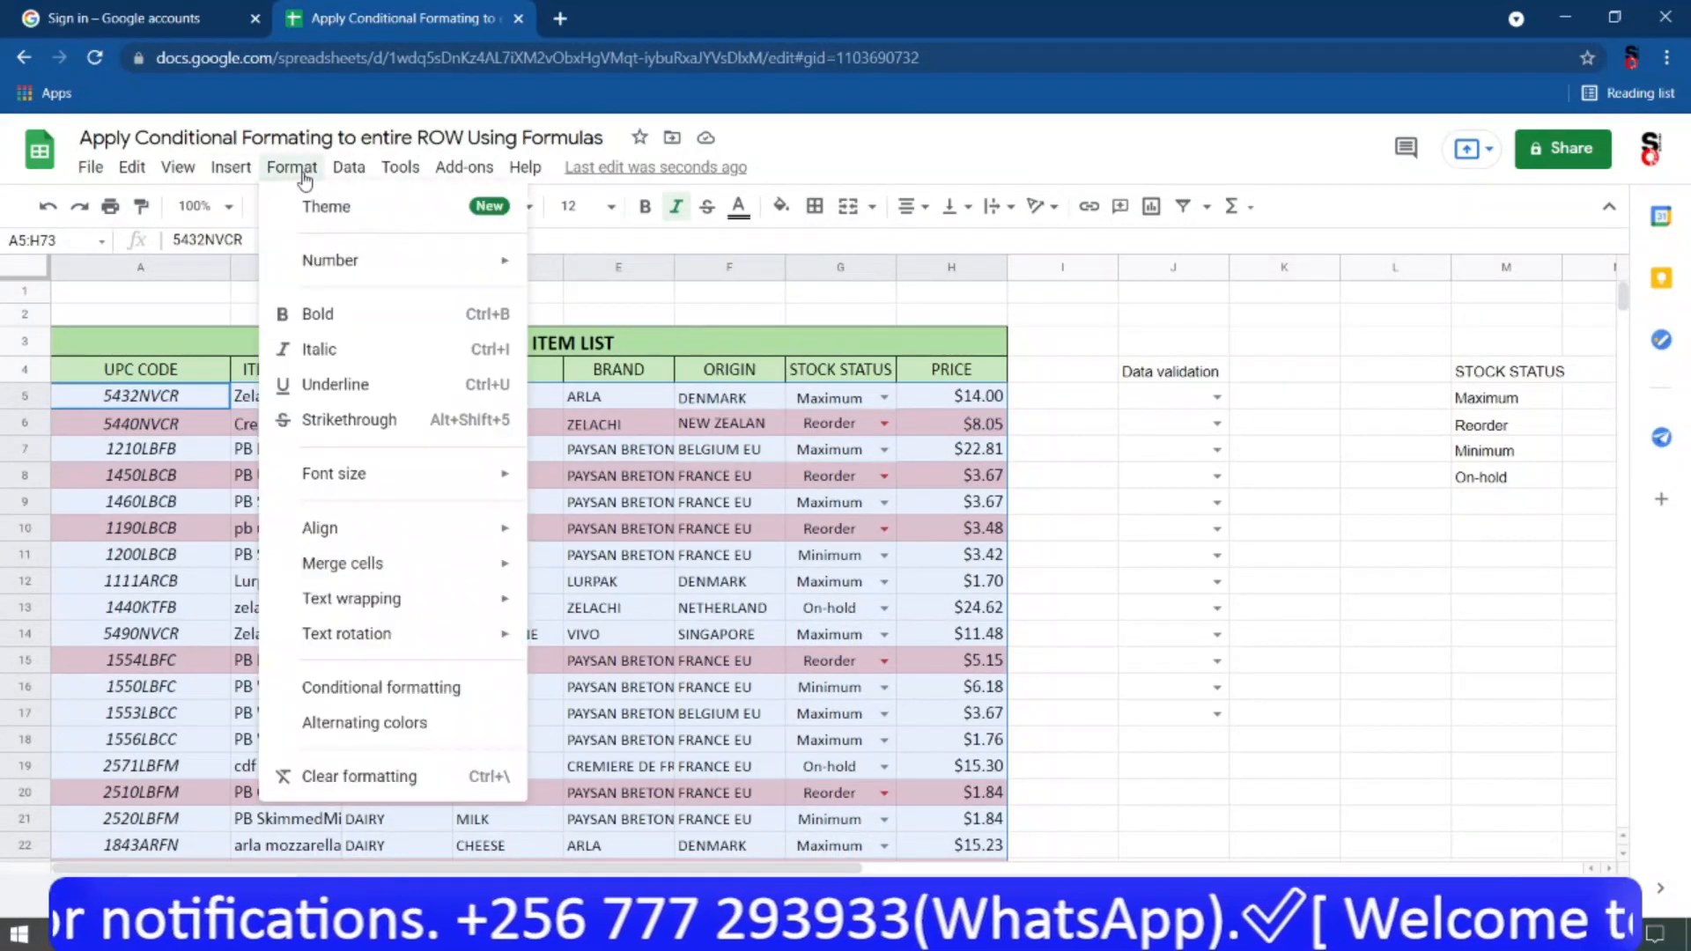
pyautogui.click(361, 691)
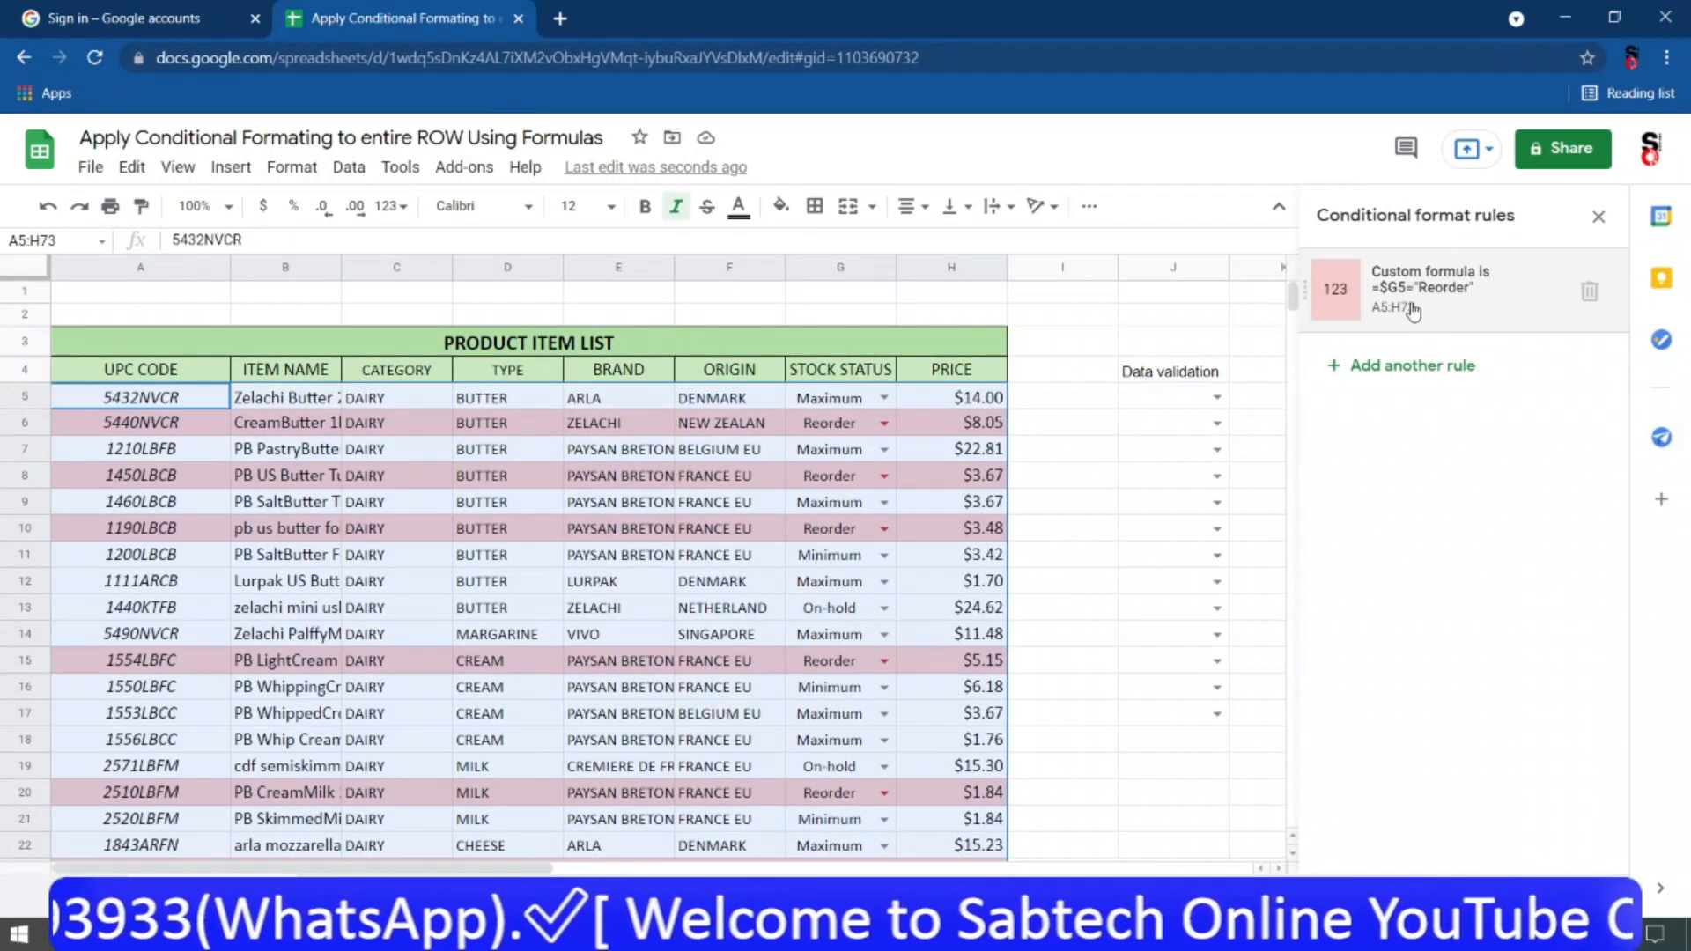
# Add another conditional format rule and set its range to the open-ended A5:H.
pyautogui.click(1414, 370)
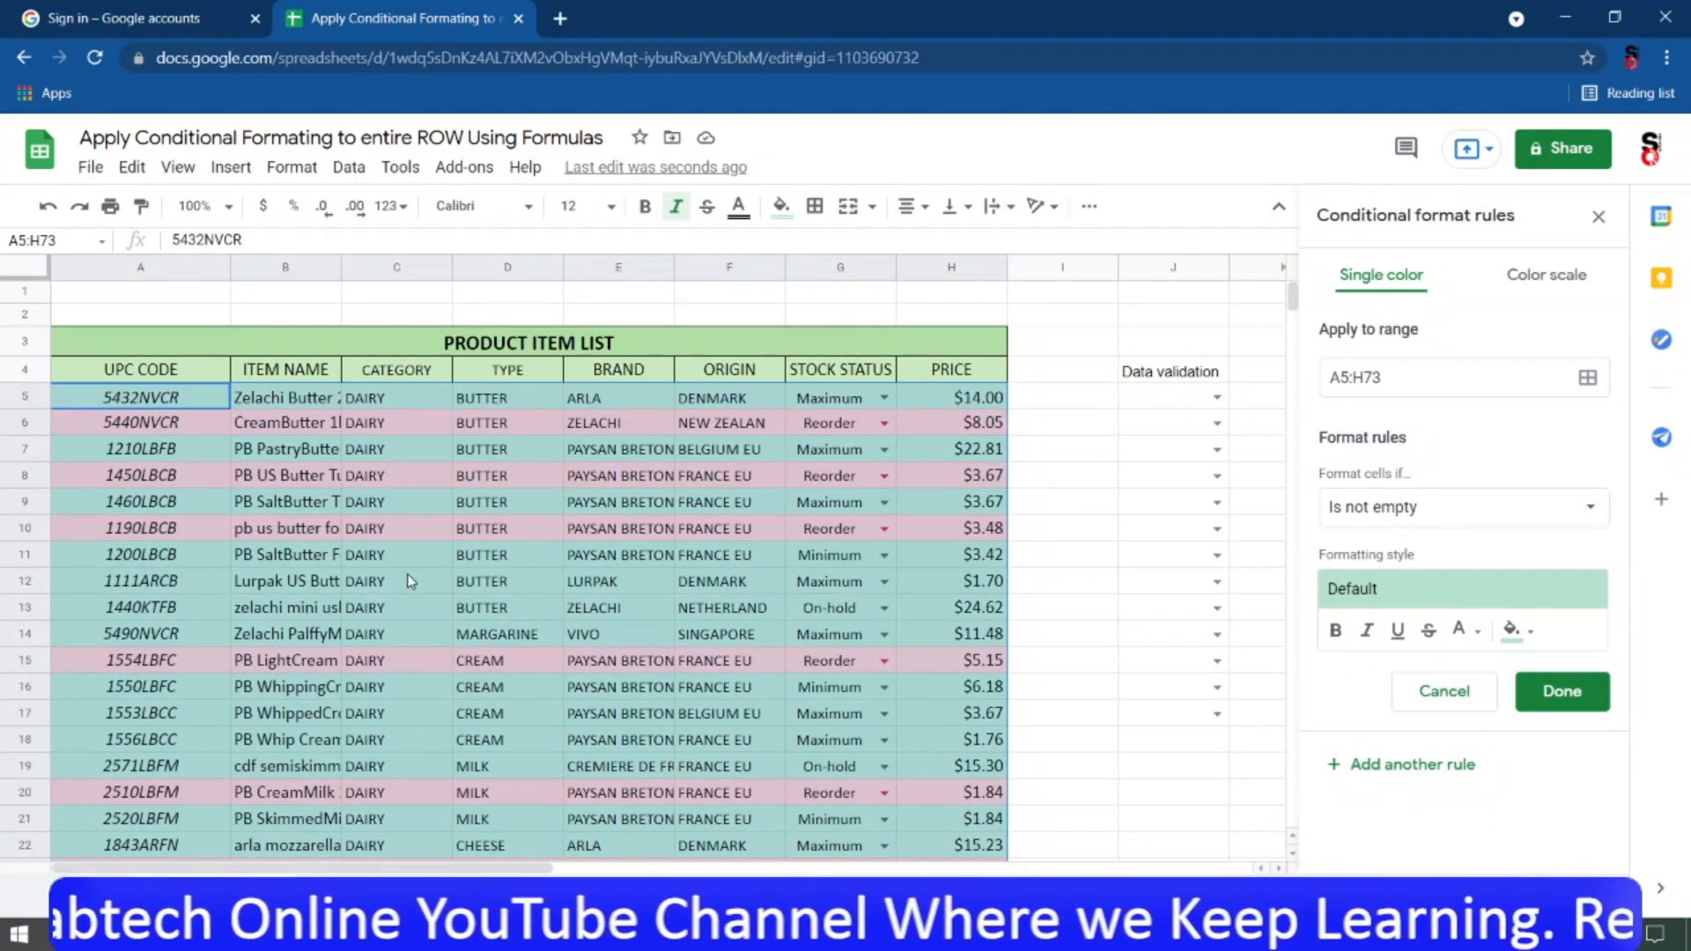
pyautogui.click(1392, 374)
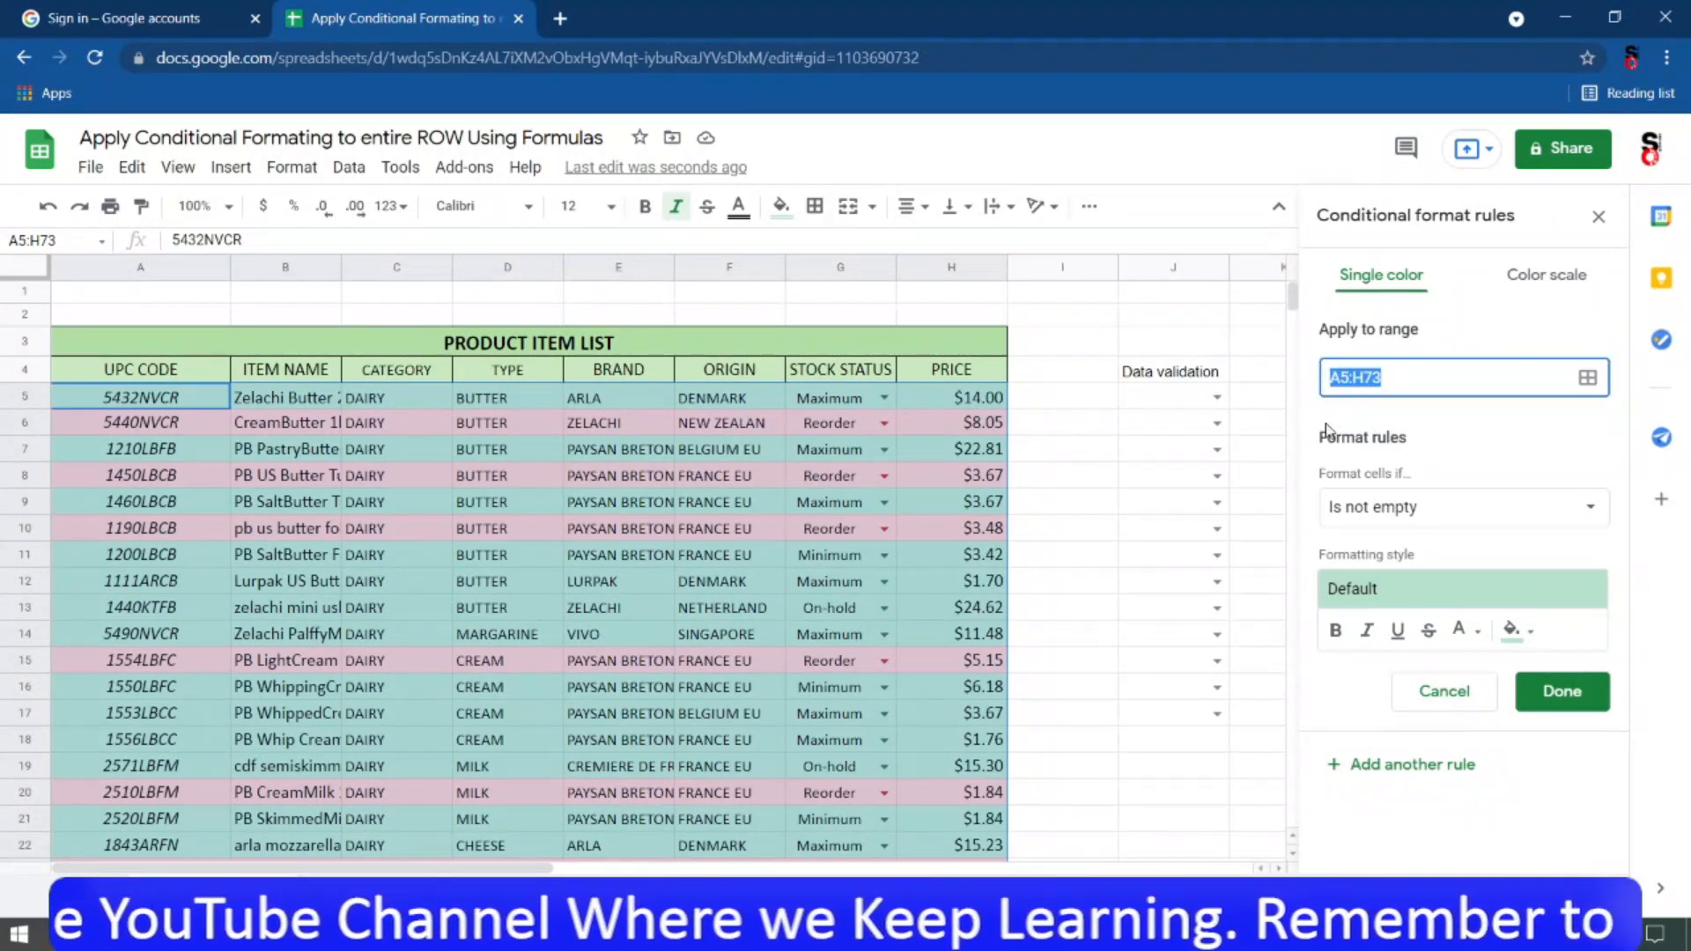
pyautogui.click(1390, 377)
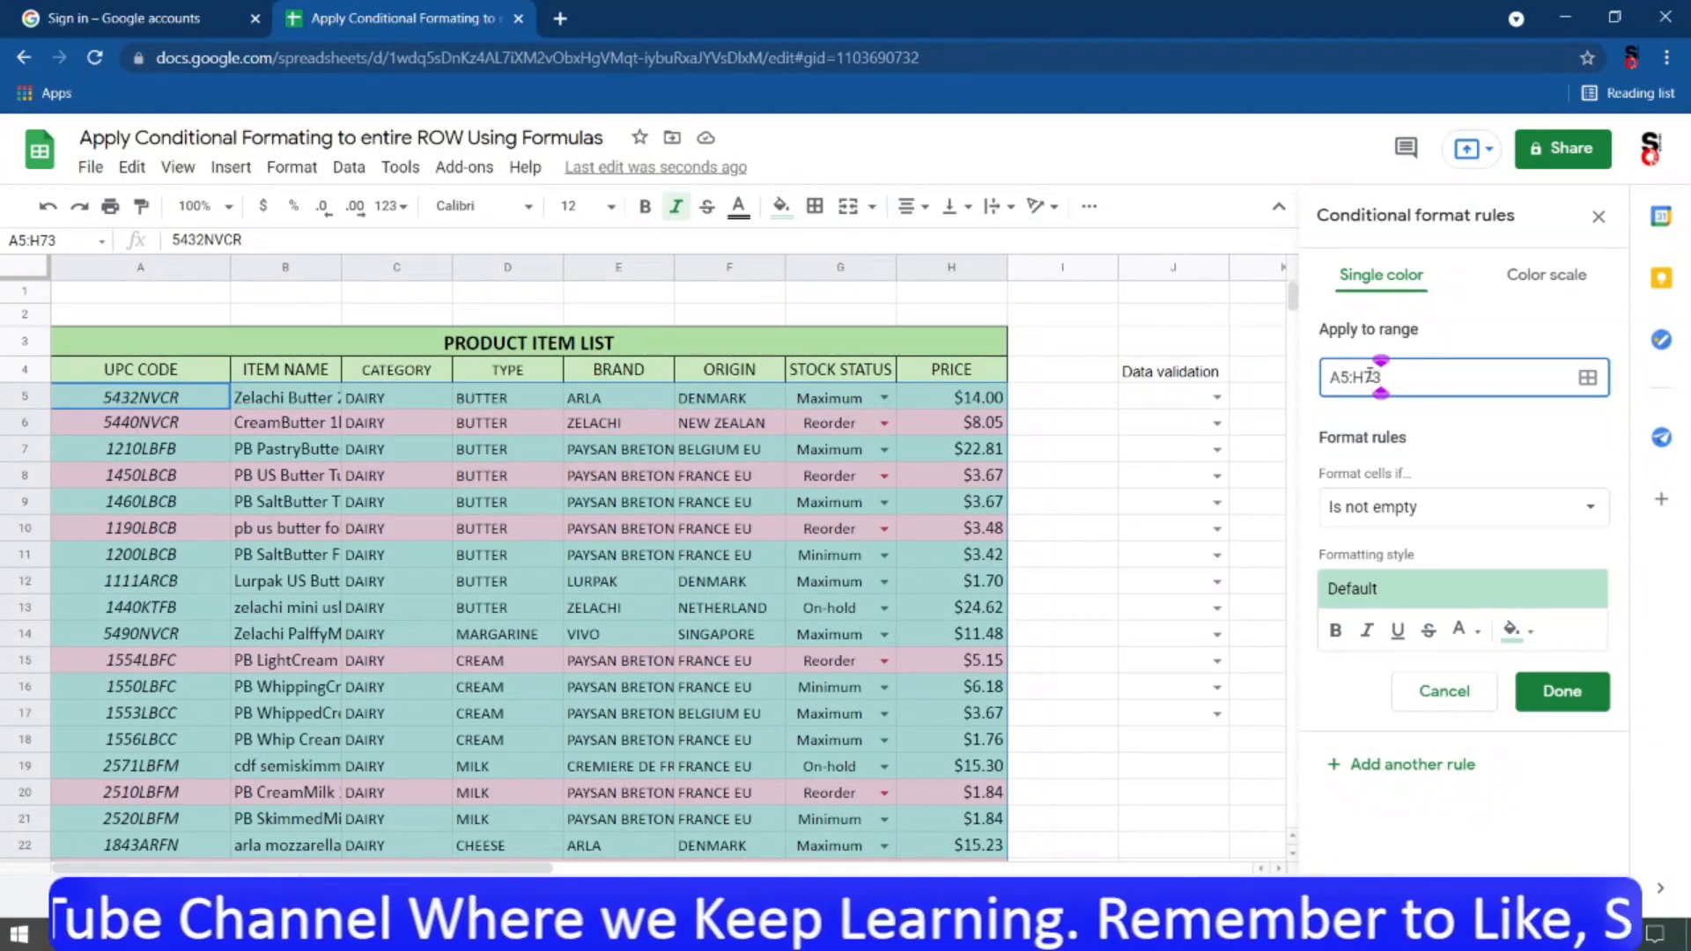
pyautogui.moveTo(1364, 374); pyautogui.dragTo(1398, 380)
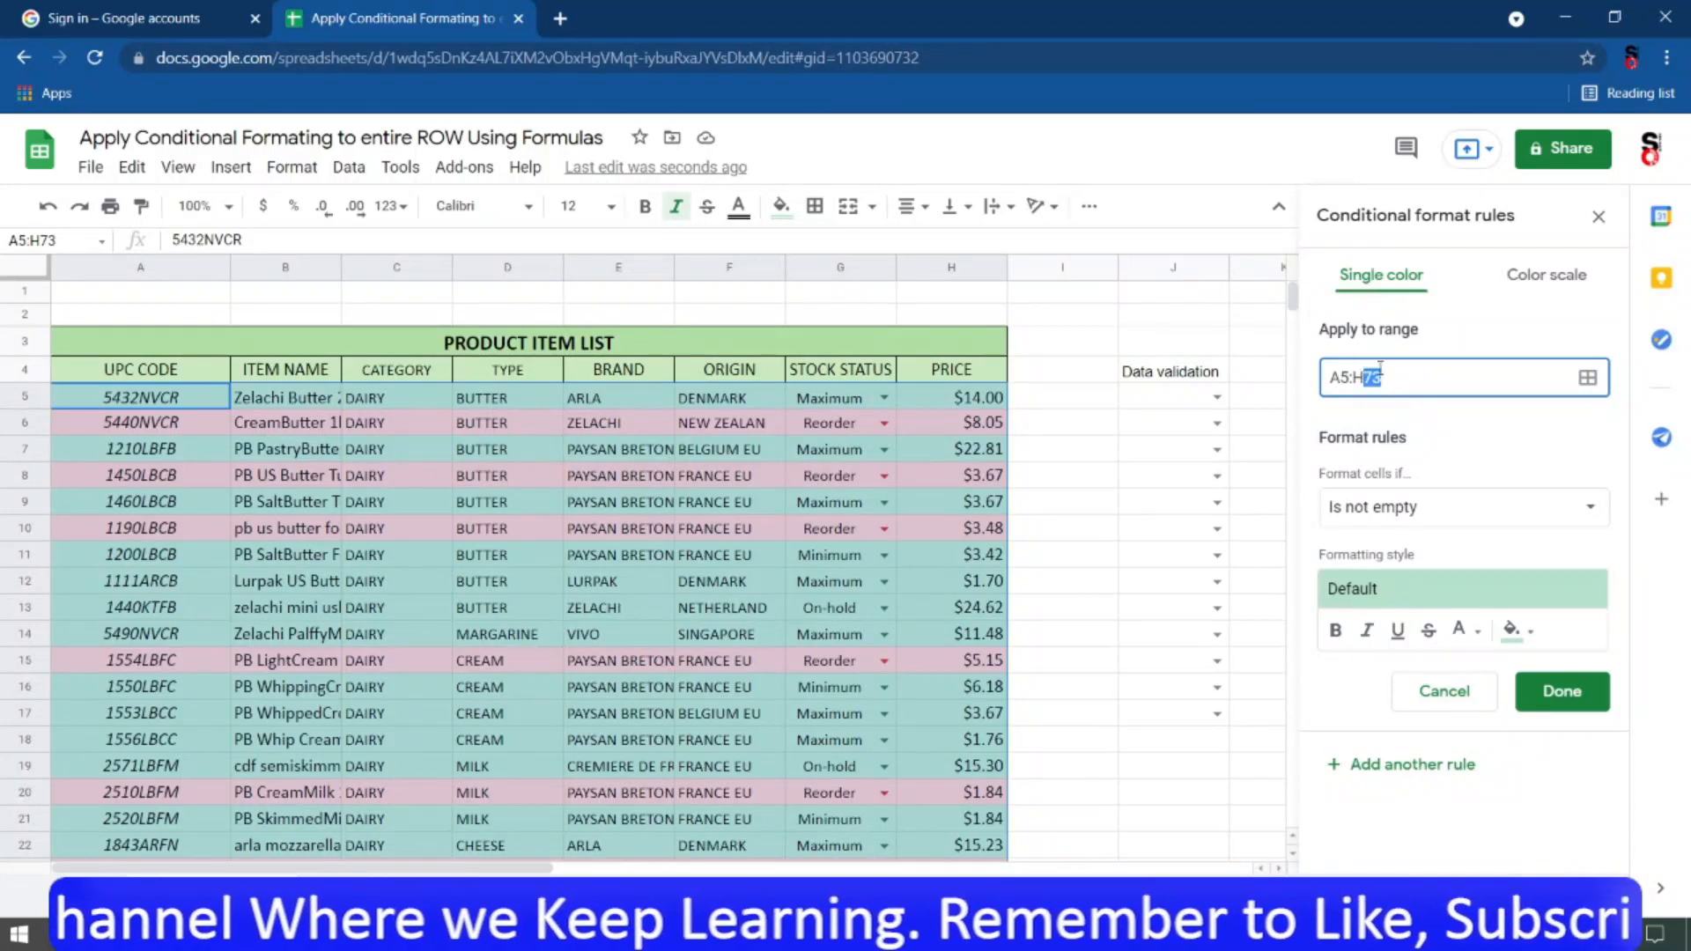
pyautogui.press('BackSpace')
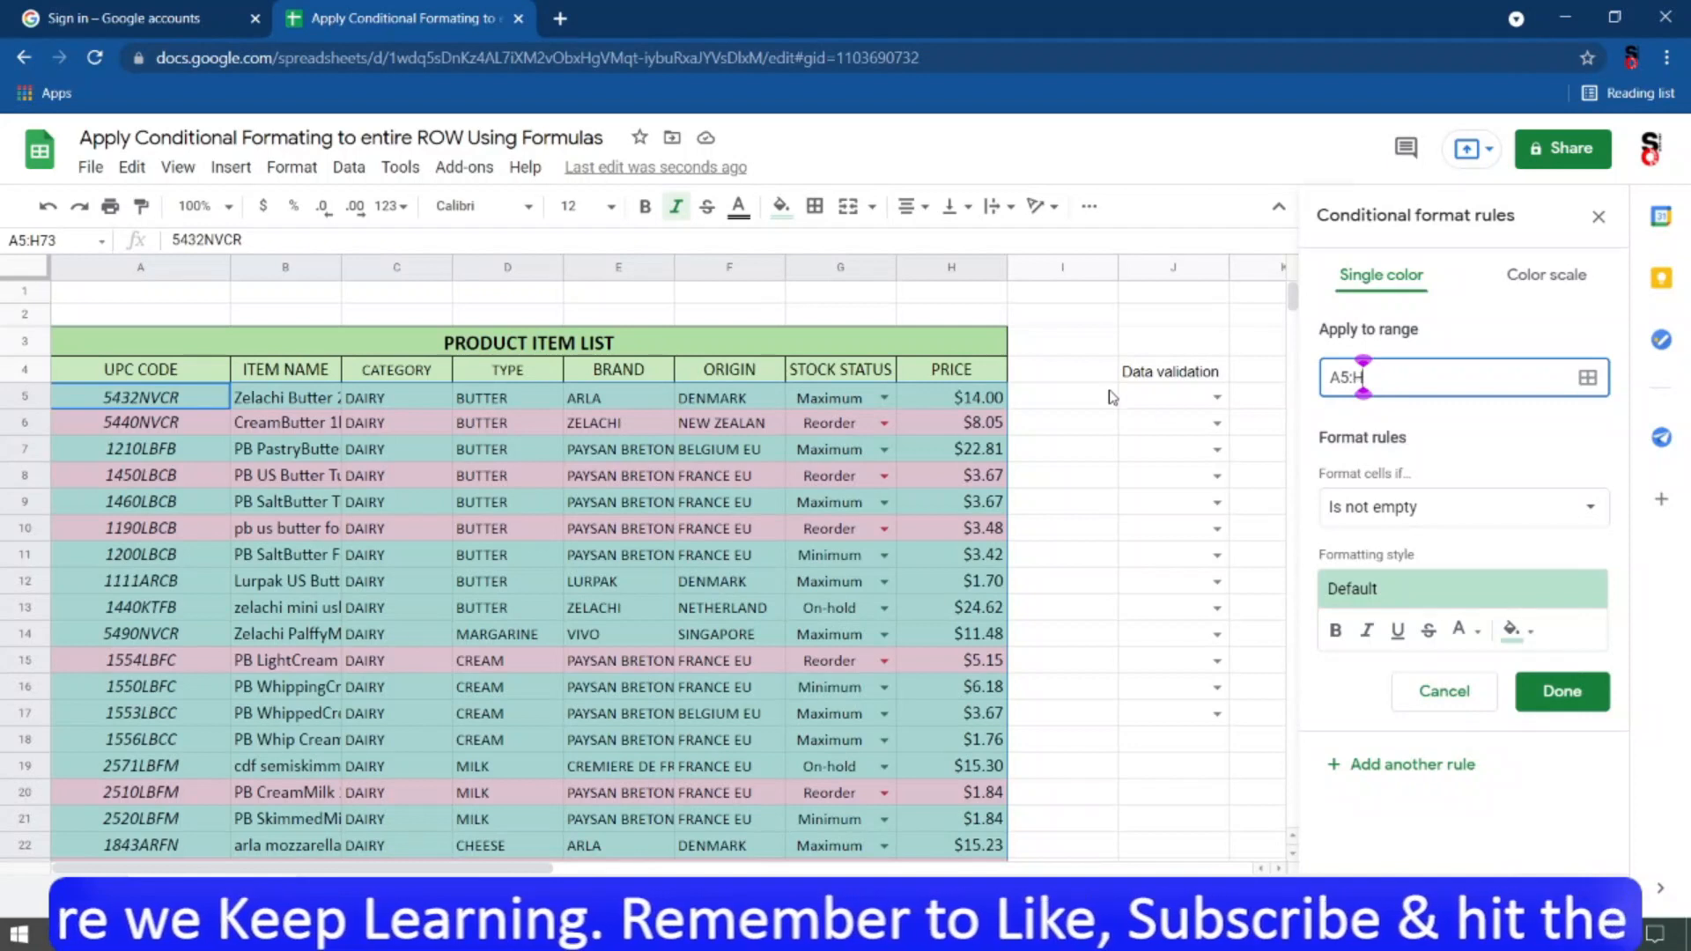
# Set the new rule's format condition to Custom formula is.
pyautogui.click(1437, 520)
pyautogui.click(1570, 523)
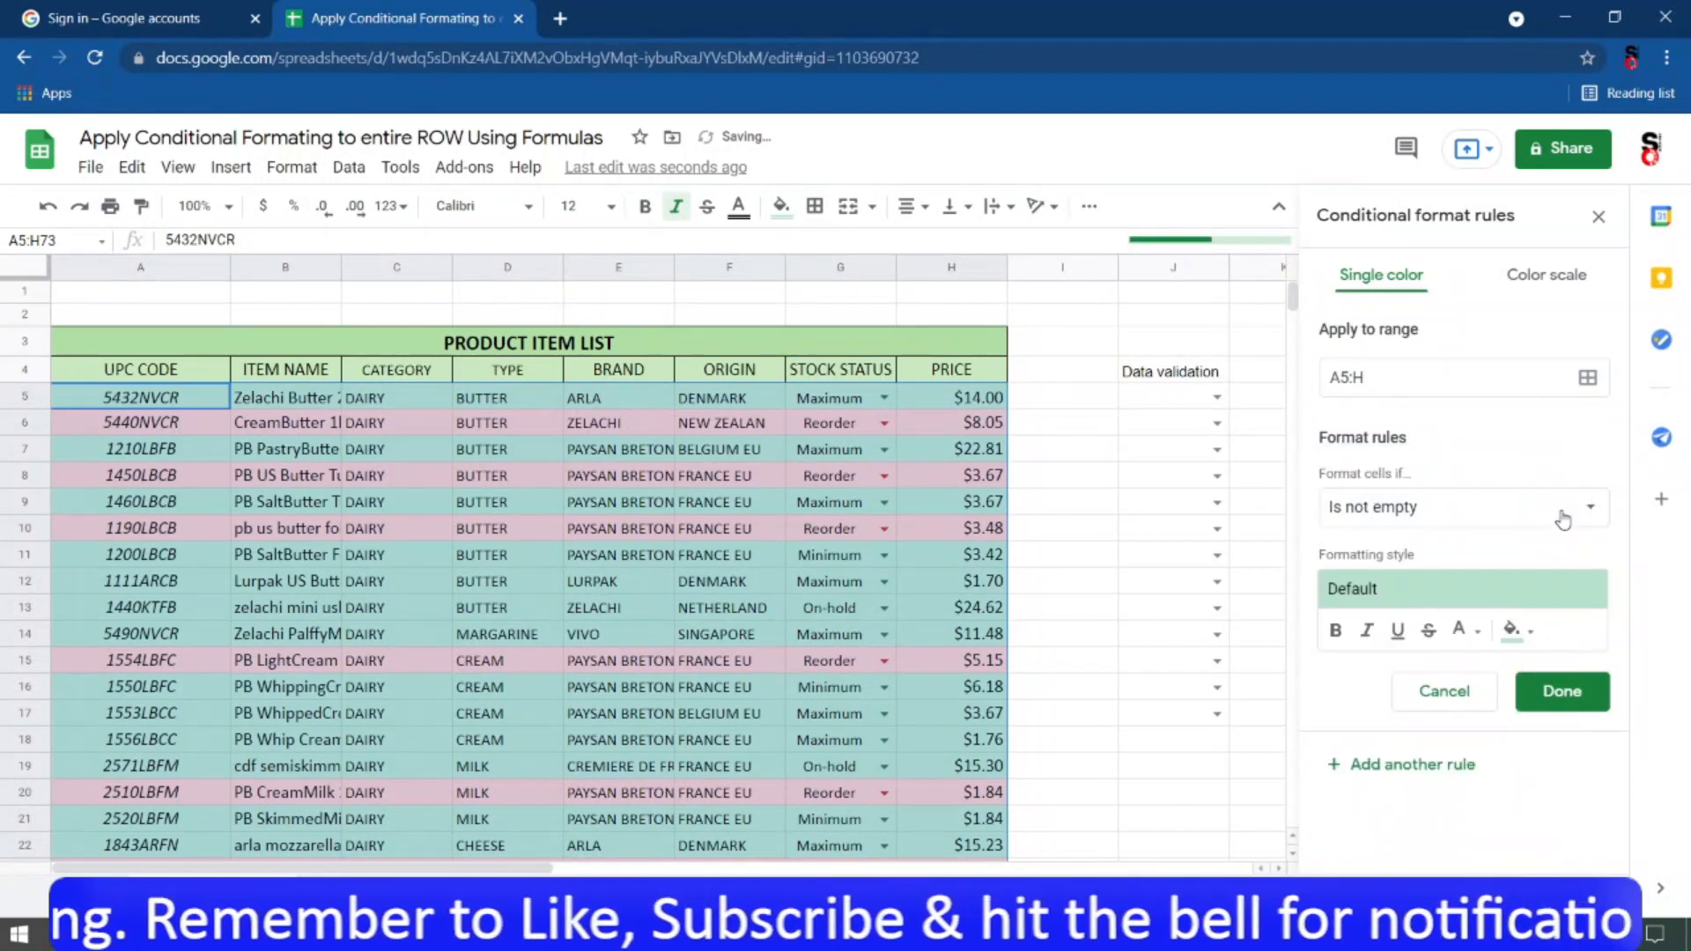
pyautogui.click(1415, 514)
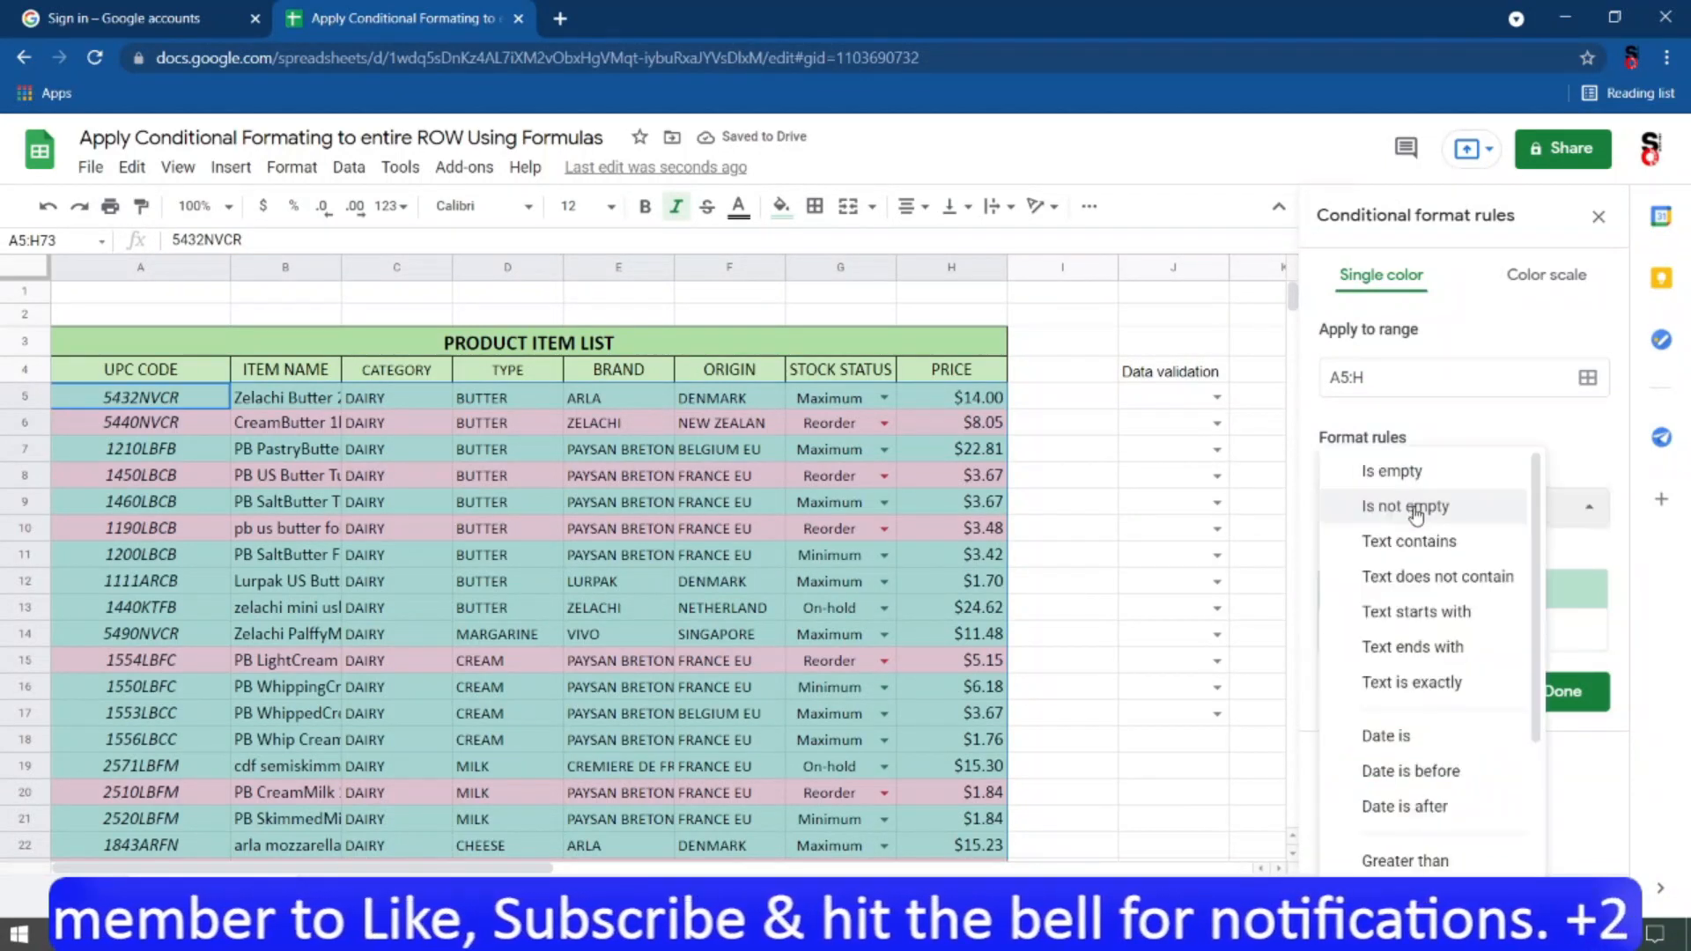
pyautogui.scroll(-3, 1537, 627)
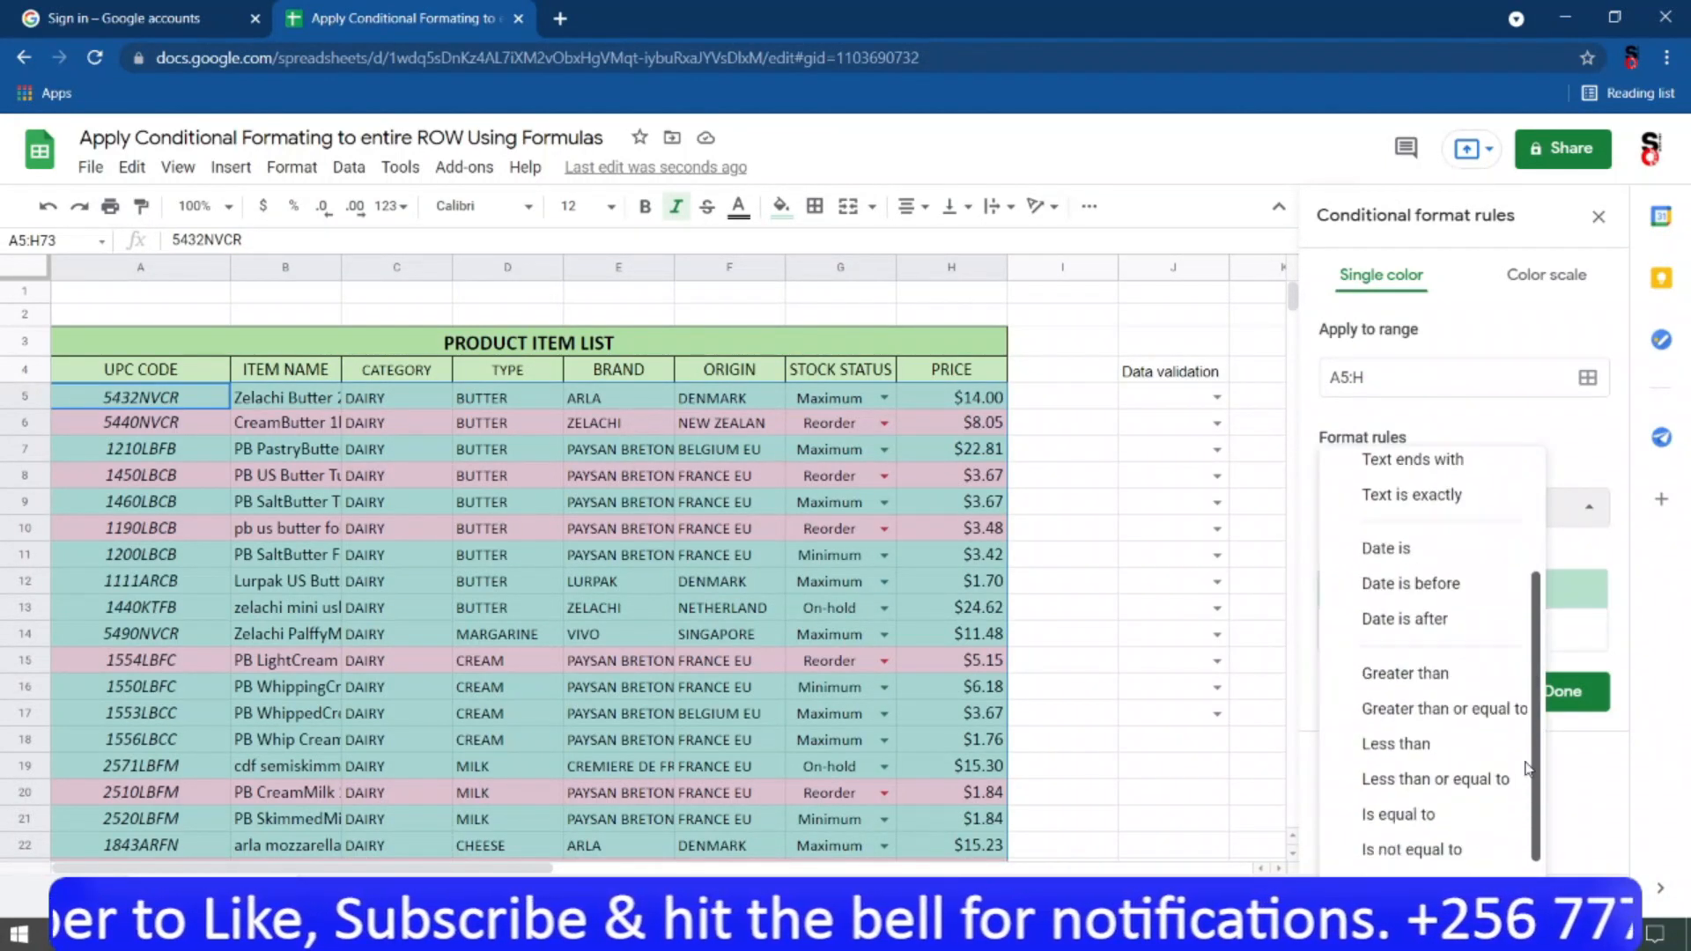
pyautogui.click(1409, 892)
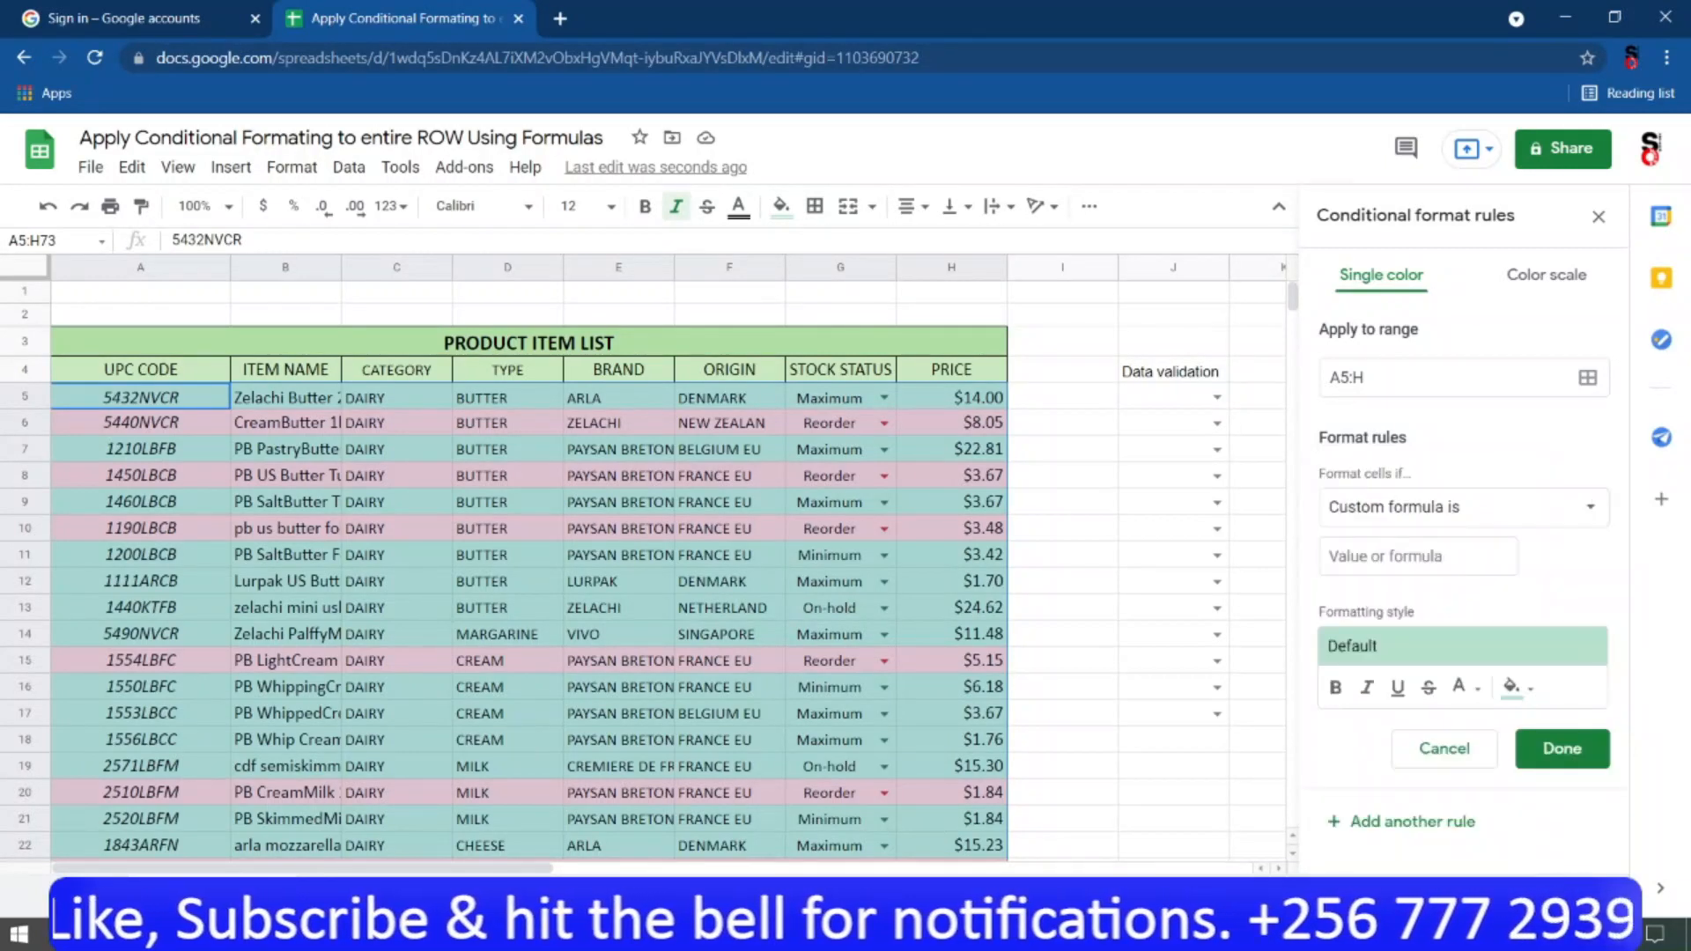
# Enter the custom formula =$G5="Maximum" for the new rule, with column G as an absolute reference.
pyautogui.click(1389, 555)
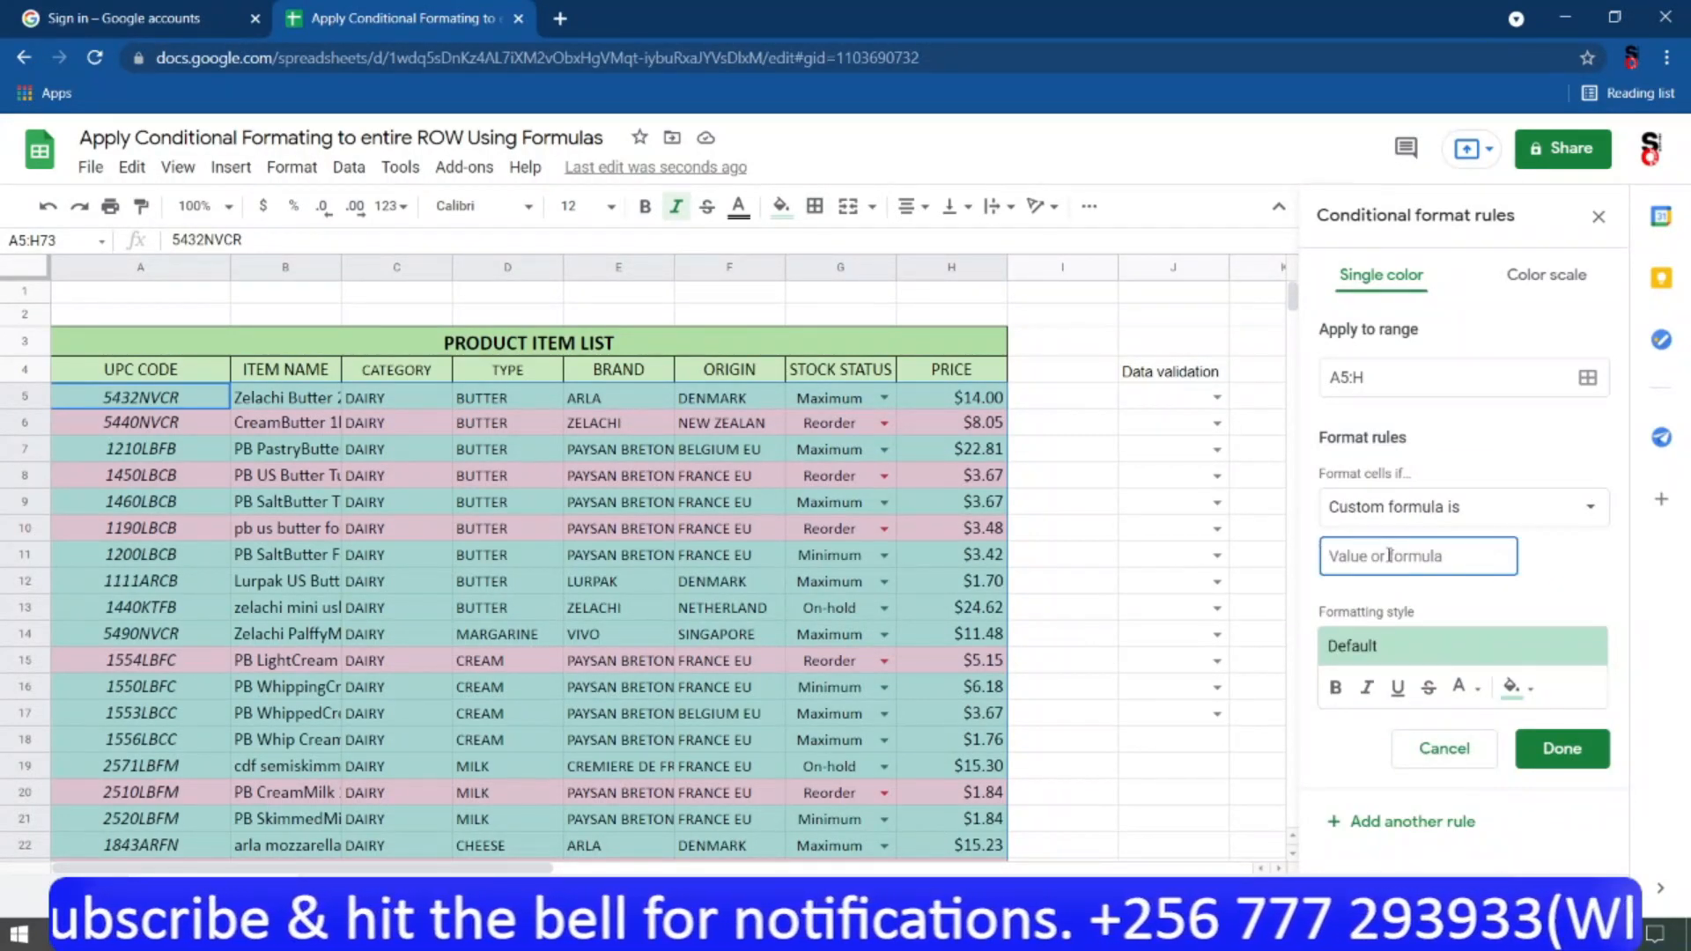
pyautogui.write('=')
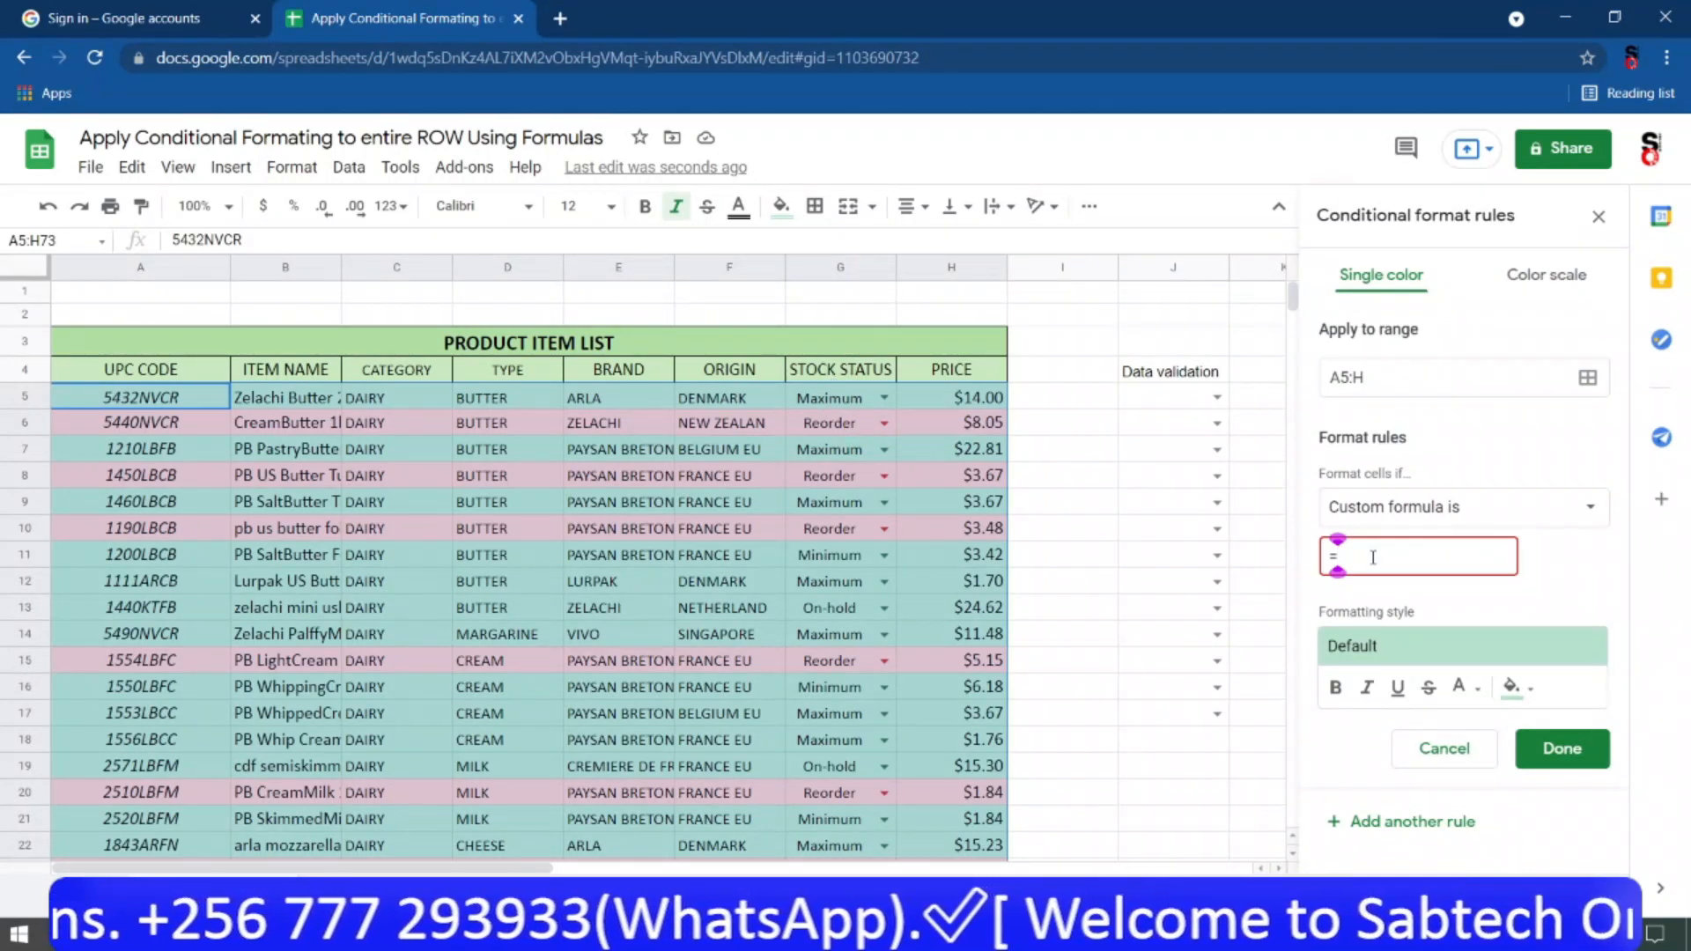
pyautogui.write('G%')
pyautogui.press('BackSpace')
pyautogui.write('$')
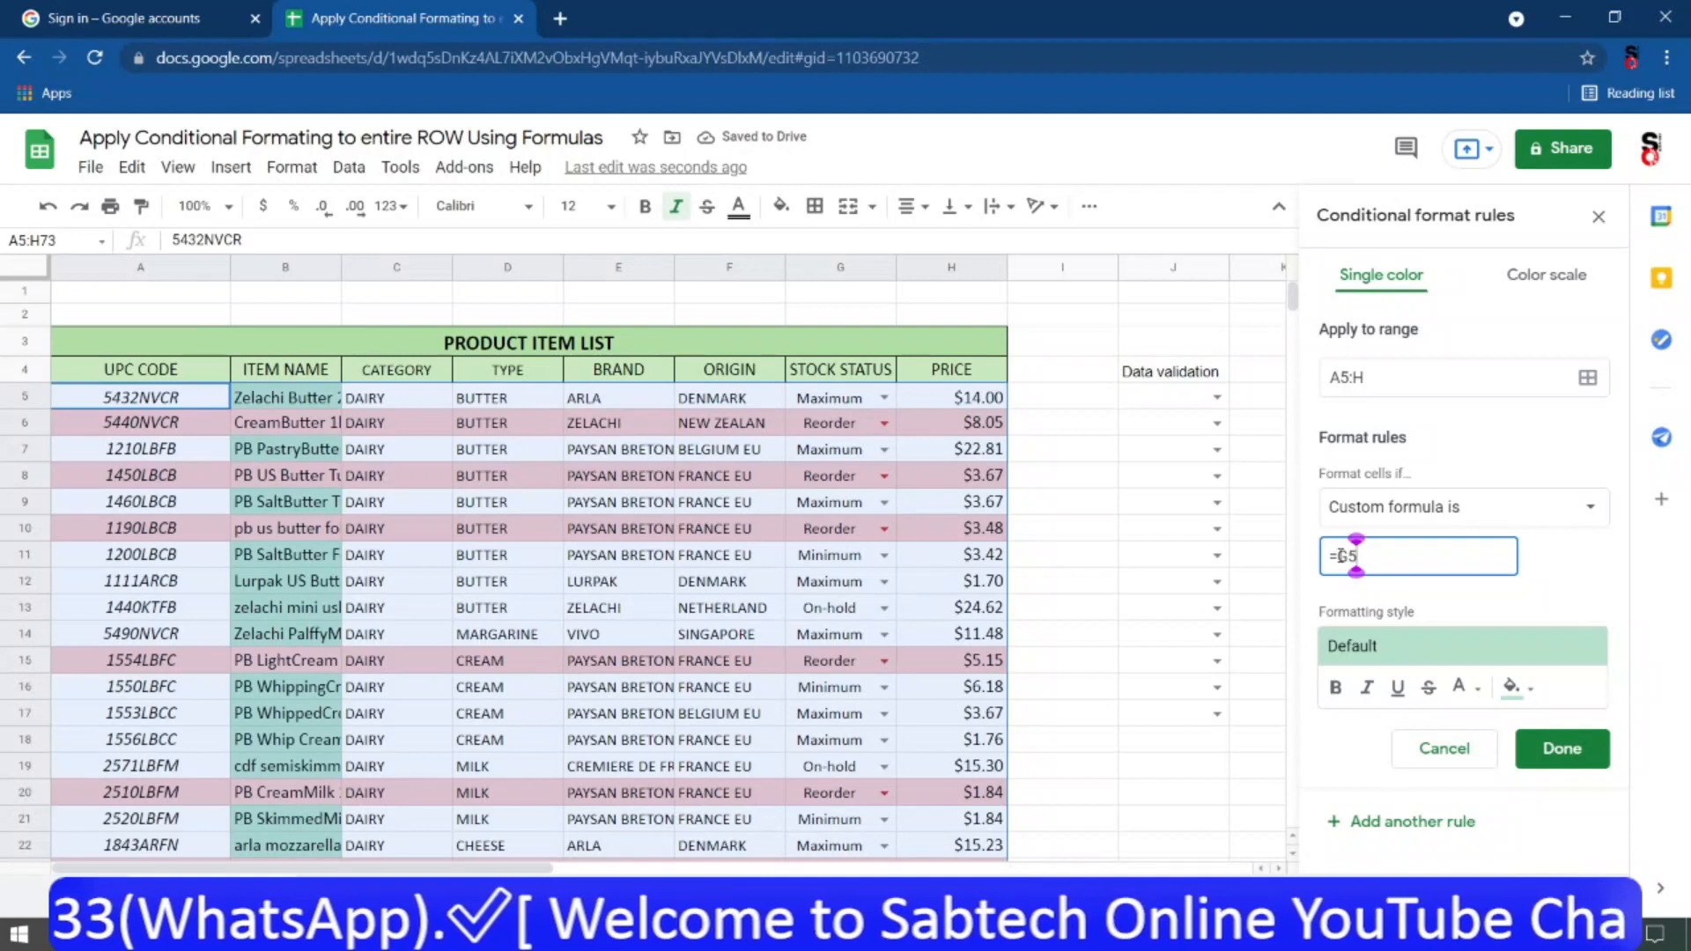
pyautogui.click(1339, 556)
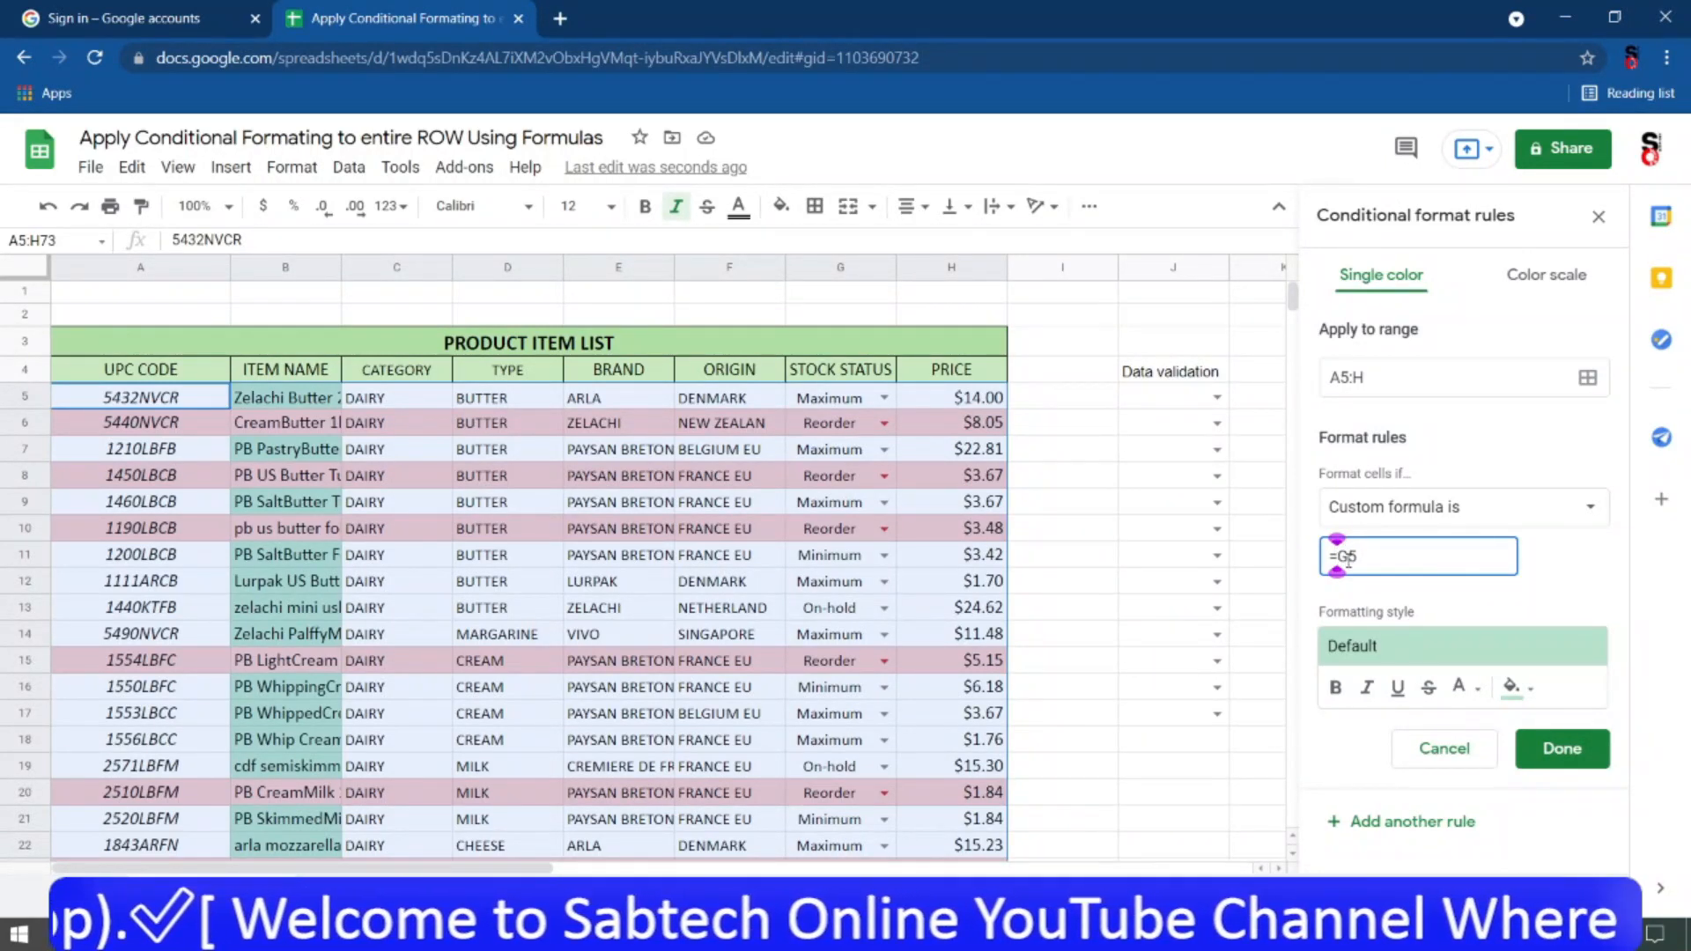
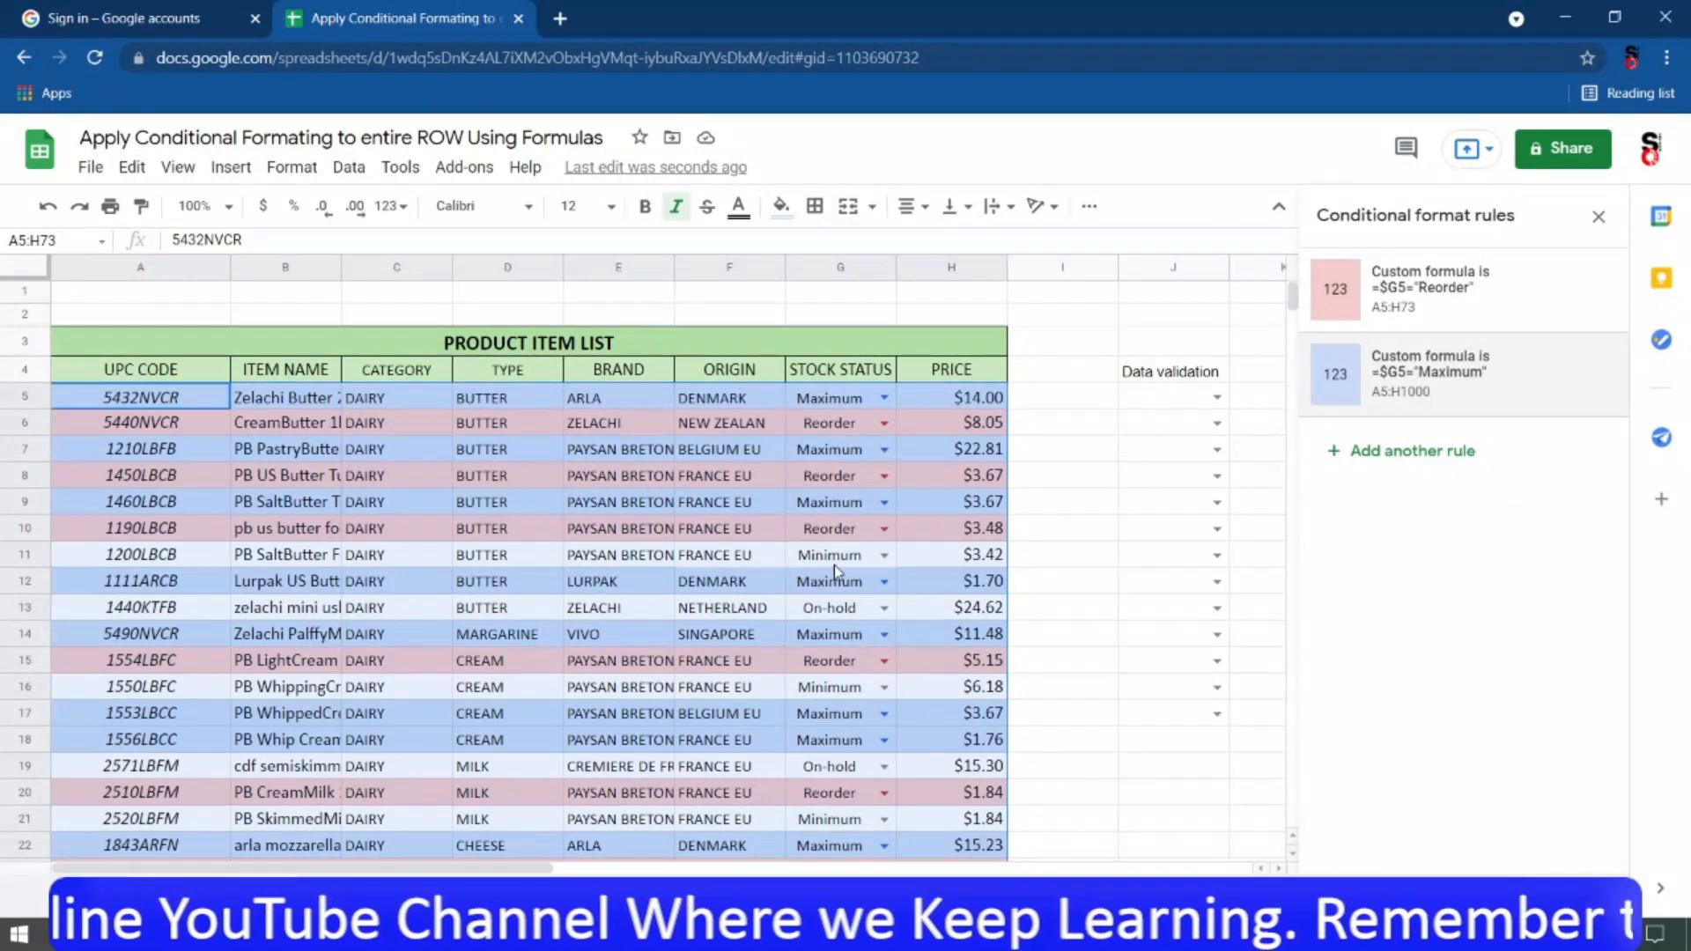
# Change the stock status in G23 and G6 to Maximum to test the new rule.
pyautogui.click(845, 636)
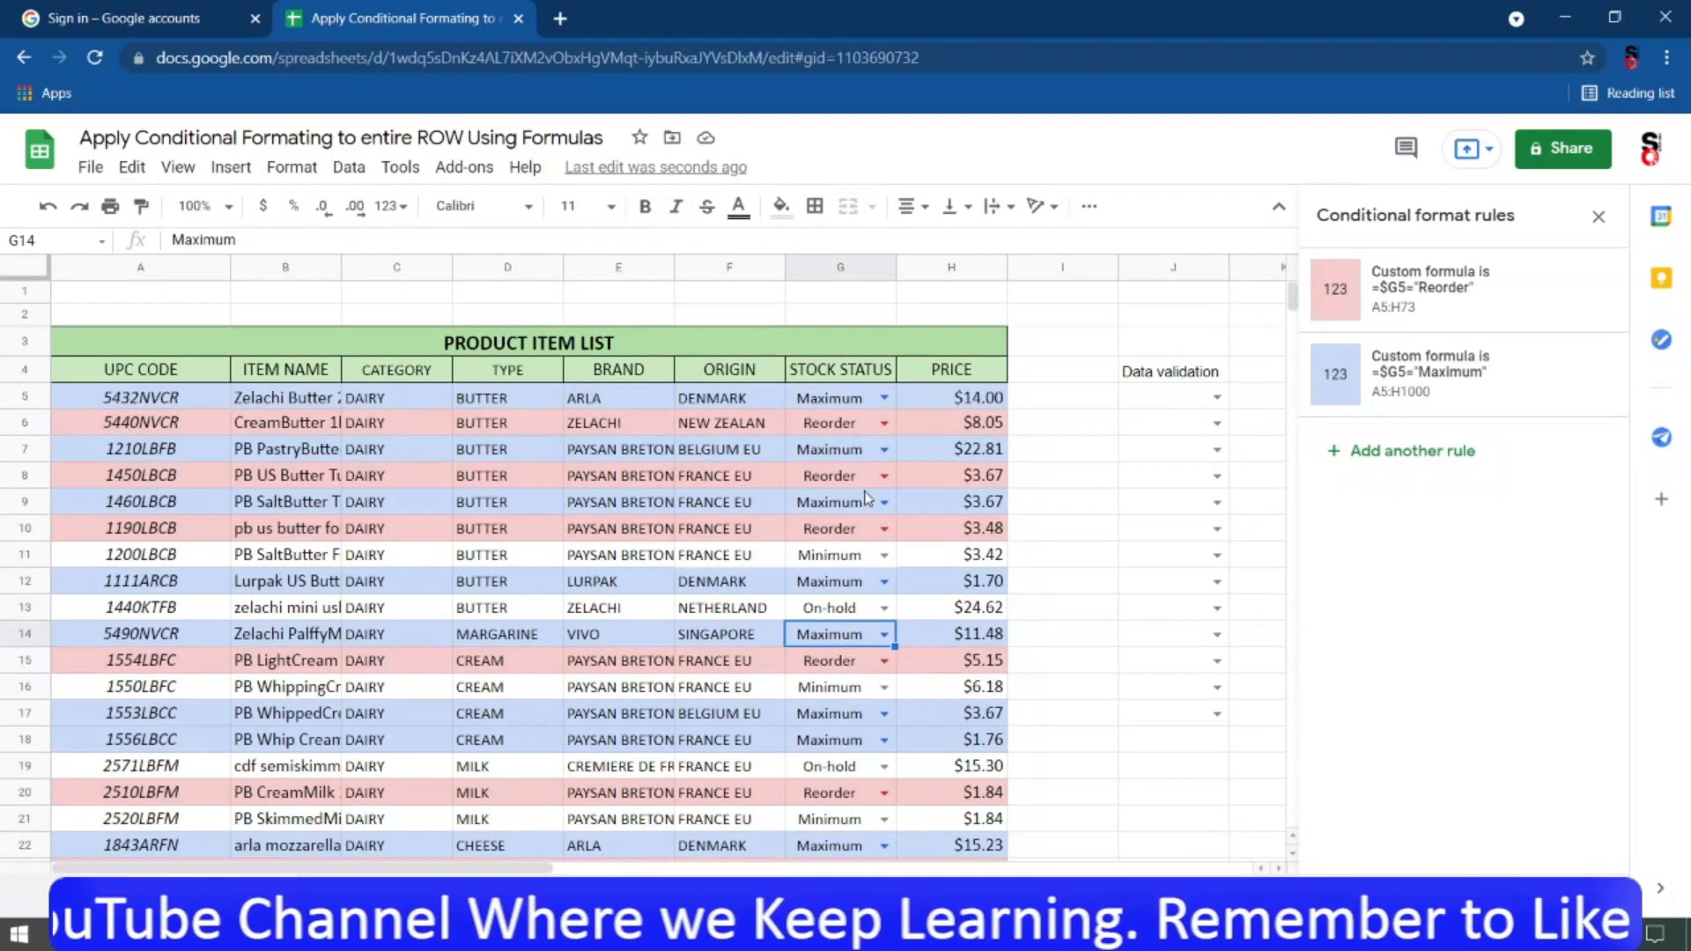
pyautogui.scroll(-2, 878, 663)
pyautogui.scroll(-2, 878, 663)
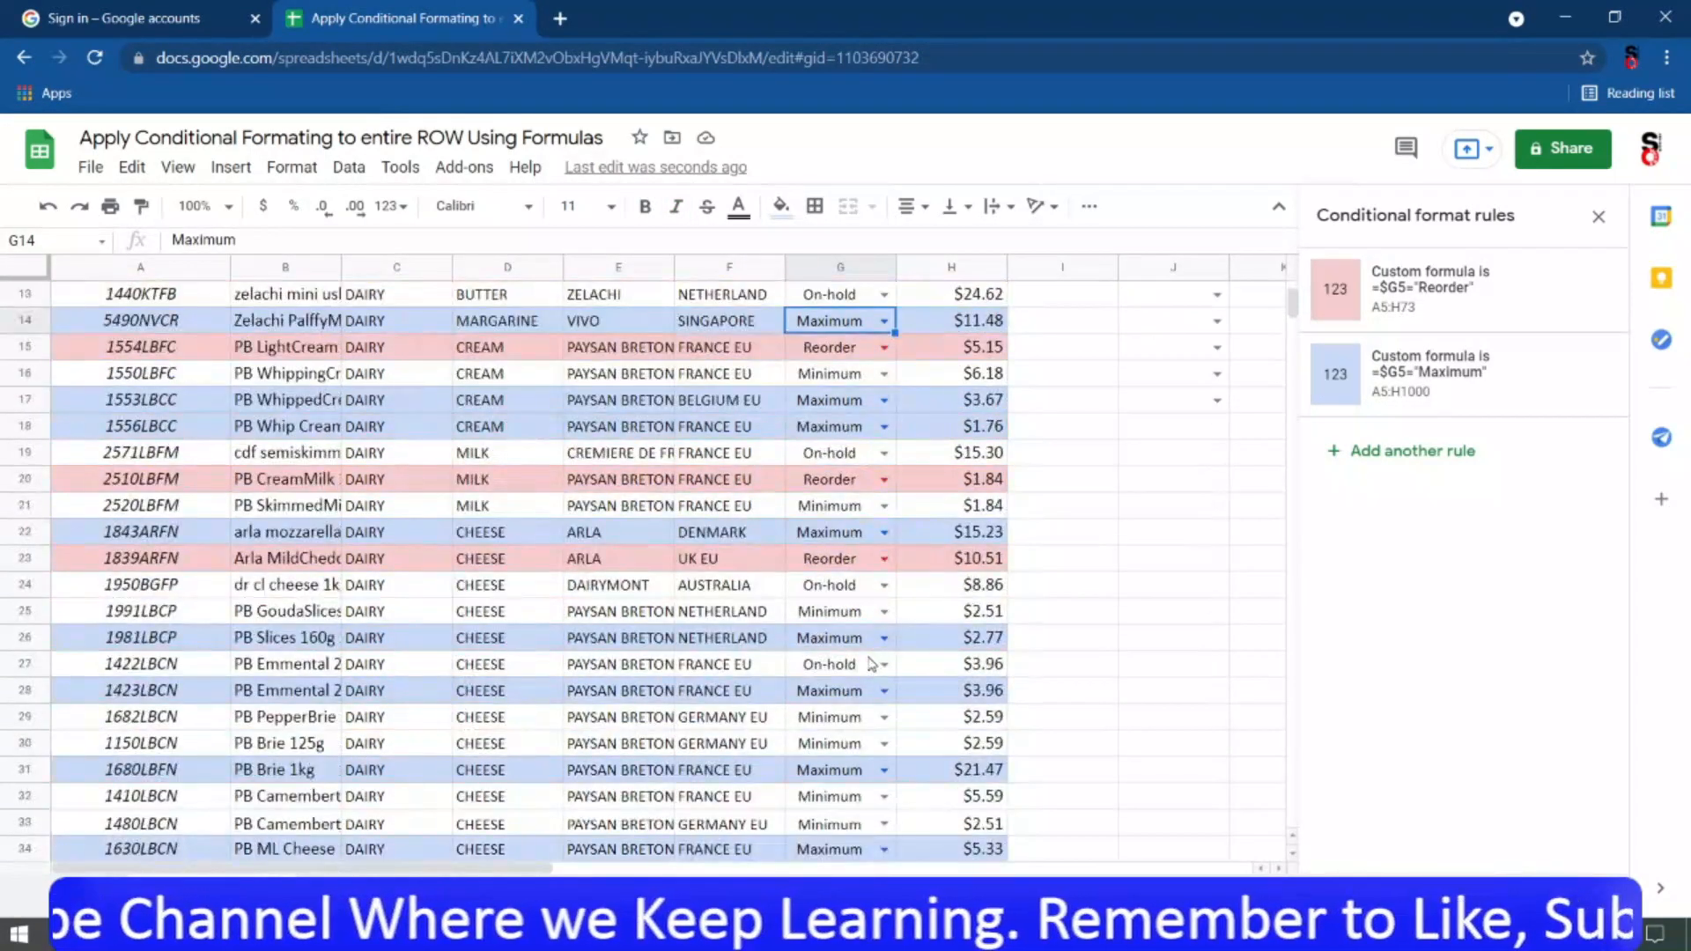
pyautogui.click(883, 559)
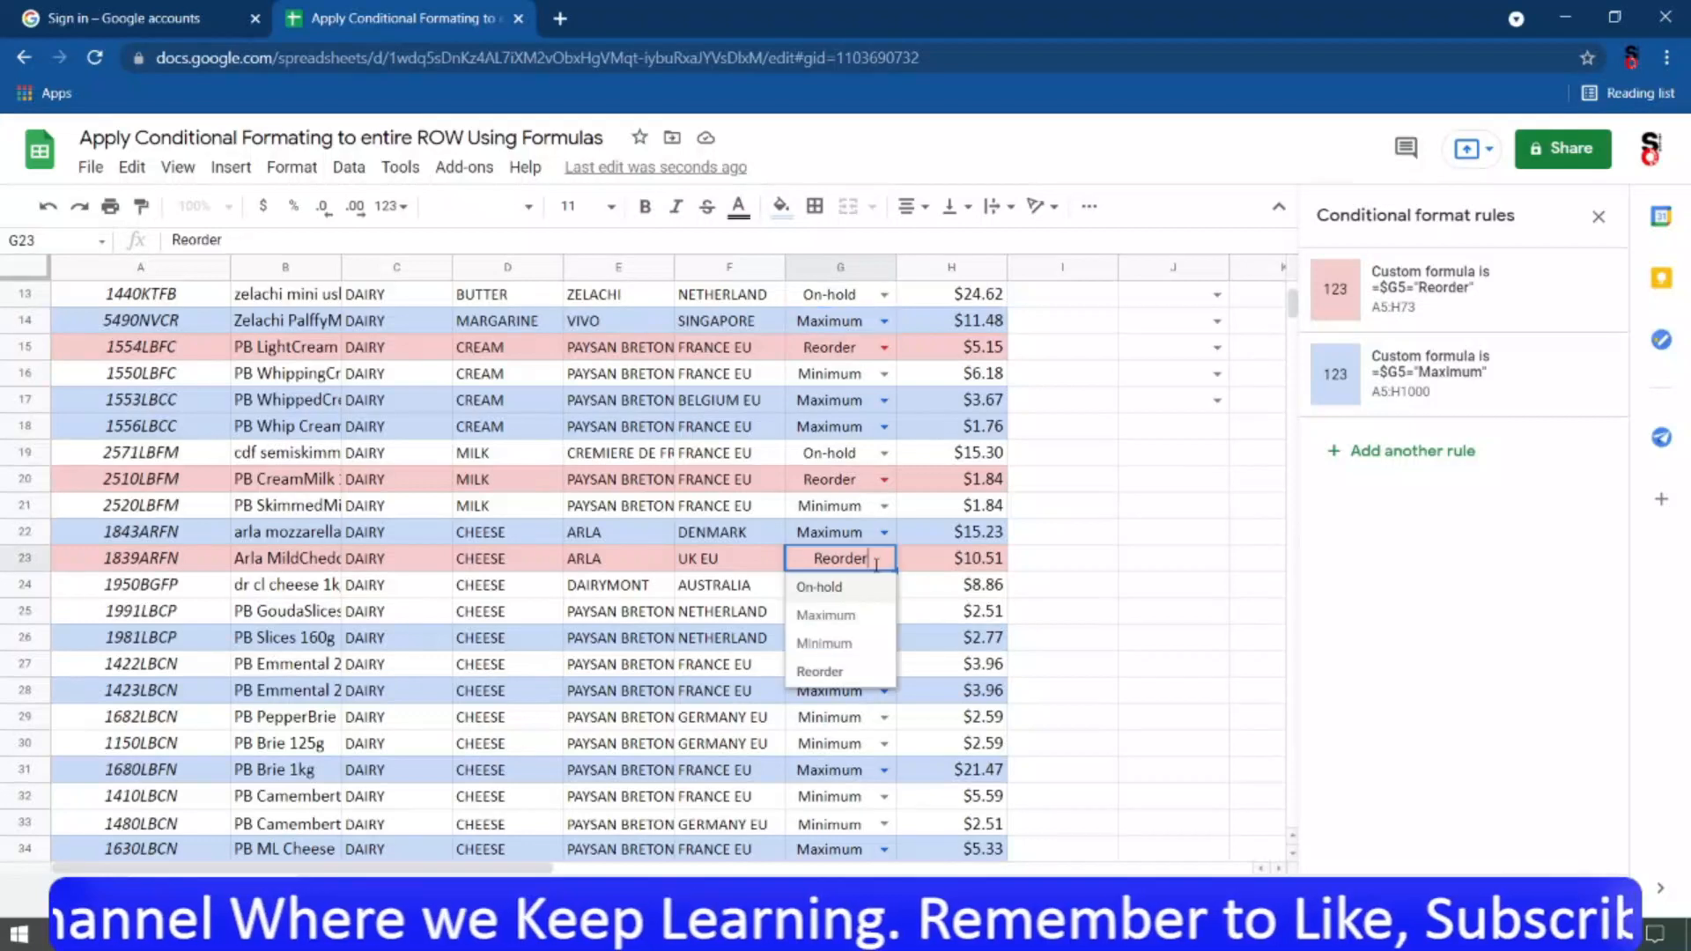
pyautogui.click(832, 616)
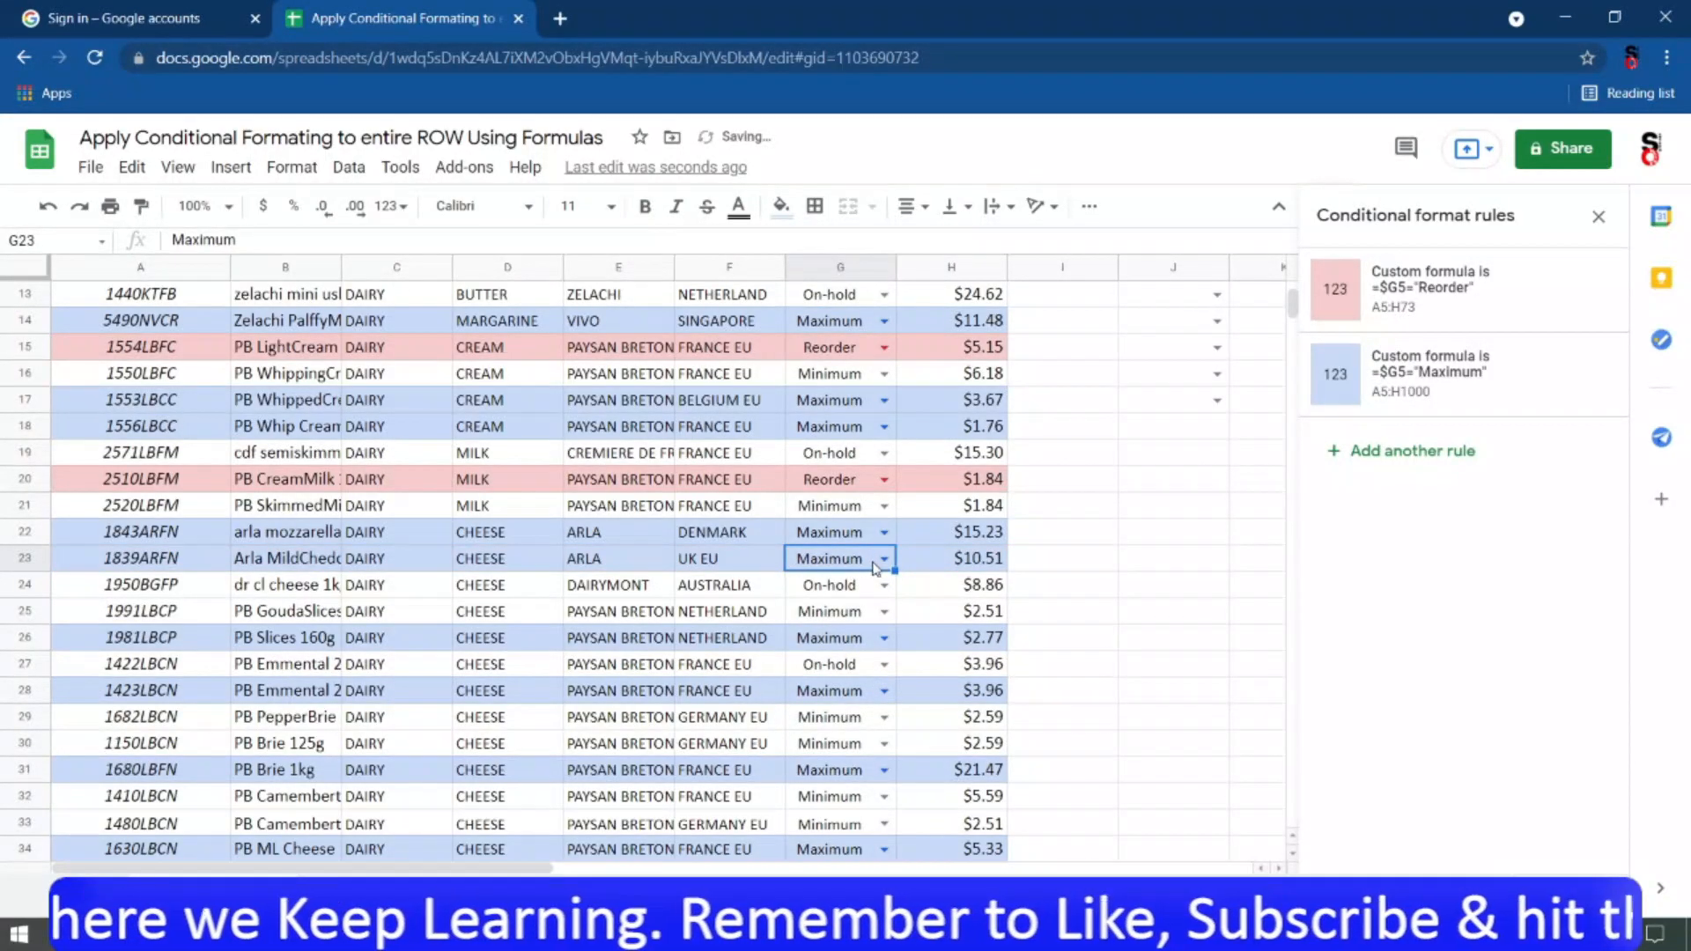
pyautogui.scroll(3, 874, 567)
pyautogui.click(882, 348)
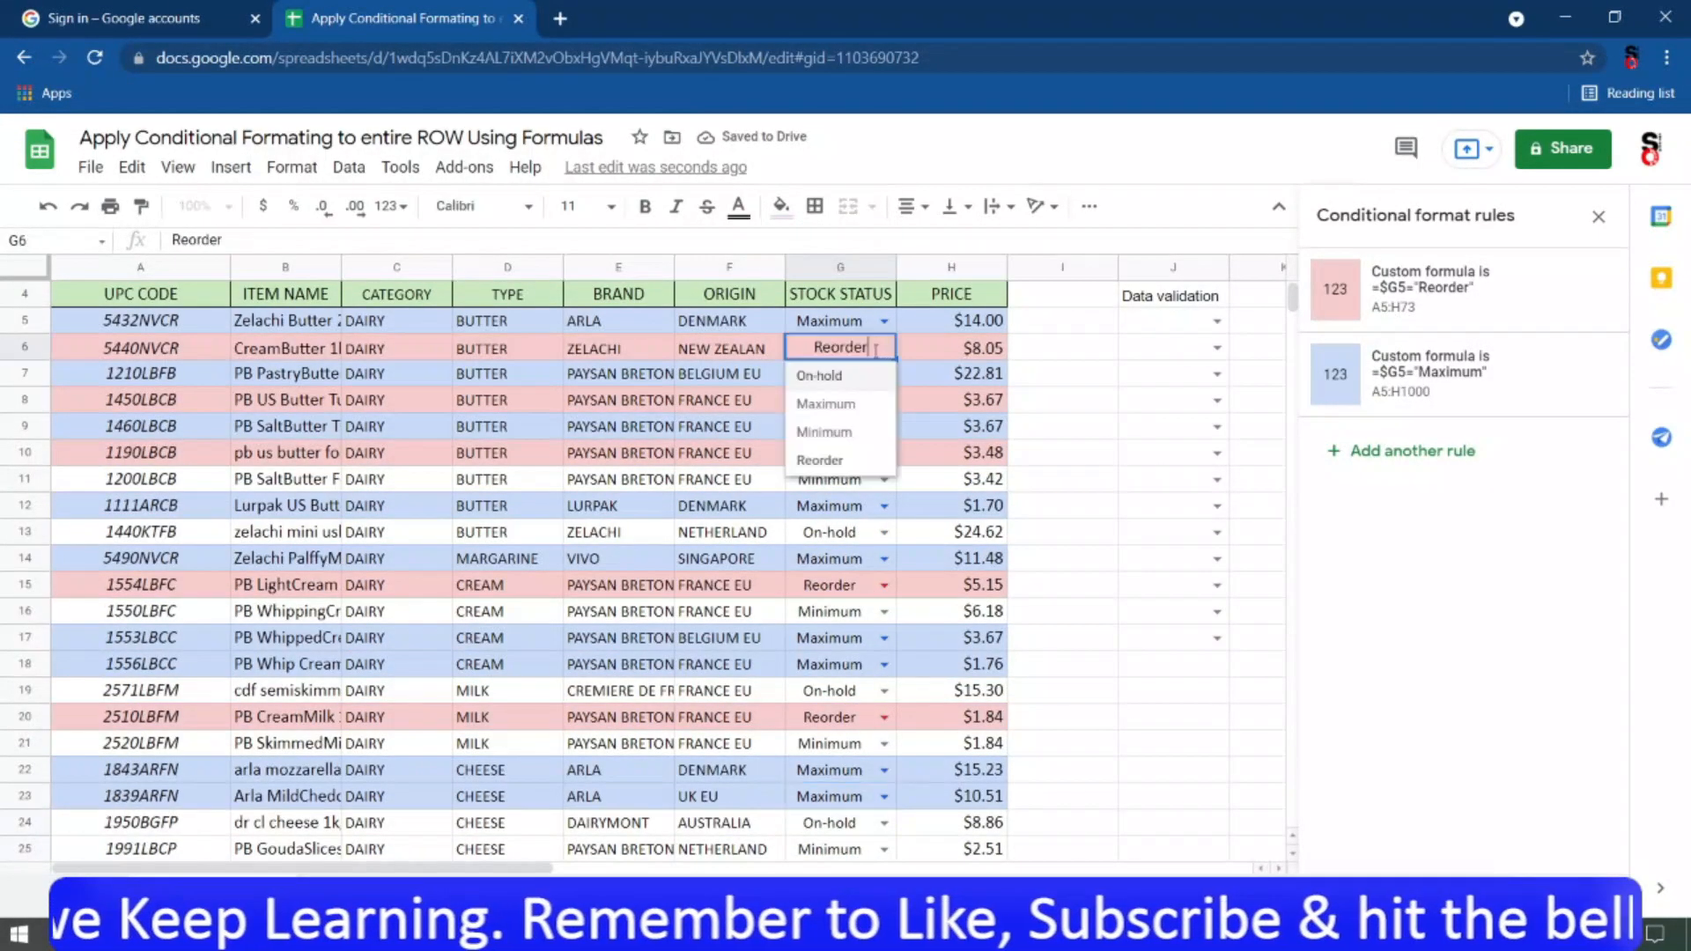
pyautogui.click(828, 406)
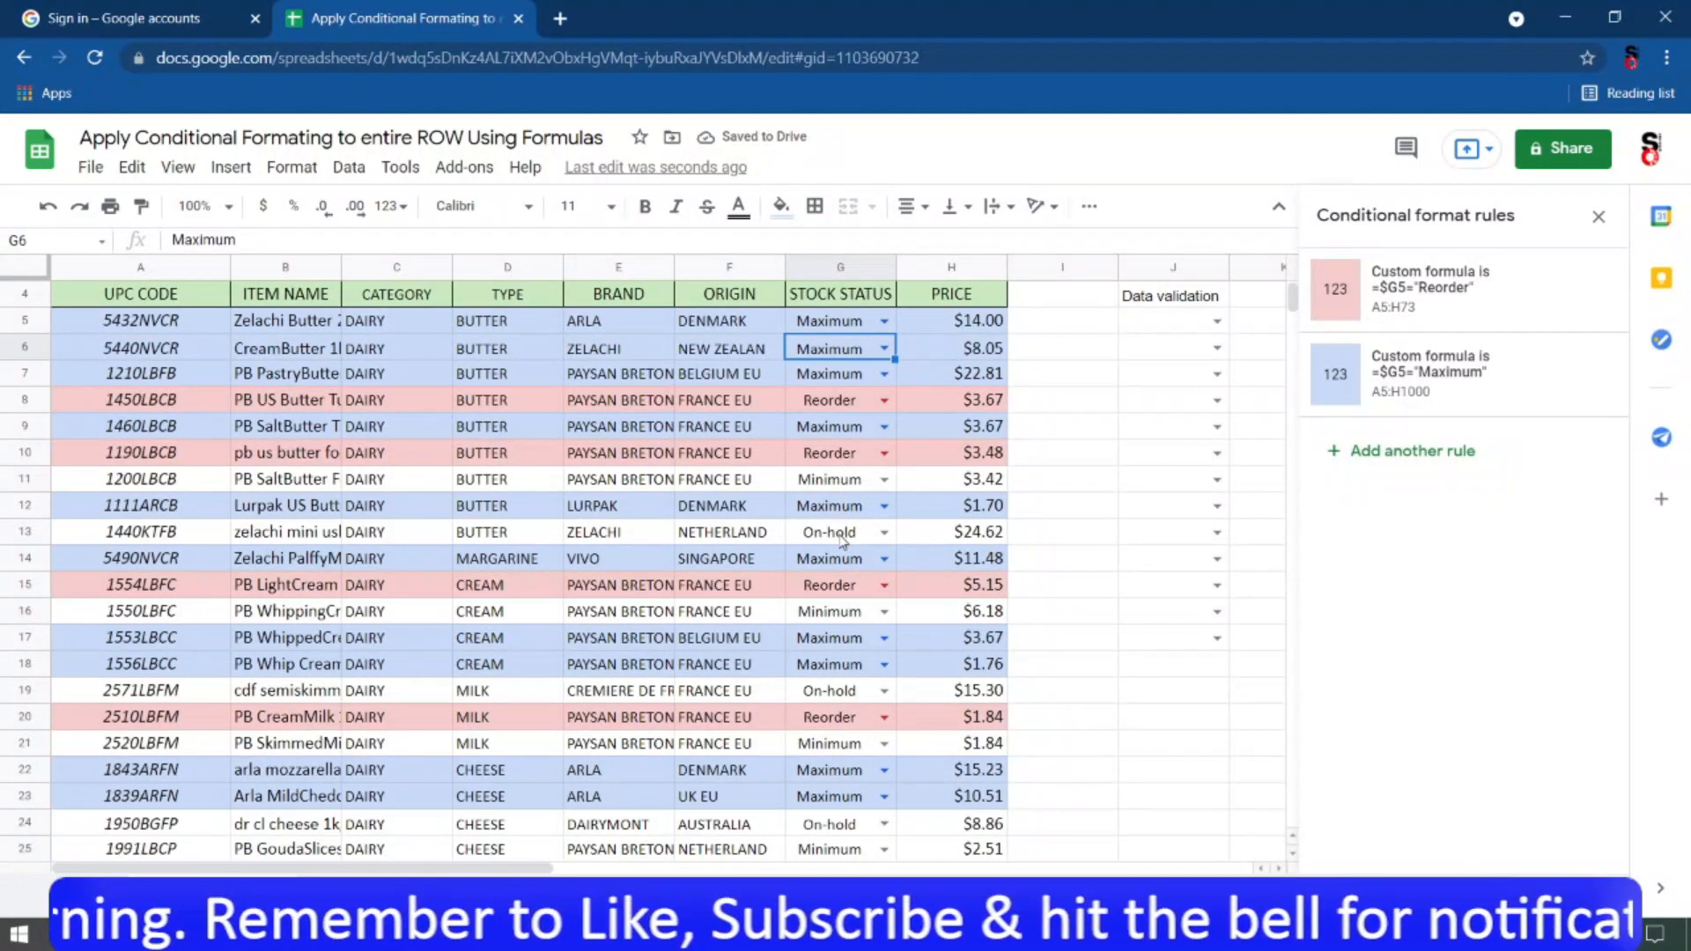
# Add another rule based on the Maximum rule, with the custom formula =$G5="Minimum".
pyautogui.click(1422, 385)
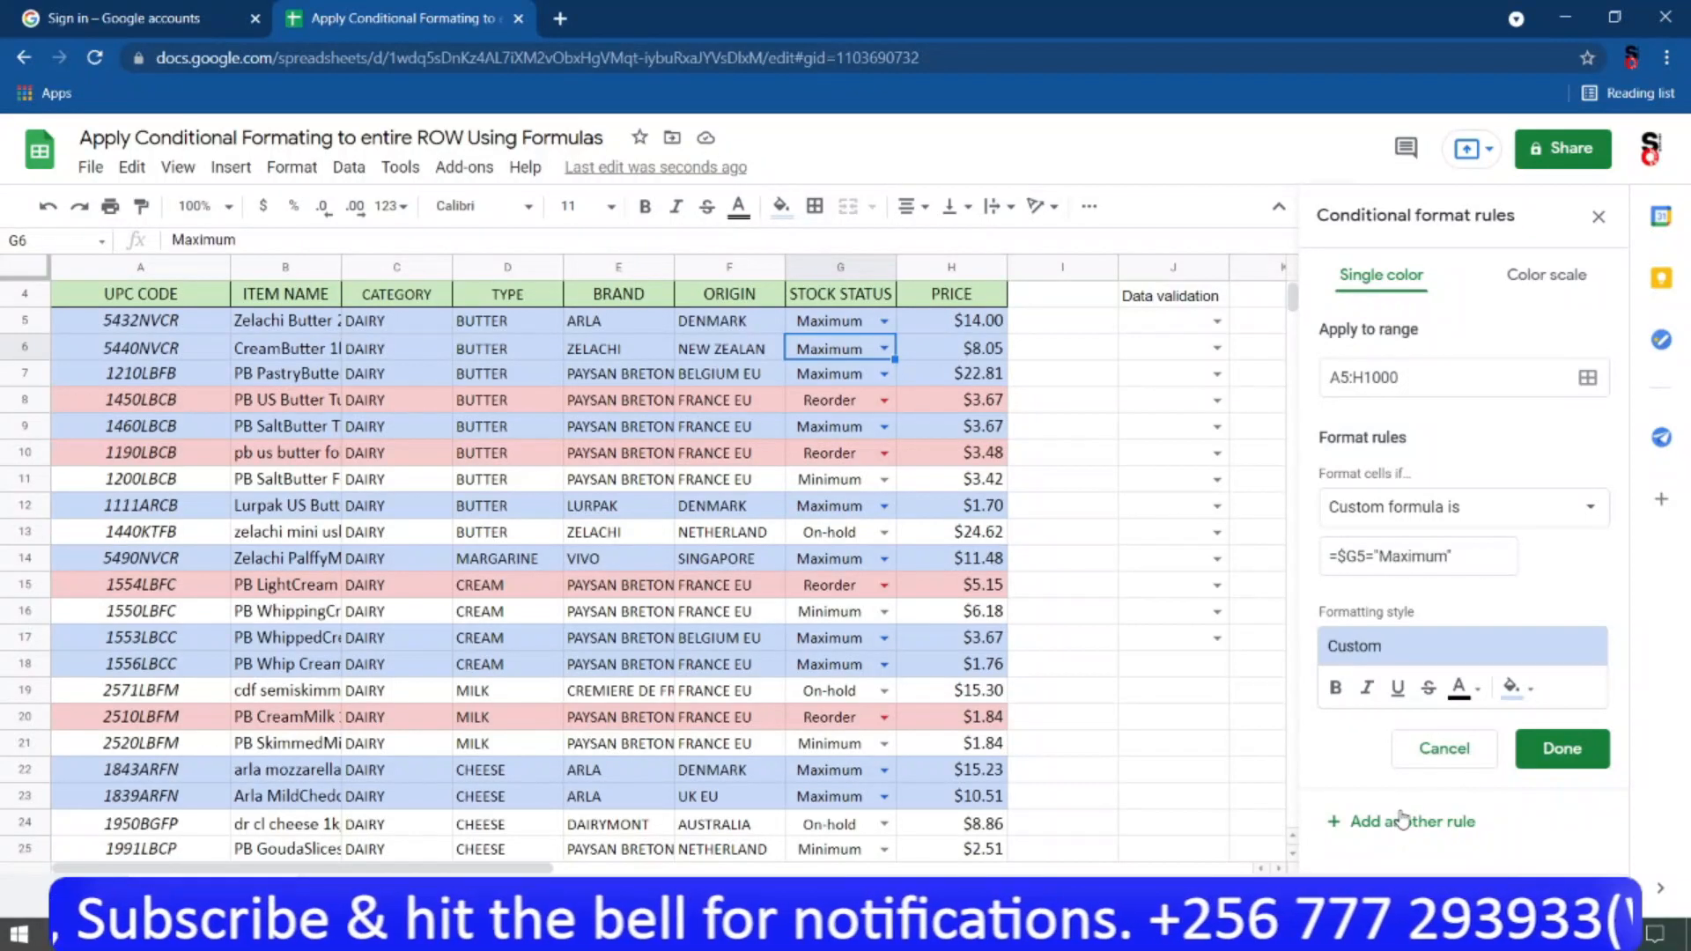
pyautogui.click(1440, 759)
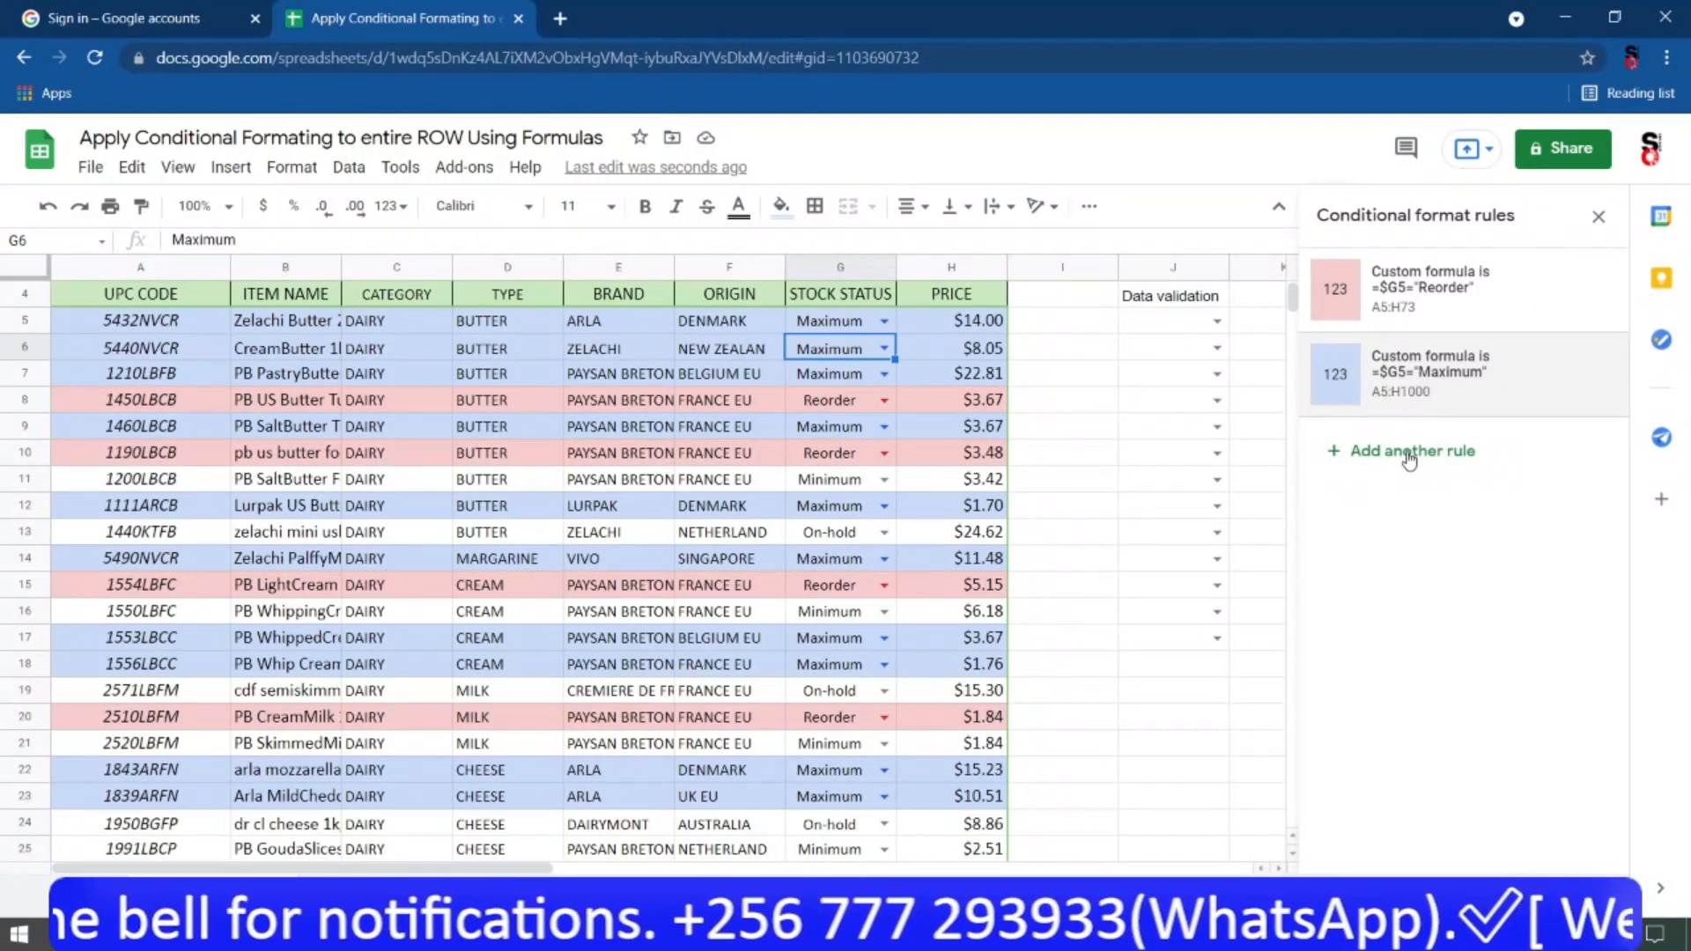
pyautogui.click(1423, 377)
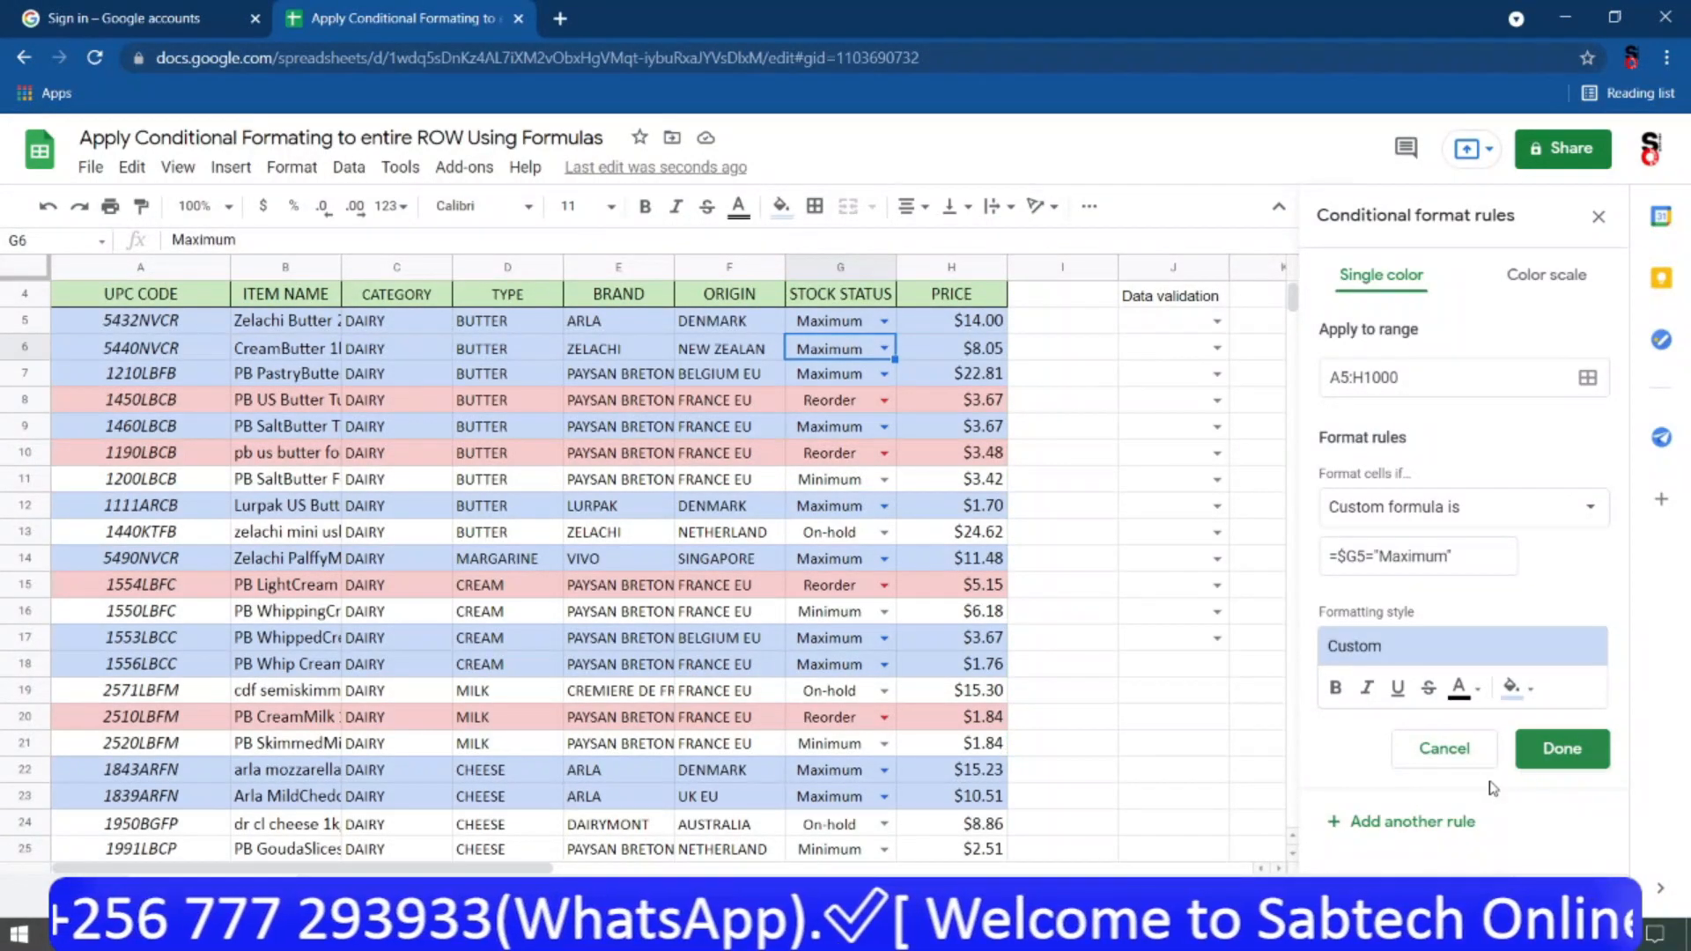
pyautogui.click(1383, 823)
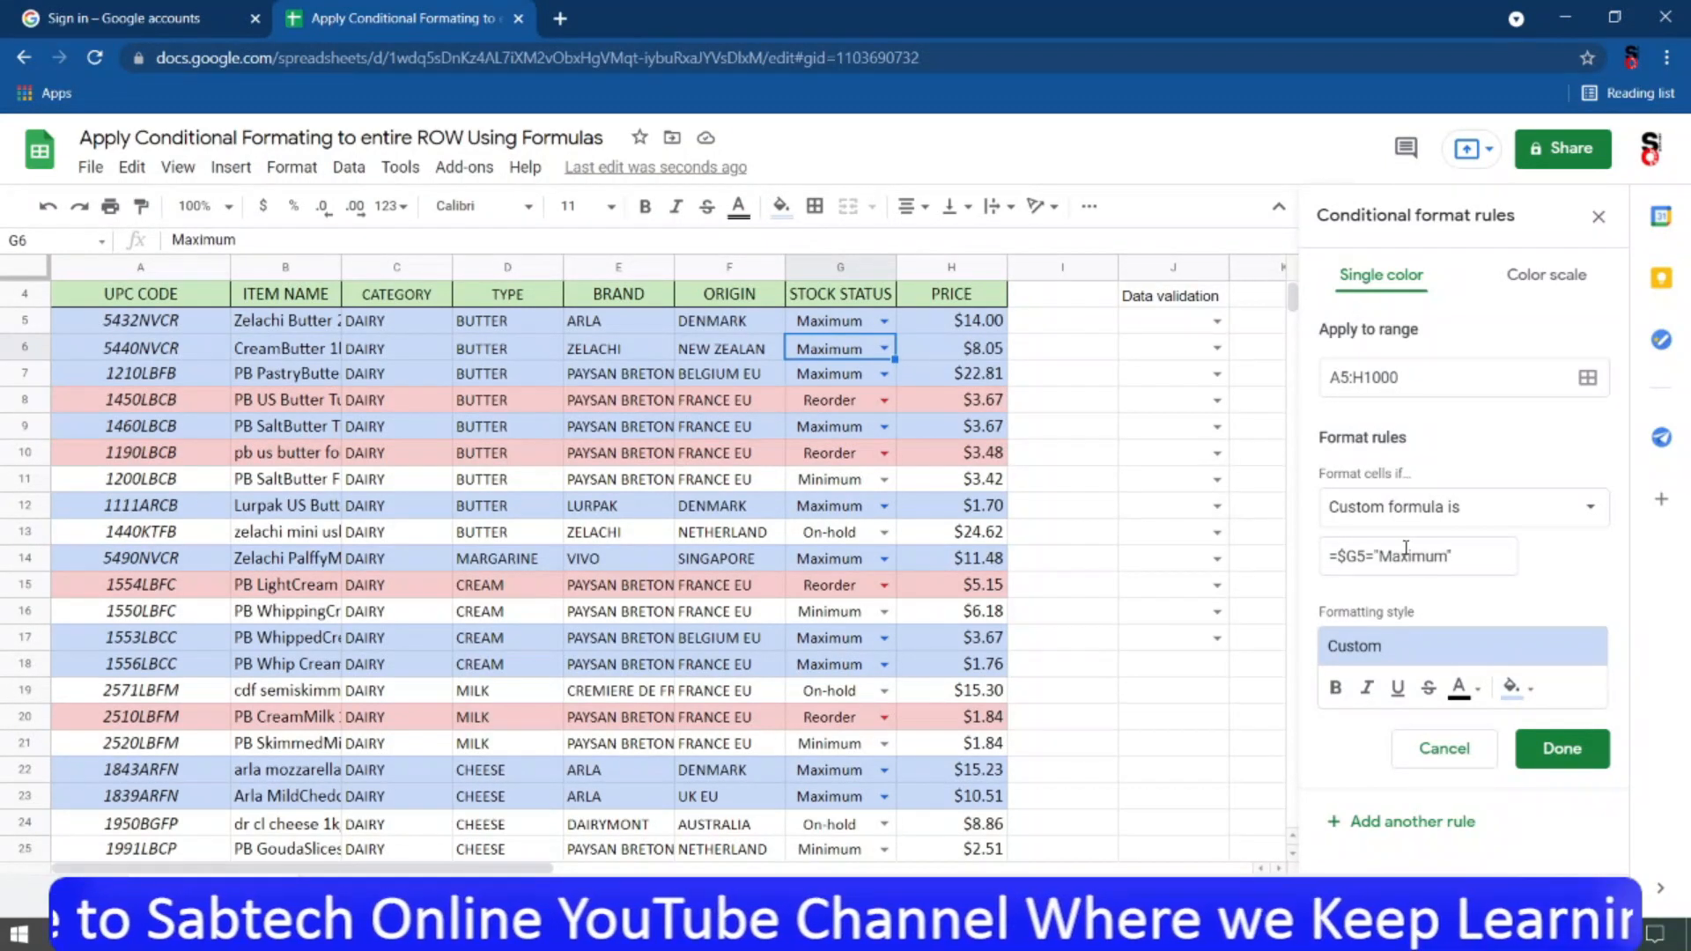
pyautogui.moveTo(1380, 556); pyautogui.dragTo(1436, 560)
pyautogui.write('Minim')
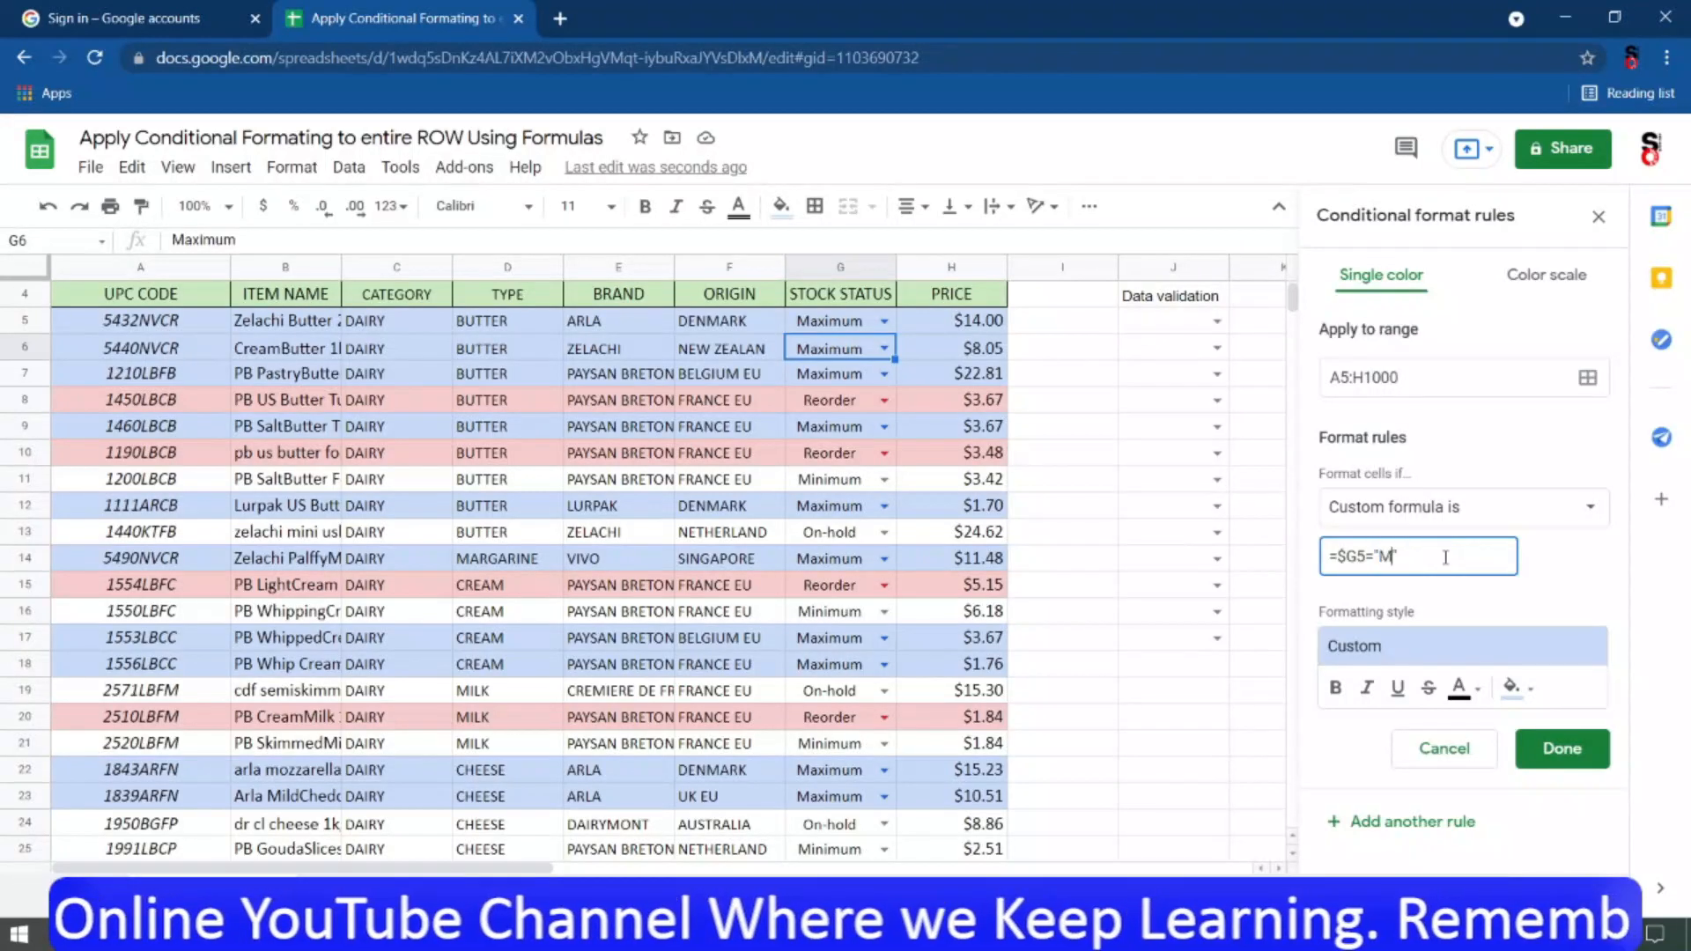
pyautogui.write('um')
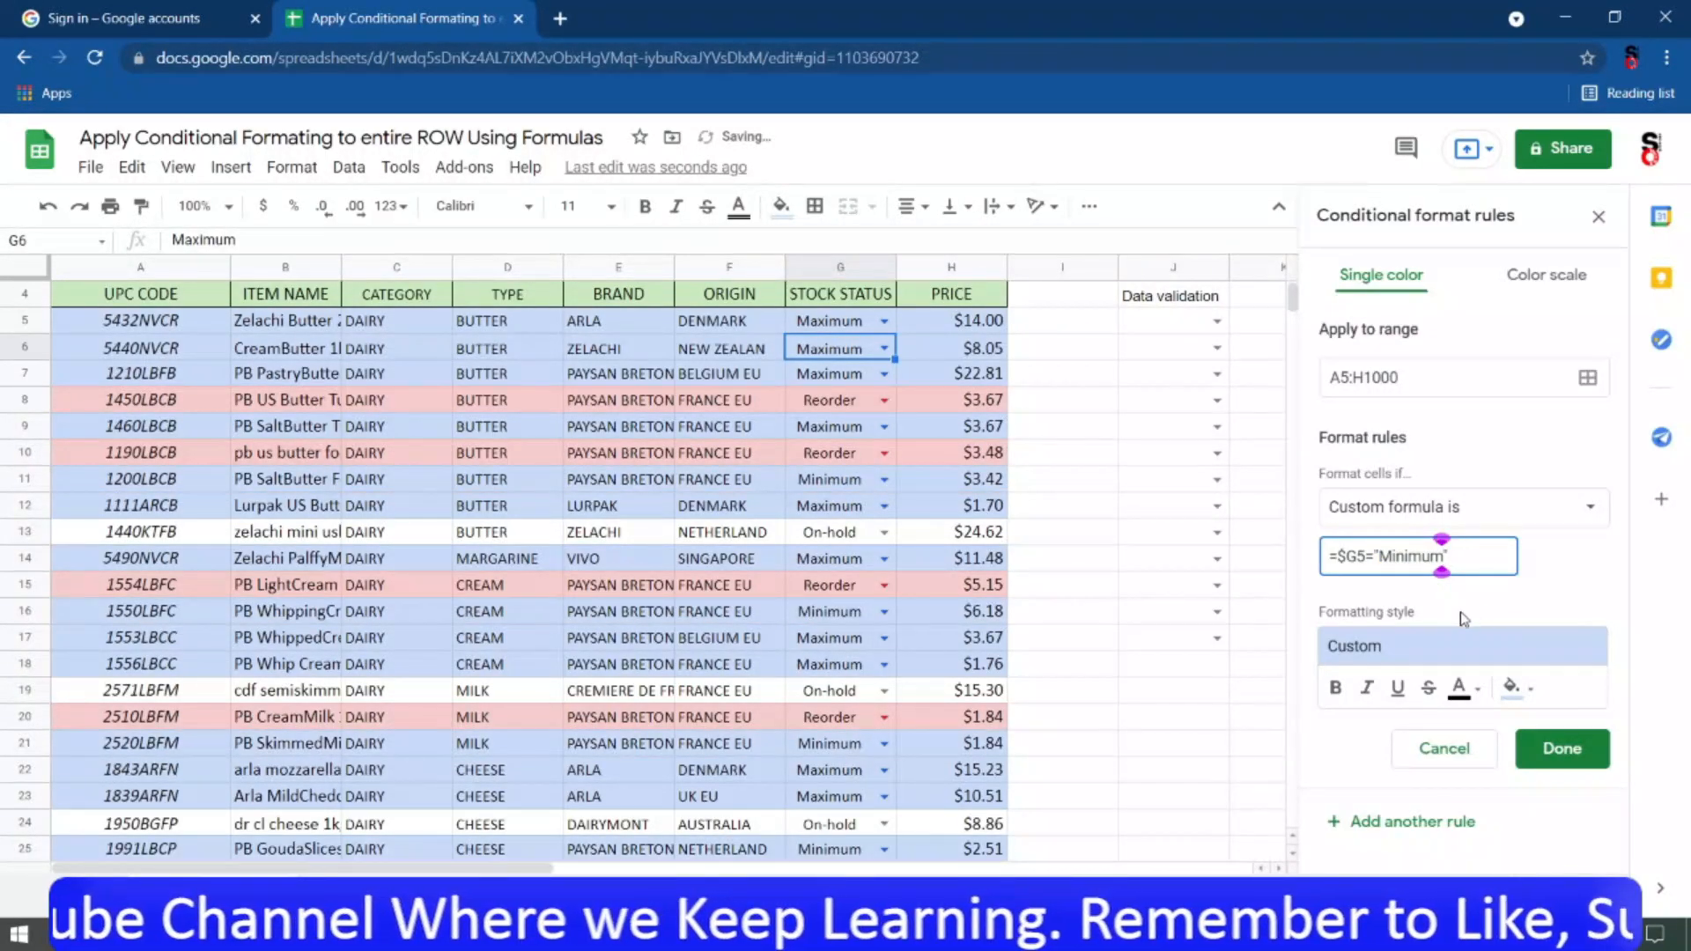
# Give the Minimum rule a yellow-orange fill colour and save it.
pyautogui.click(1511, 689)
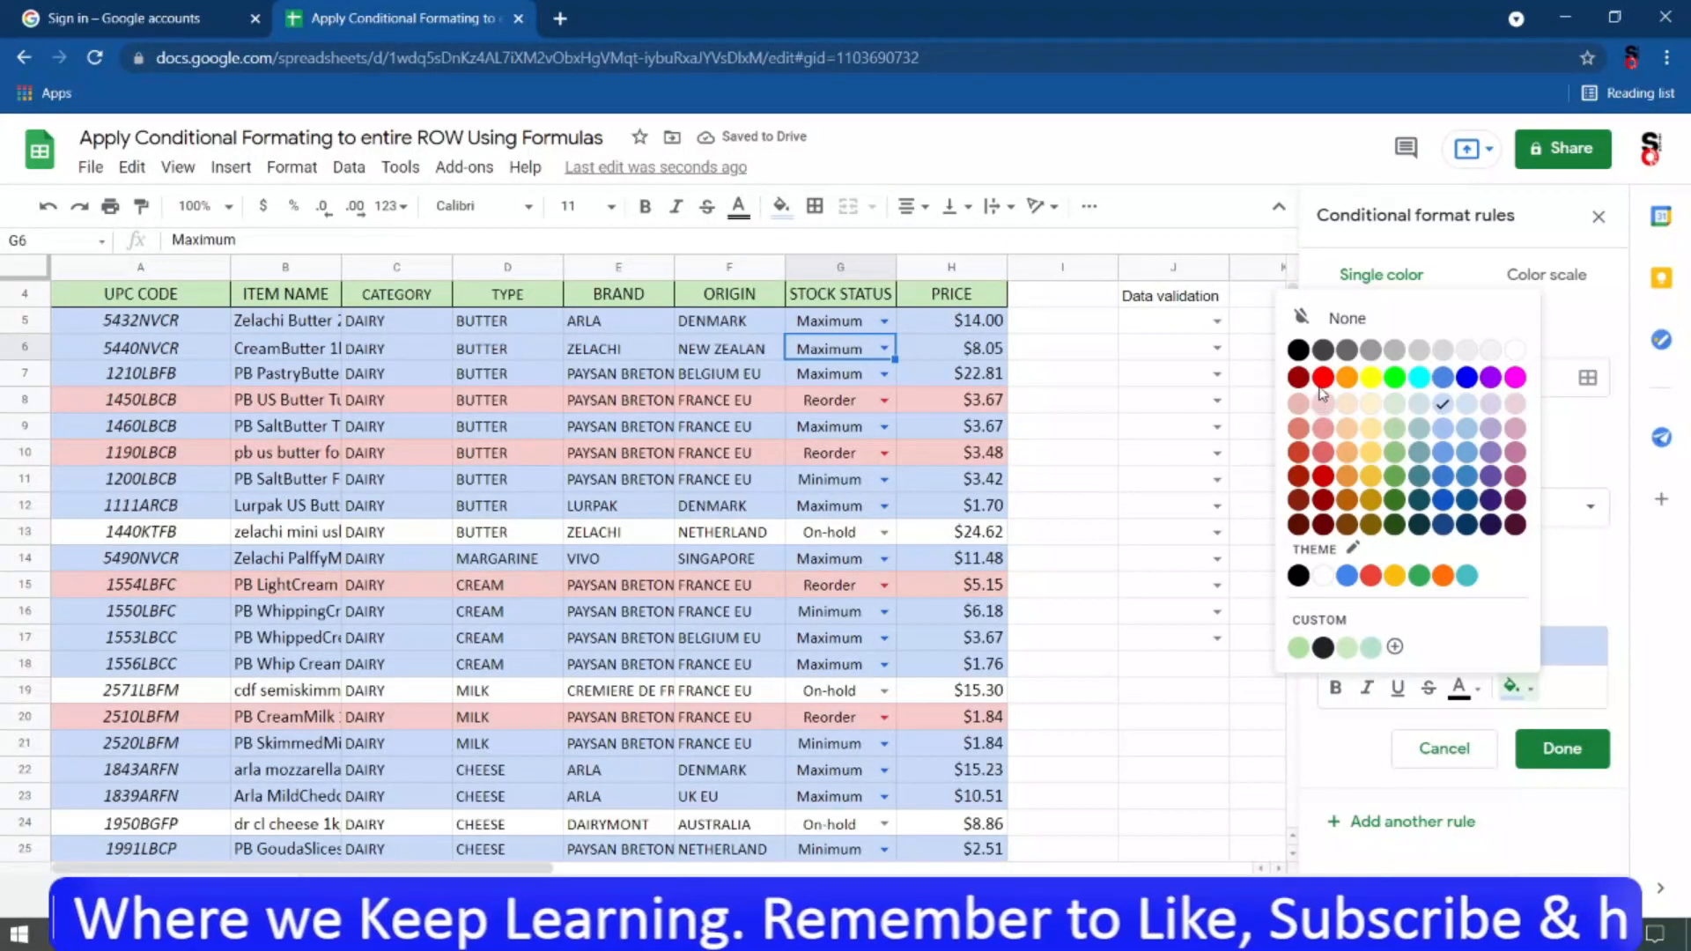
pyautogui.click(1375, 455)
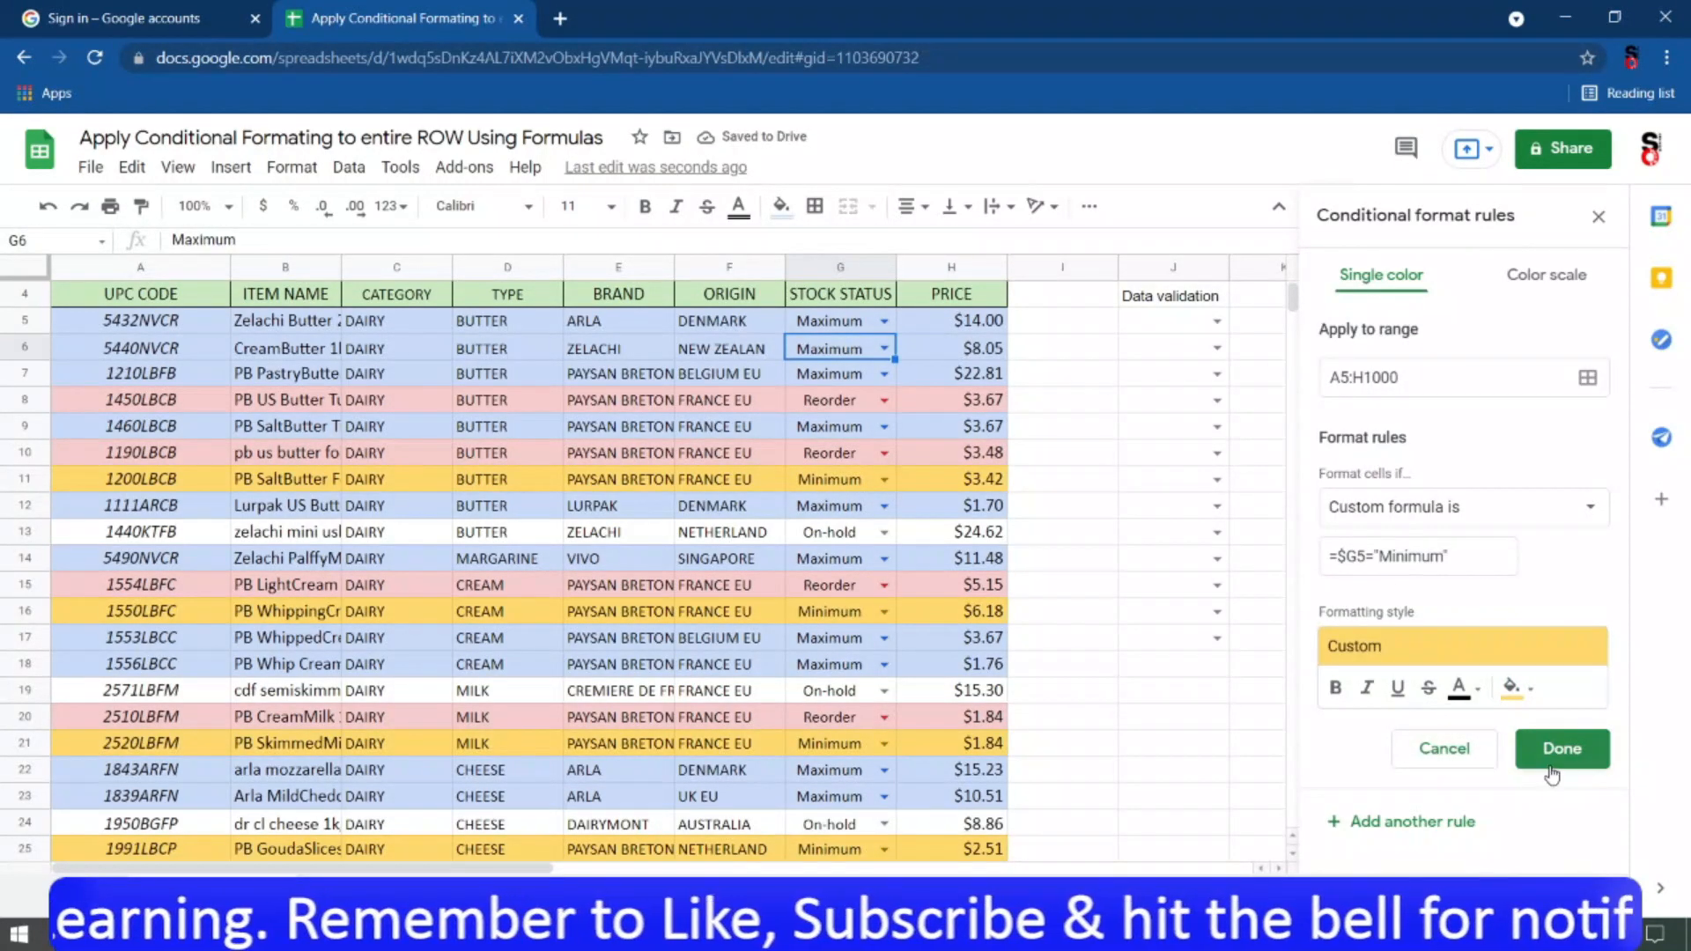
pyautogui.click(1560, 748)
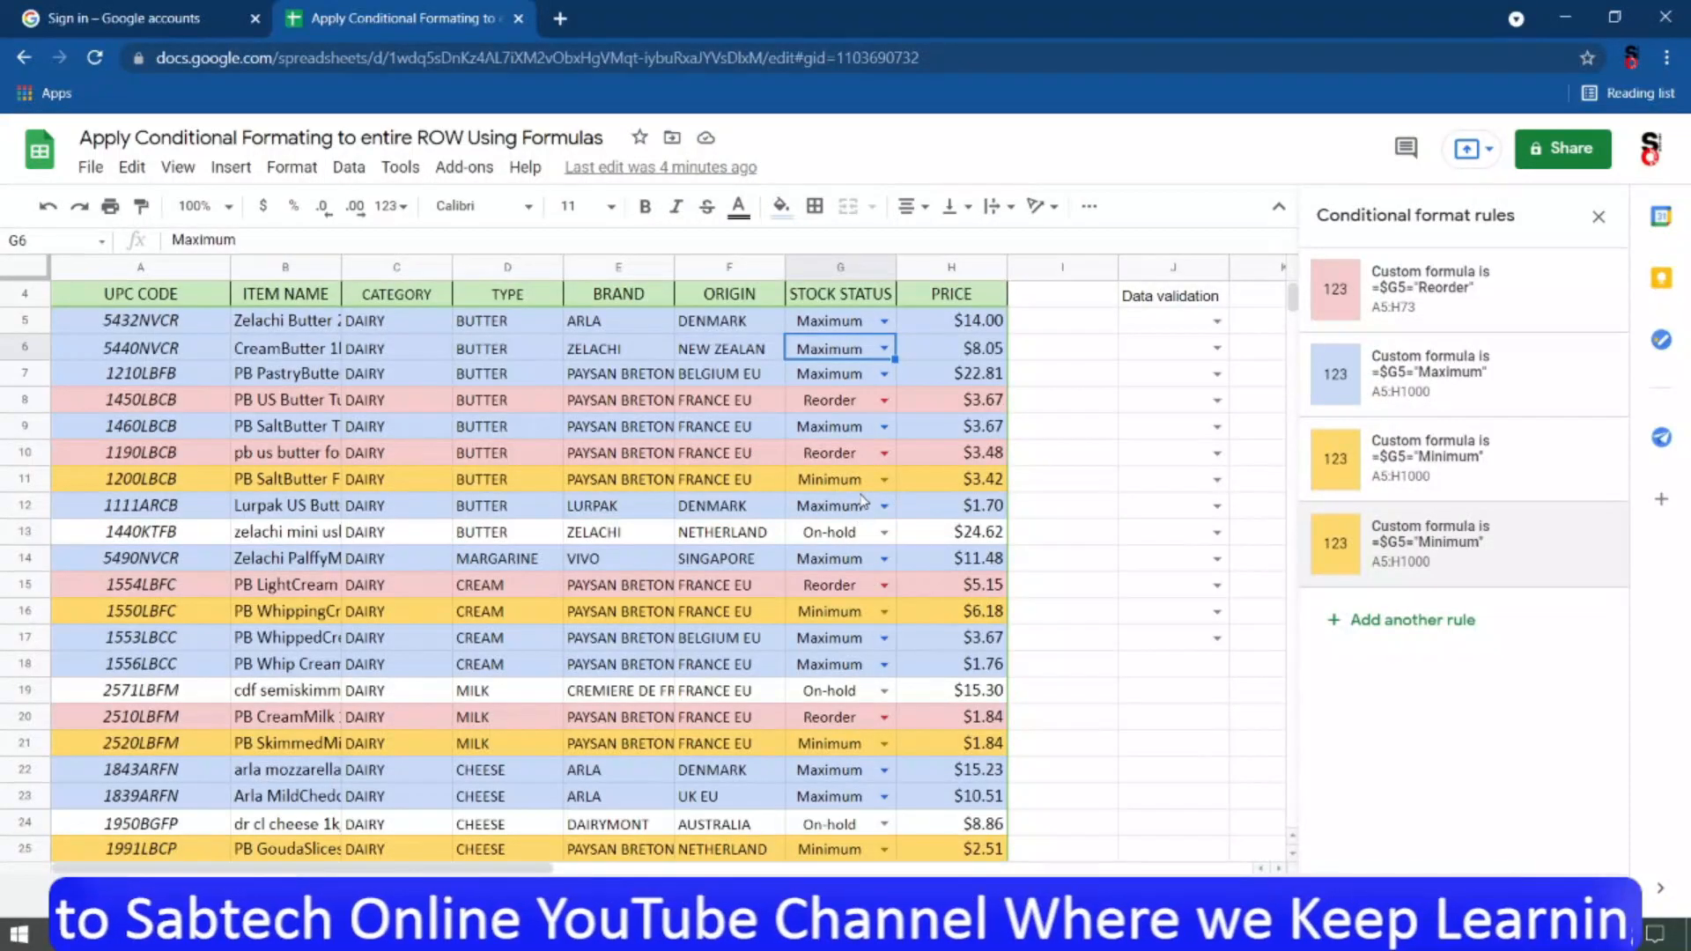
# Change the stock status in G7 to Minimum, and select the last product row, row 73.
pyautogui.click(883, 373)
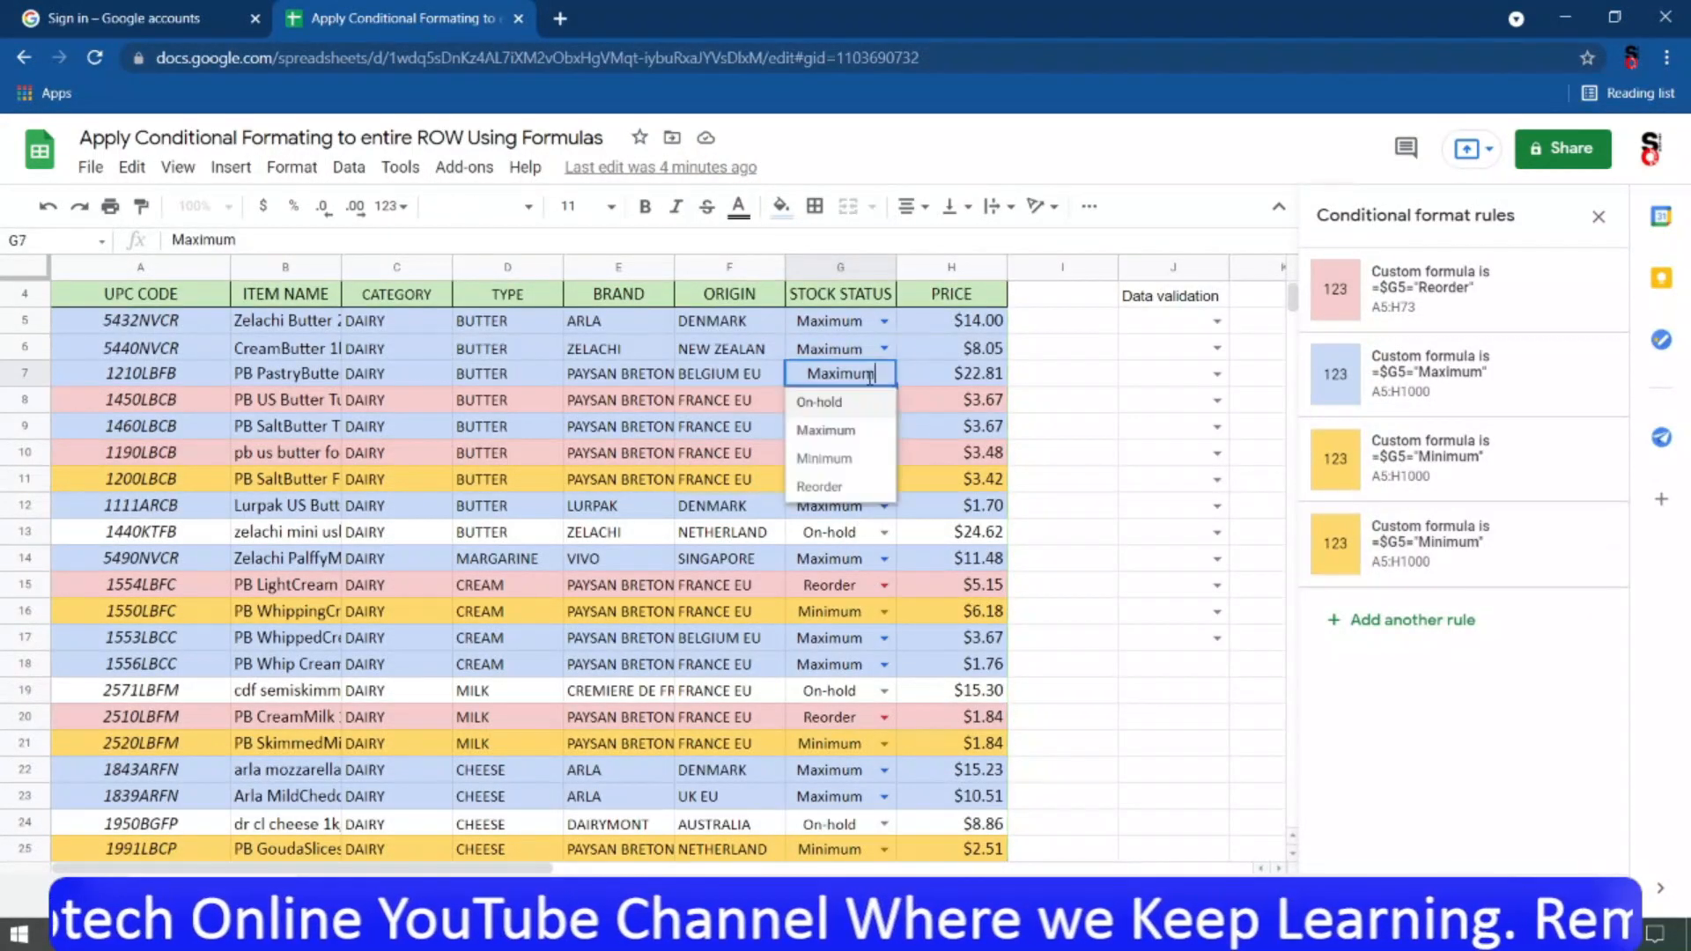
pyautogui.click(828, 459)
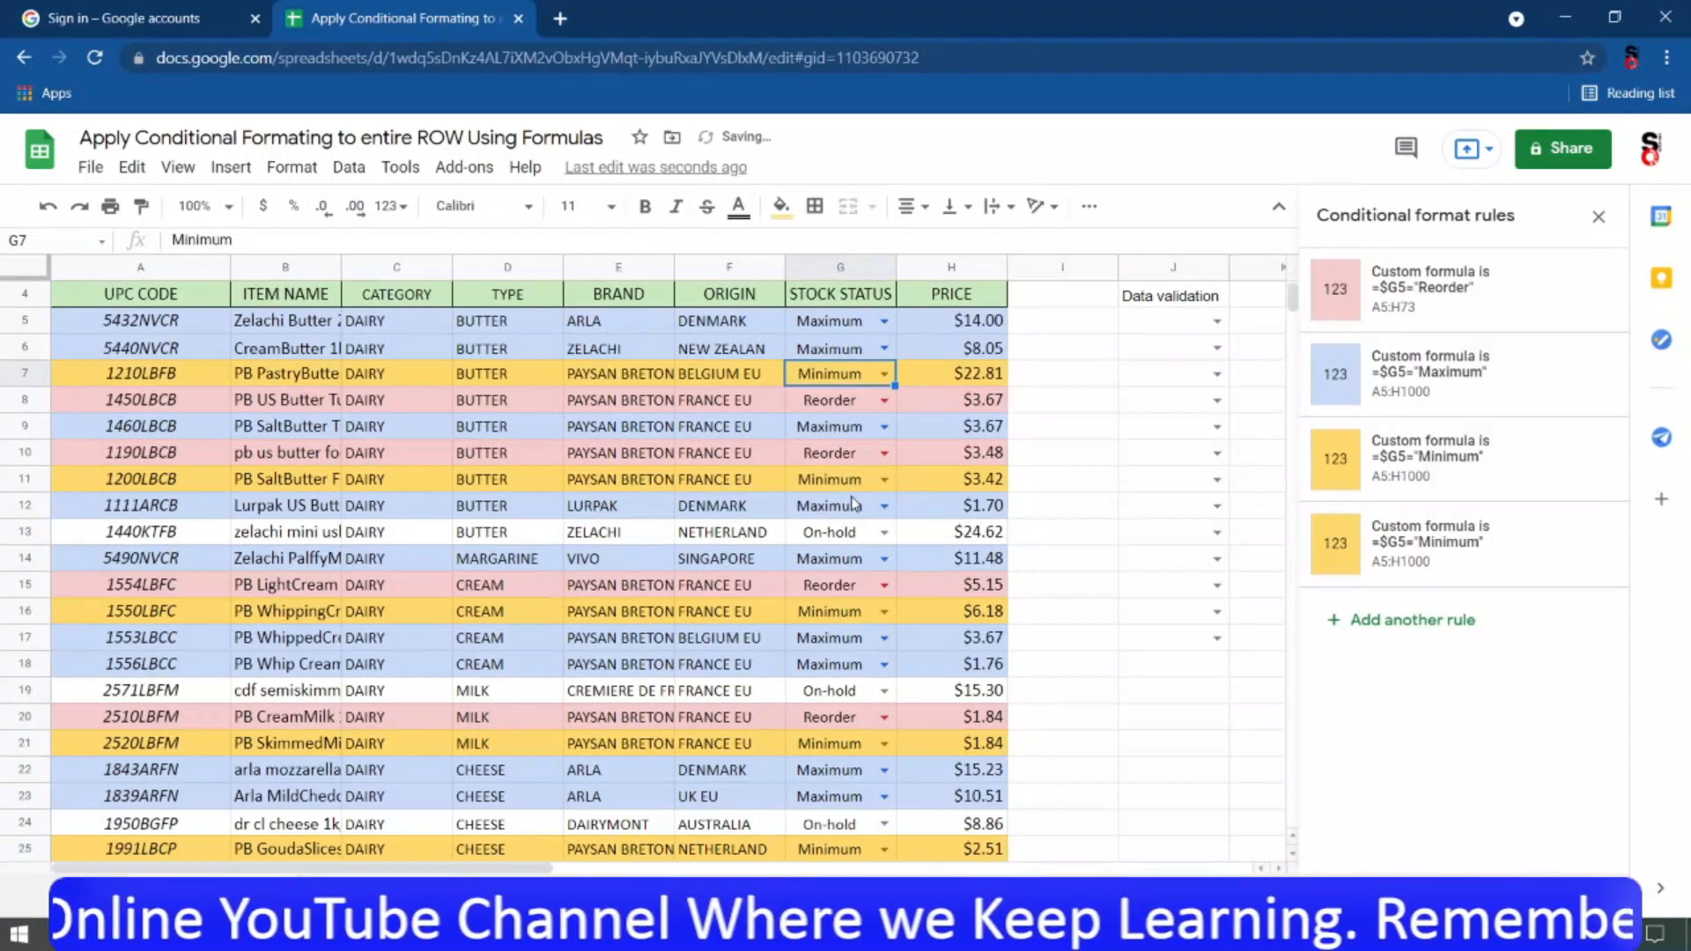
pyautogui.scroll(-20, 863, 577)
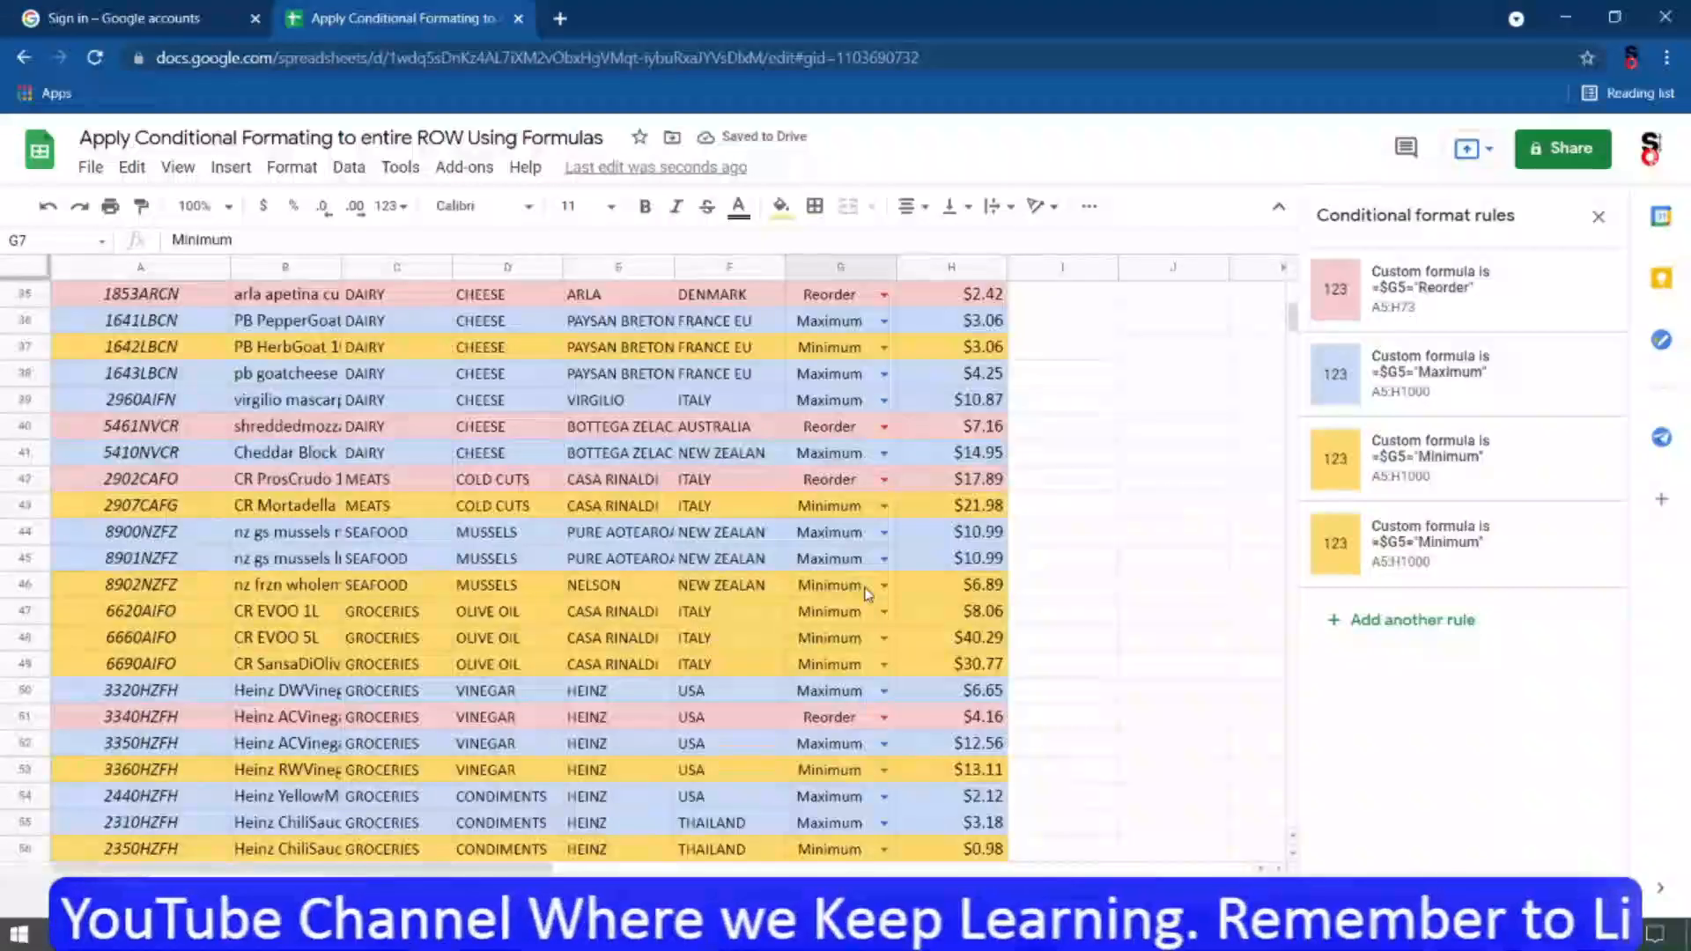
pyautogui.scroll(5, 869, 679)
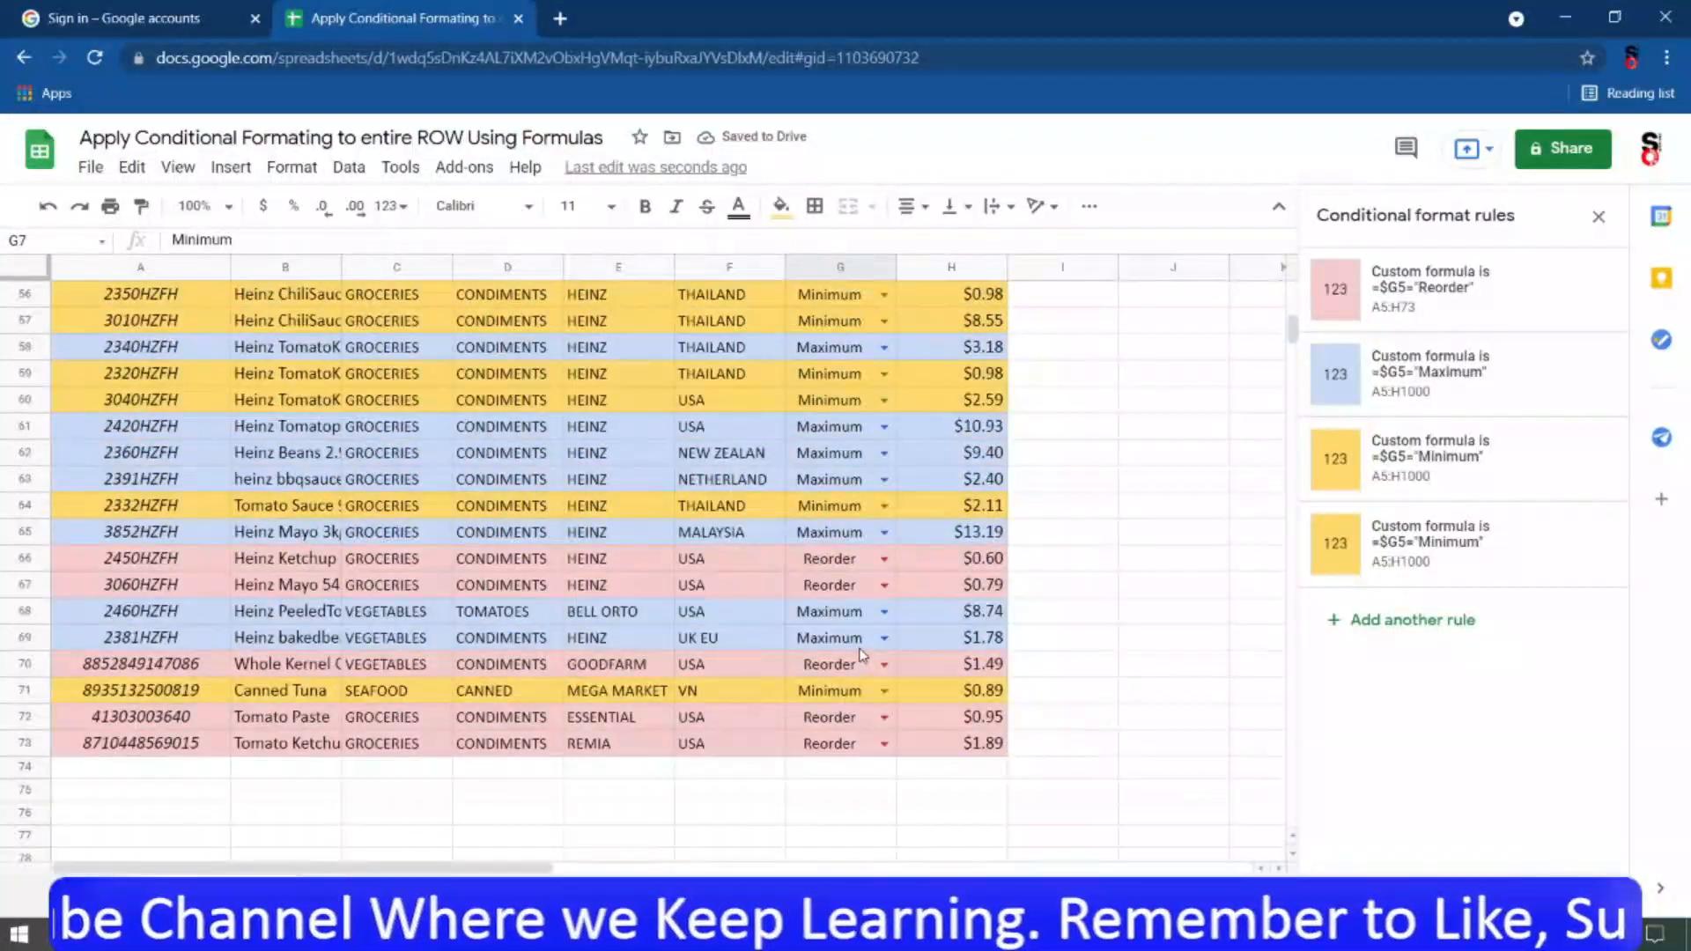
pyautogui.scroll(-4, 868, 687)
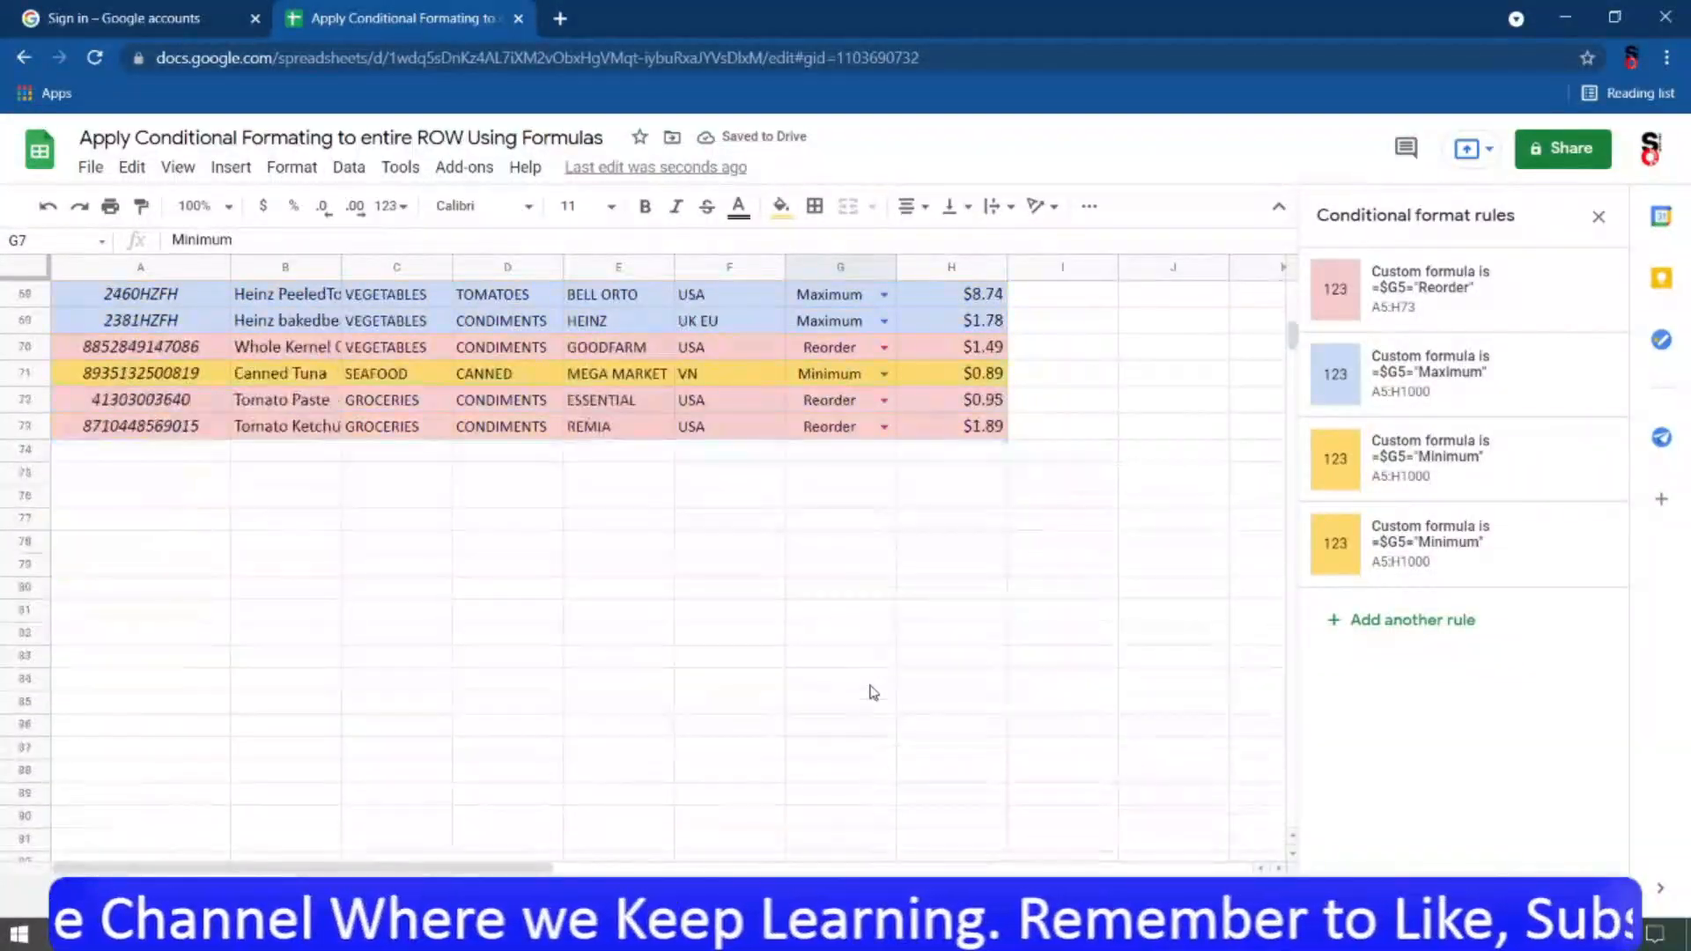
pyautogui.click(25, 427)
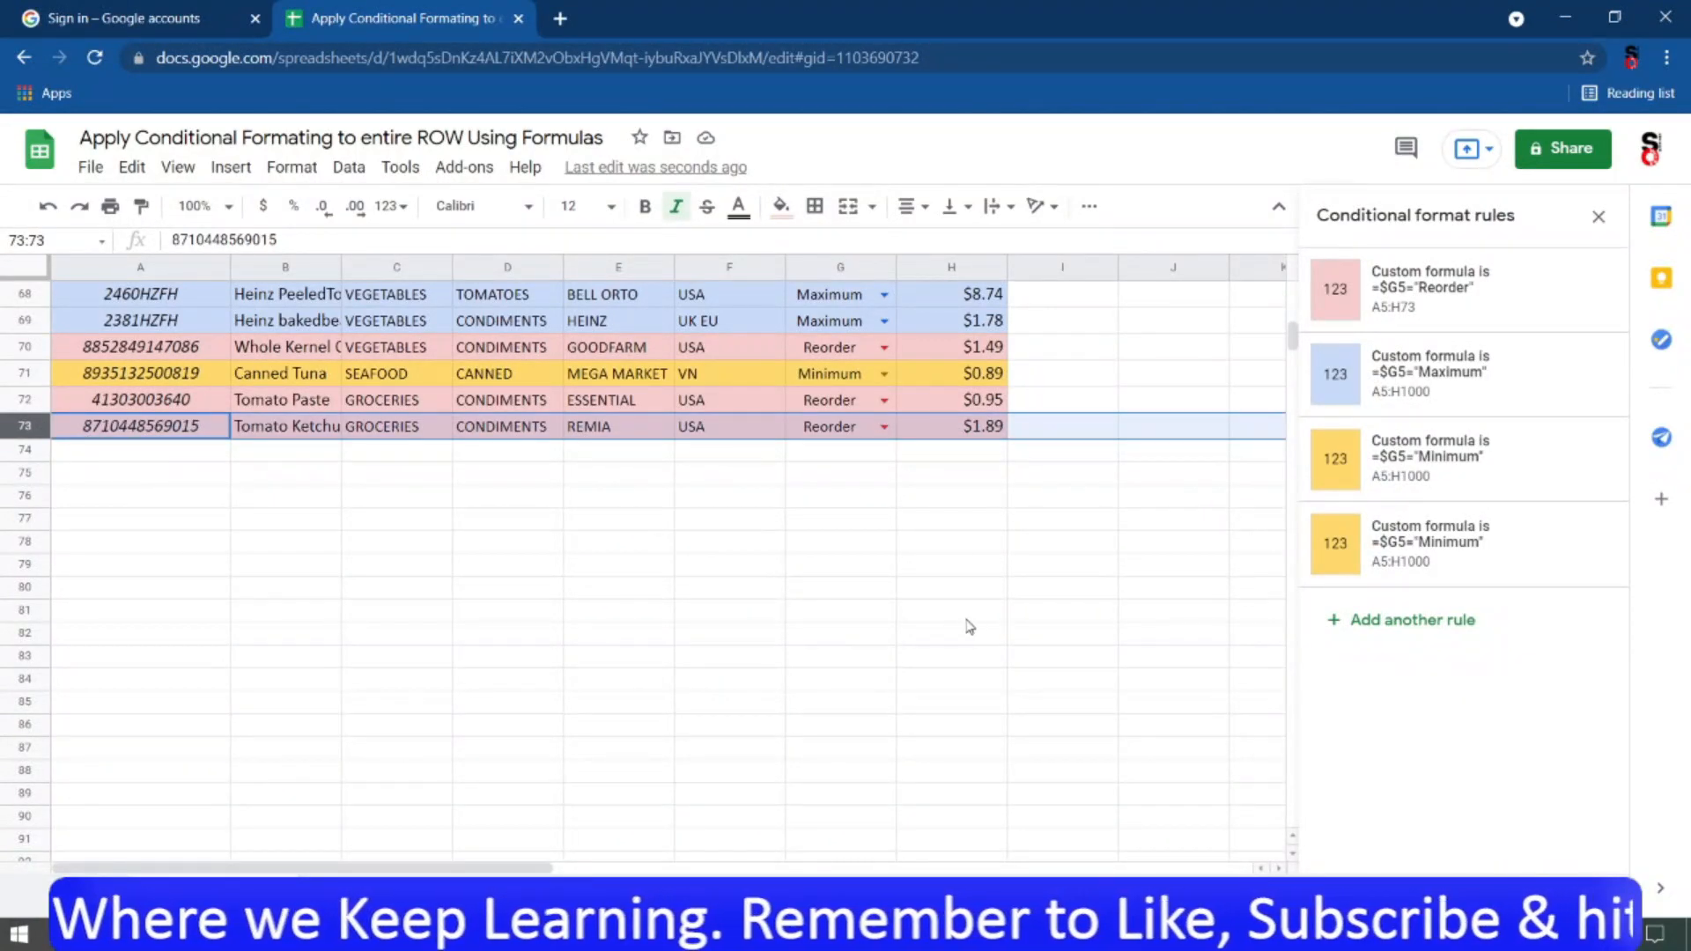
# Switch to the product list sheet that has the RegExMatch rule and check the condition formulas listed in column O.
pyautogui.click(869, 457)
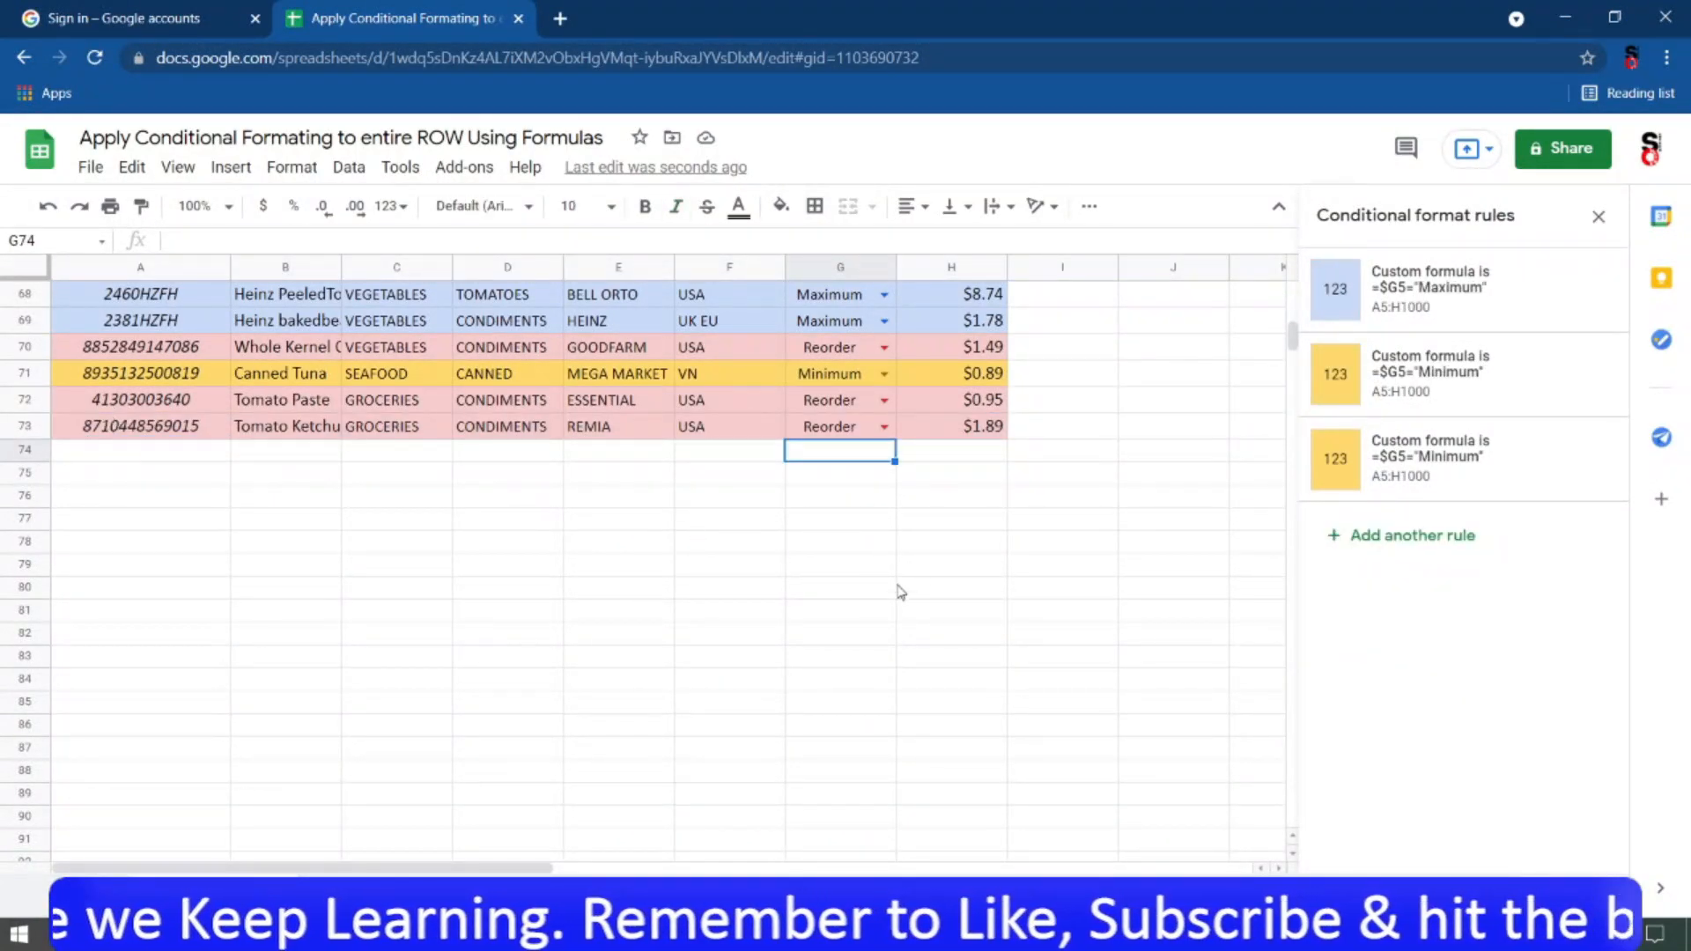
pyautogui.scroll(20, 898, 591)
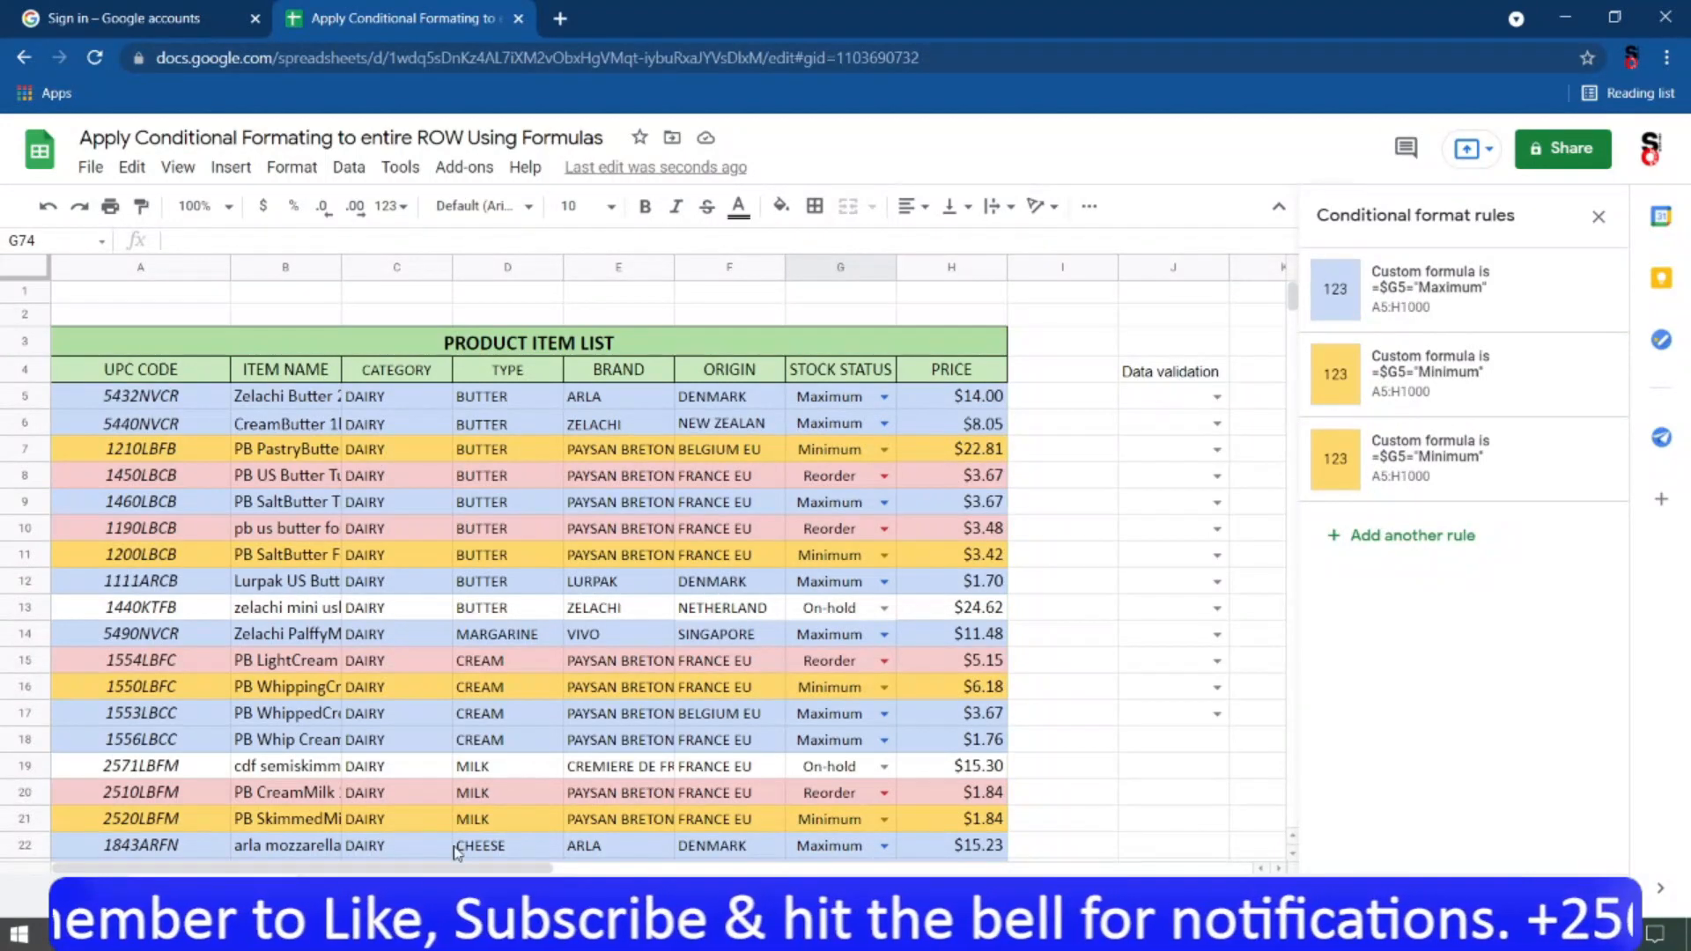
pyautogui.click(231, 894)
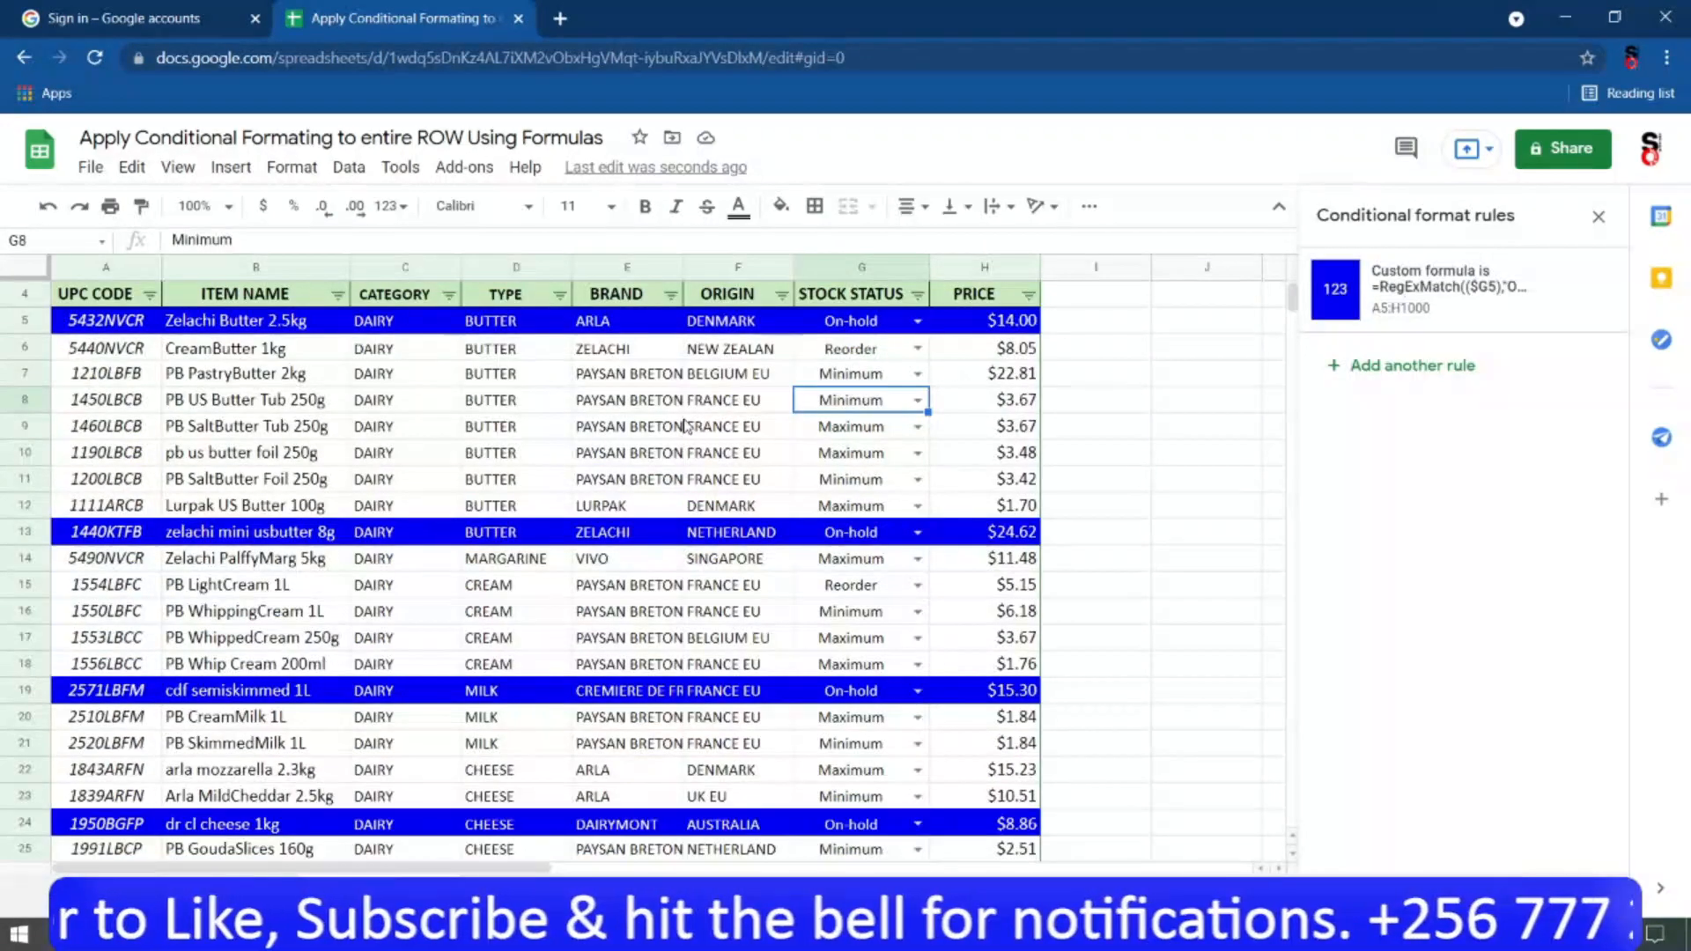
pyautogui.click(1000, 400)
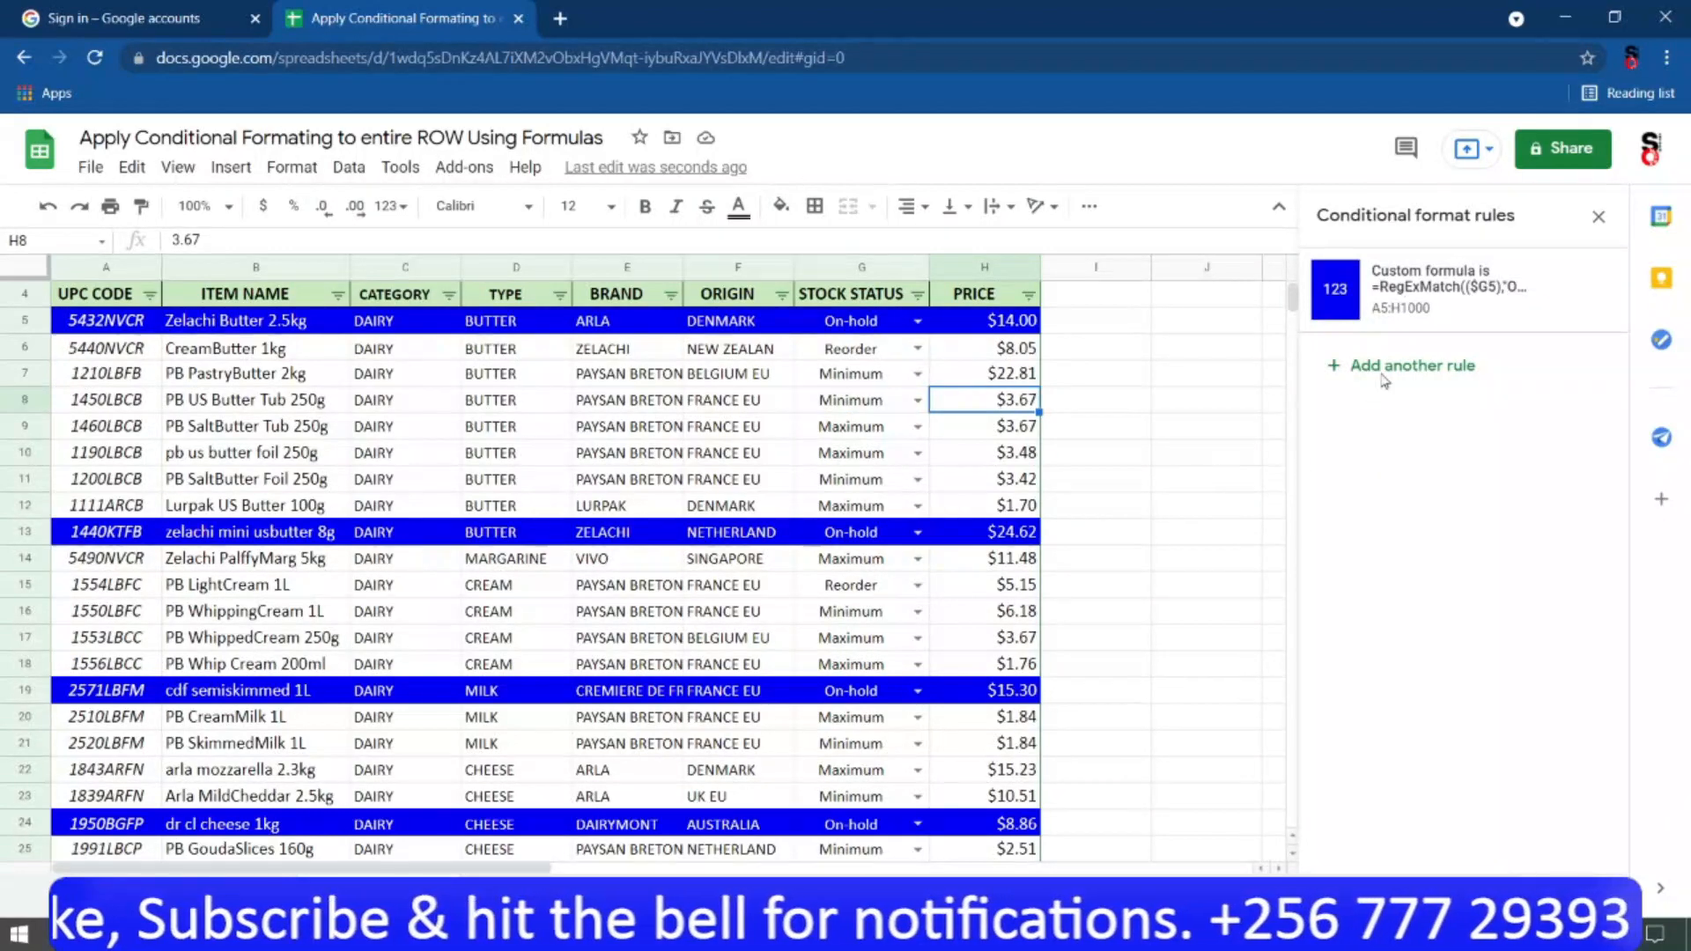
pyautogui.moveTo(543, 872); pyautogui.dragTo(889, 866)
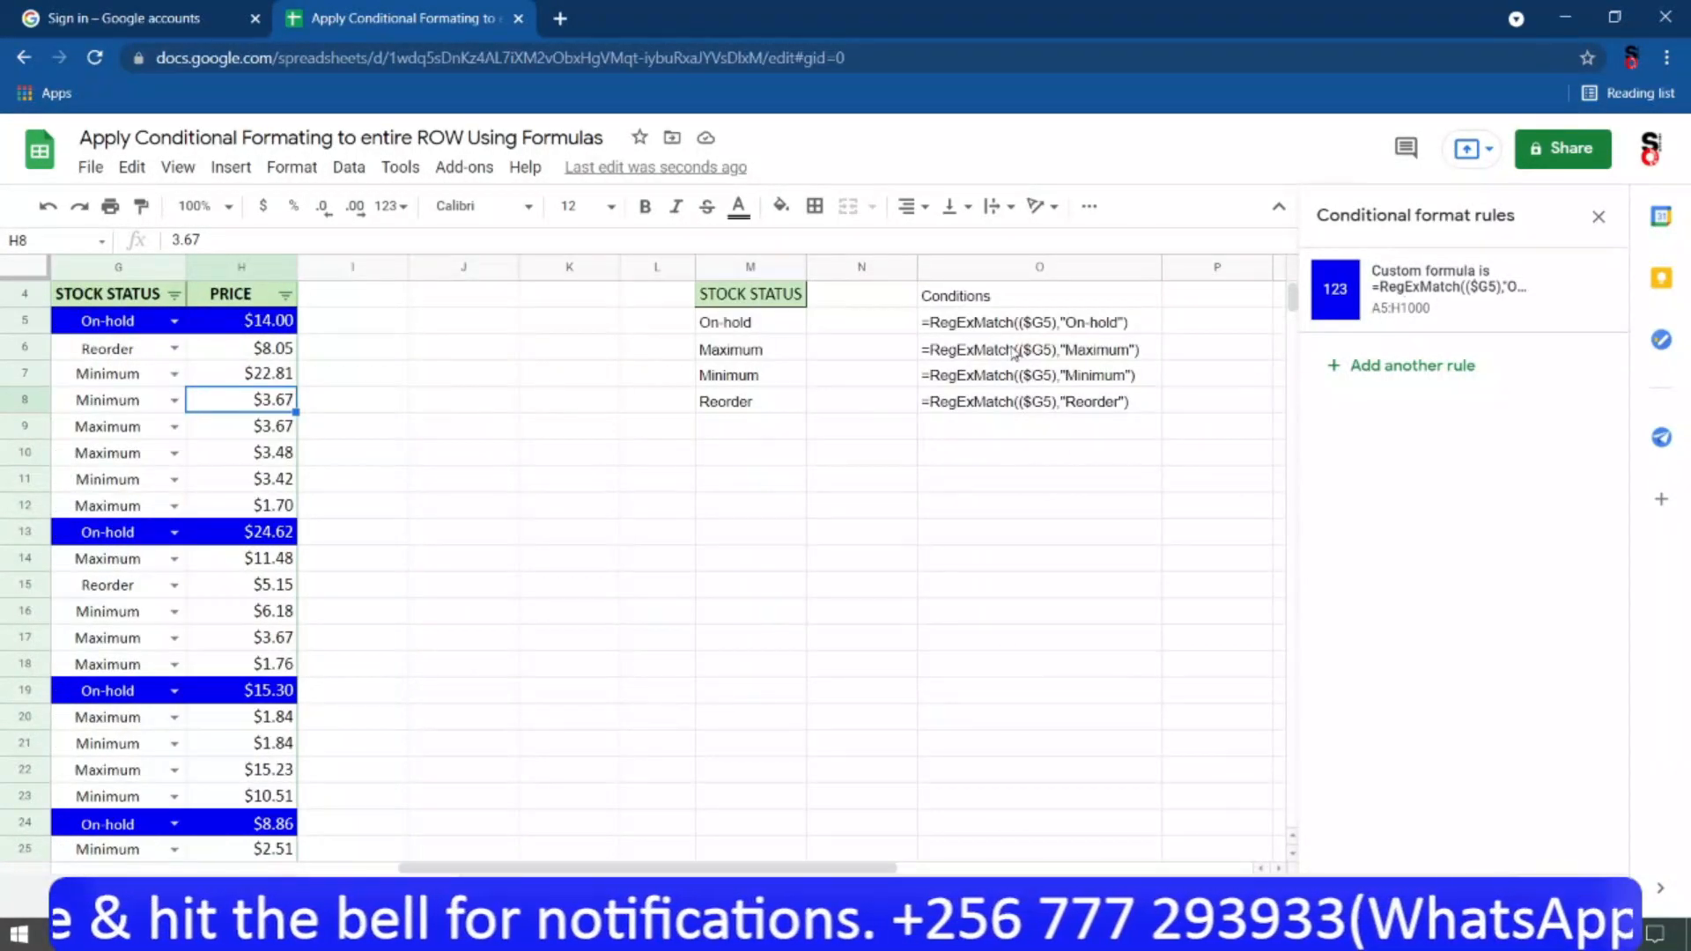
pyautogui.click(989, 331)
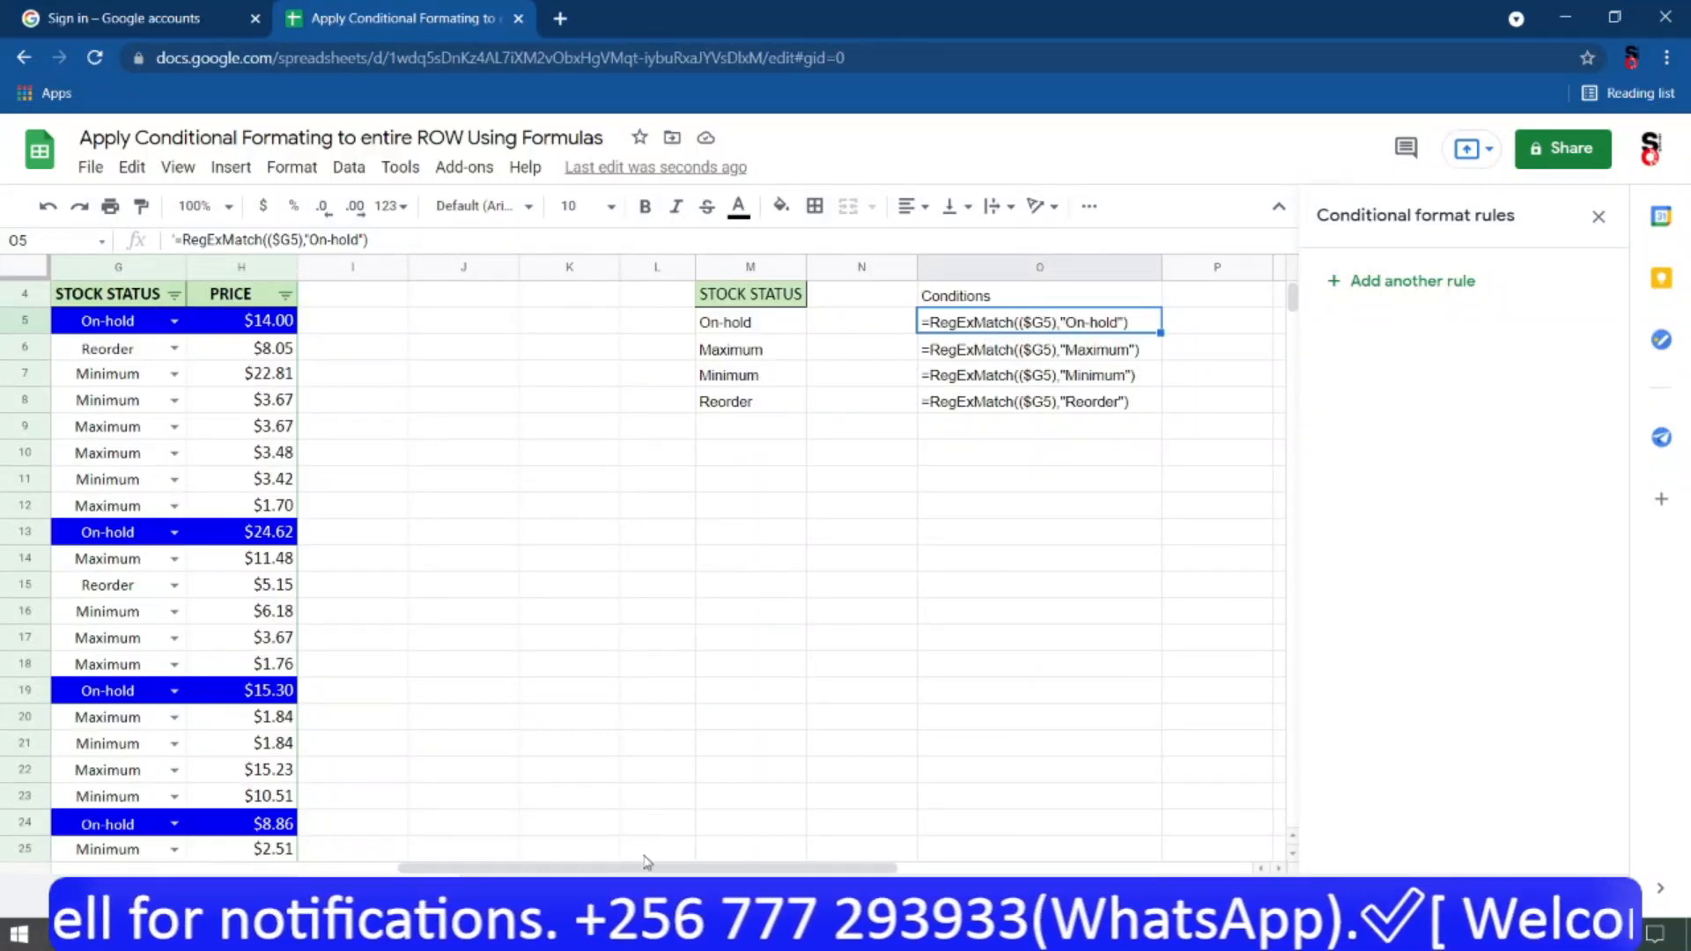
pyautogui.moveTo(634, 872); pyautogui.dragTo(291, 869)
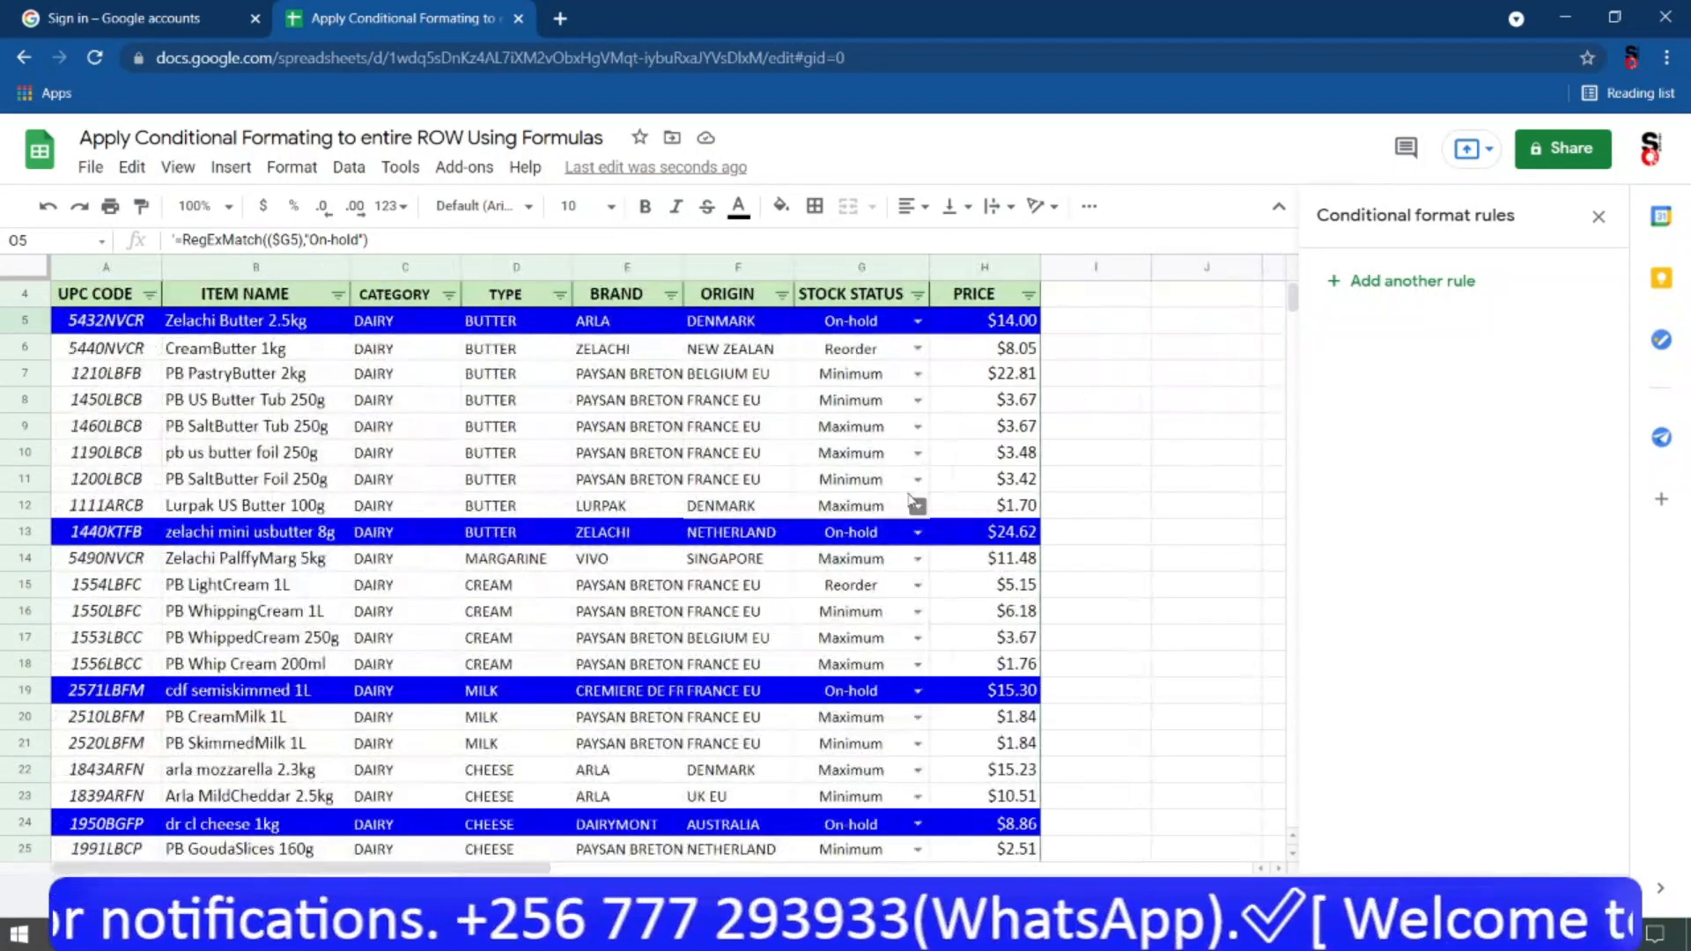
# Select the product data A5:H73 and open its conditional formatting rules.
pyautogui.click(868, 353)
pyautogui.click(87, 324)
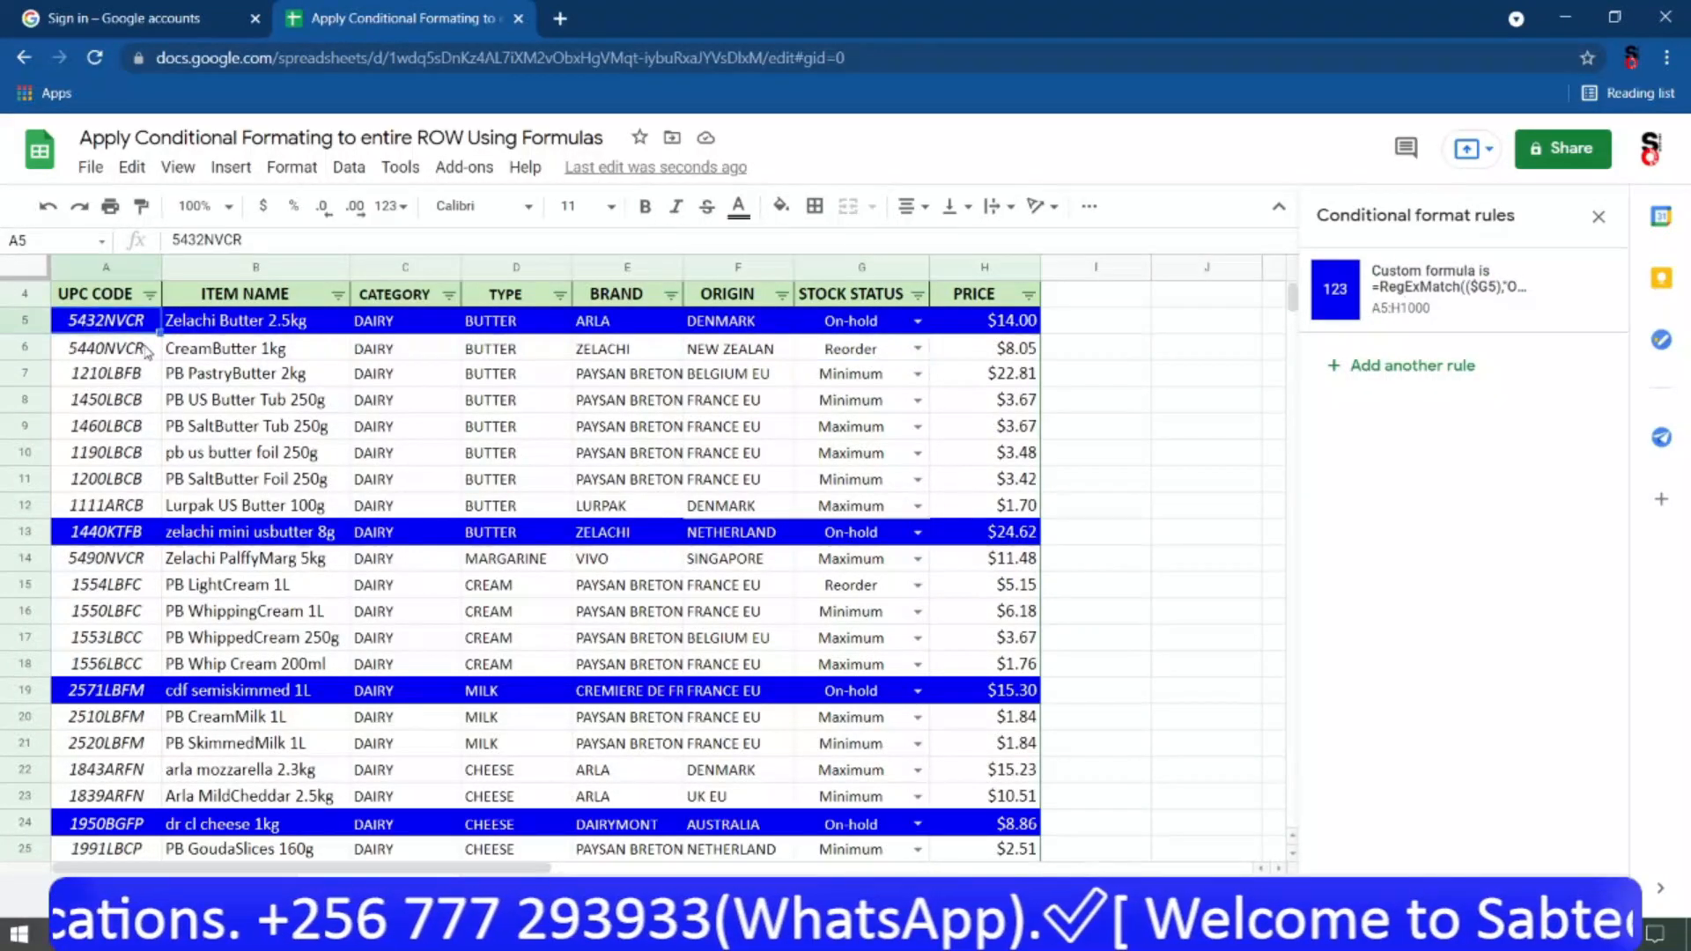
pyautogui.hotkey('ctrl', 'shift', 'Right')
pyautogui.hotkey('ctrl', 'shift', 'Down')
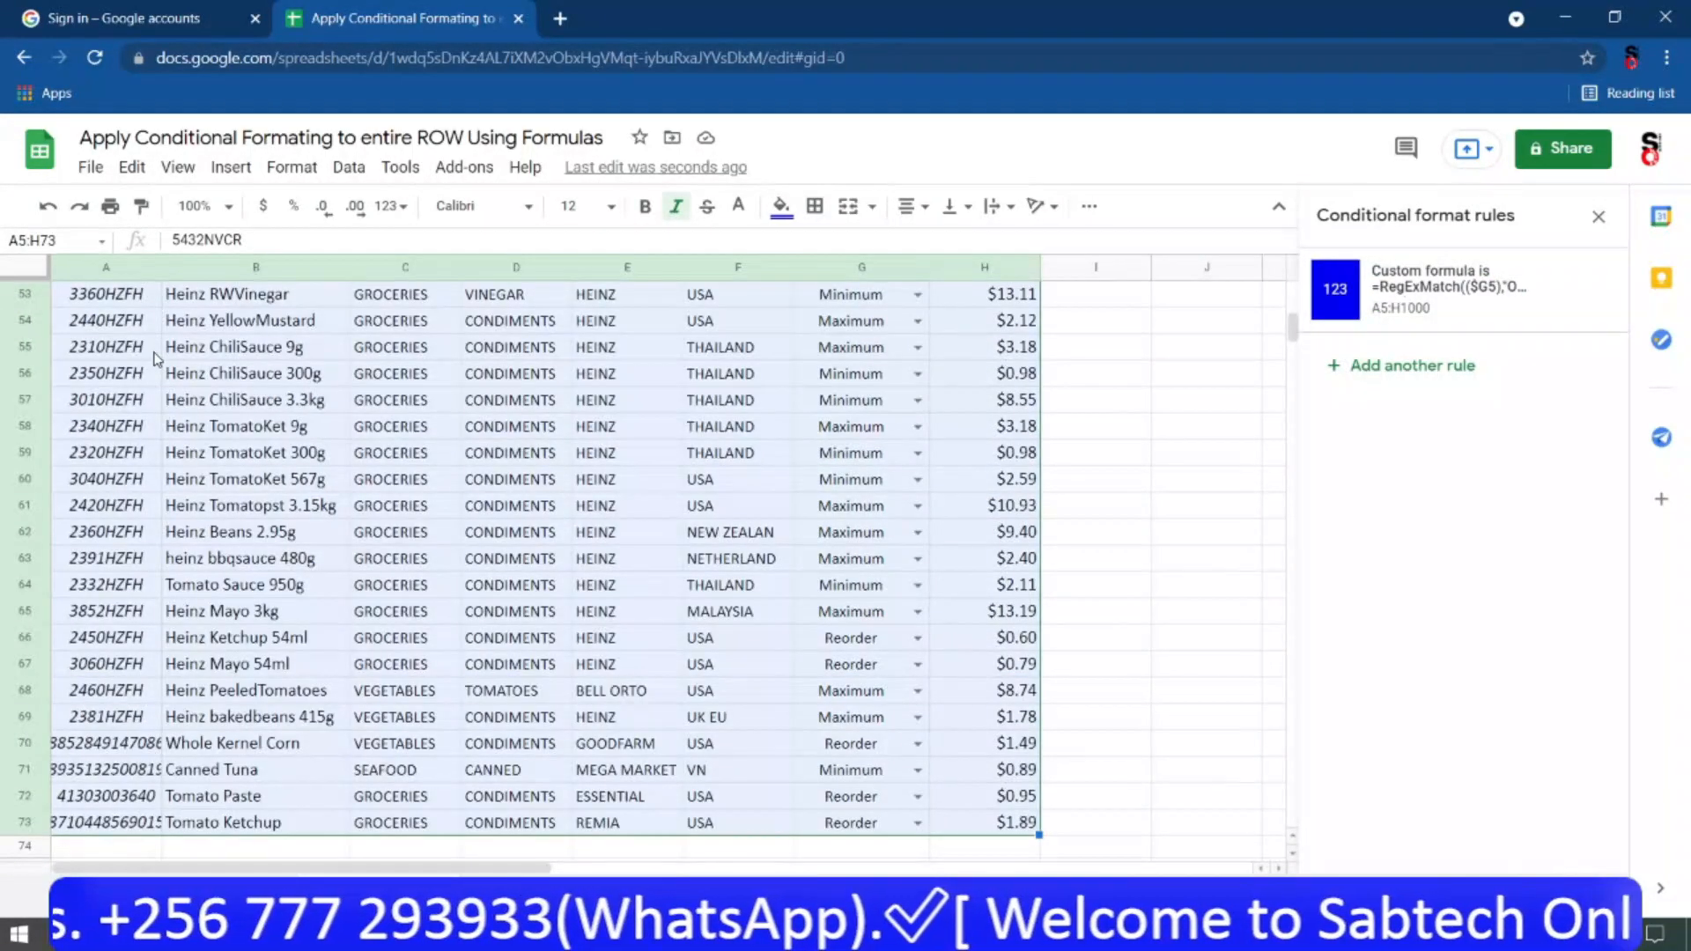
pyautogui.scroll(15, 392, 283)
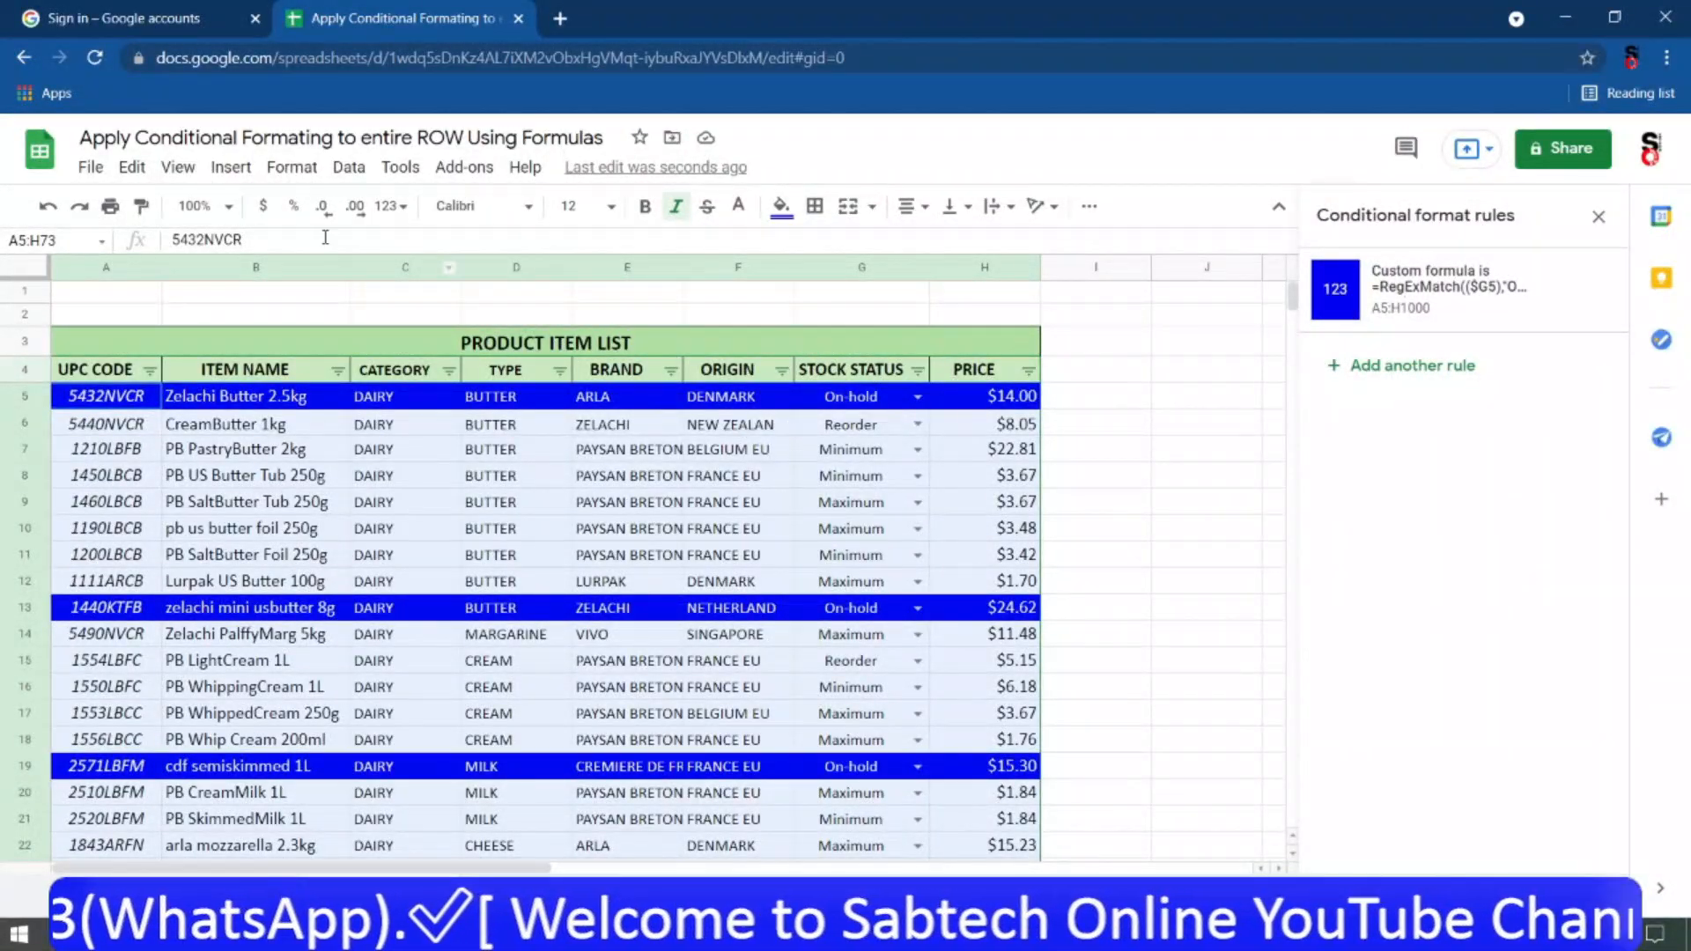
pyautogui.click(291, 167)
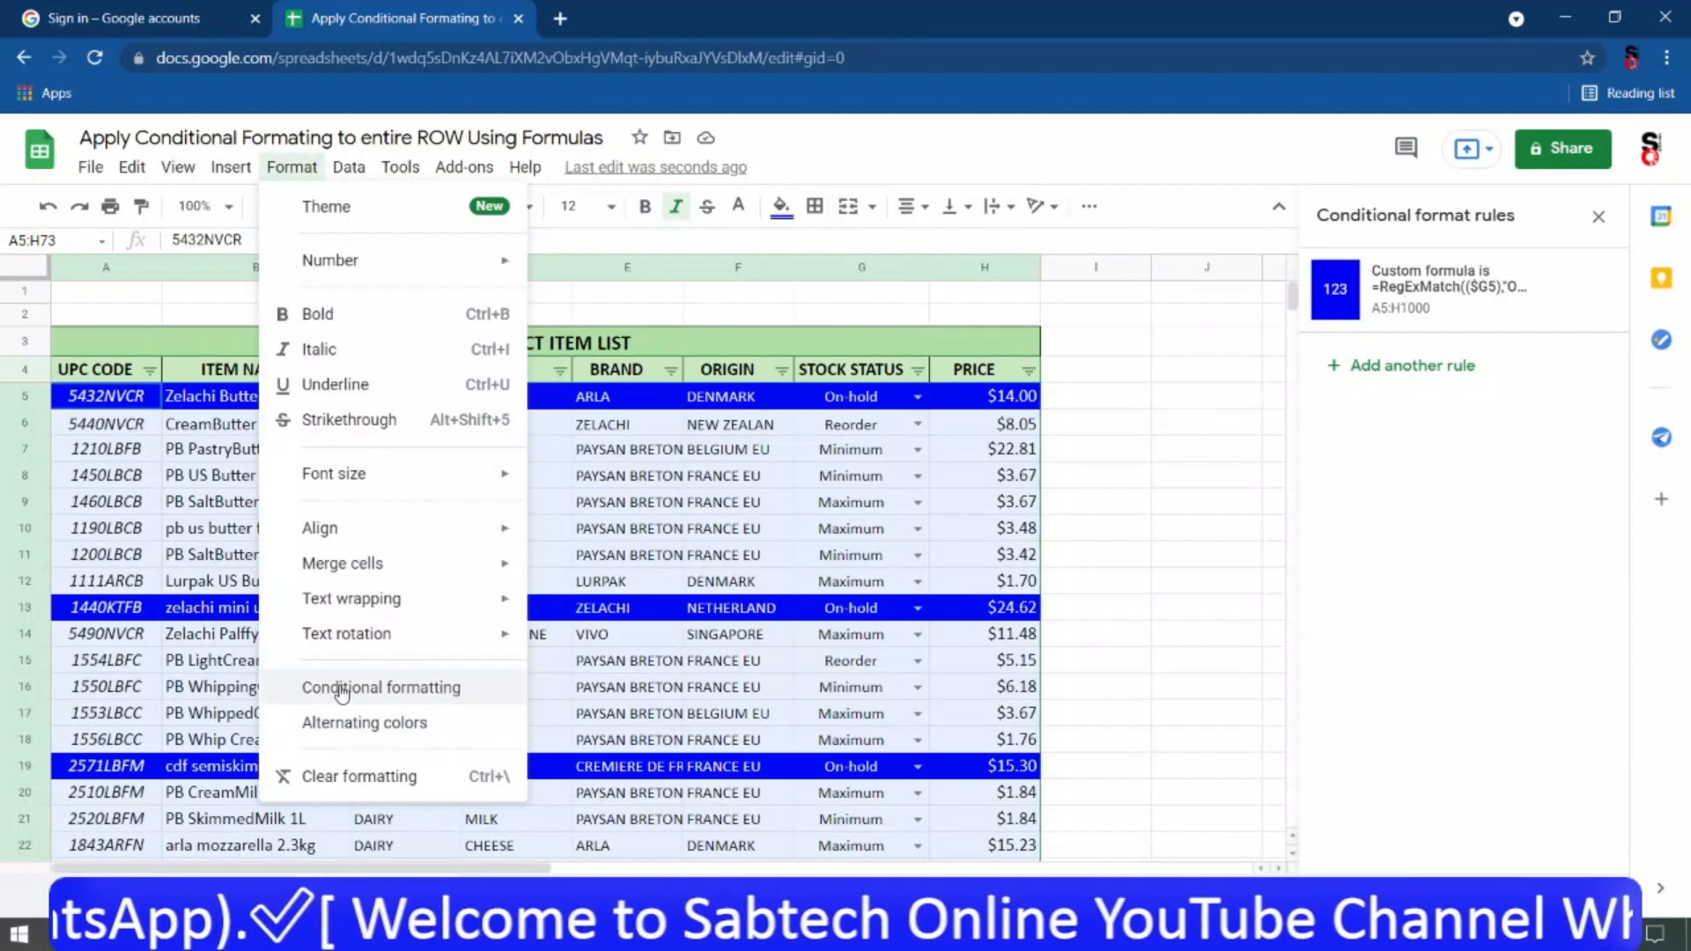
pyautogui.click(343, 692)
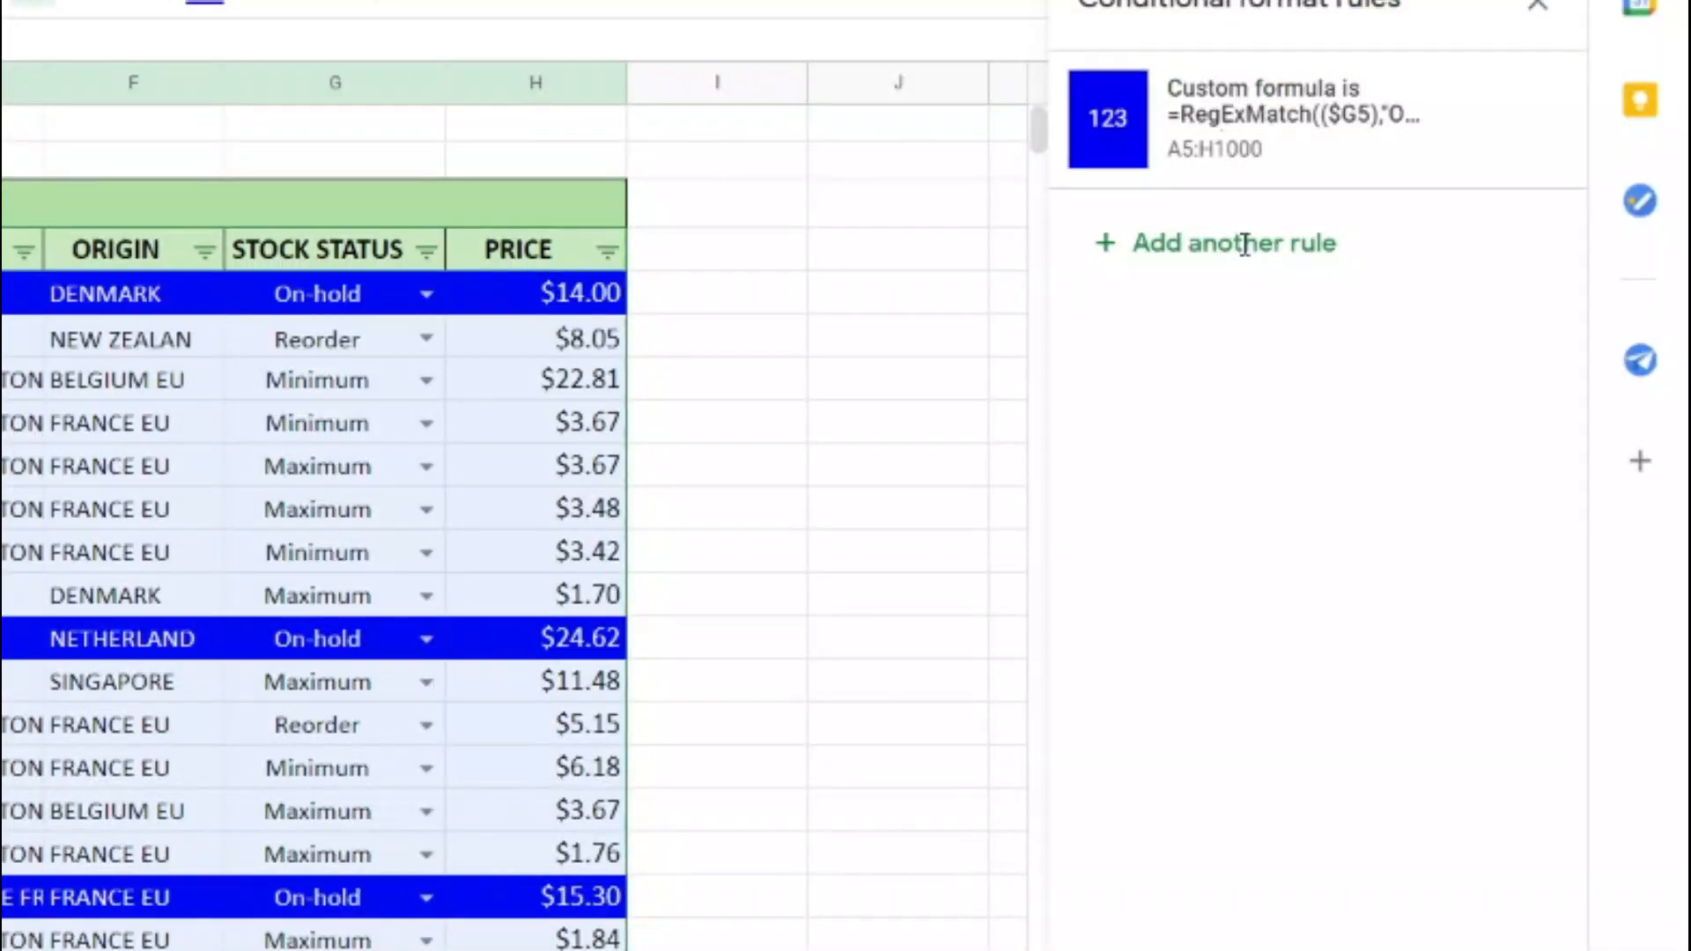
# Add another rule for A5:H73 with the condition set to Custom formula is.
pyautogui.click(1244, 244)
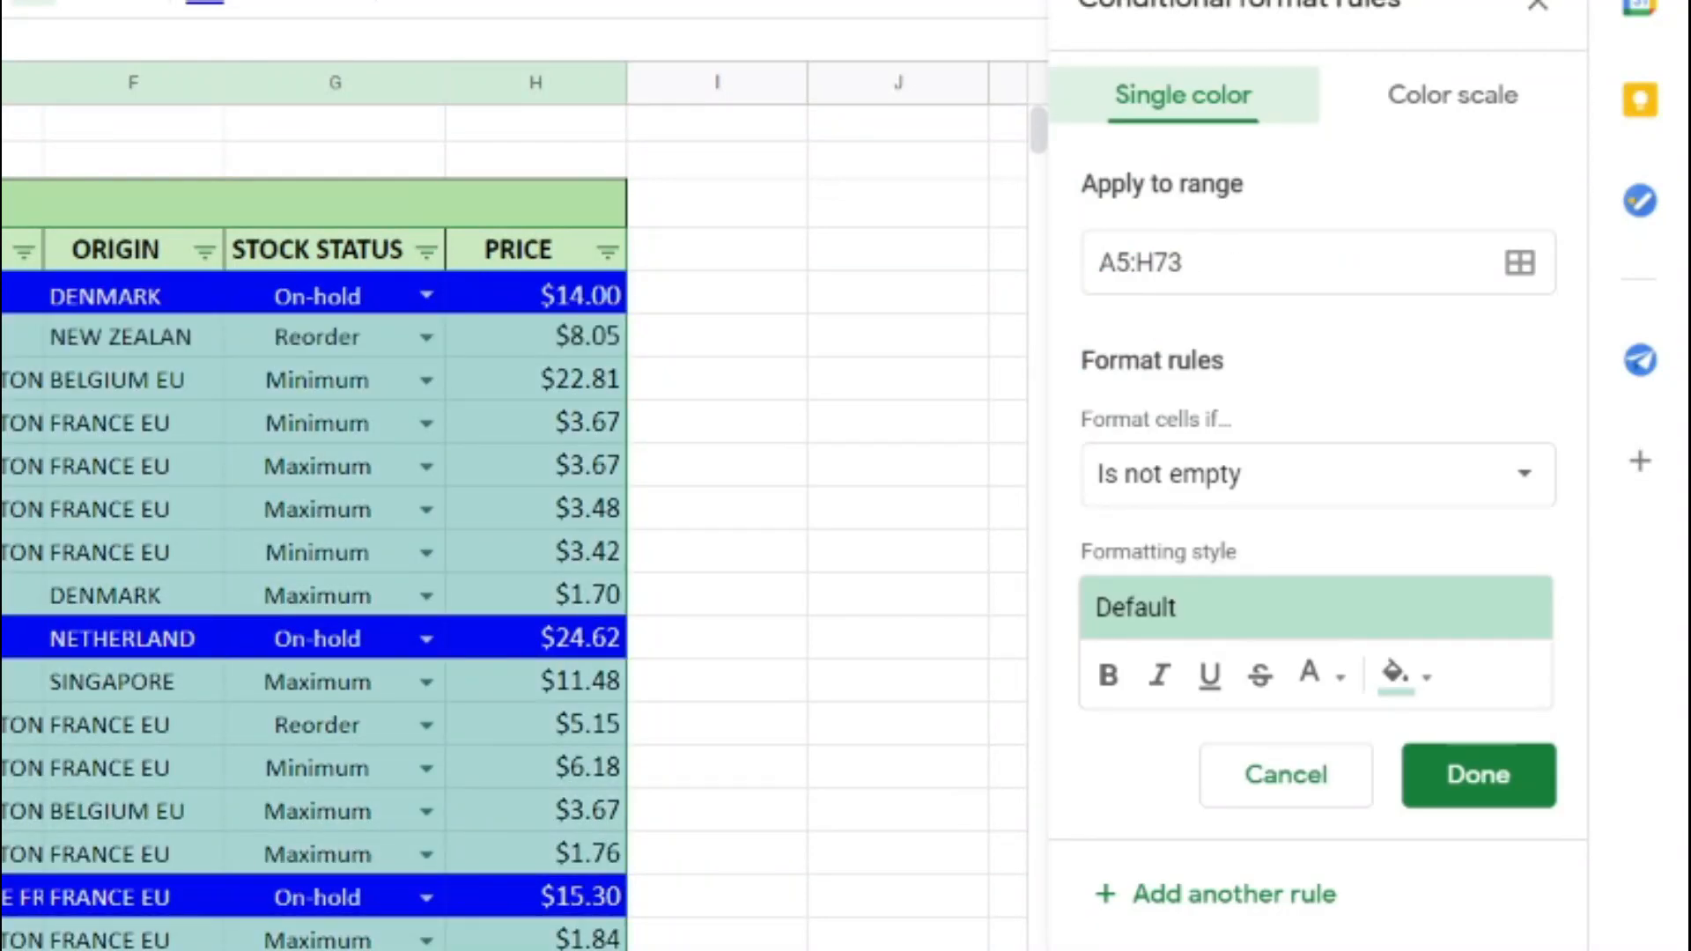
pyautogui.click(1249, 483)
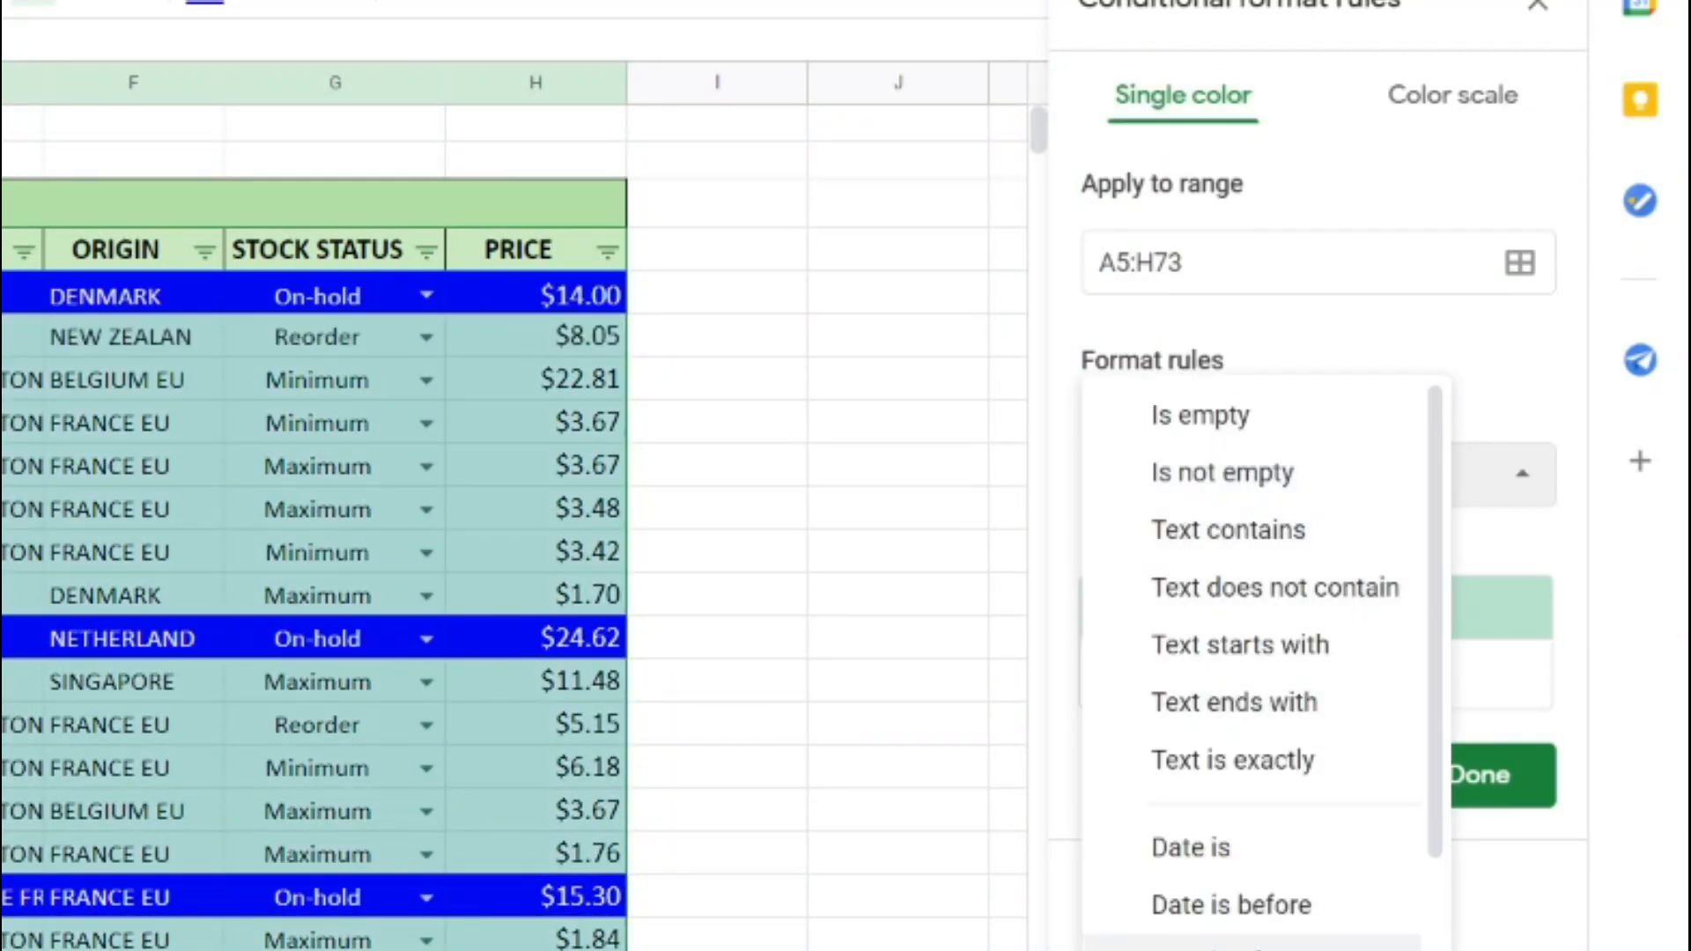
pyautogui.scroll(-3, 1259, 661)
pyautogui.click(1220, 949)
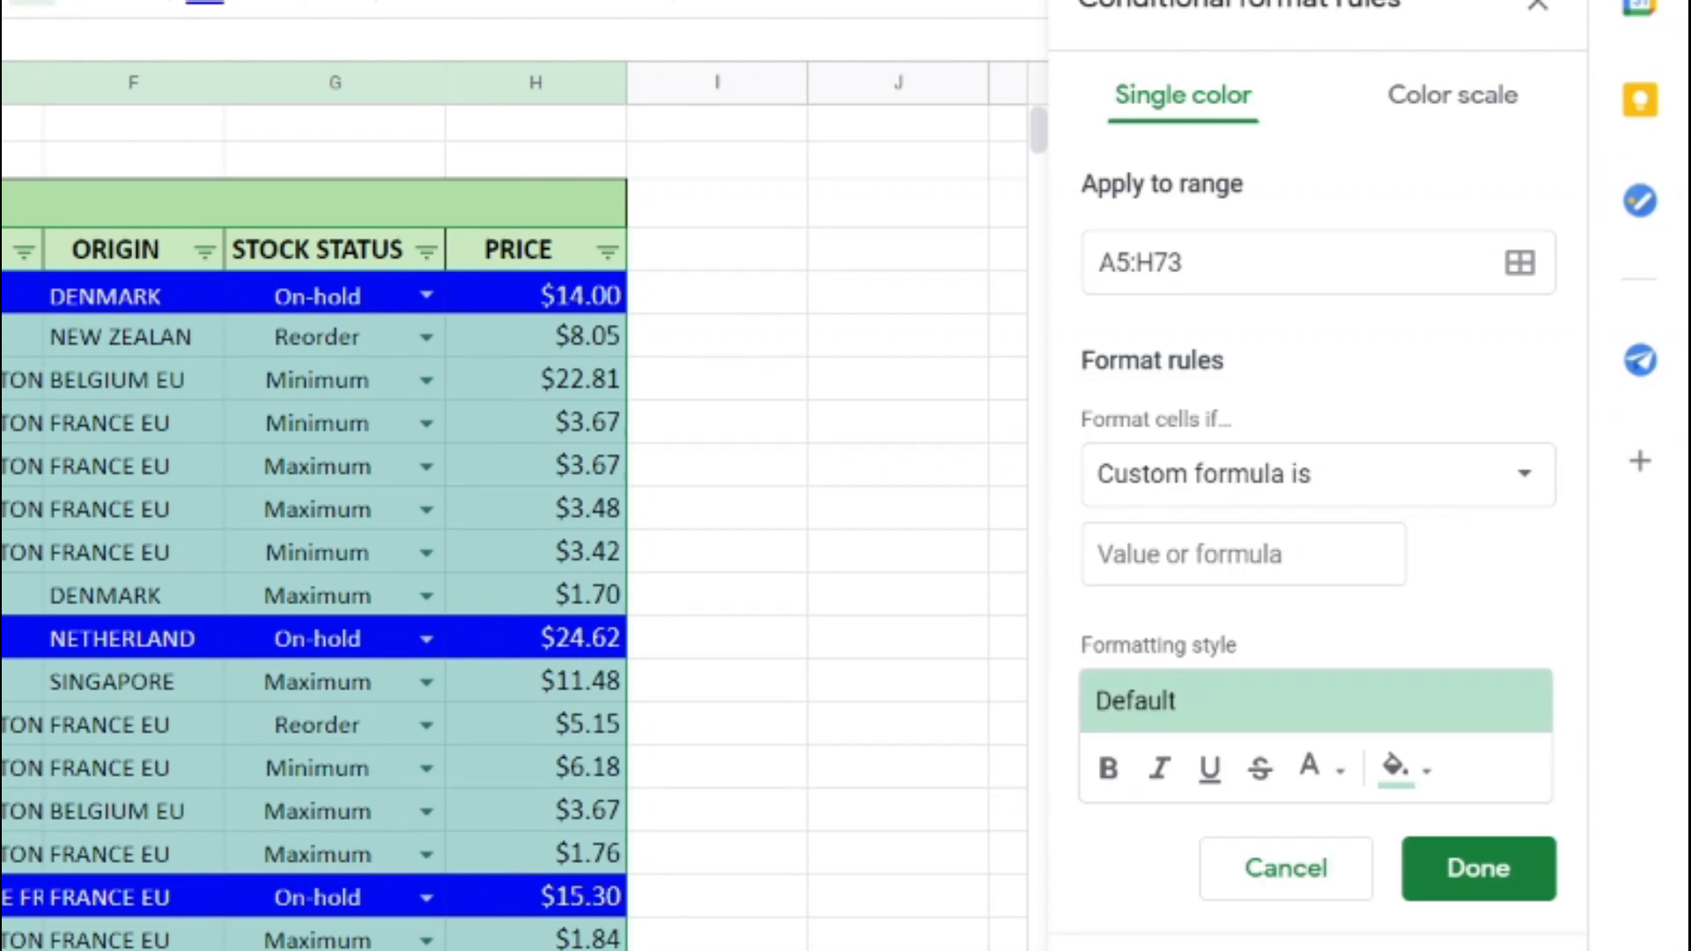
# Begin the rule's custom formula with the function name =RegExmatch.
pyautogui.click(1156, 551)
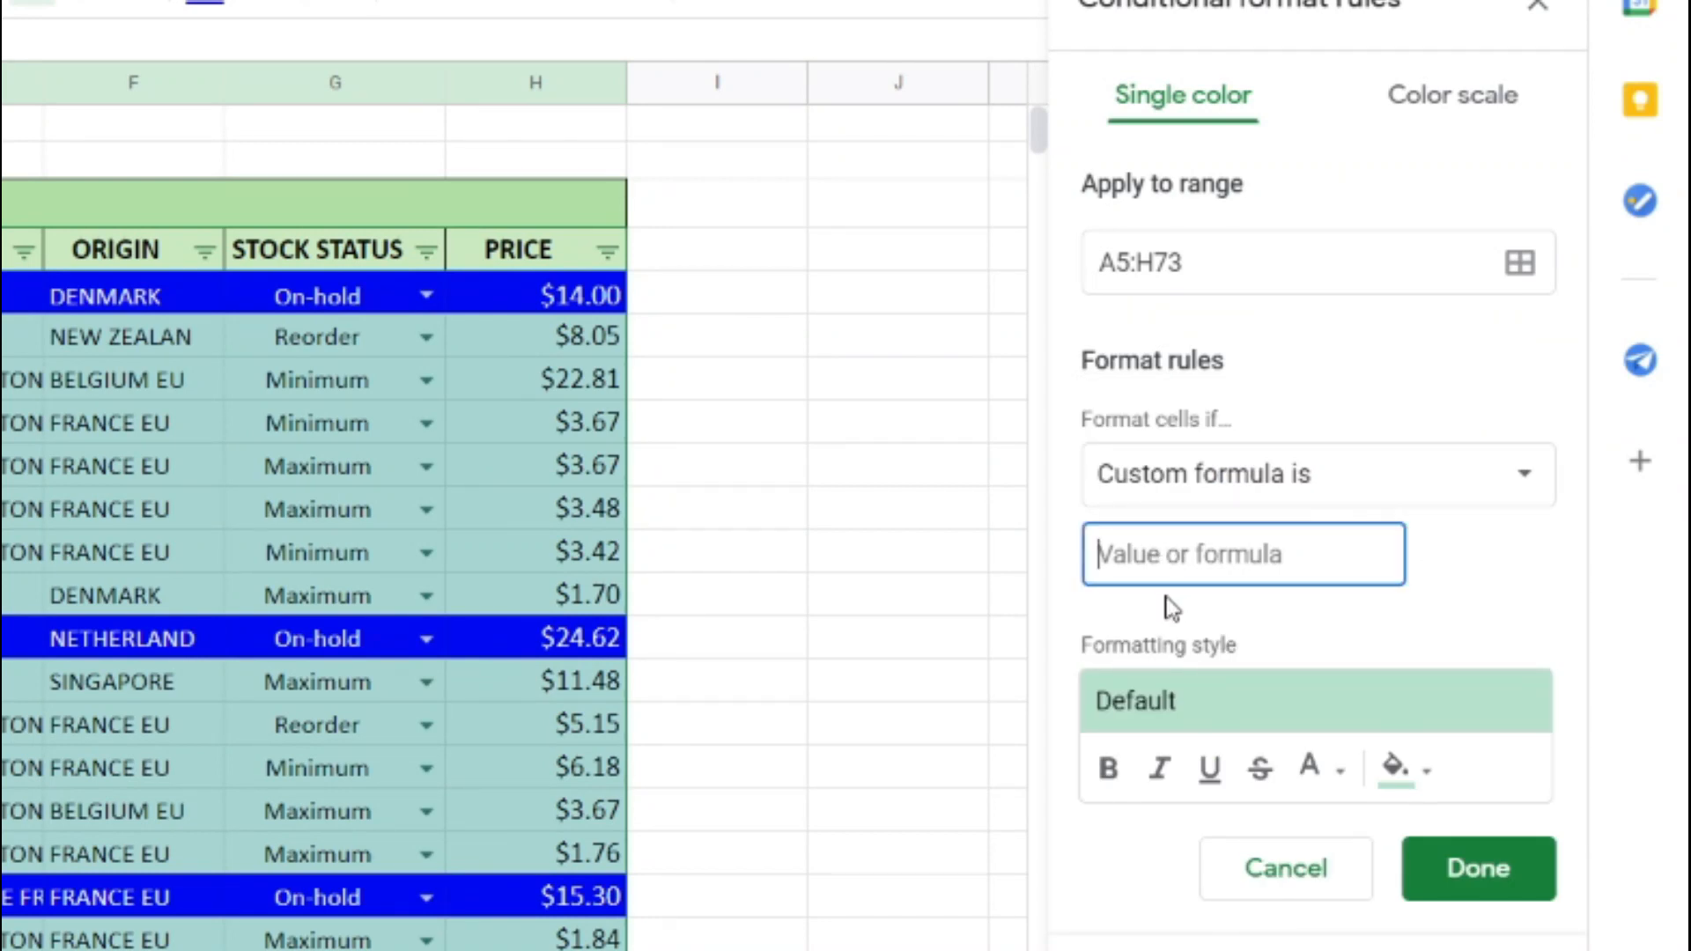
pyautogui.write('=')
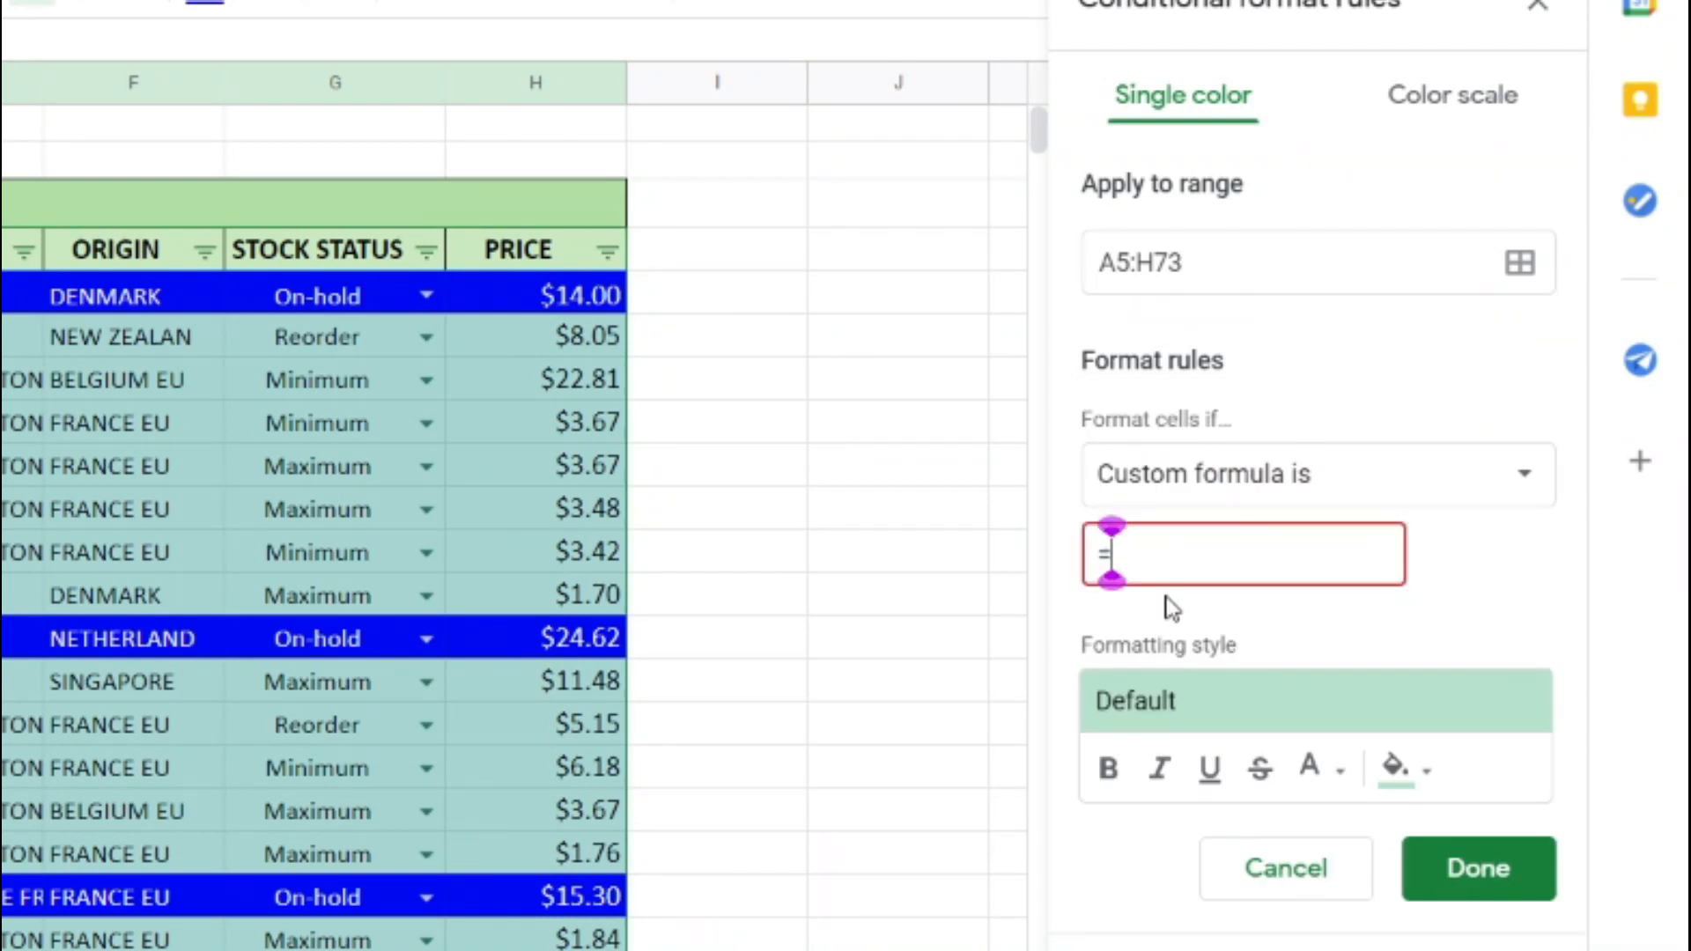
pyautogui.write('Reg')
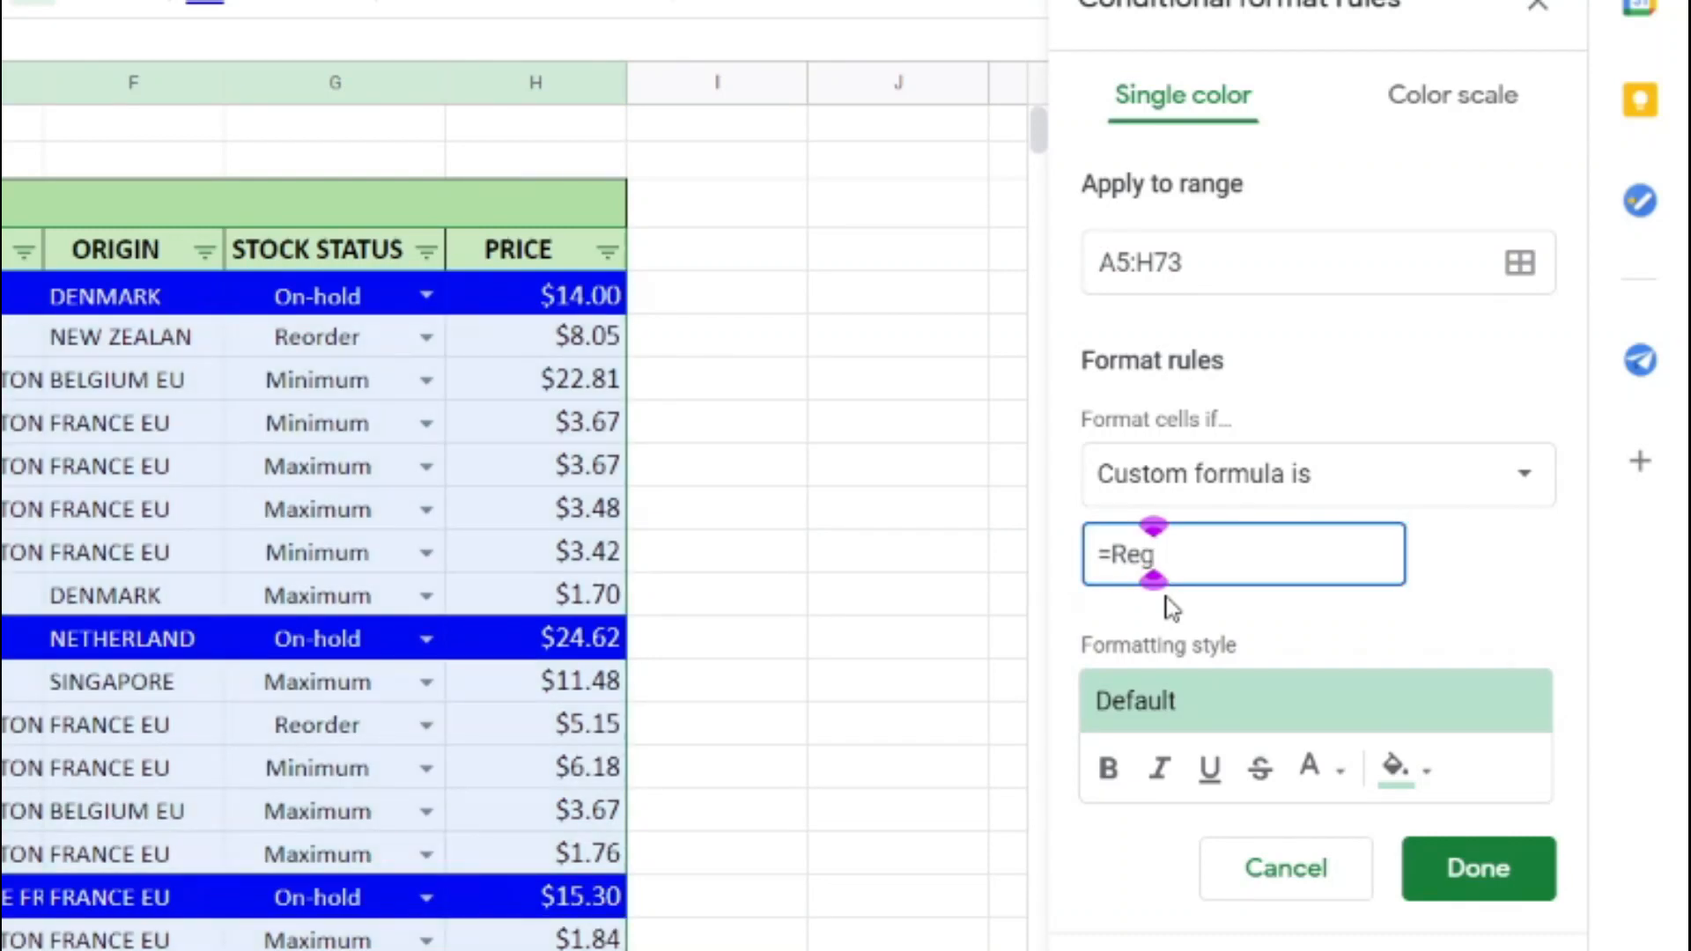
pyautogui.write('e')
pyautogui.press('BackSpace')
pyautogui.write('Ex')
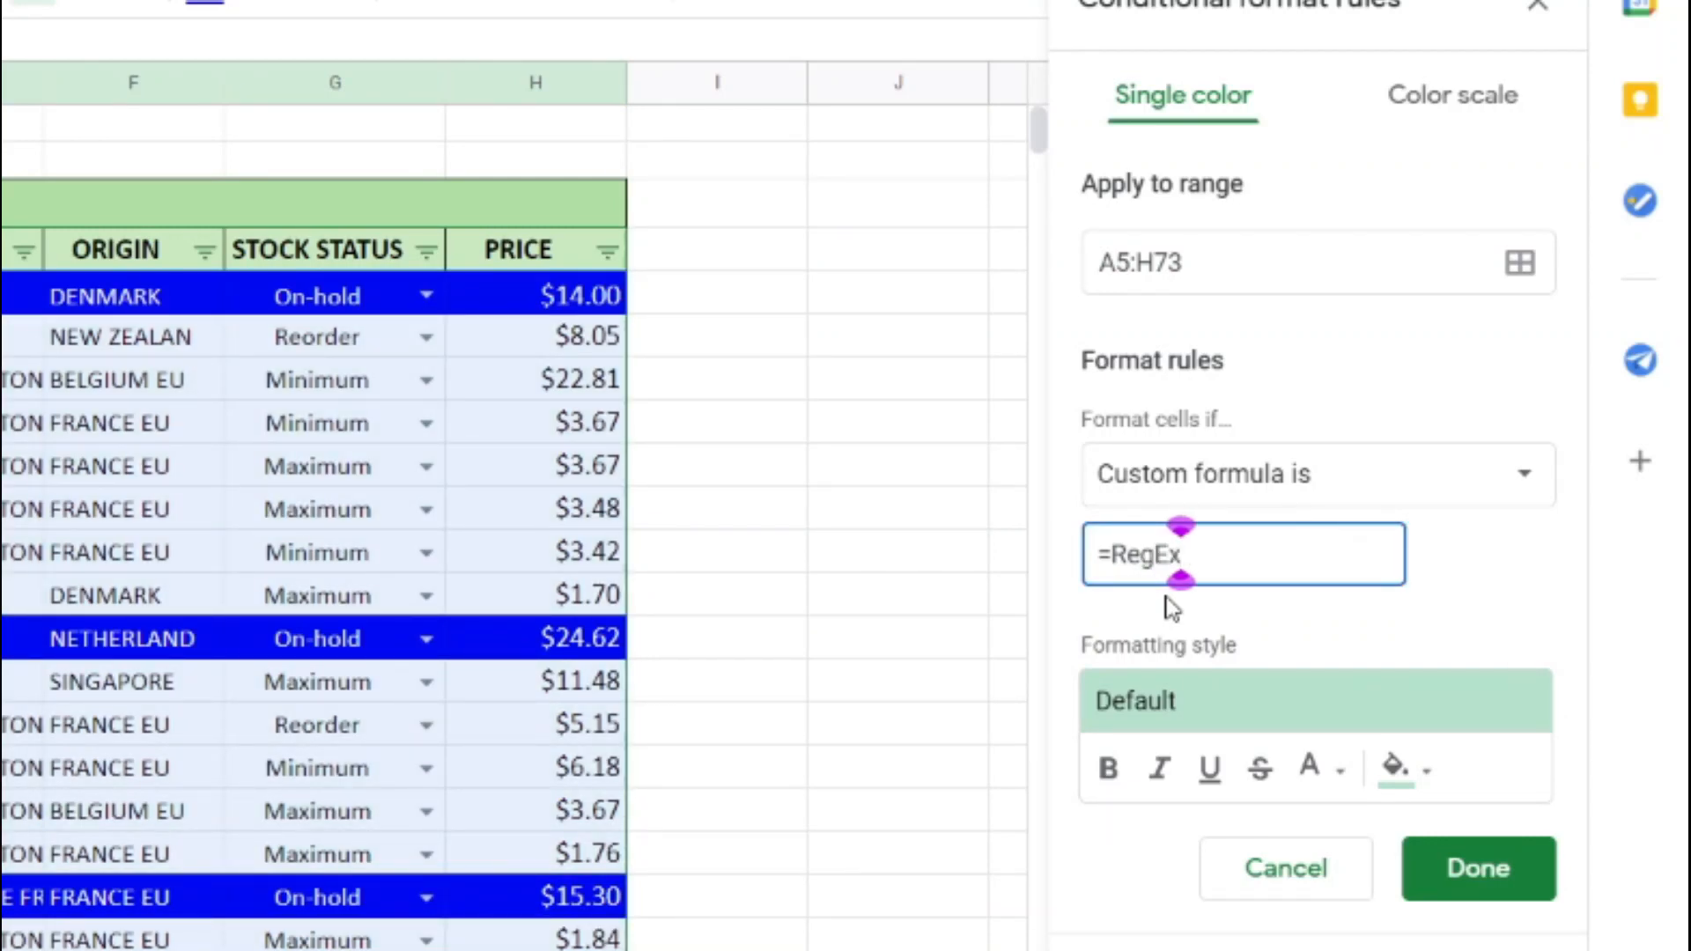
pyautogui.write('match')
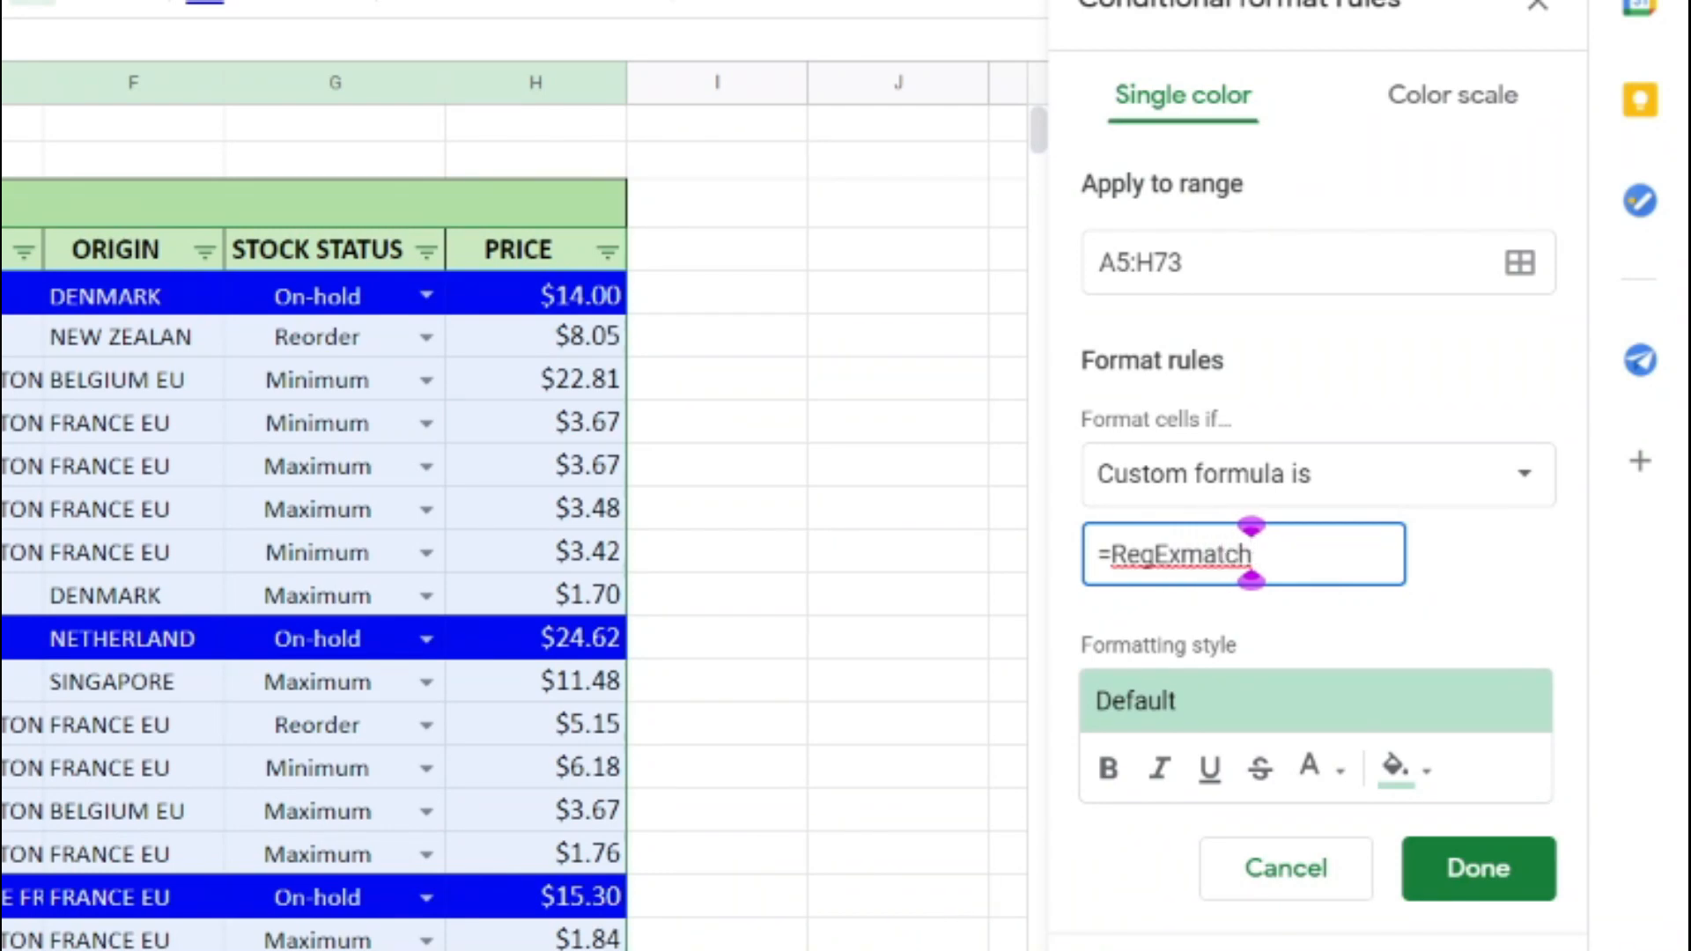
# Compare with the conditions in column O and add the bracketed reference ($G5) as the function's first argument, followed by a comma.
pyautogui.hscroll(10, 511, 528)
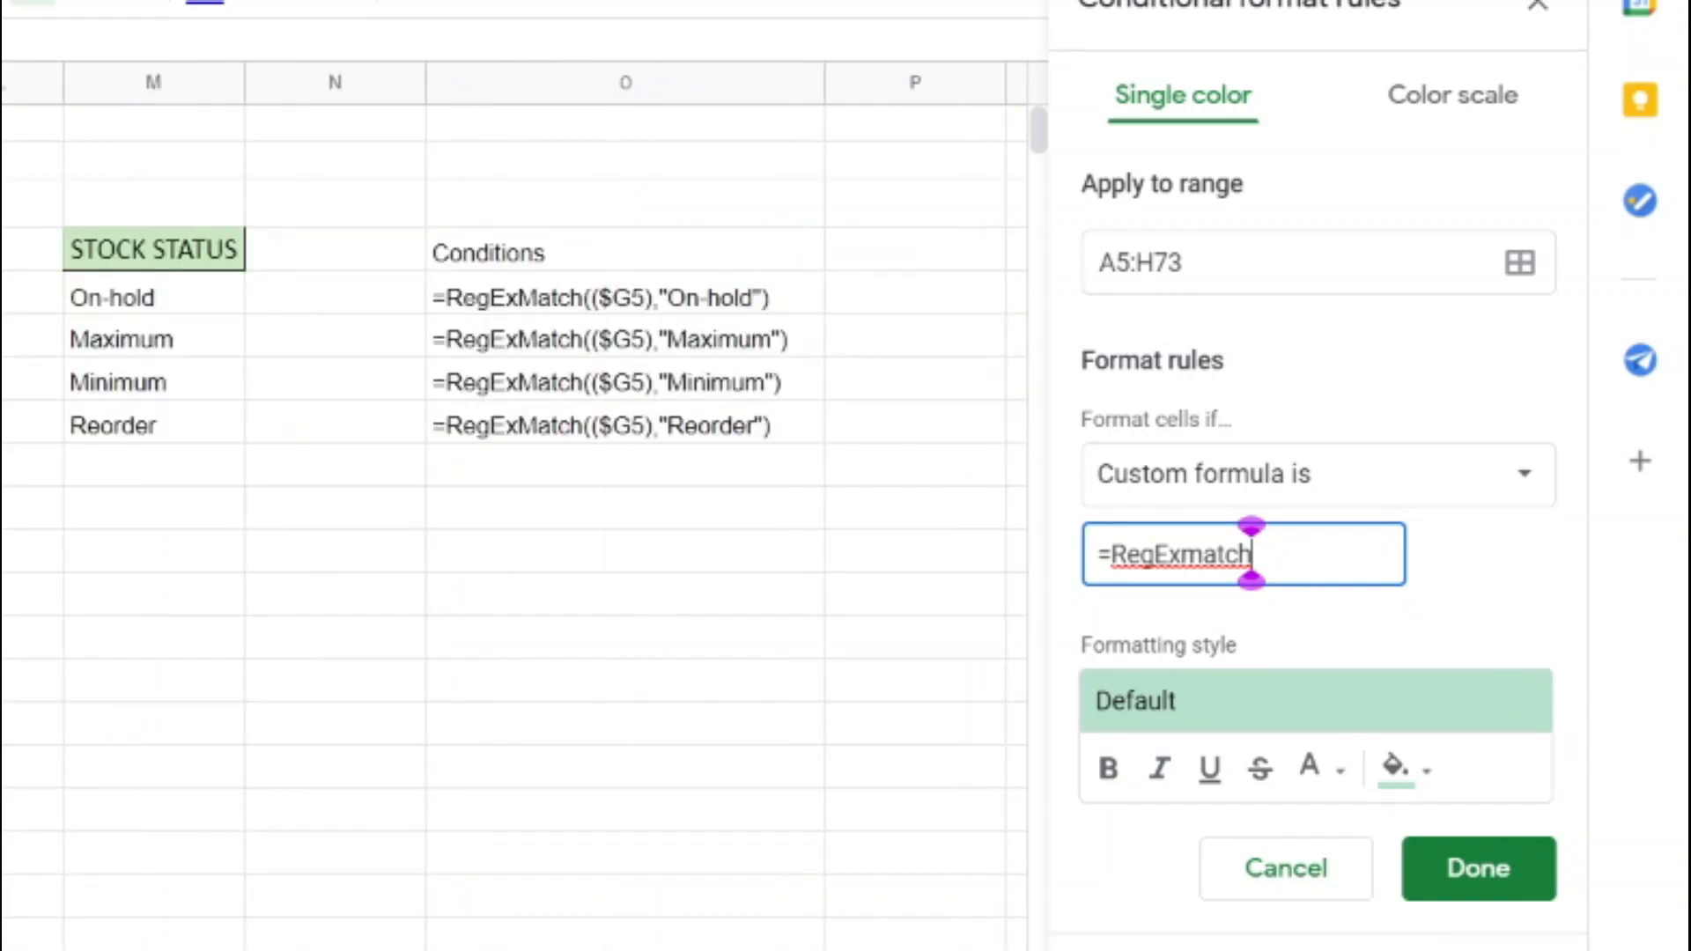
pyautogui.hscroll(-4, 510, 529)
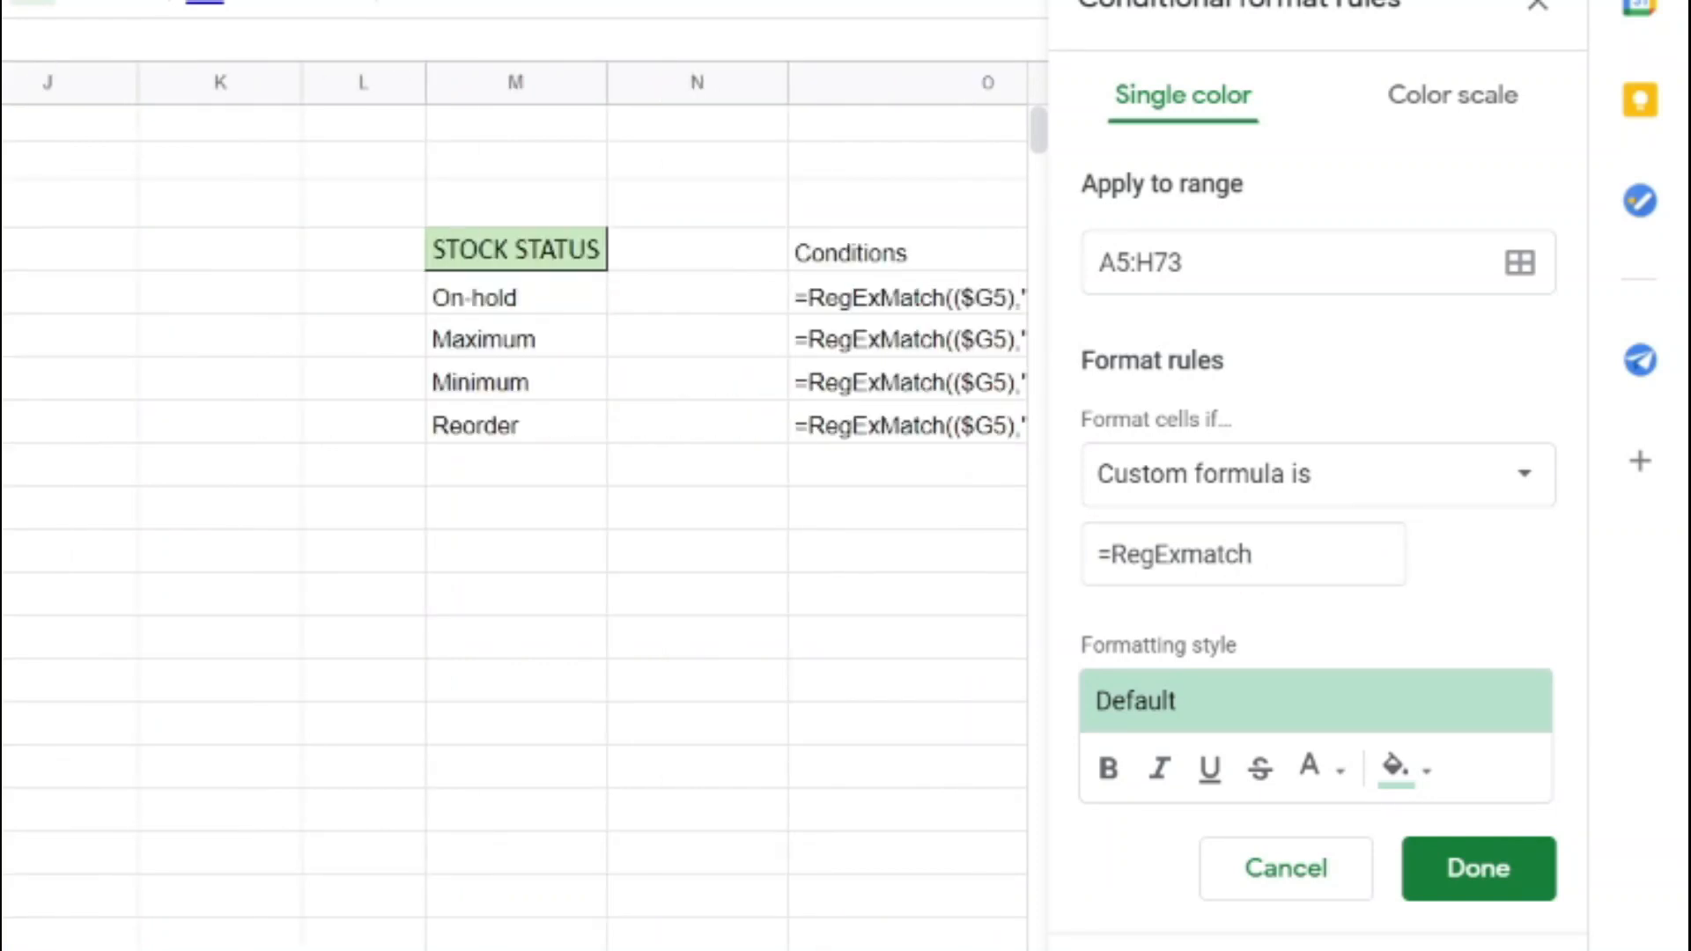
pyautogui.hscroll(-4, 511, 529)
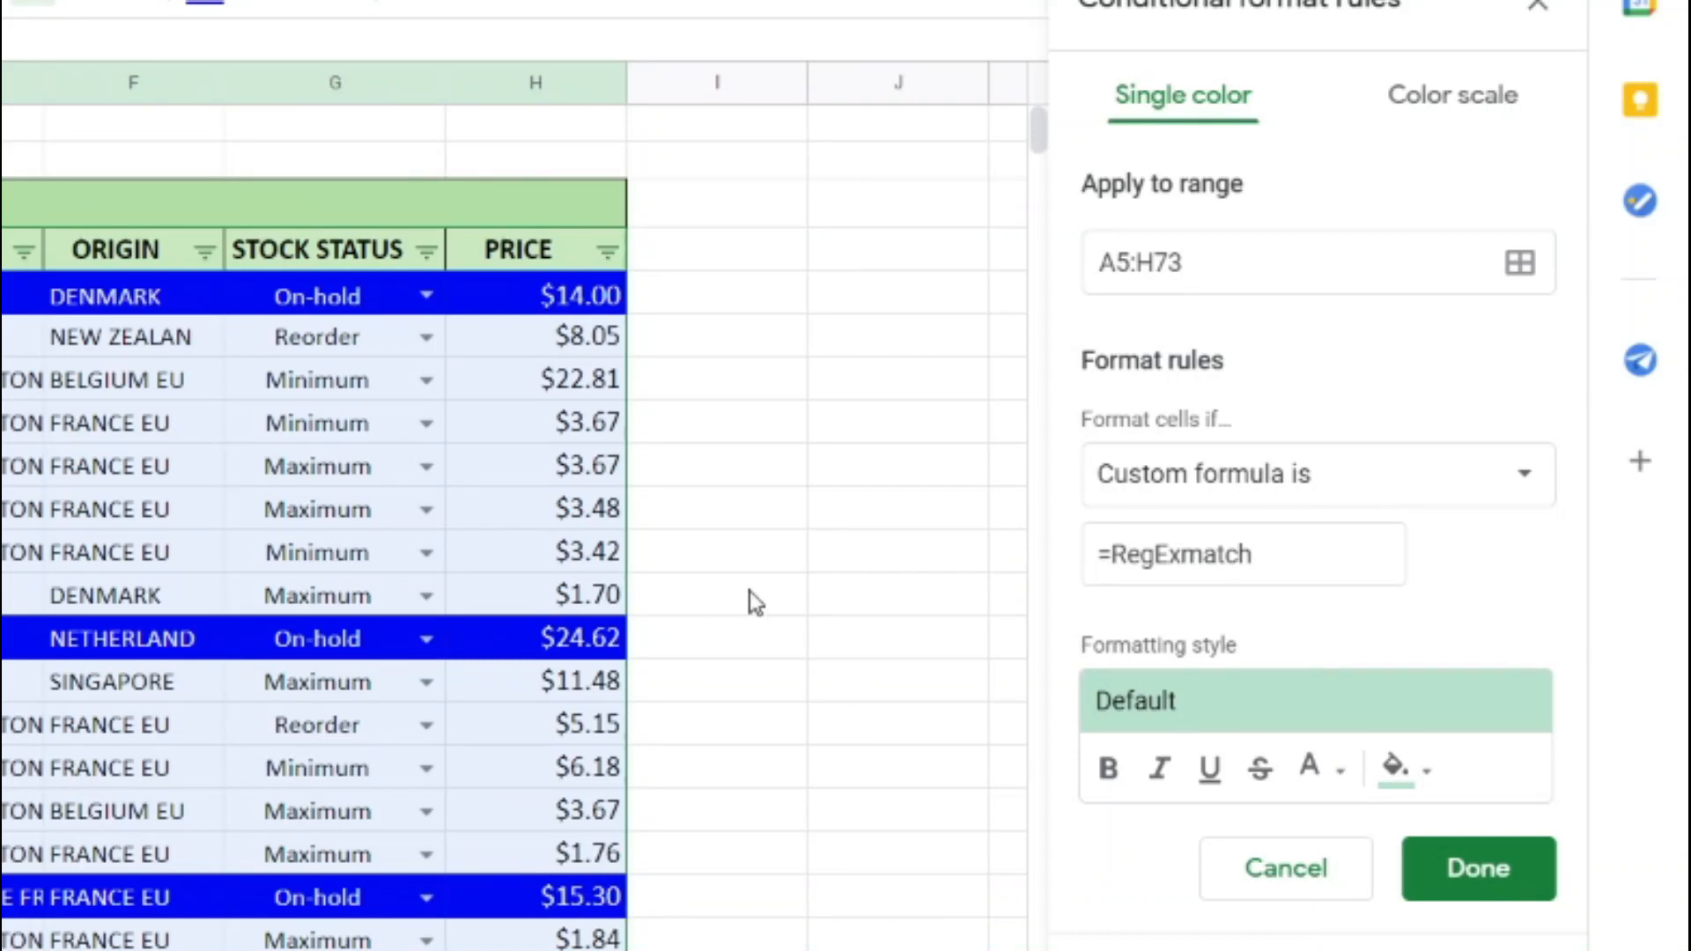
pyautogui.click(1284, 559)
pyautogui.write('(')
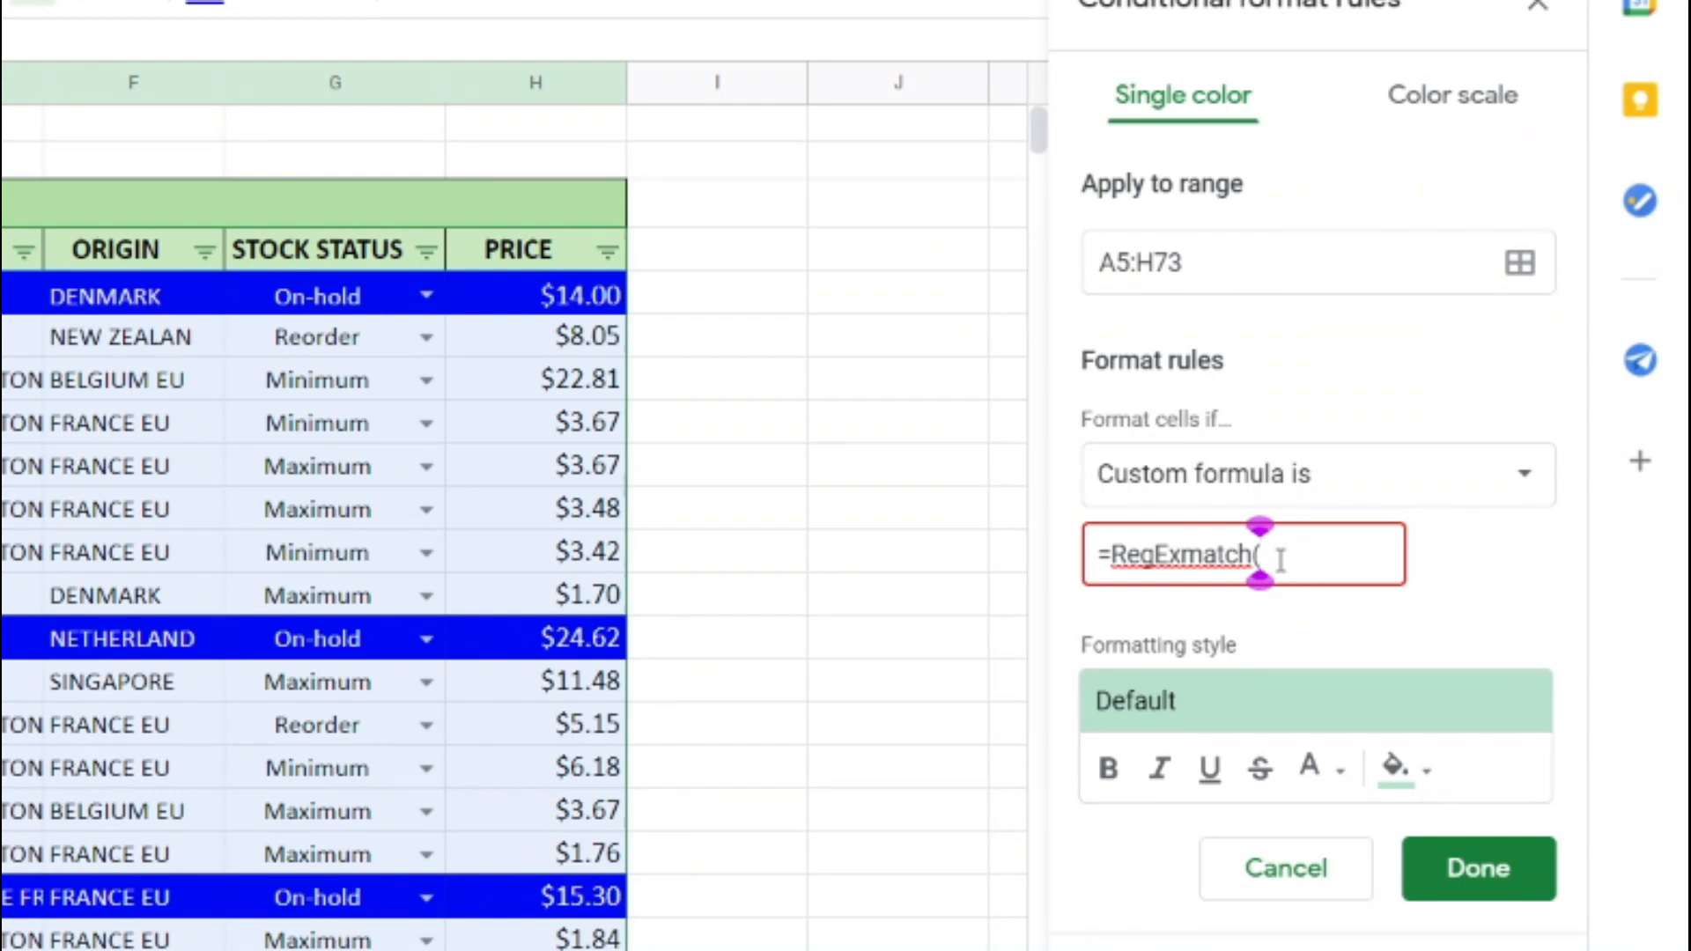
pyautogui.write('(')
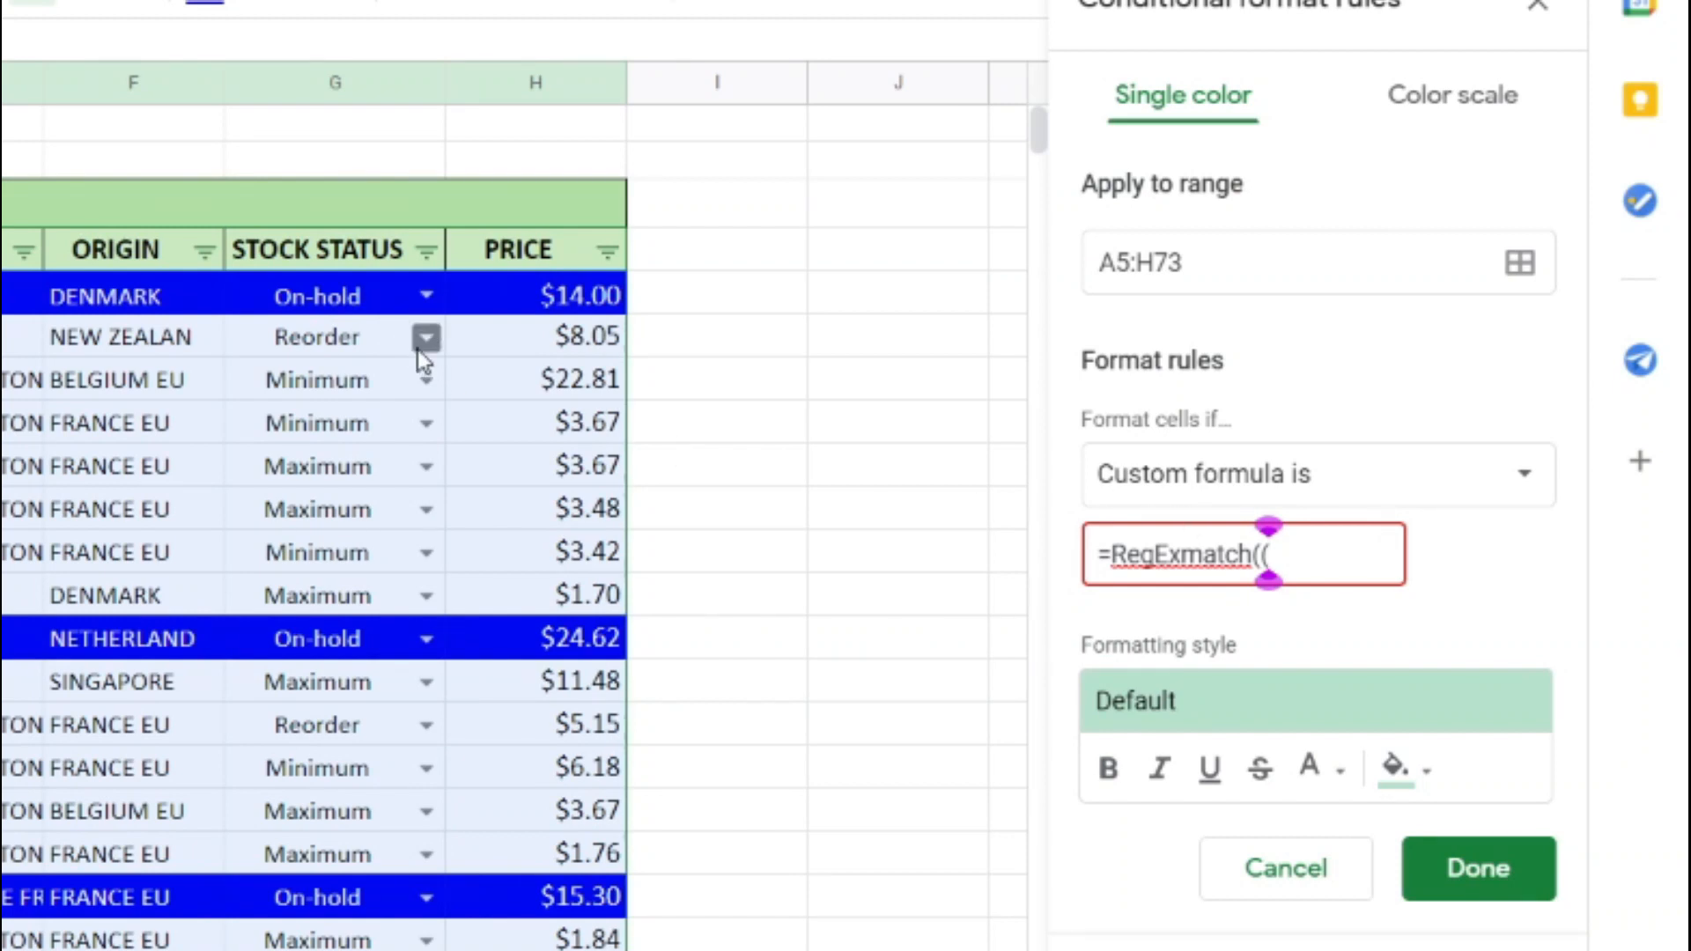
pyautogui.write('$')
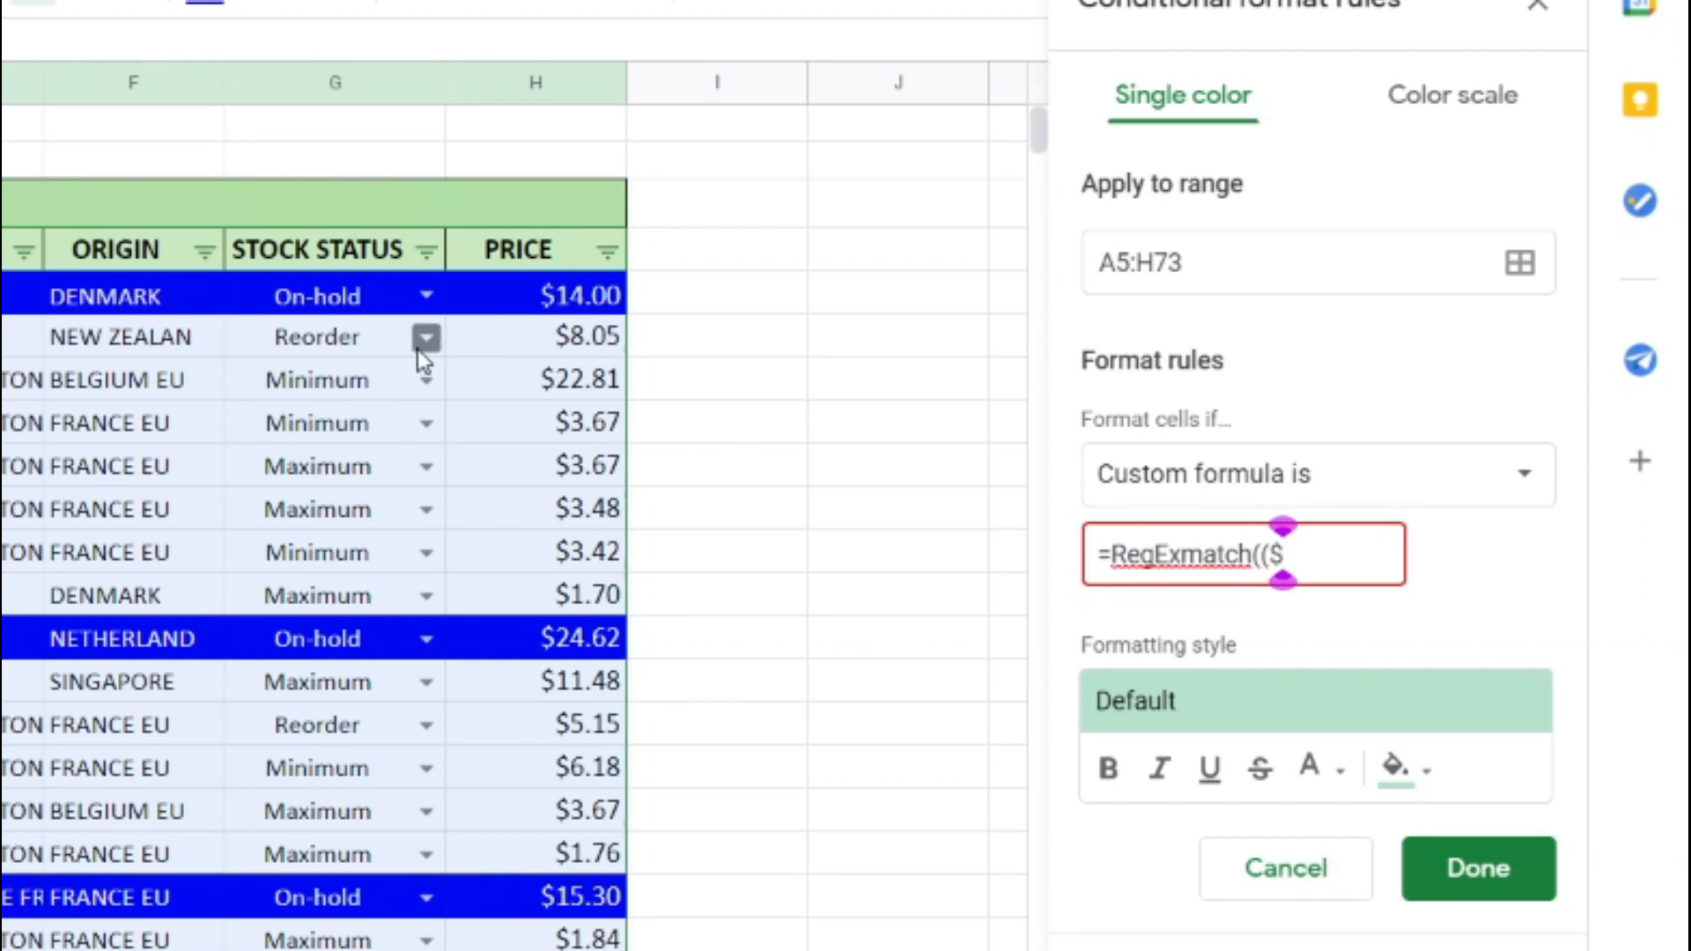
pyautogui.write('G')
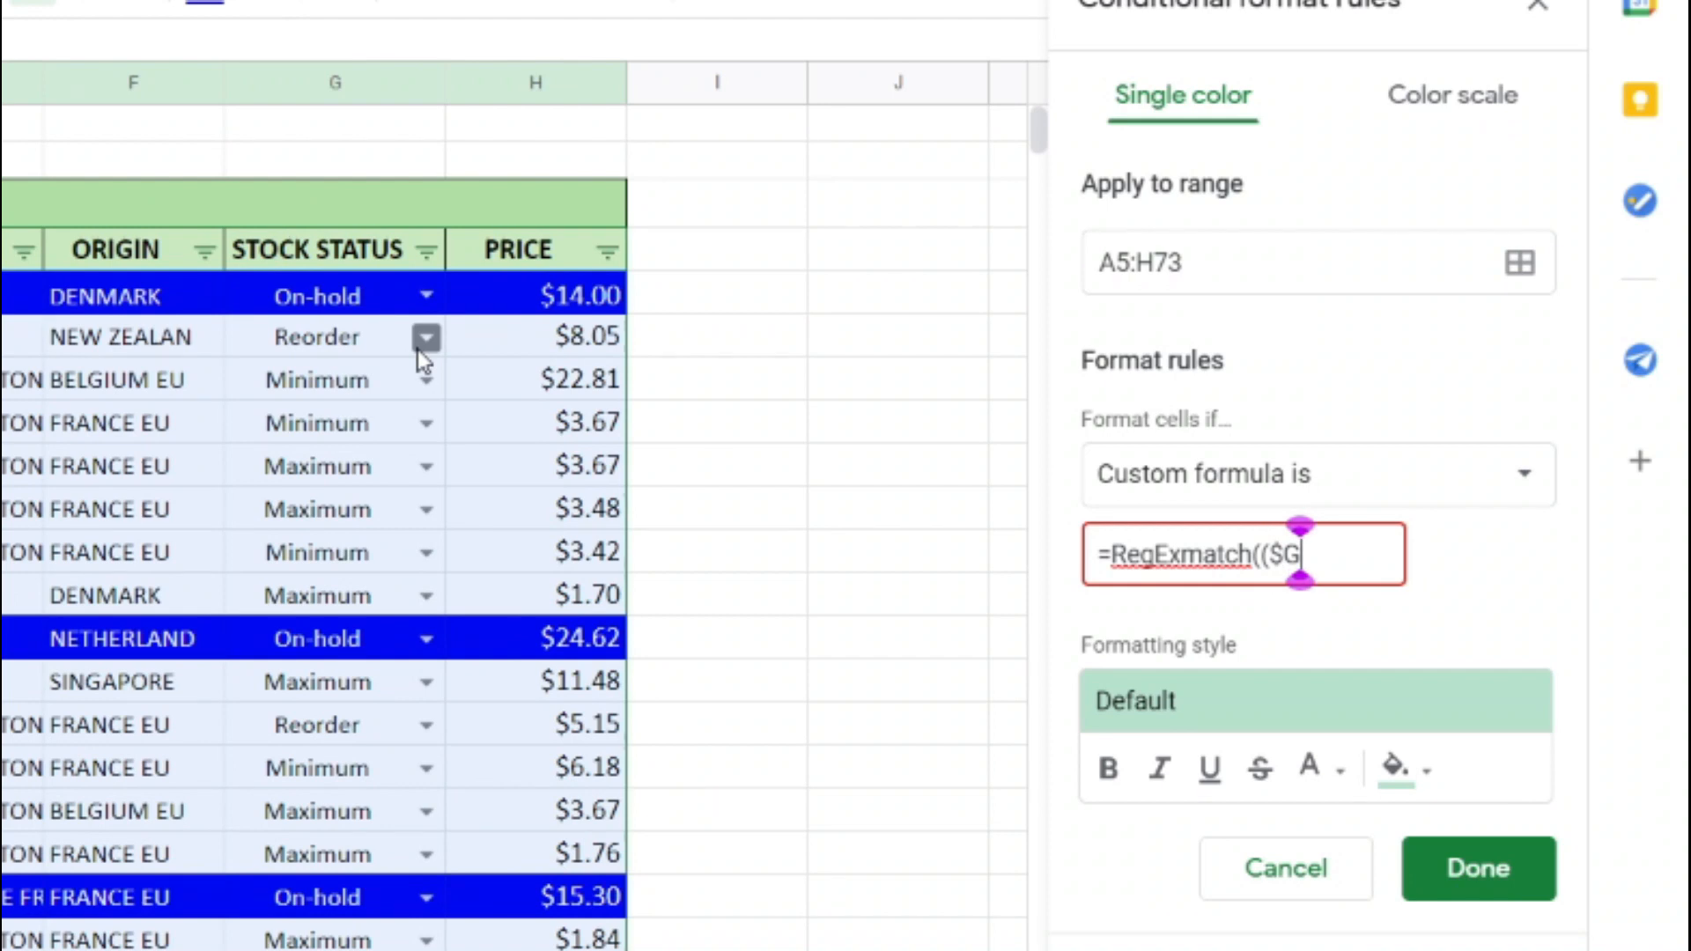
pyautogui.write('5')
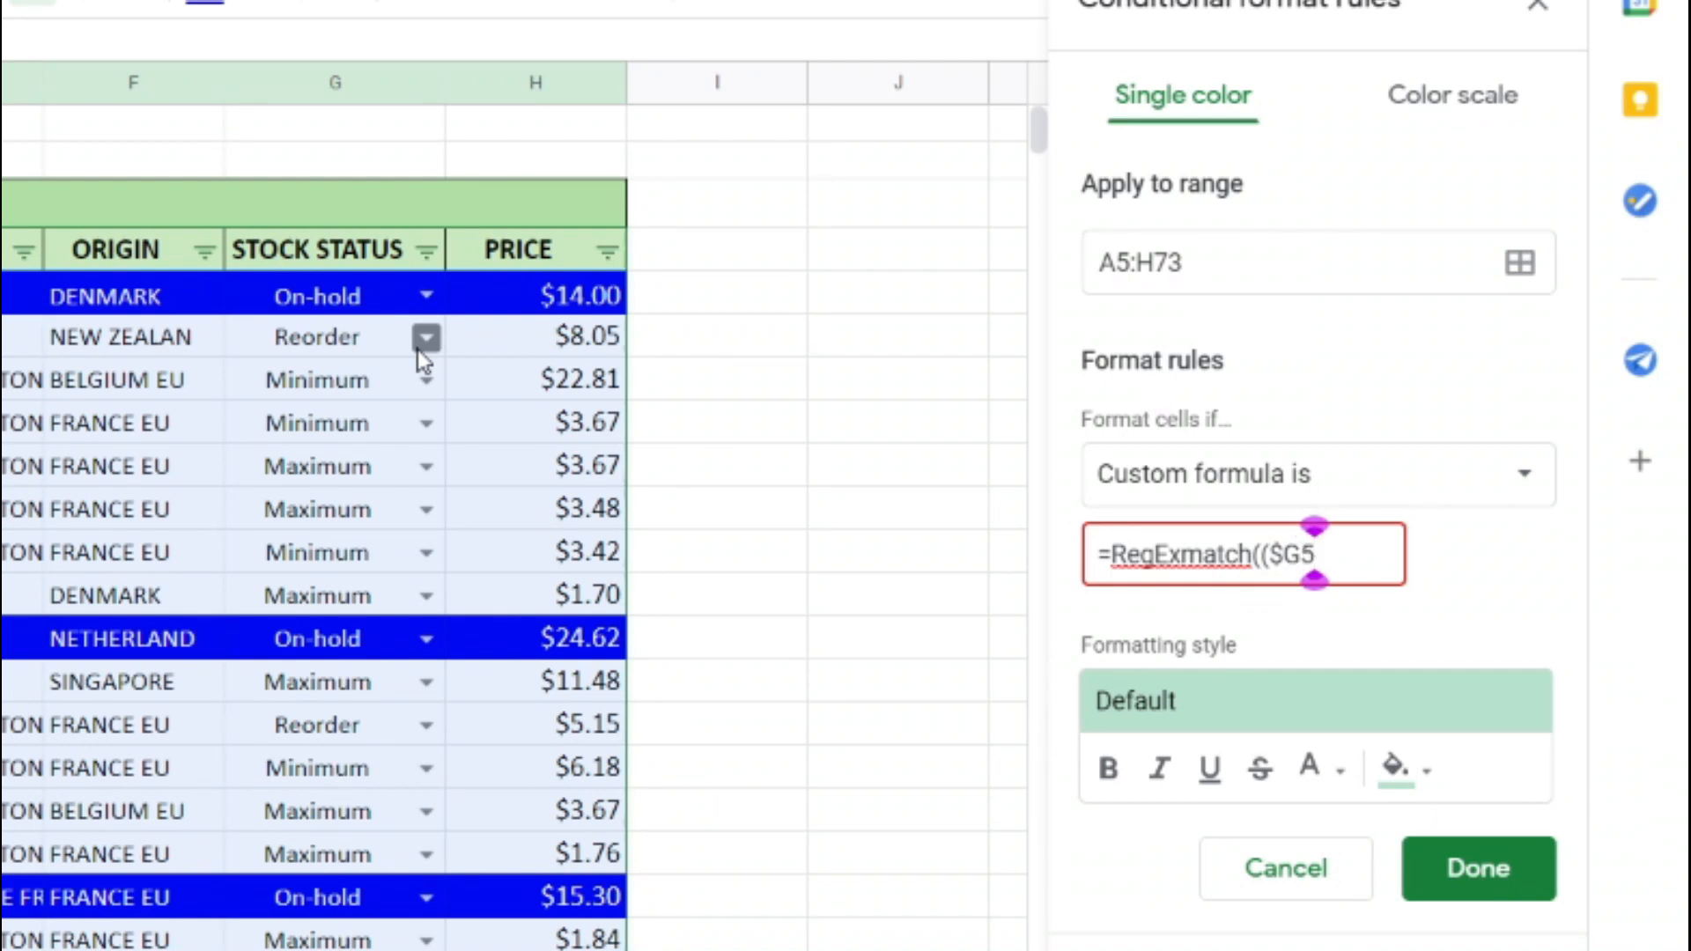
pyautogui.write(')')
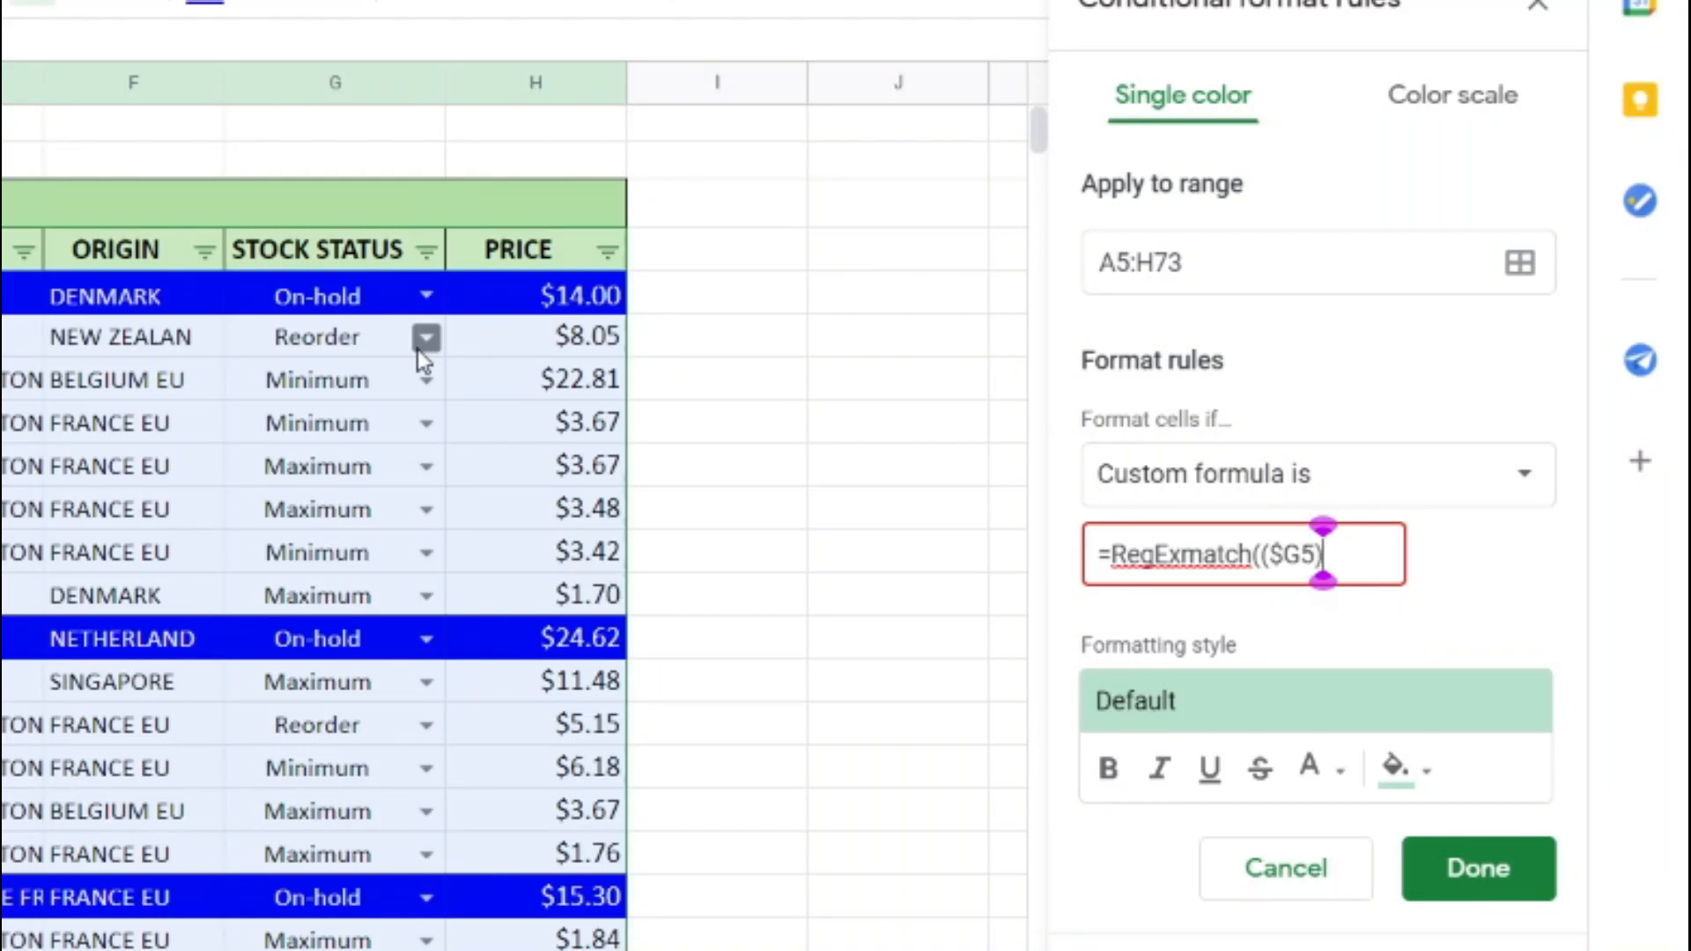
pyautogui.write(',')
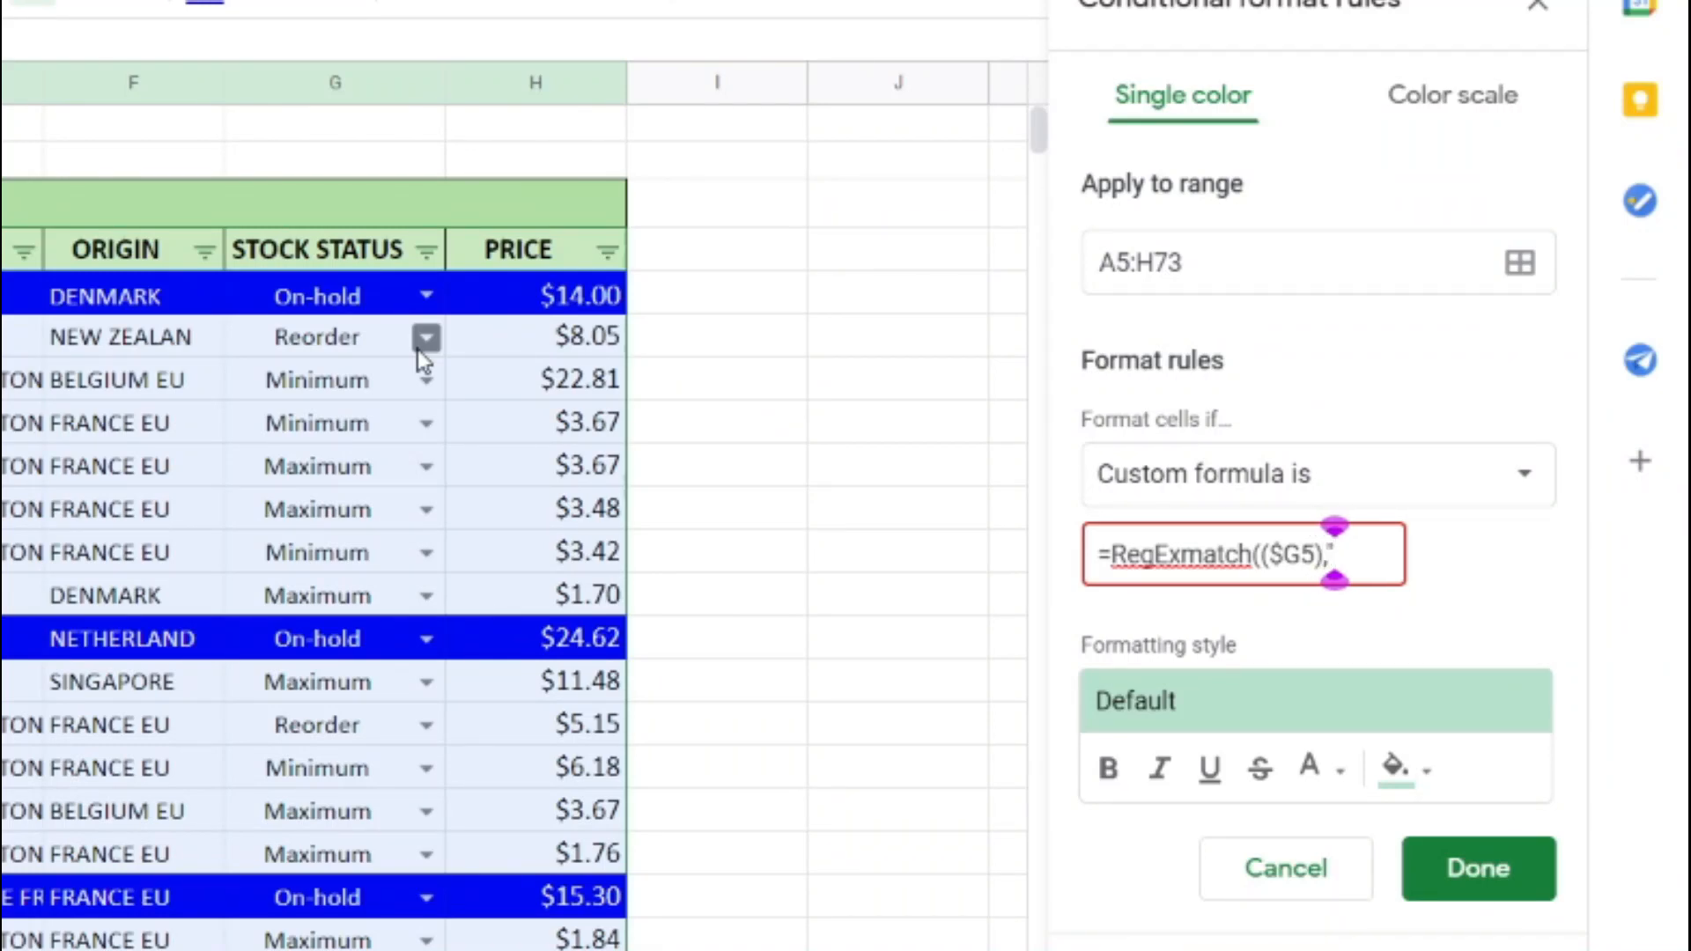
# Complete the custom formula with the quoted text "Reorder" and the closing bracket, correcting the doubled letter.
pyautogui.write('"Rre')
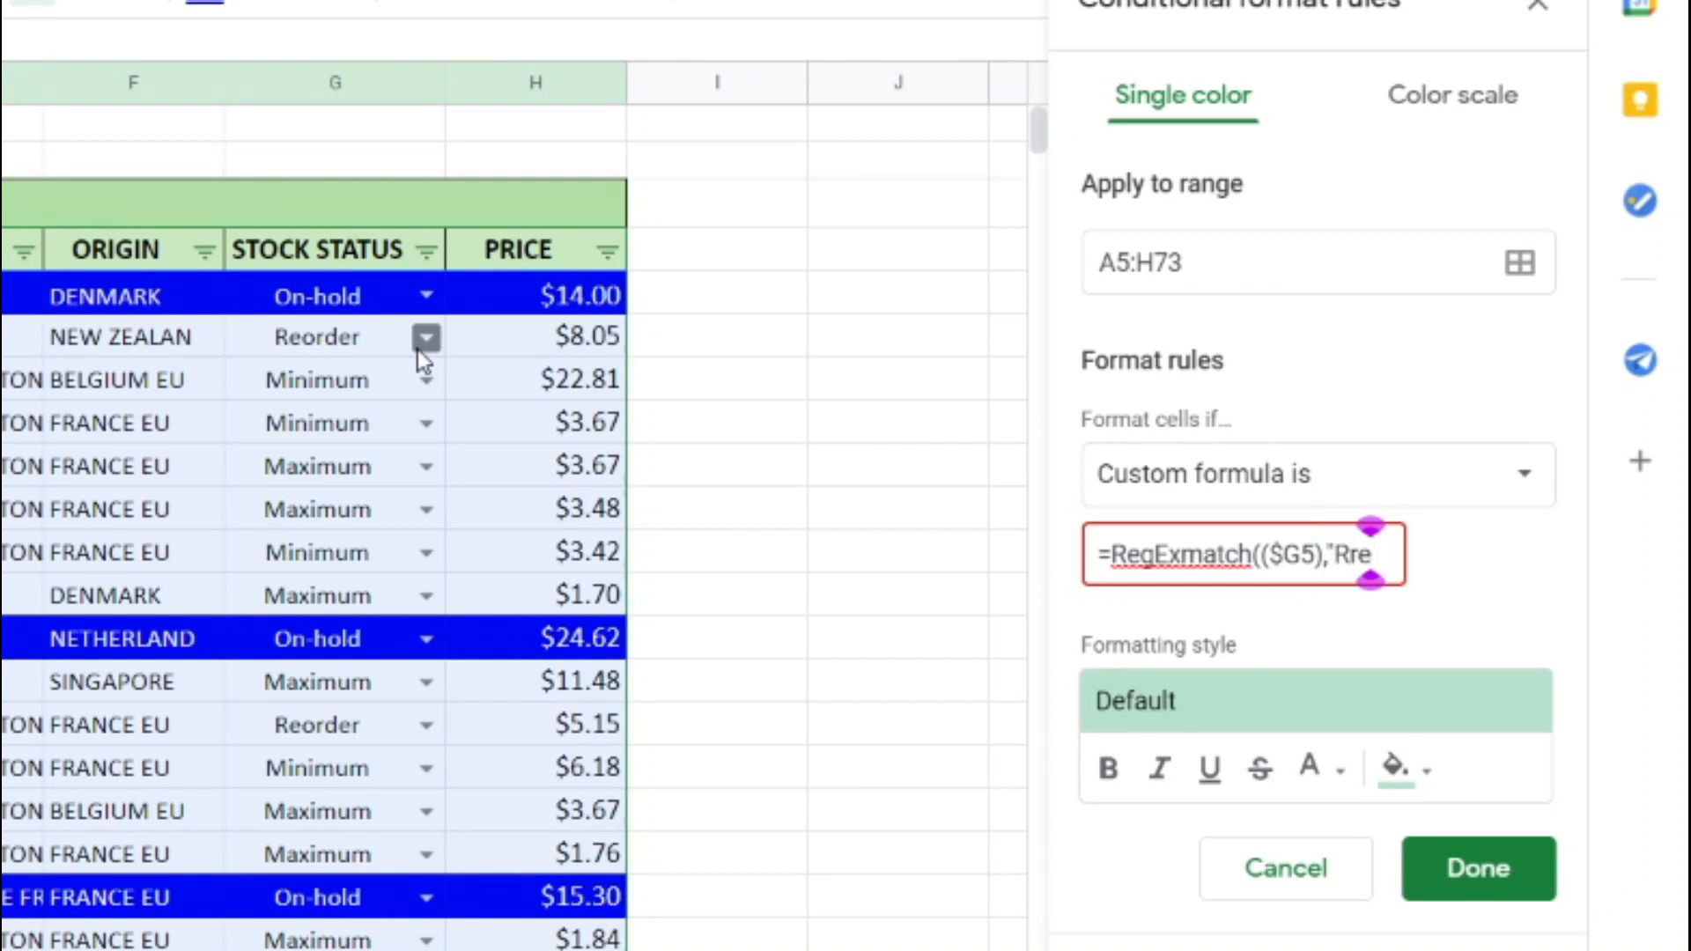
pyautogui.write('order')
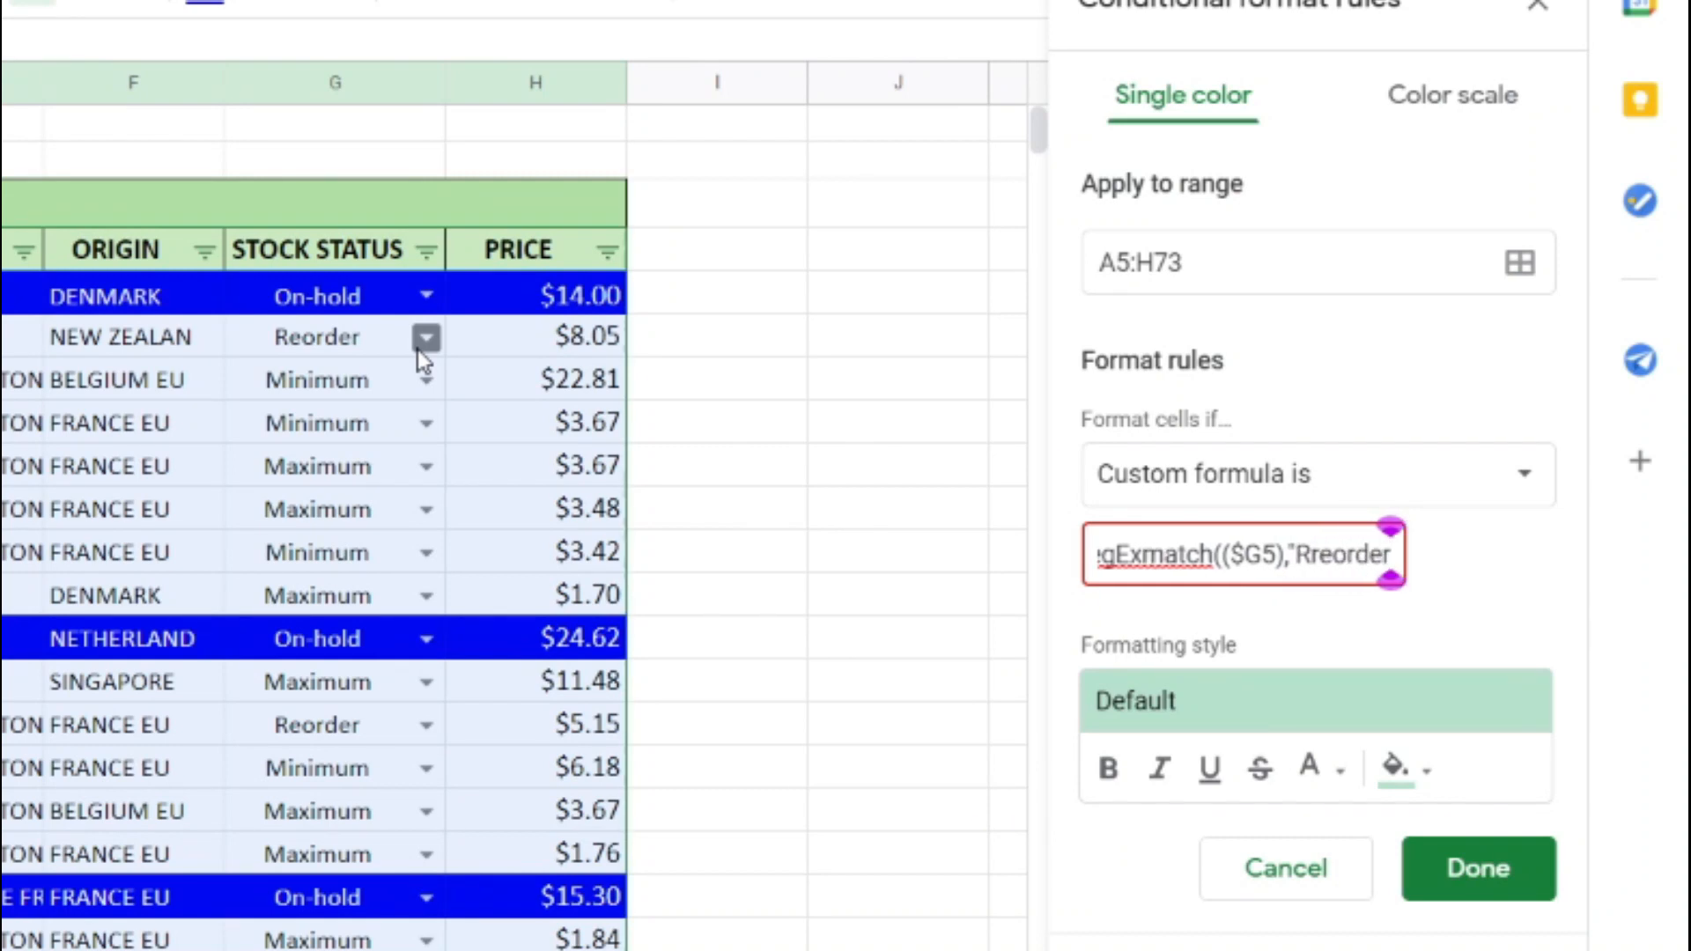
pyautogui.write('"')
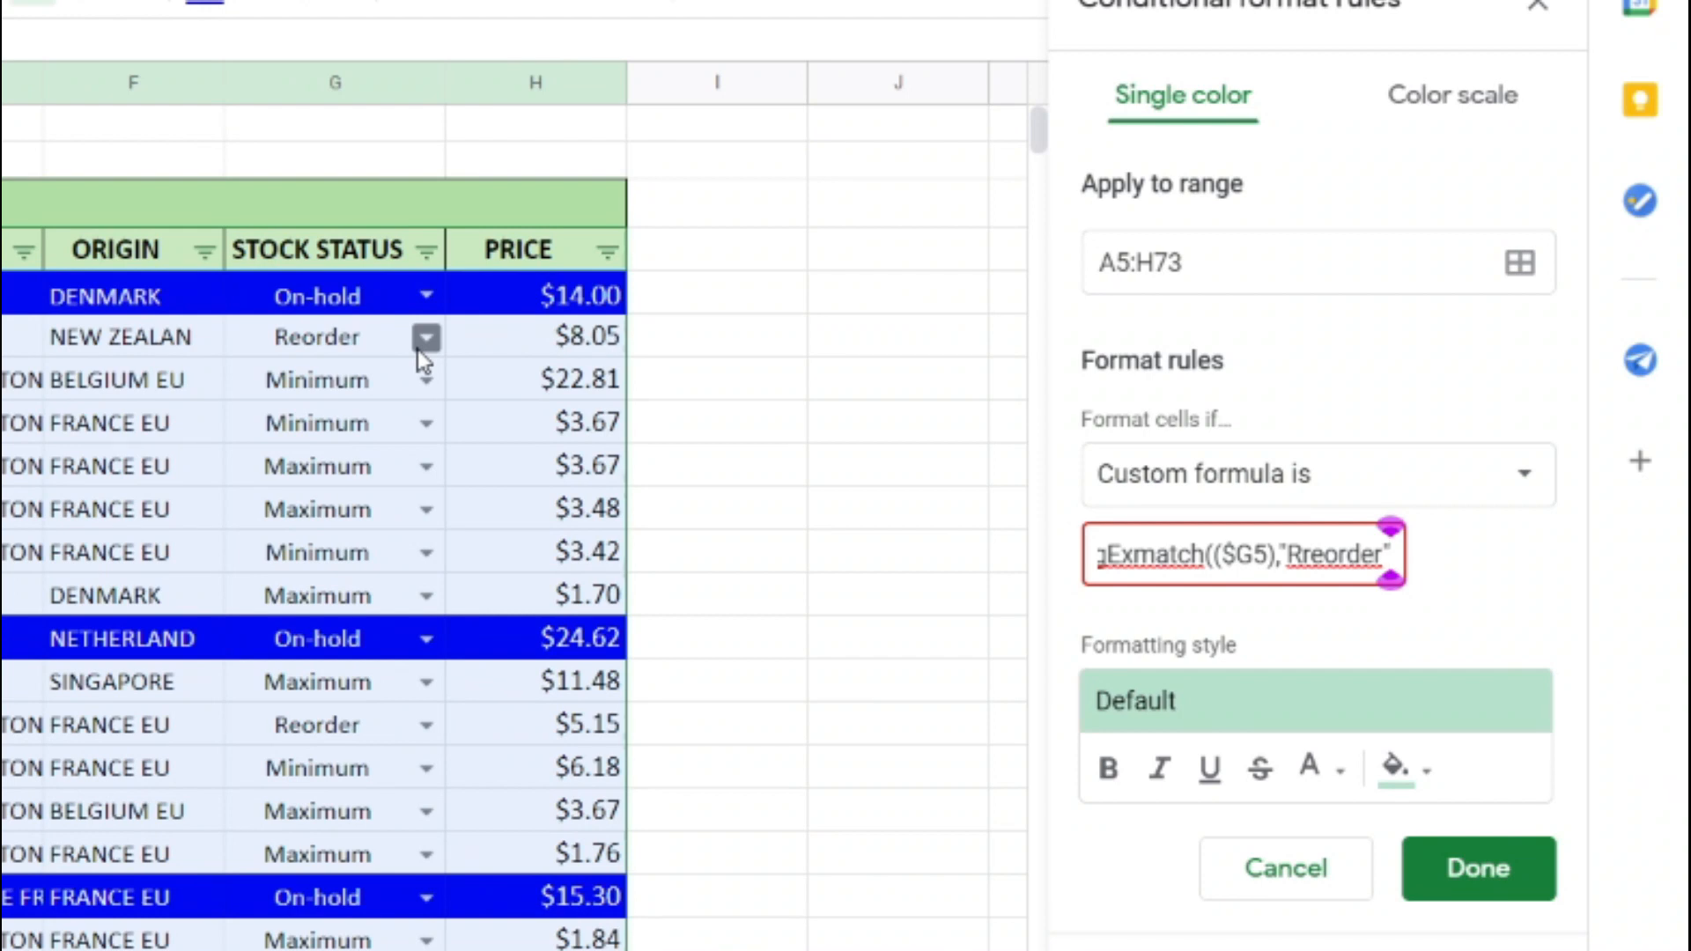
pyautogui.write(')')
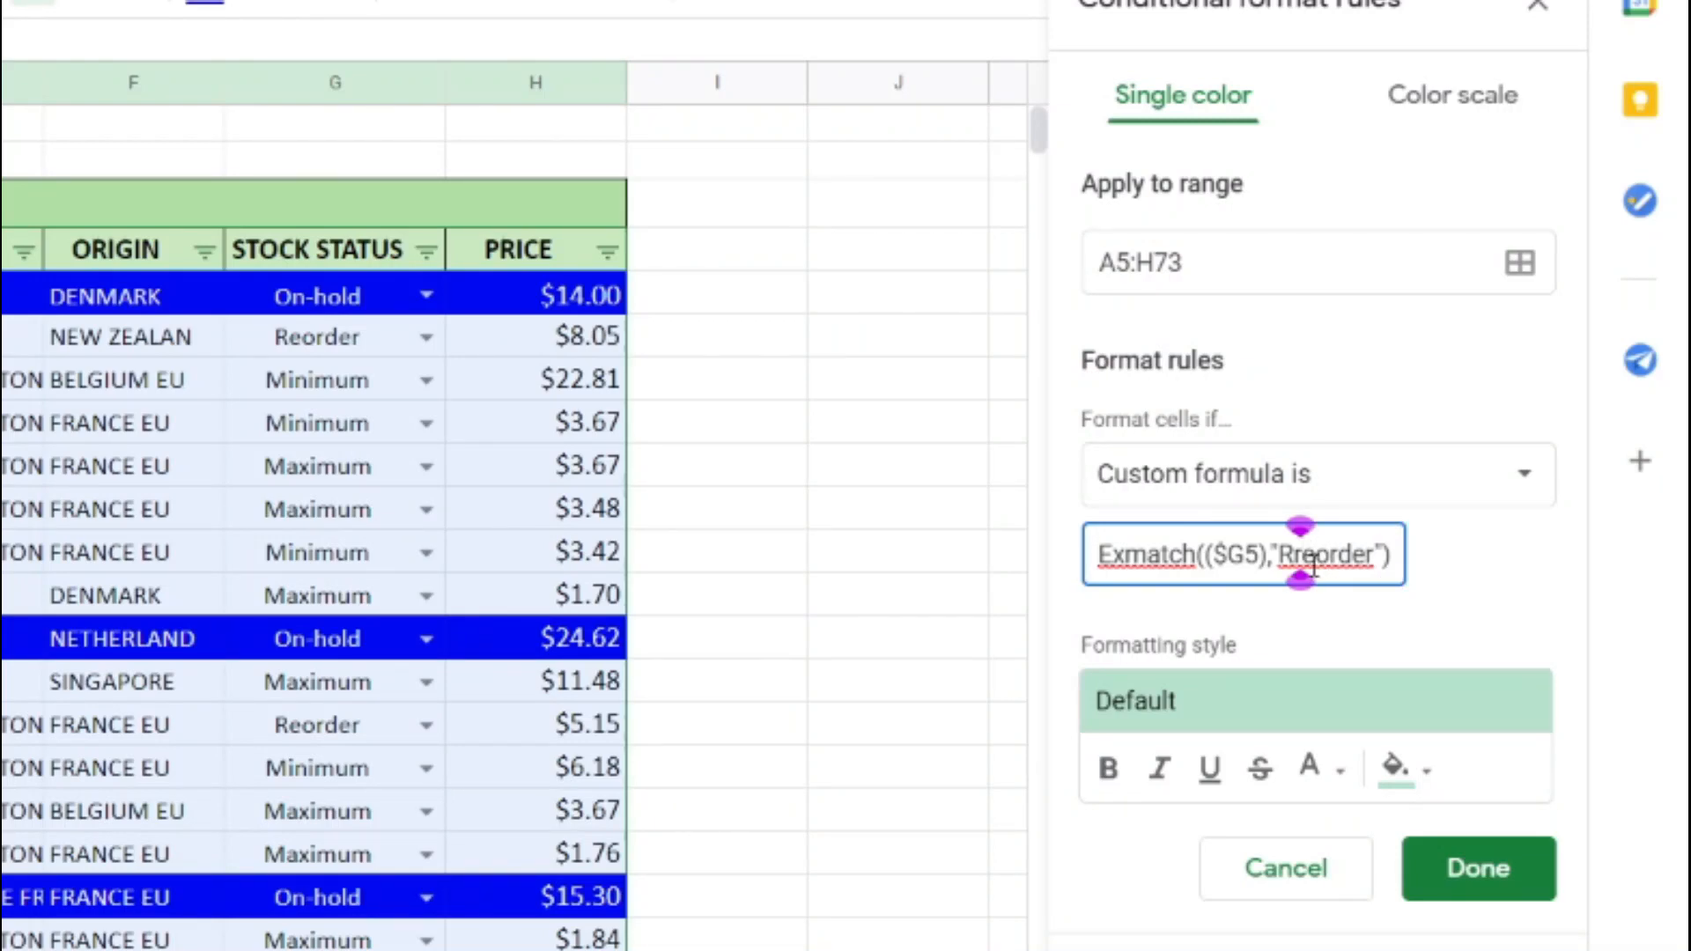
pyautogui.press('BackSpace')
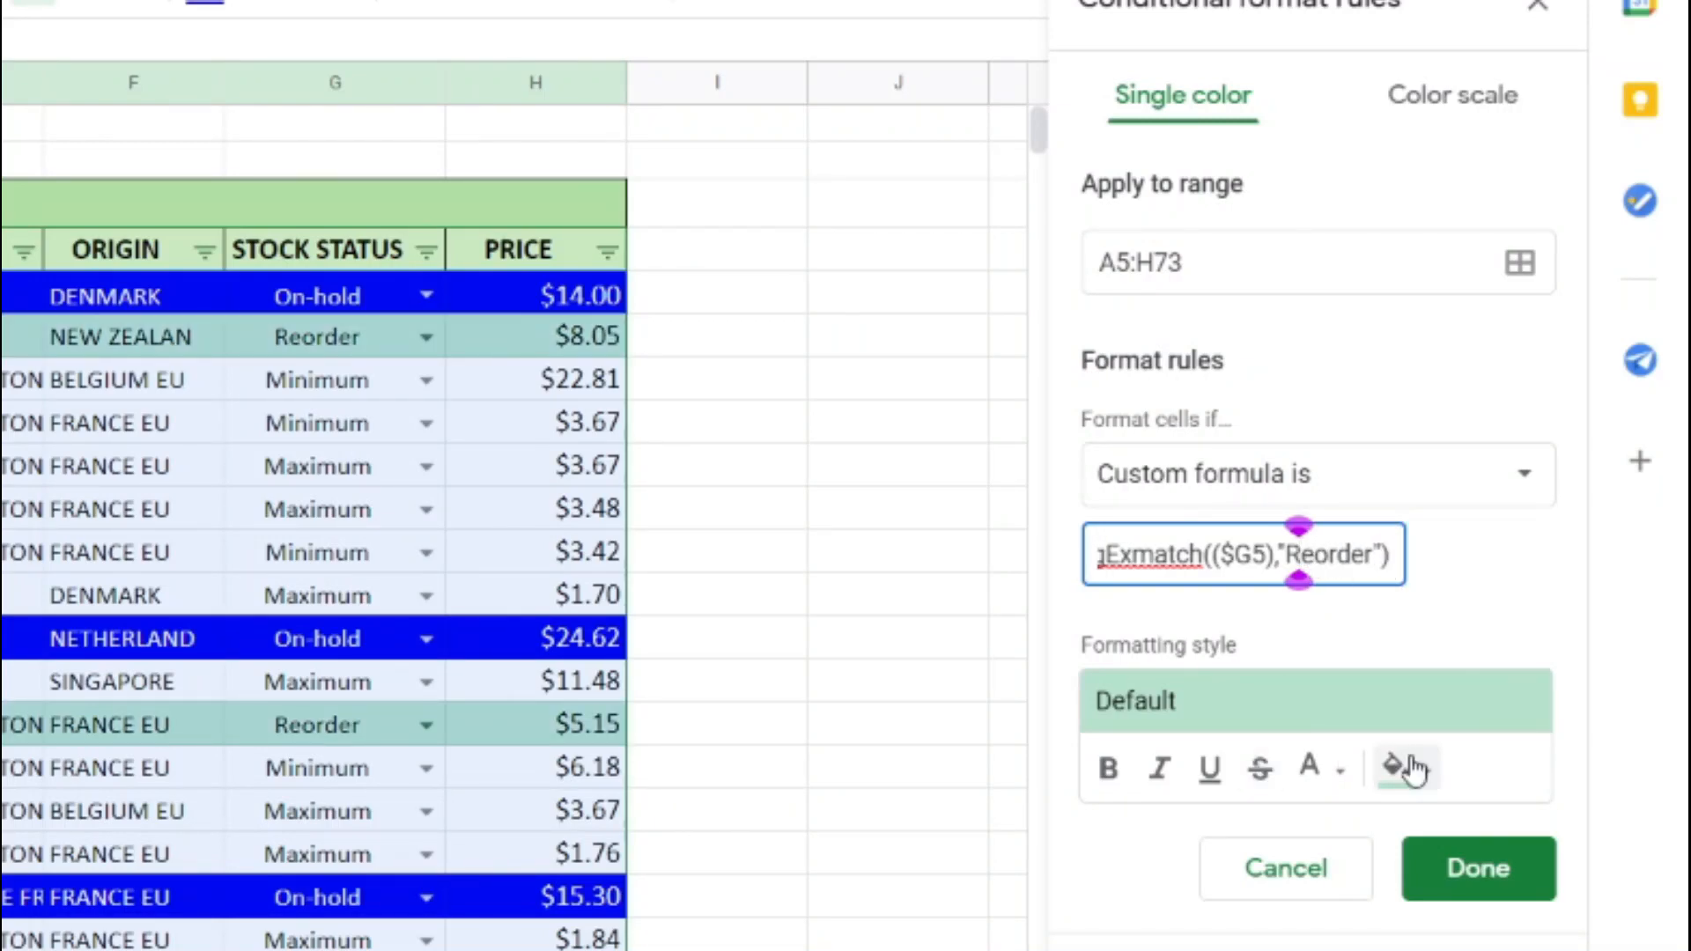
# Format the Reorder rule with a light red fill and bold italic text, and save the rule.
pyautogui.click(1411, 768)
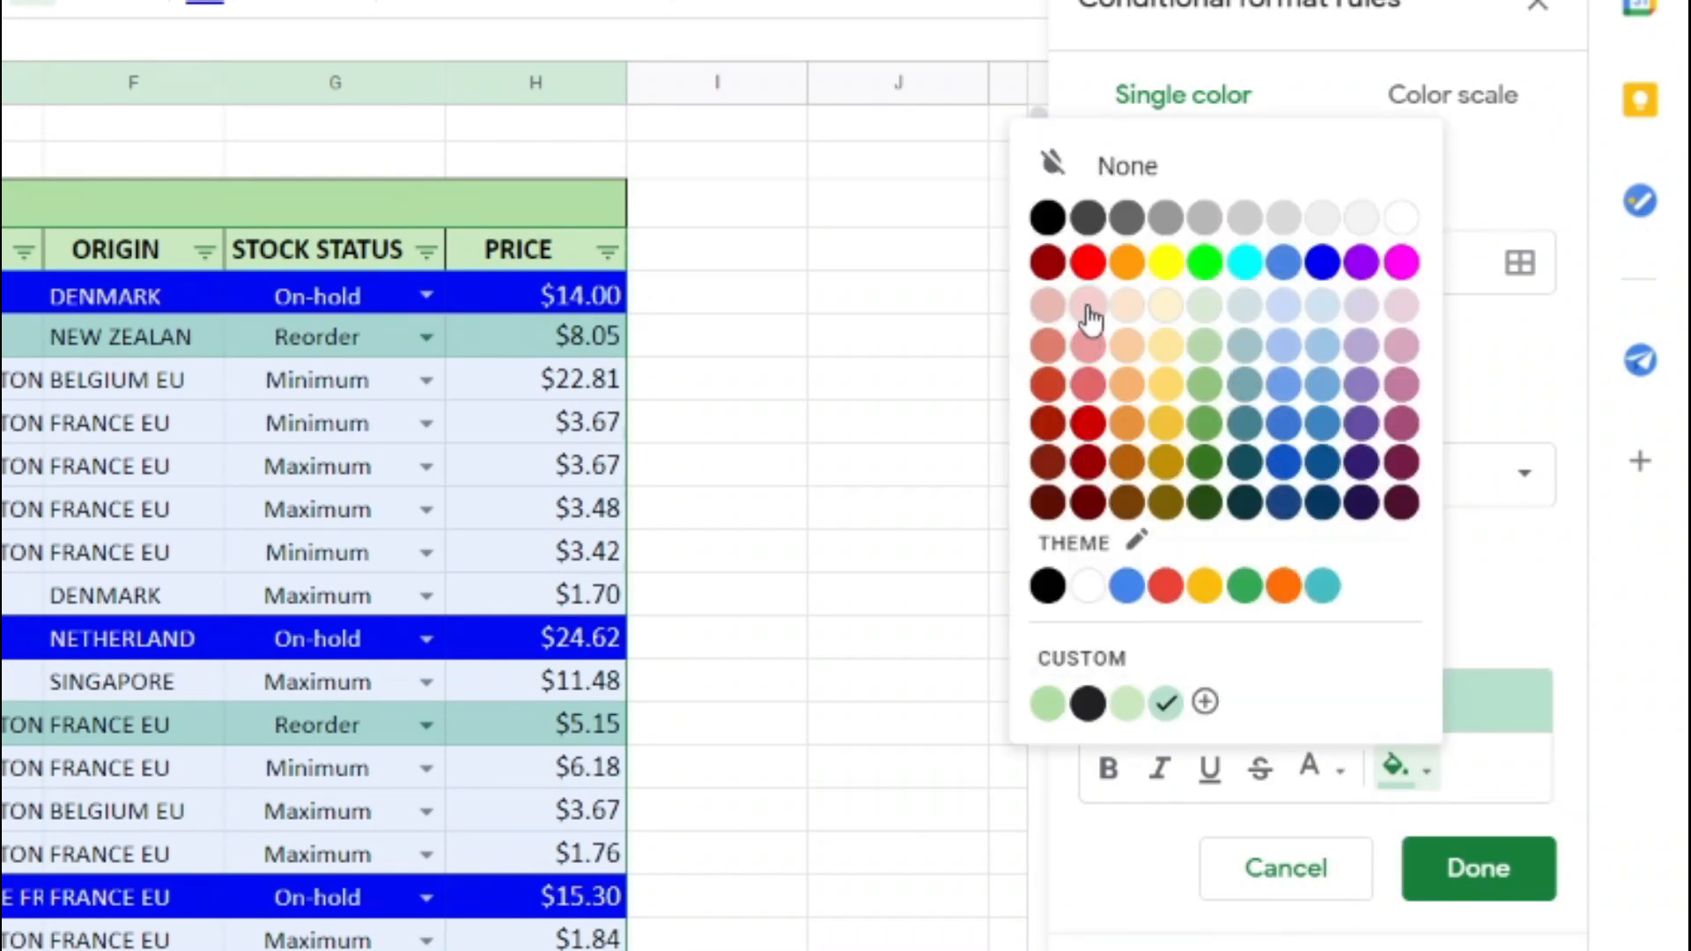
pyautogui.click(1088, 307)
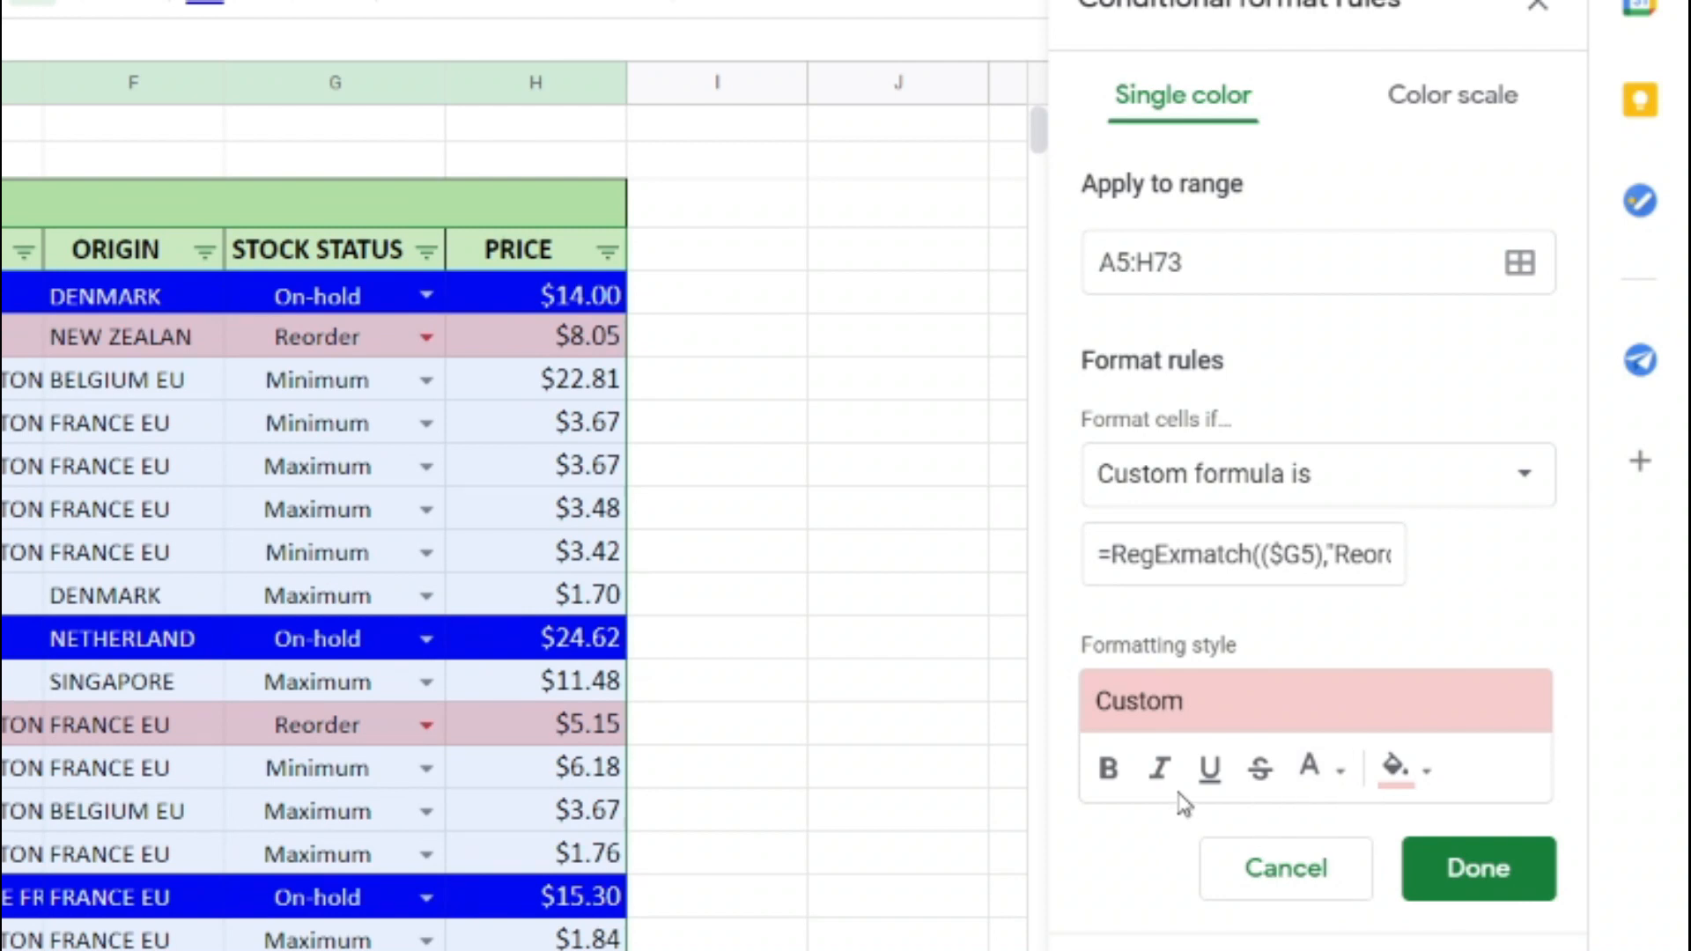
pyautogui.click(1158, 768)
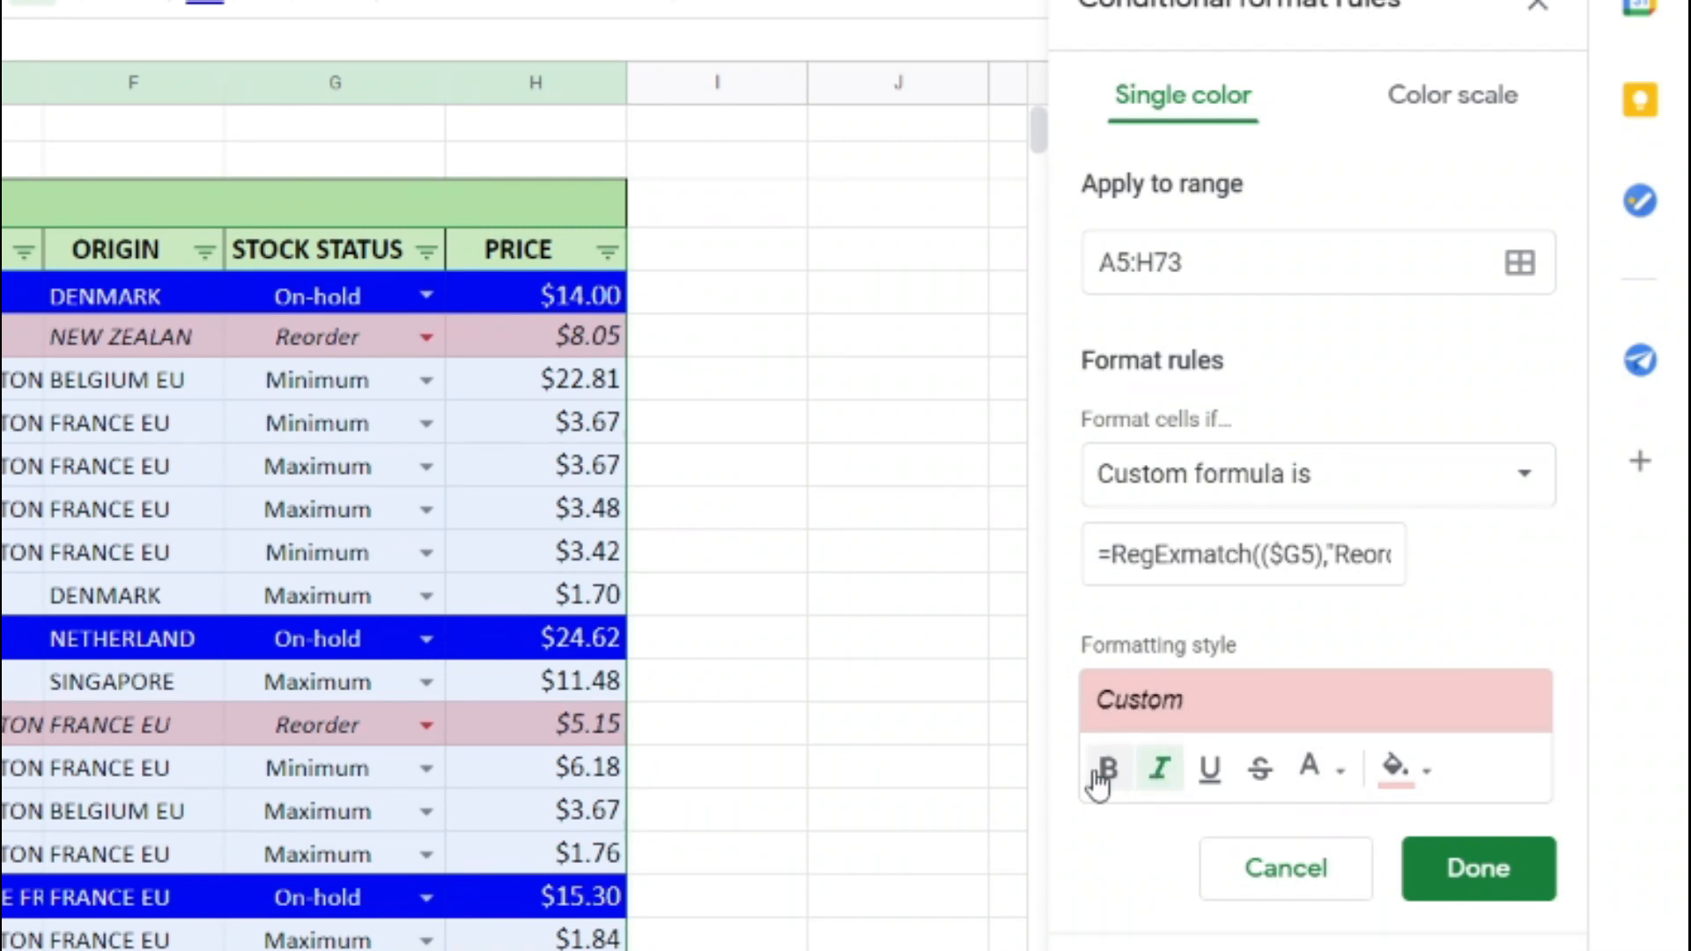
pyautogui.click(1100, 775)
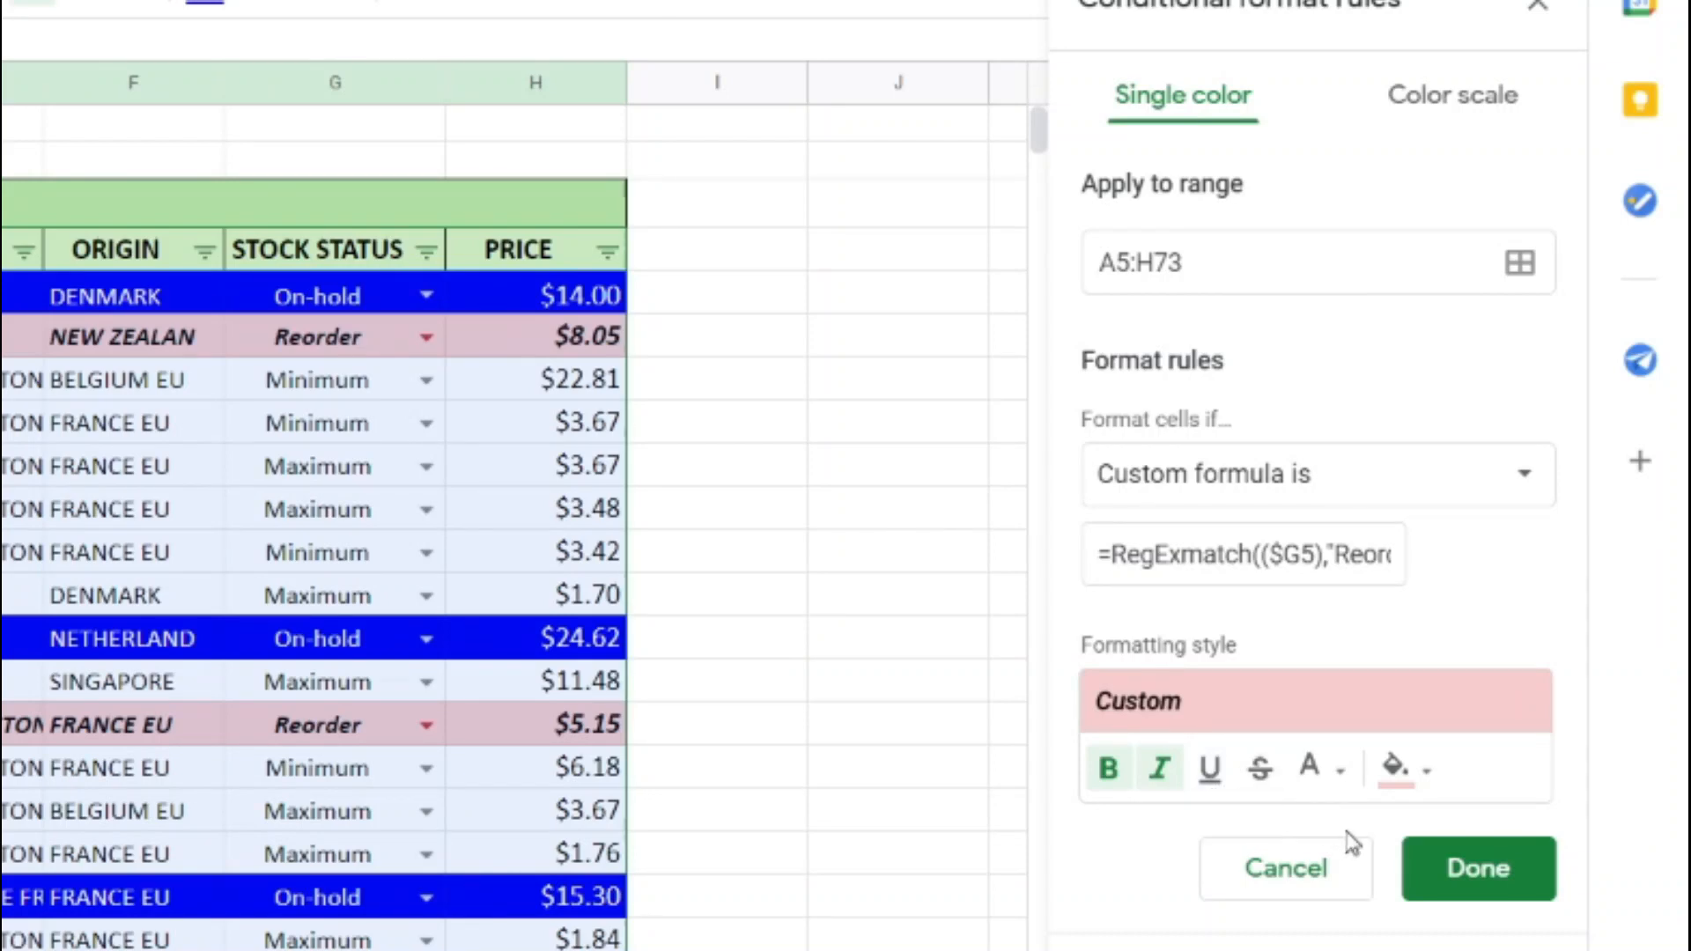
pyautogui.click(1475, 885)
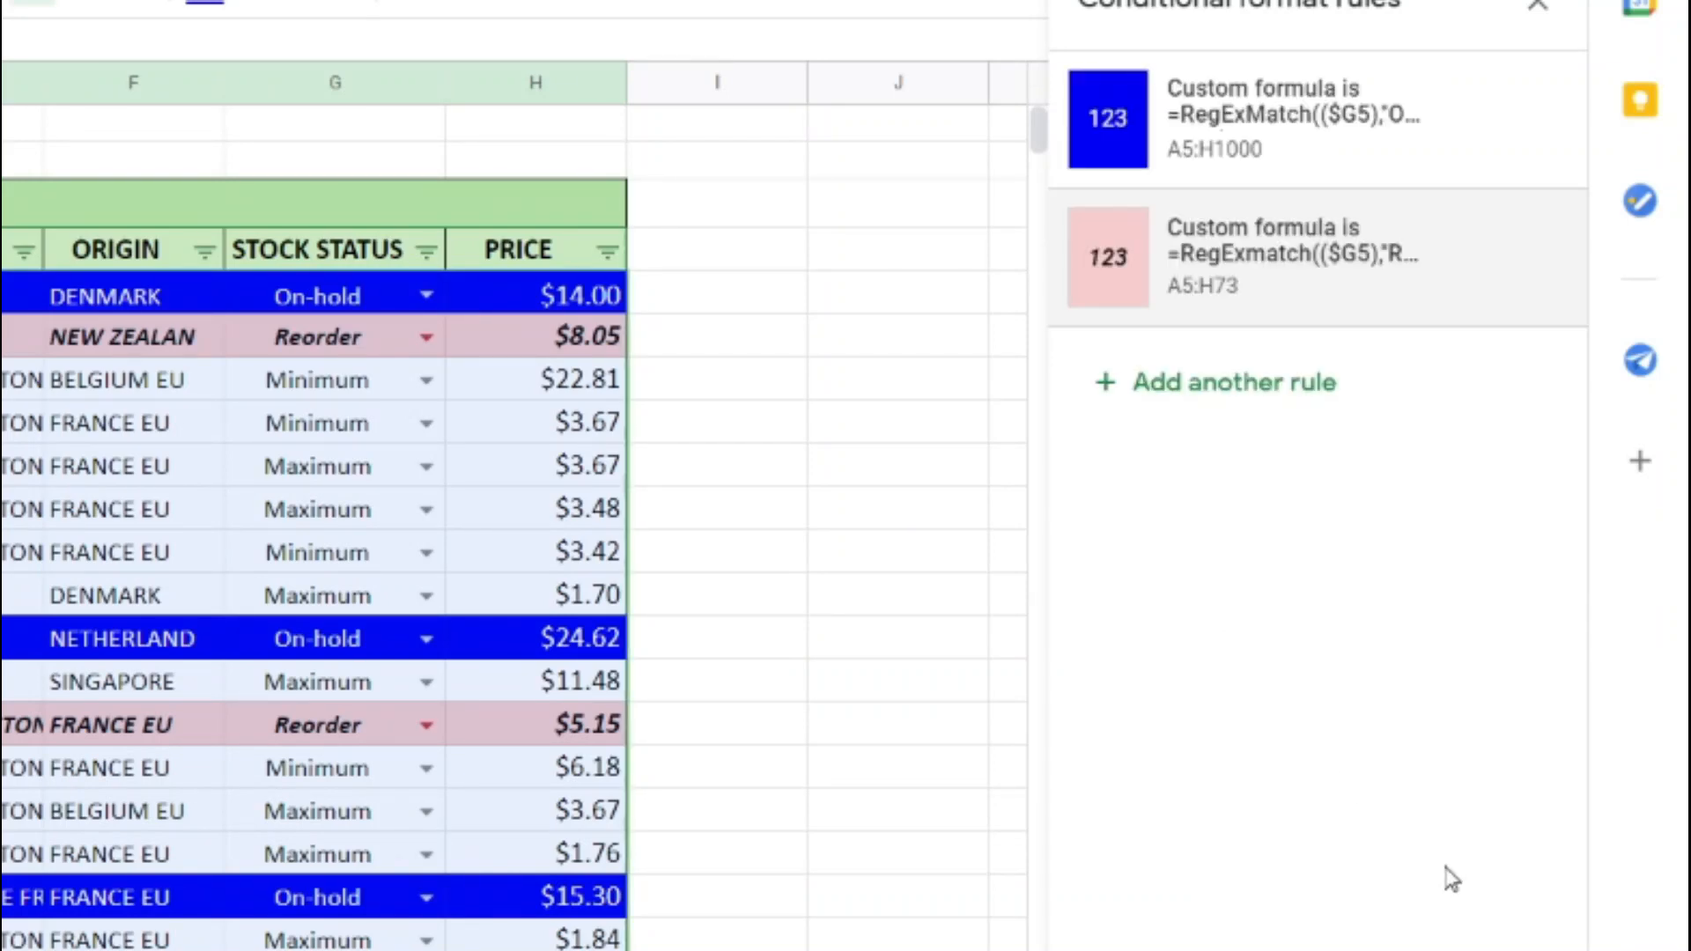
# Set the stock status of PB SaltButter Tub 250g (G9) and PB SkimmedMilk 1L (G21) to Reorder and check their row colours.
pyautogui.click(426, 466)
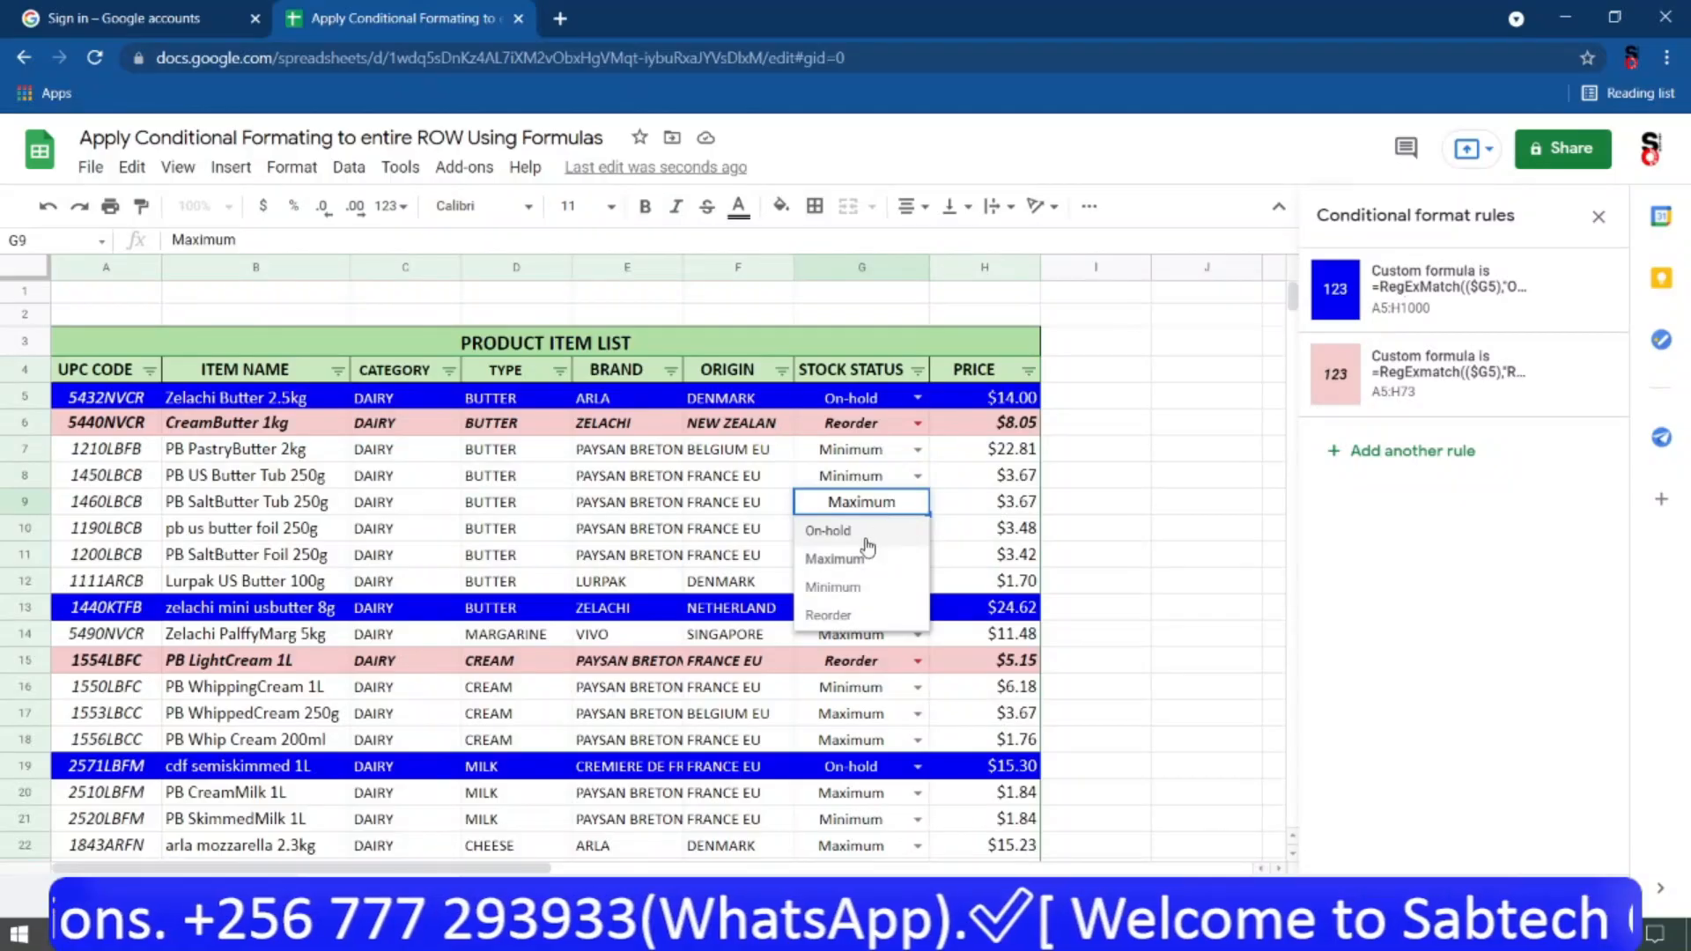
pyautogui.click(844, 617)
pyautogui.scroll(-2, 867, 656)
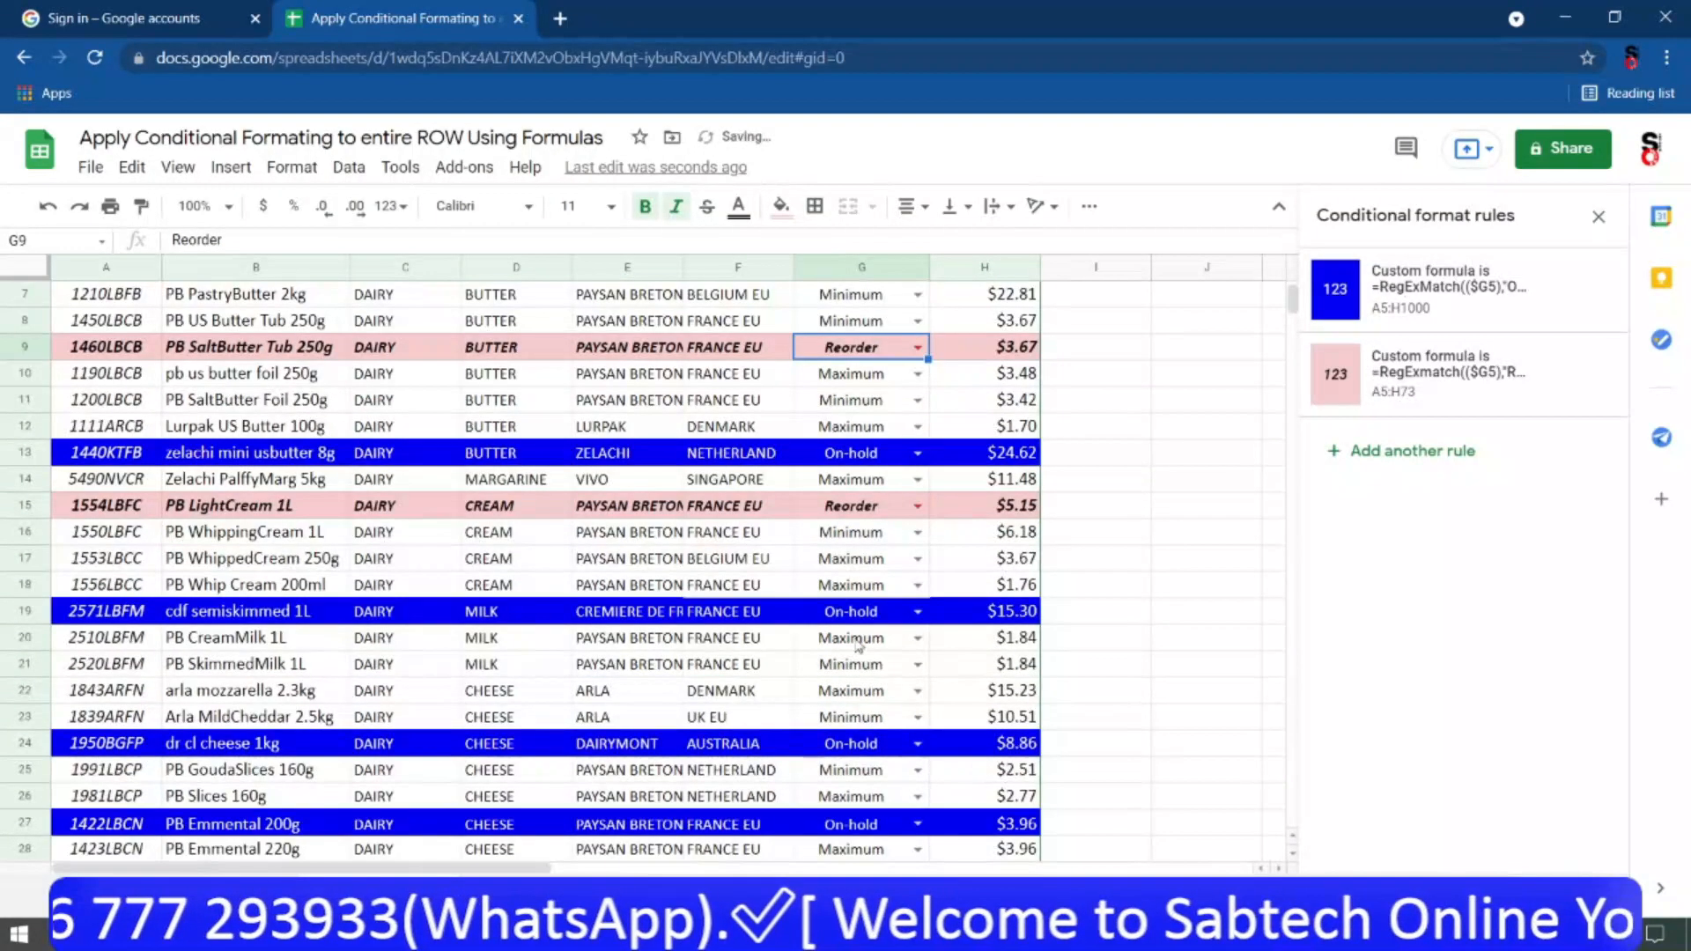
pyautogui.click(916, 664)
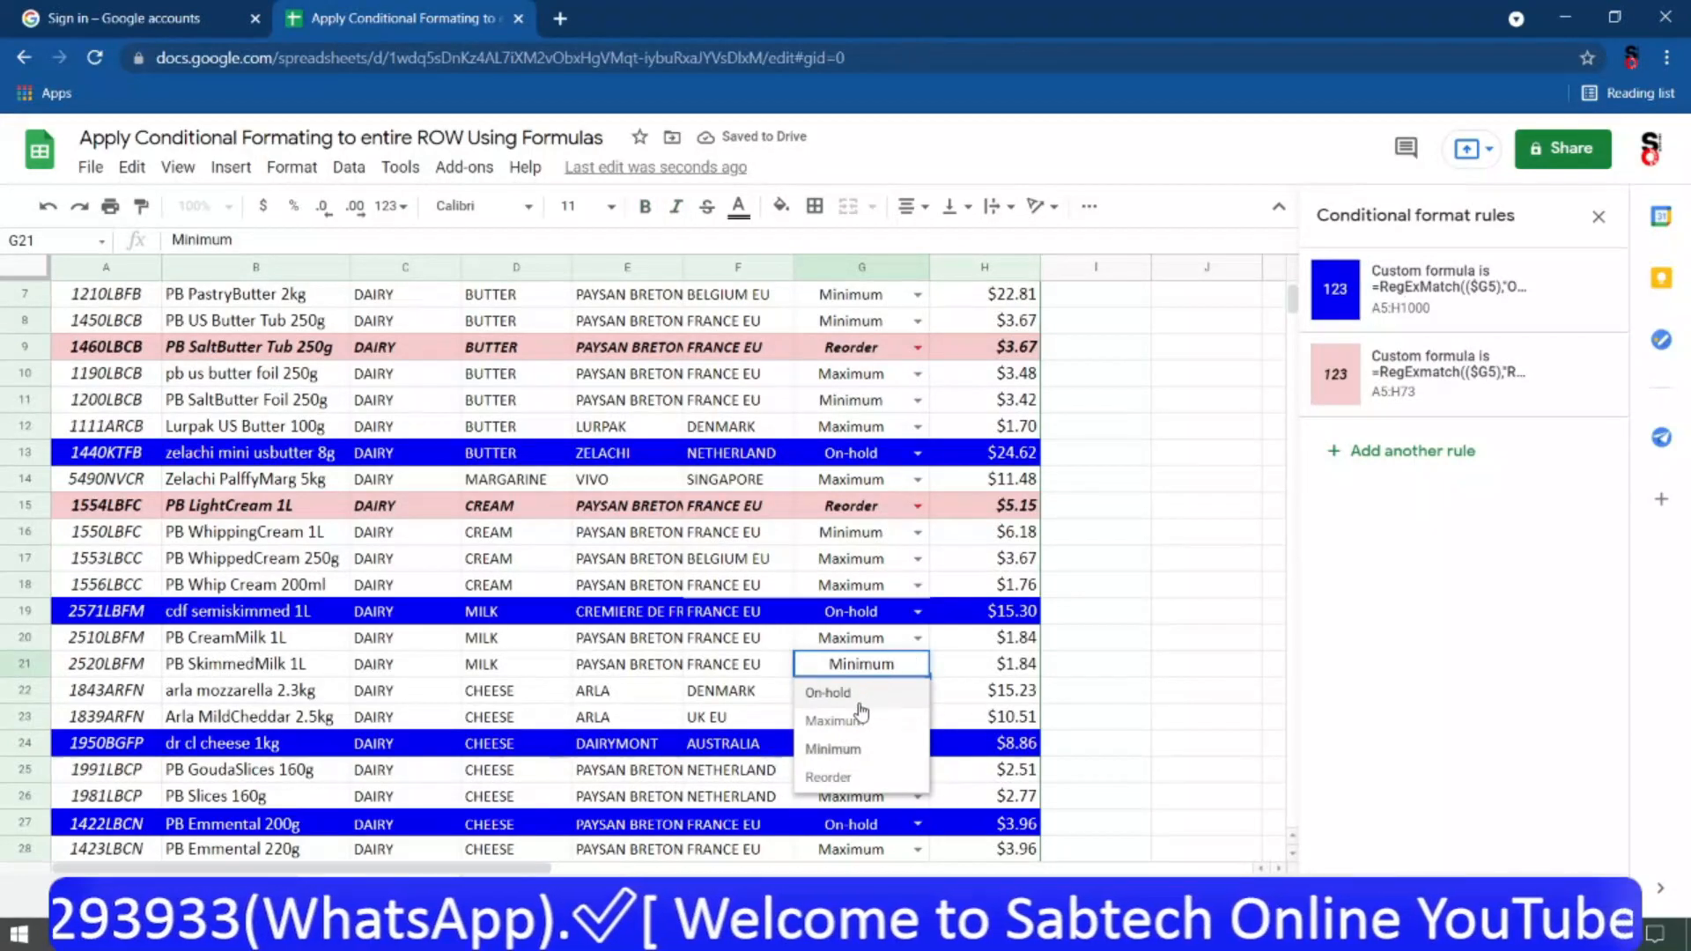
pyautogui.click(838, 778)
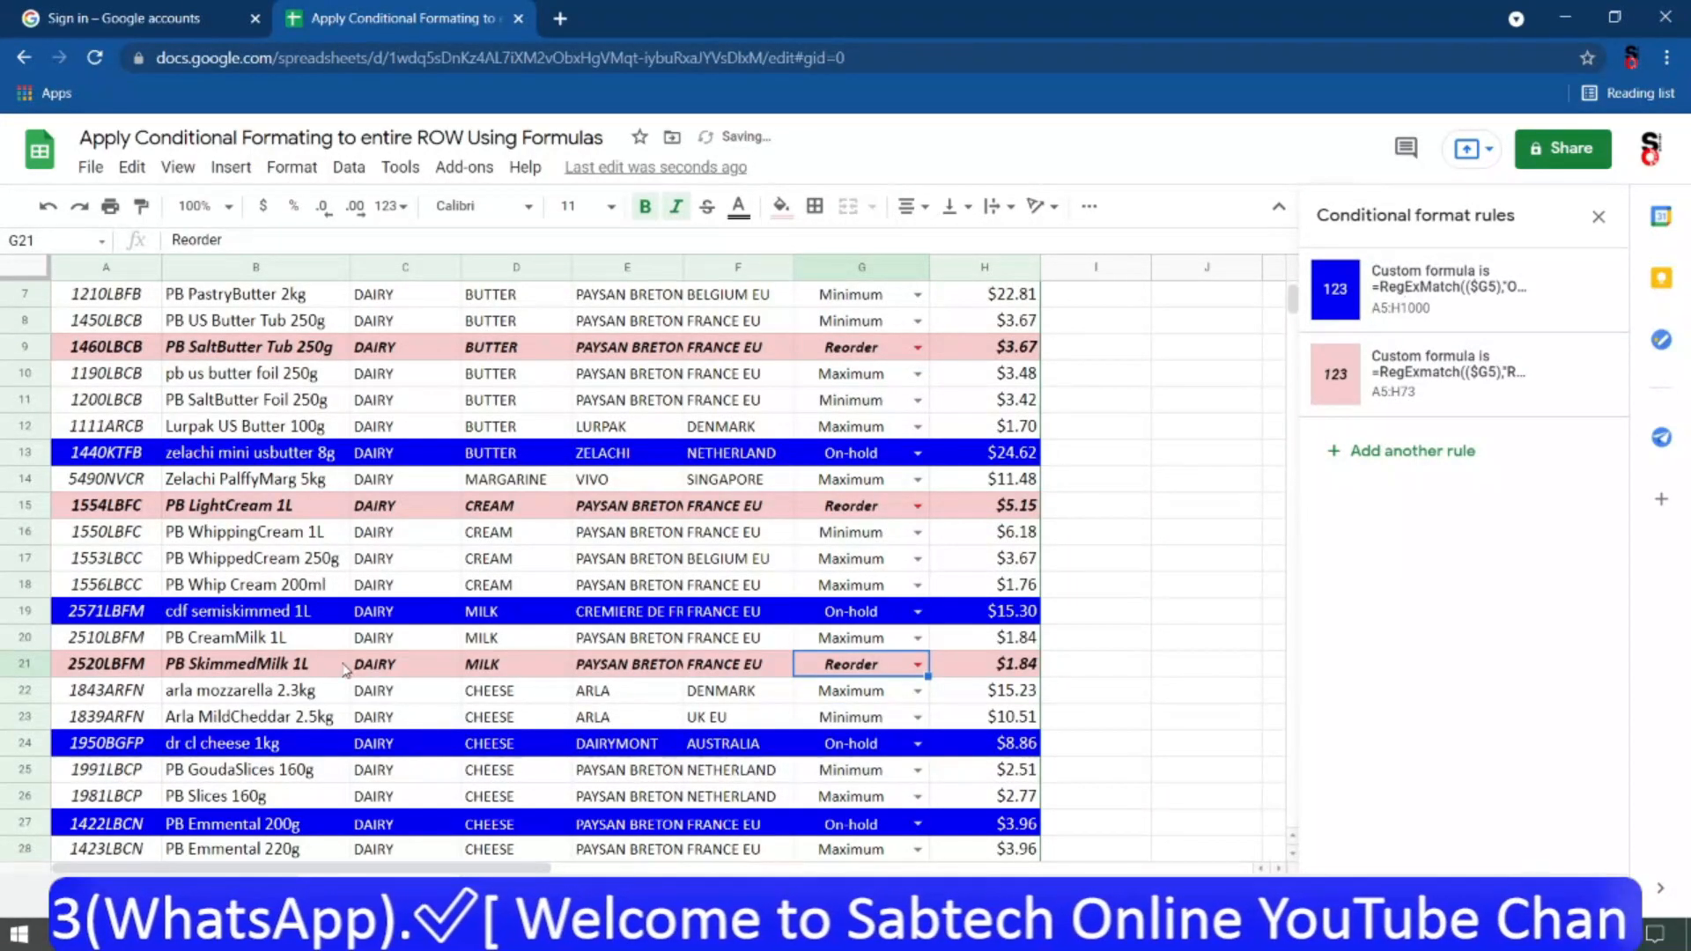
pyautogui.scroll(-2, 962, 604)
pyautogui.scroll(3, 962, 603)
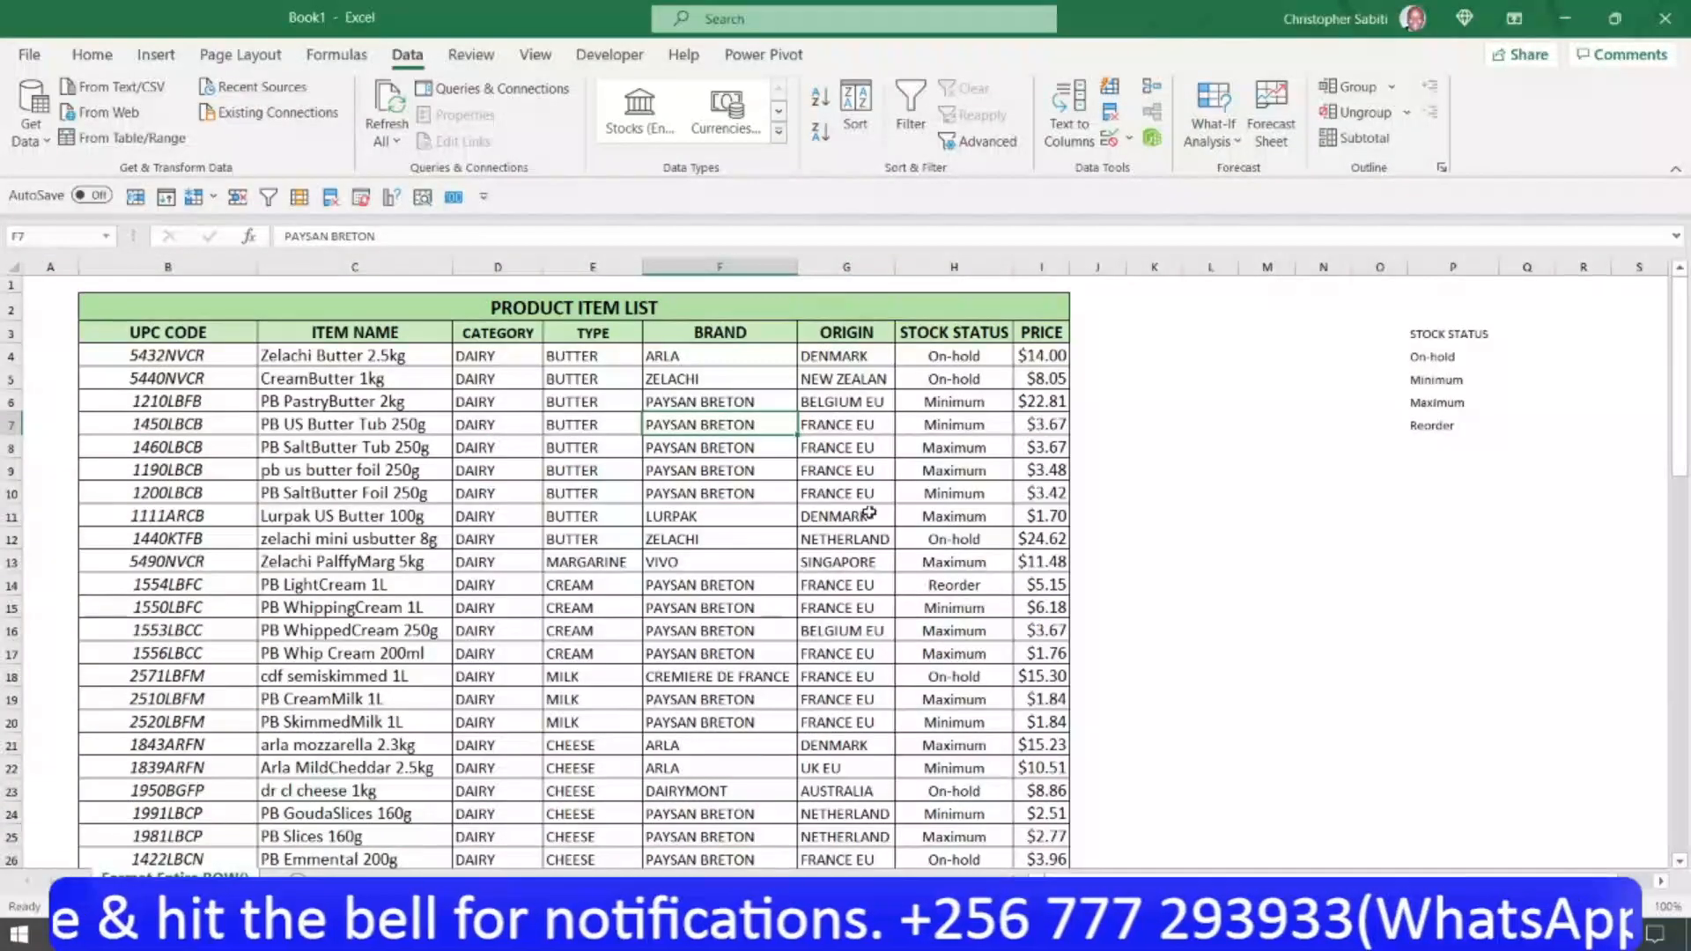
# In the Excel workbook Book1, examine the STOCK STATUS column's dropdown choices against the status list in column P, keeping Maximum in H11.
pyautogui.click(876, 511)
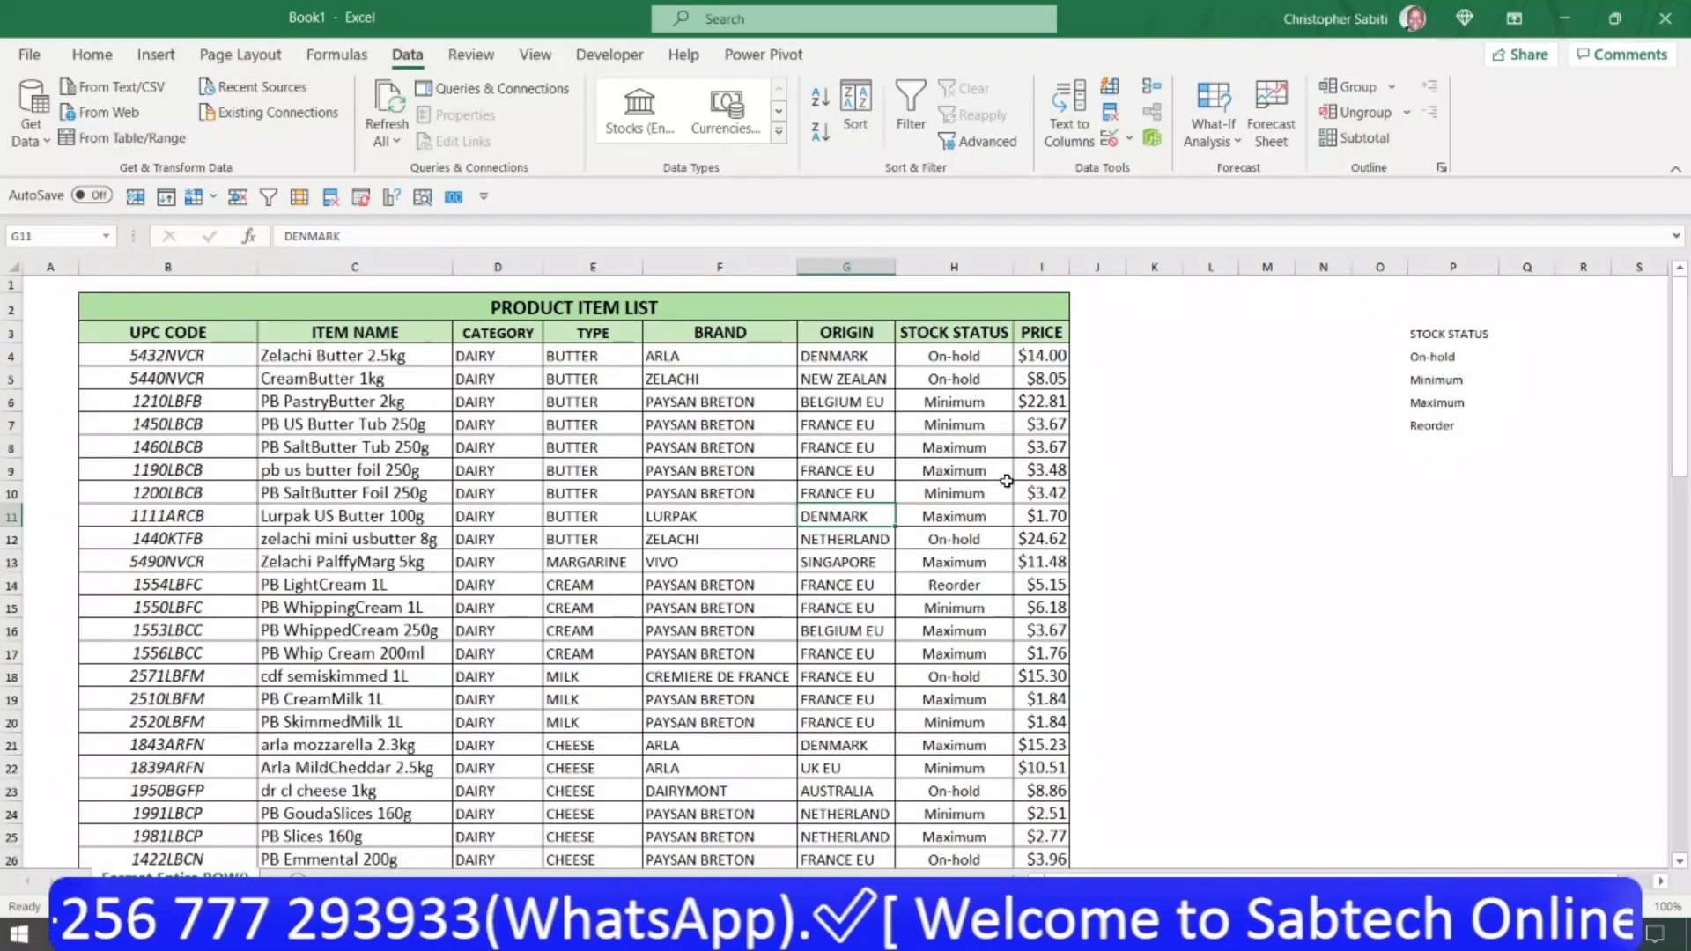
pyautogui.click(948, 355)
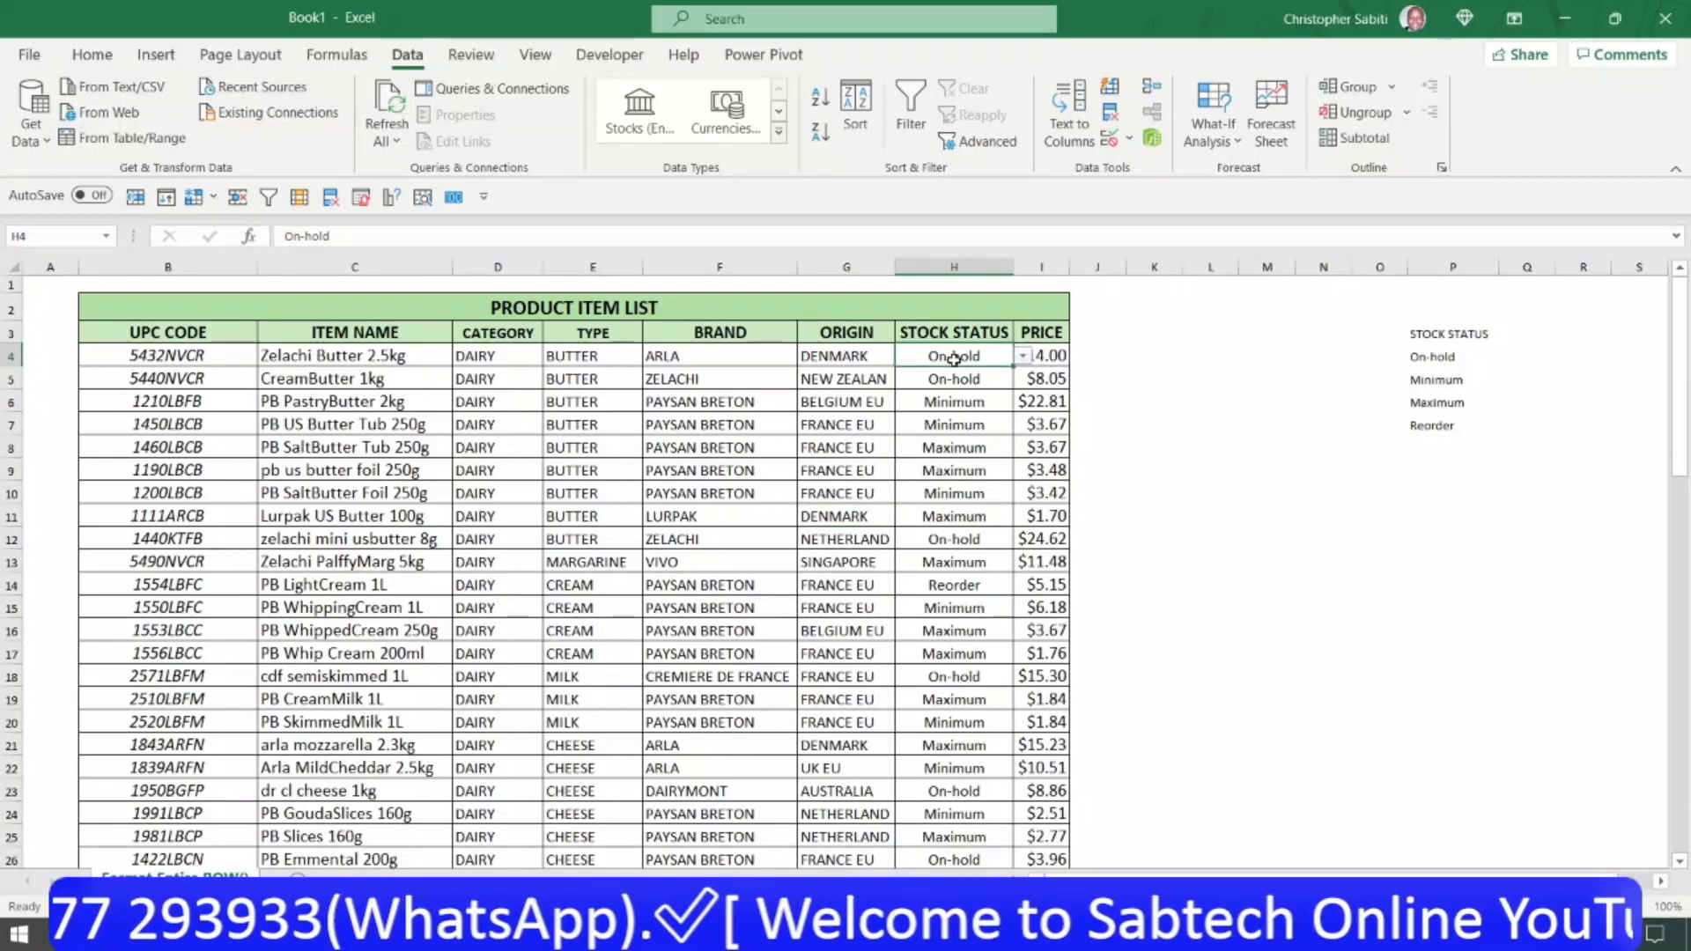
pyautogui.moveTo(1441, 357); pyautogui.dragTo(1461, 426)
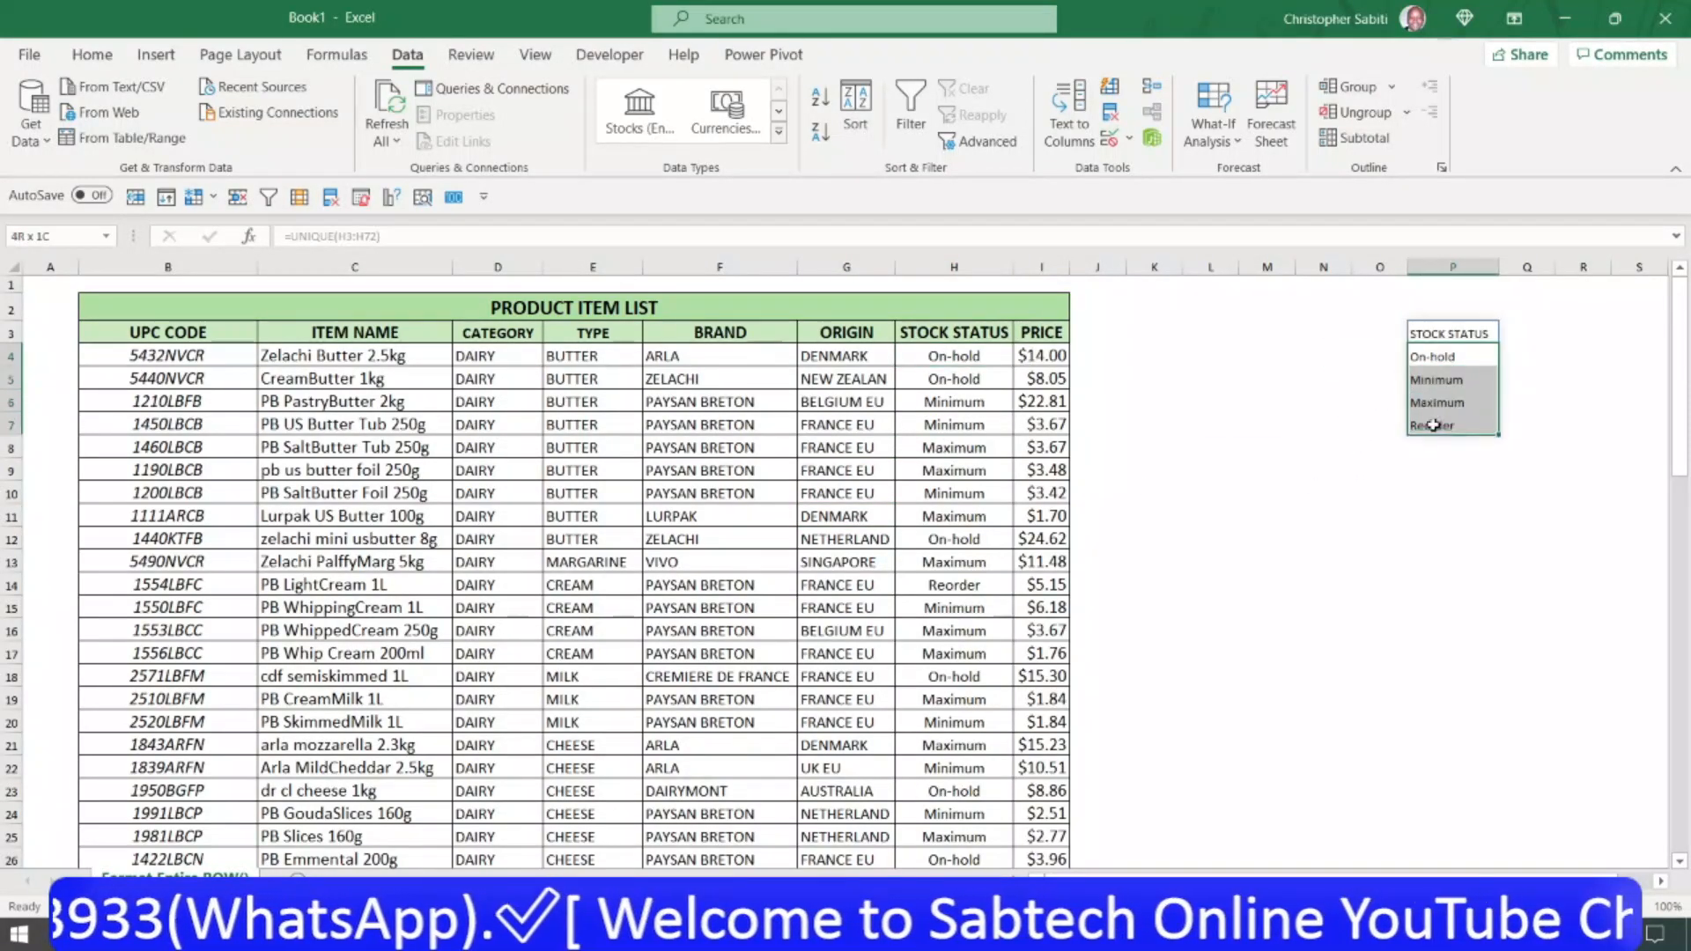
pyautogui.moveTo(933, 361); pyautogui.dragTo(986, 574)
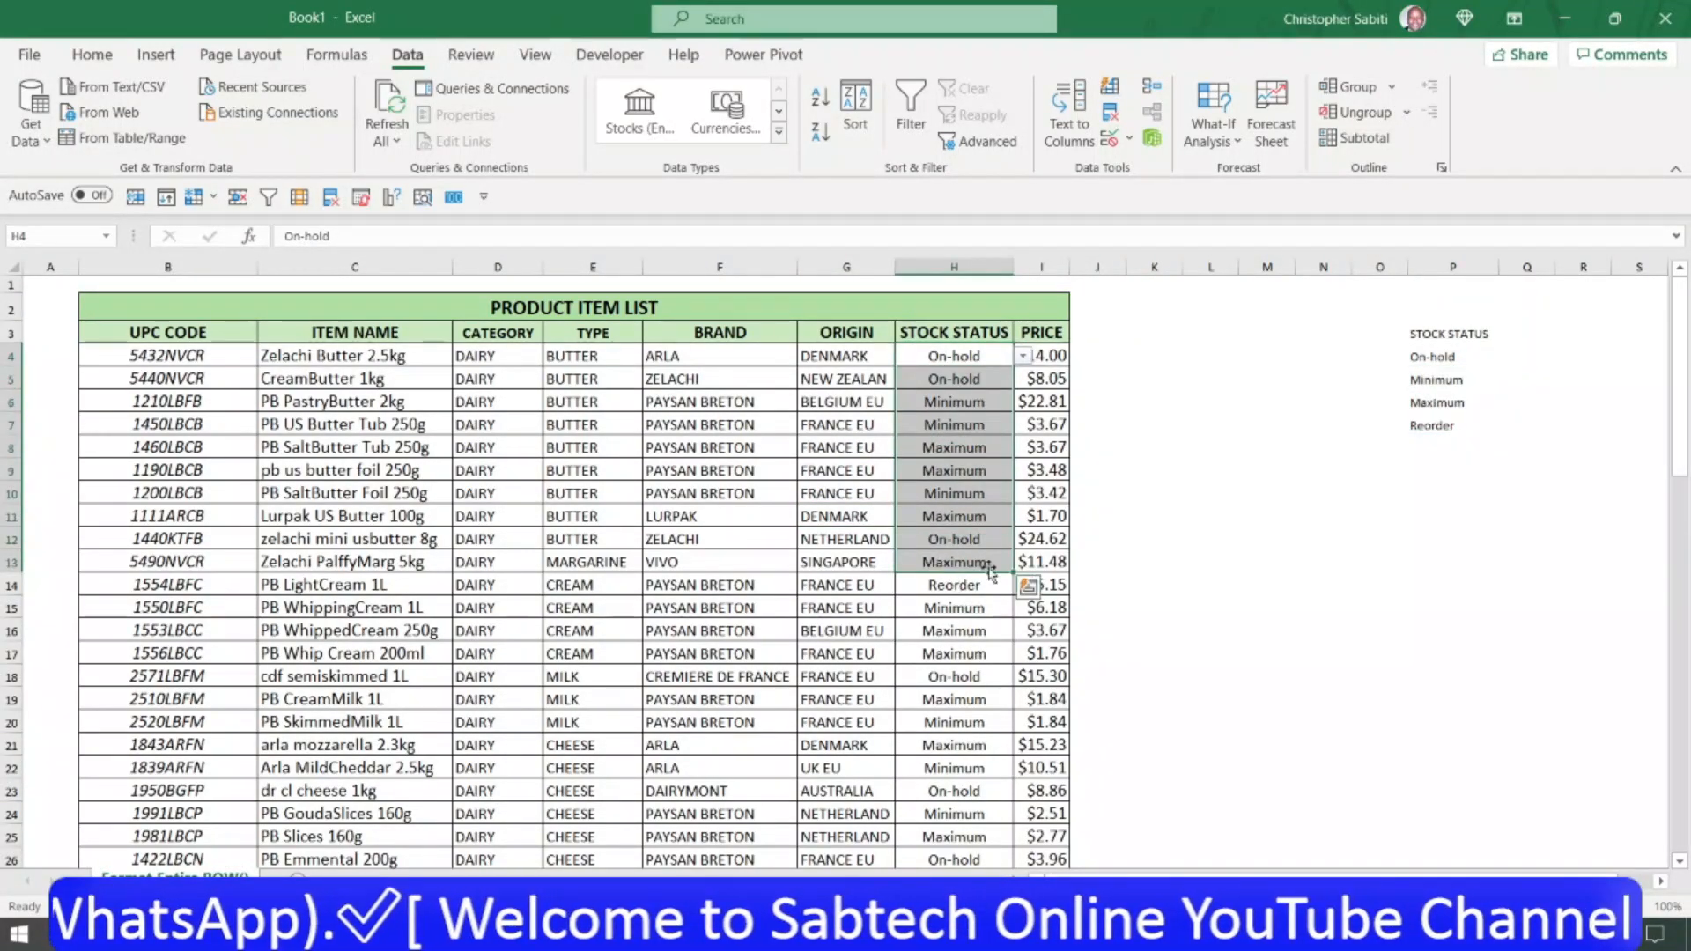
pyautogui.click(980, 515)
pyautogui.click(1023, 516)
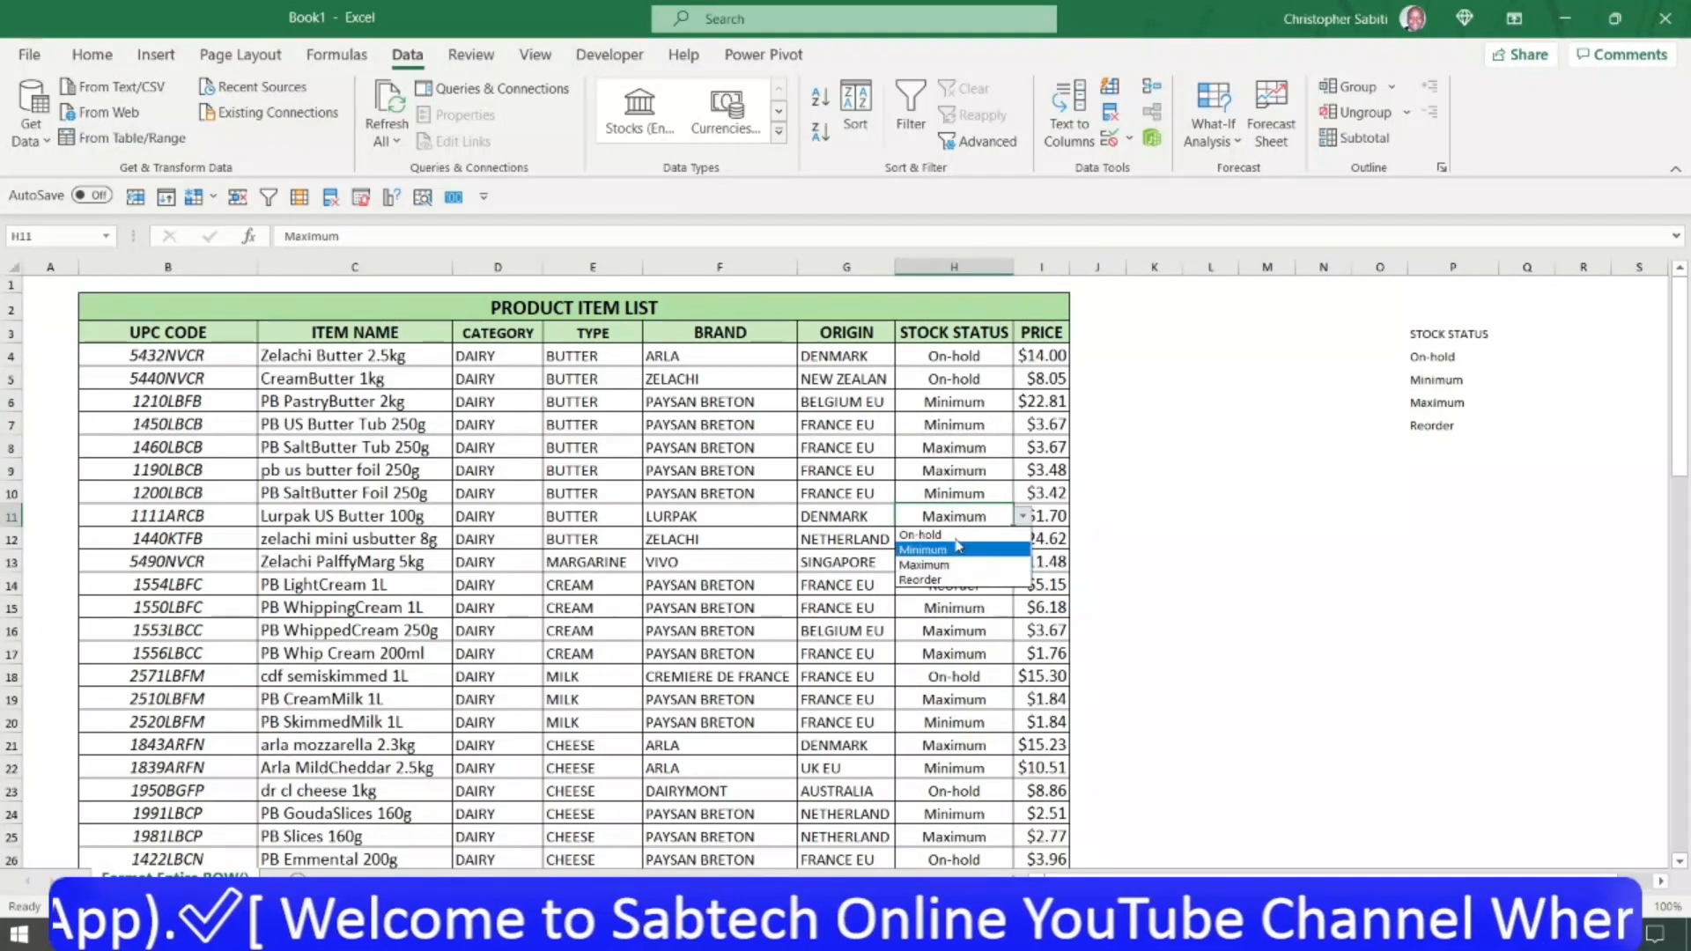
pyautogui.click(932, 565)
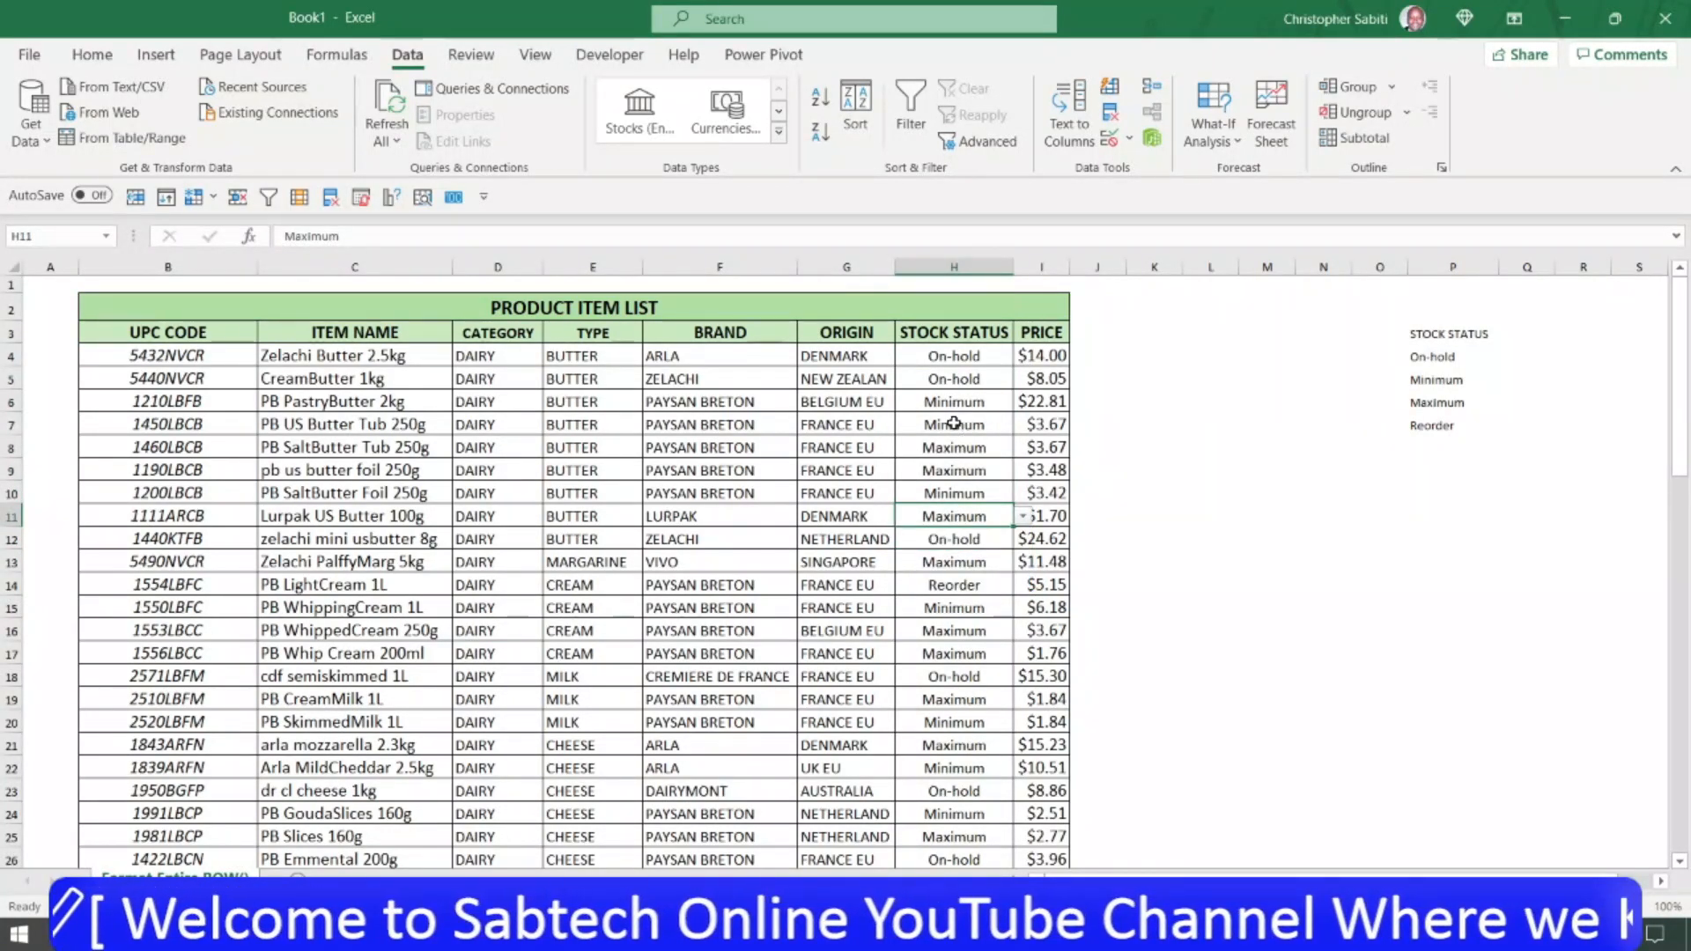
pyautogui.click(958, 465)
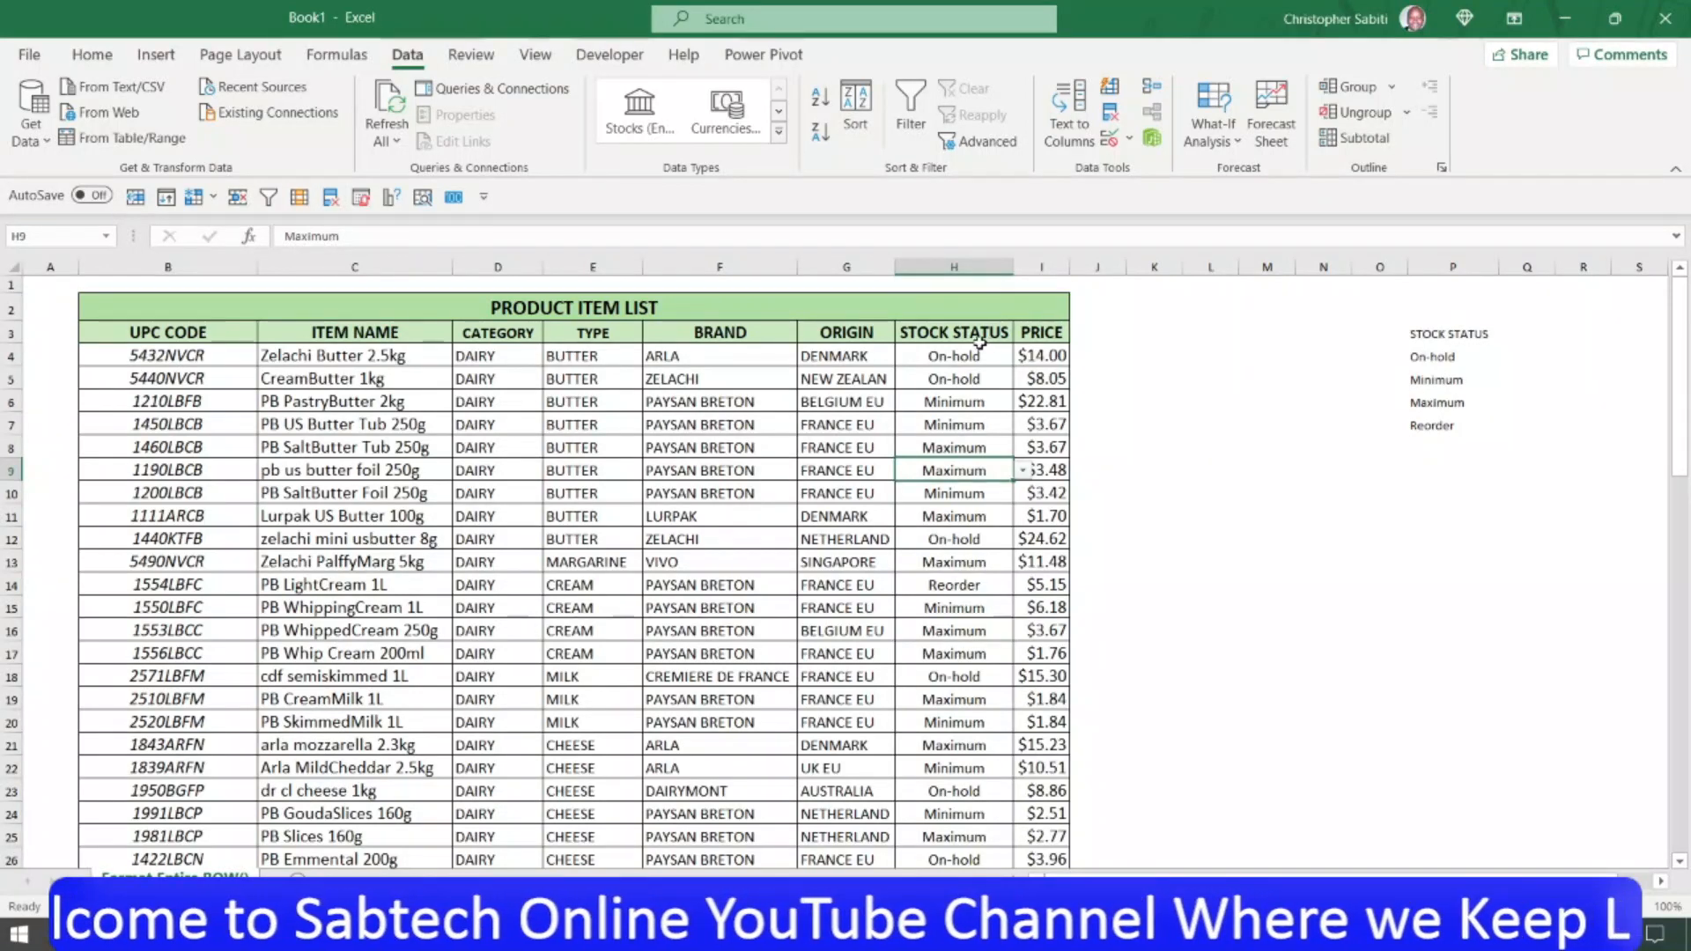
# Enter the heading "Data Validation" in cell L3.
pyautogui.click(1243, 338)
pyautogui.click(1207, 336)
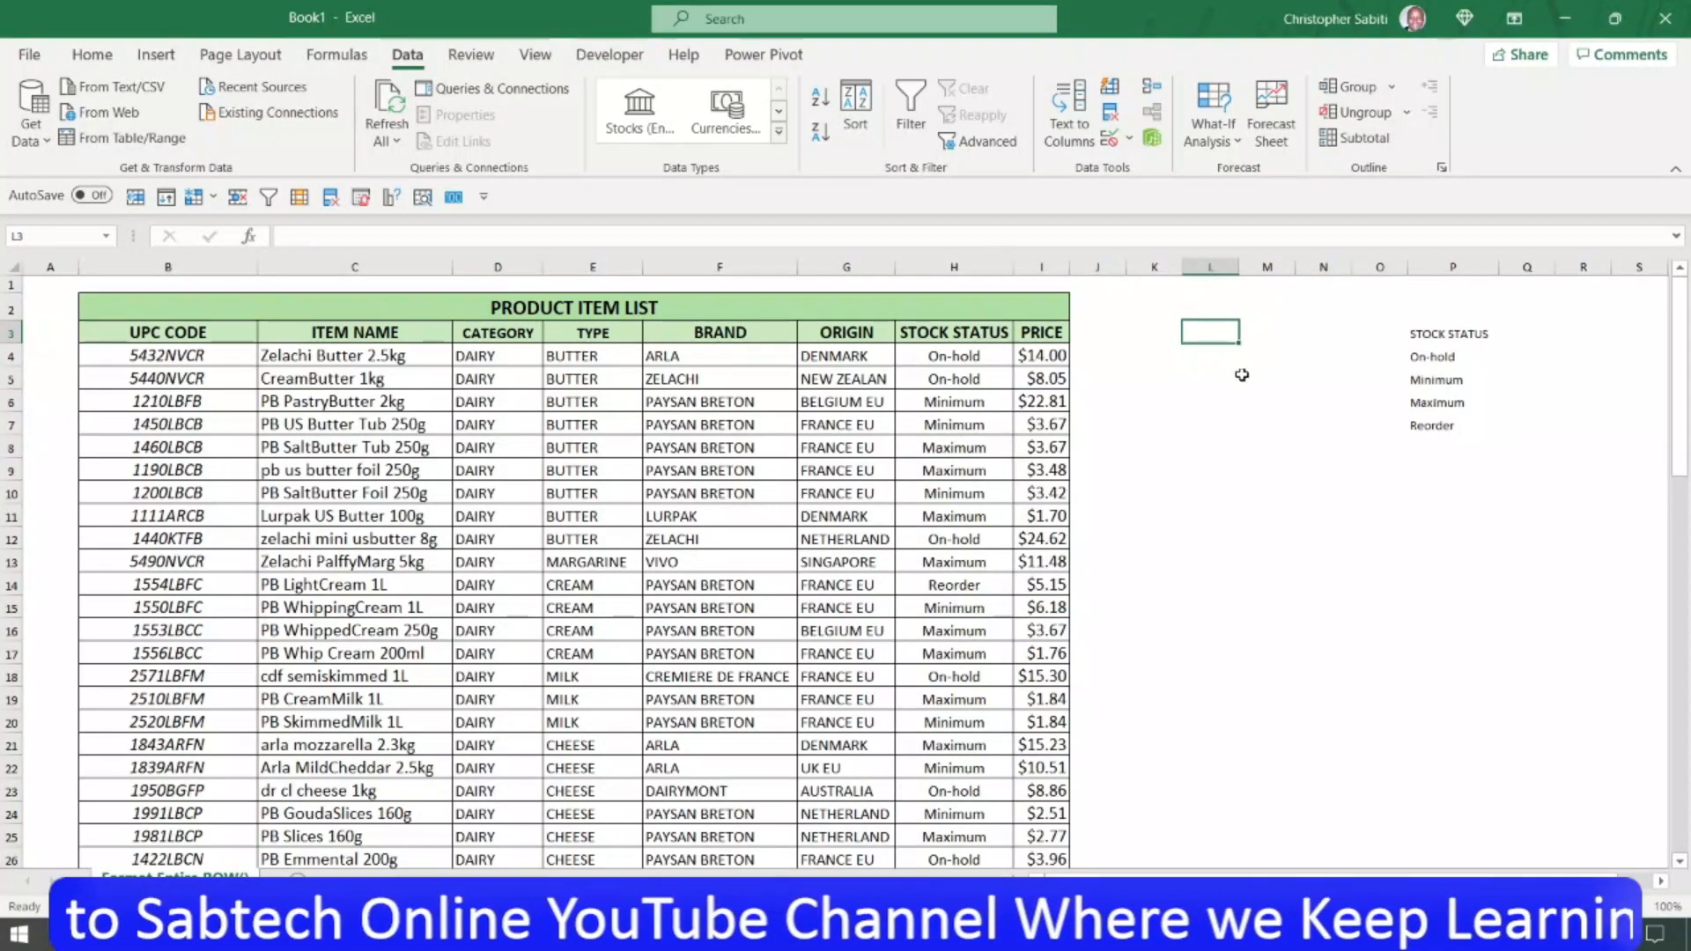
pyautogui.write('Data Val')
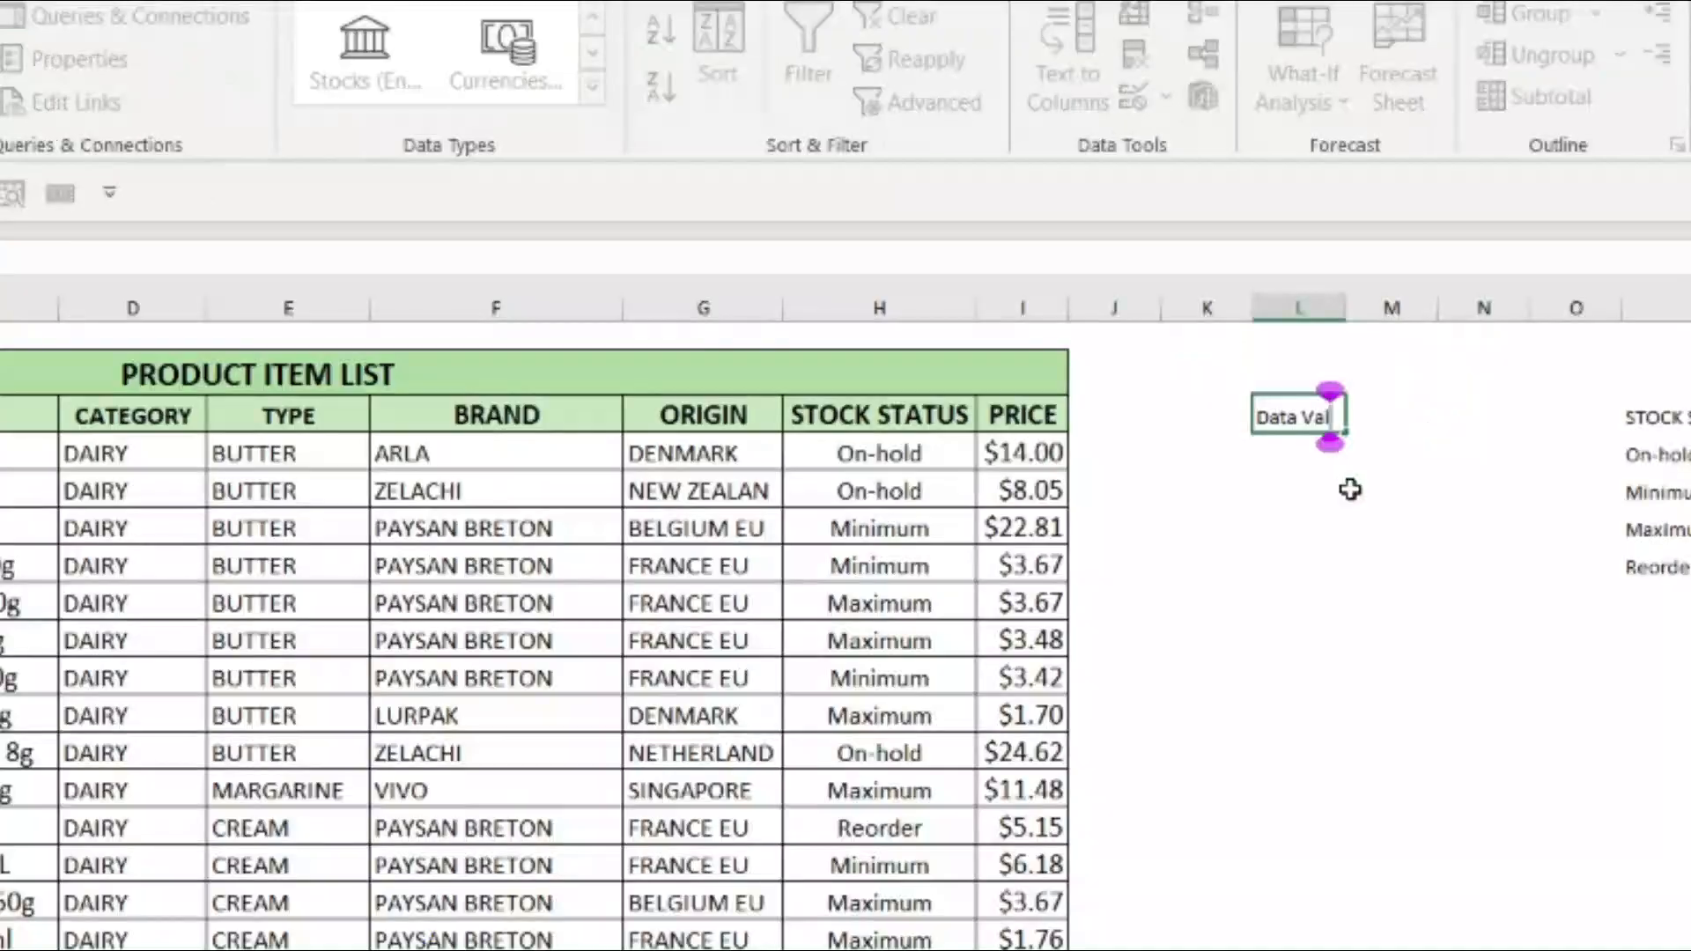
pyautogui.write('idation')
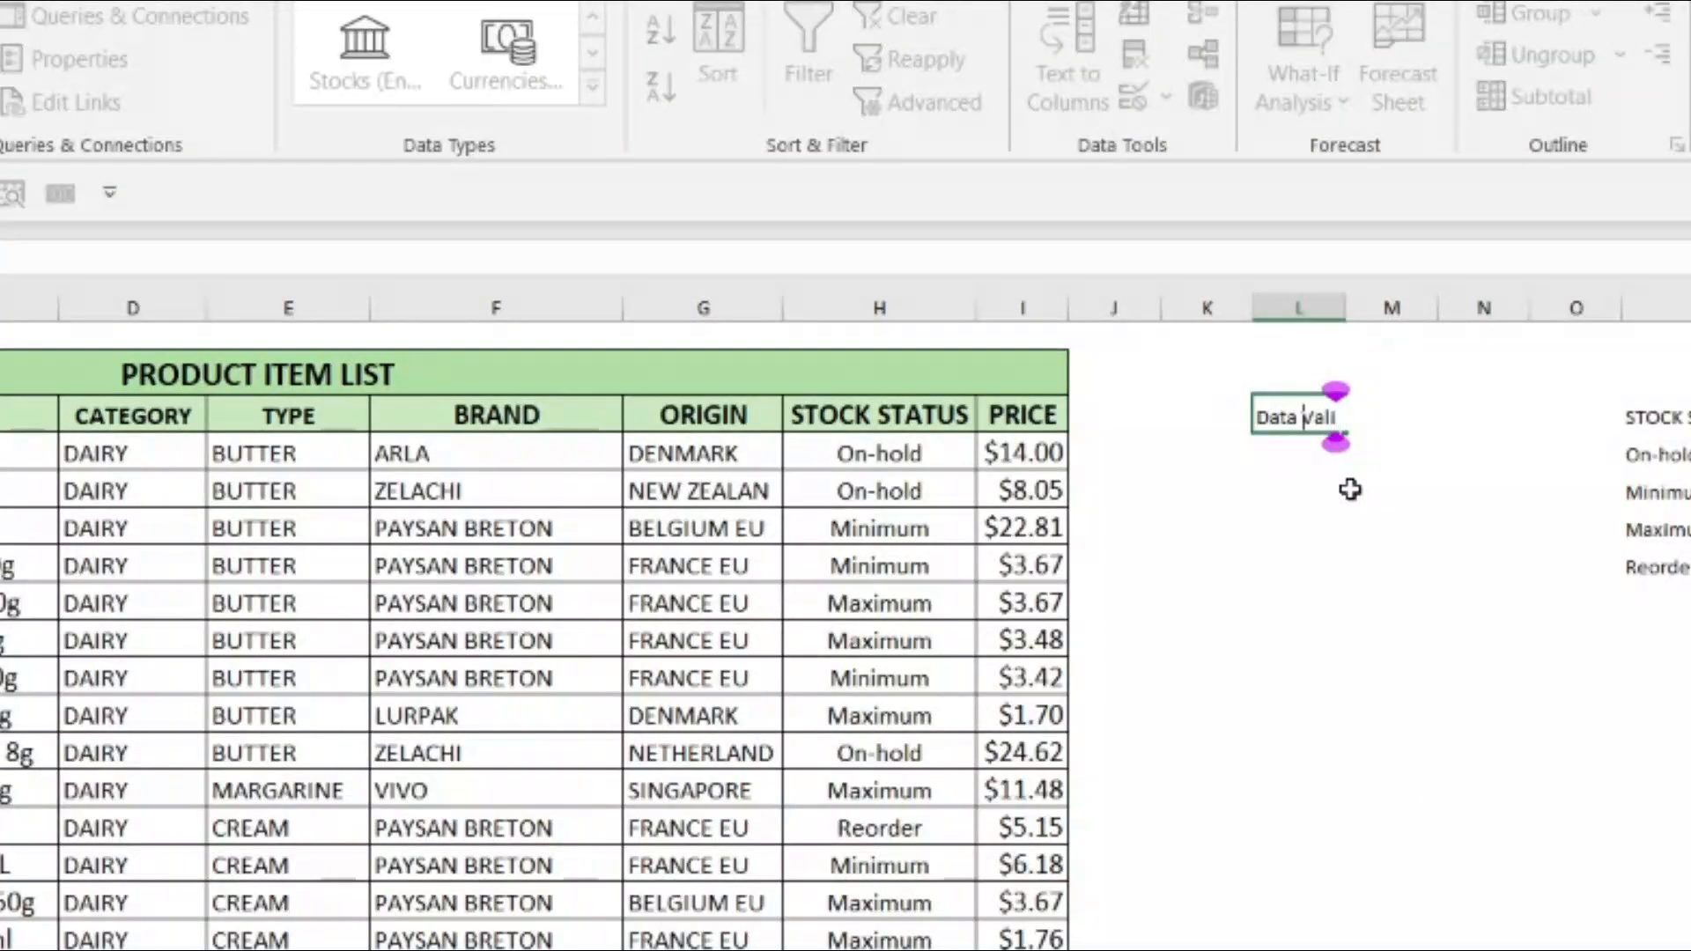
pyautogui.hotkey('ctrl', 'Return')
pyautogui.press('Return')
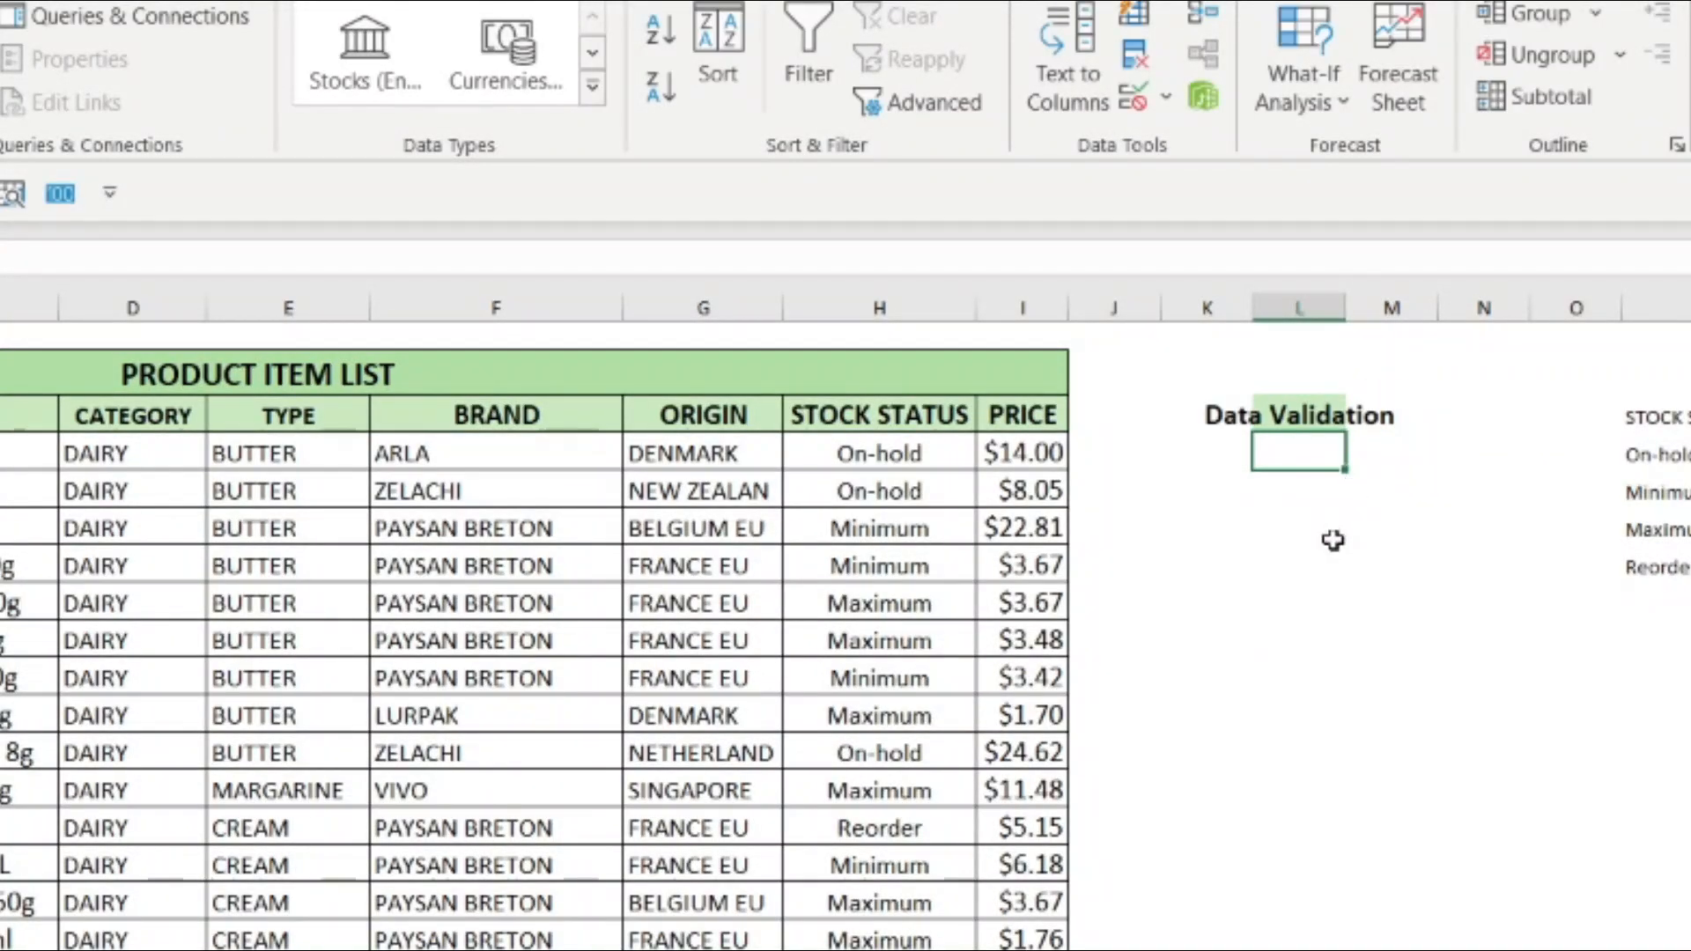
# Widen column L to roughly the width of its Data Validation heading.
pyautogui.click(1383, 764)
pyautogui.click(1273, 420)
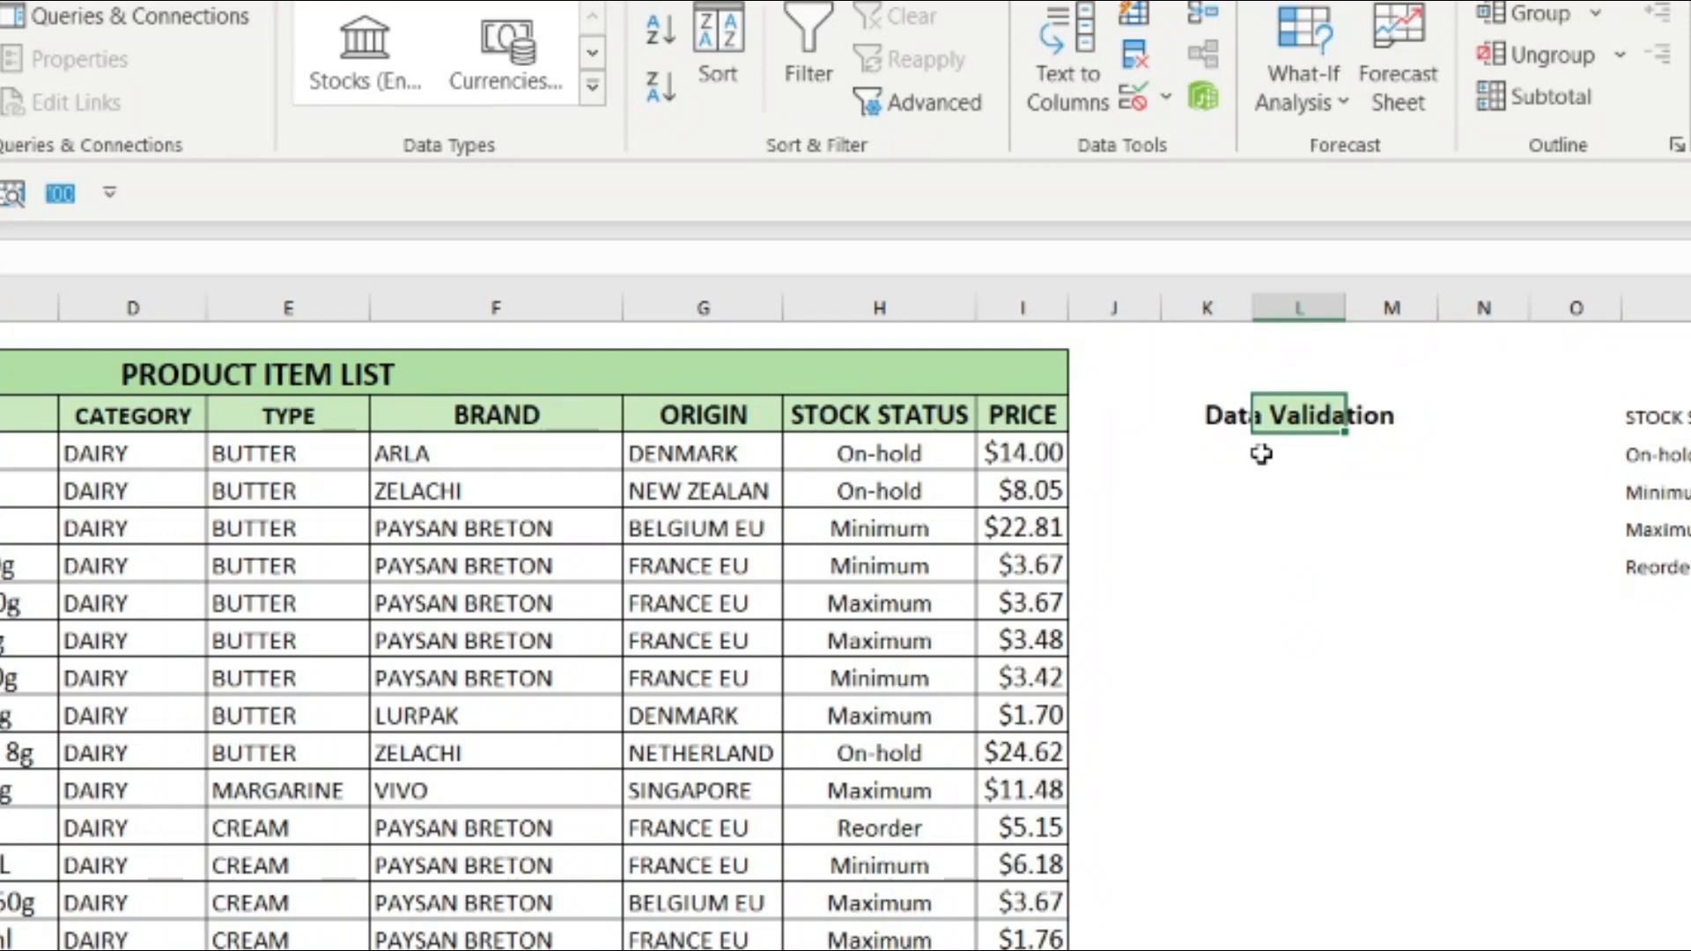
pyautogui.click(1285, 465)
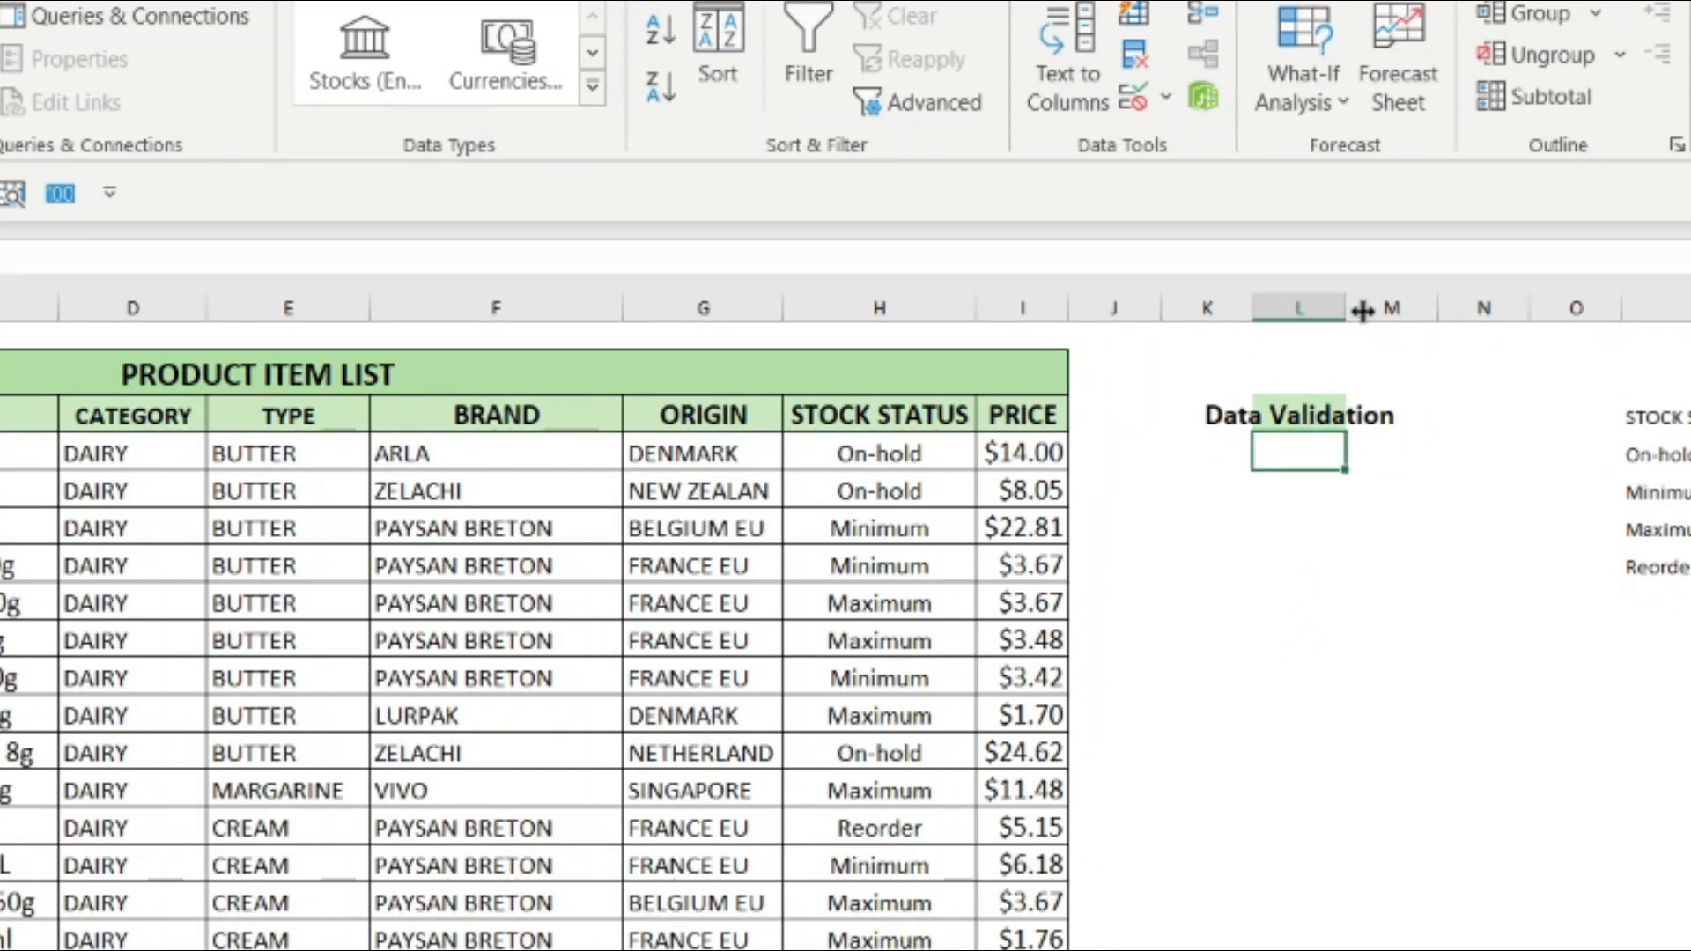
pyautogui.moveTo(1345, 308); pyautogui.dragTo(1429, 345)
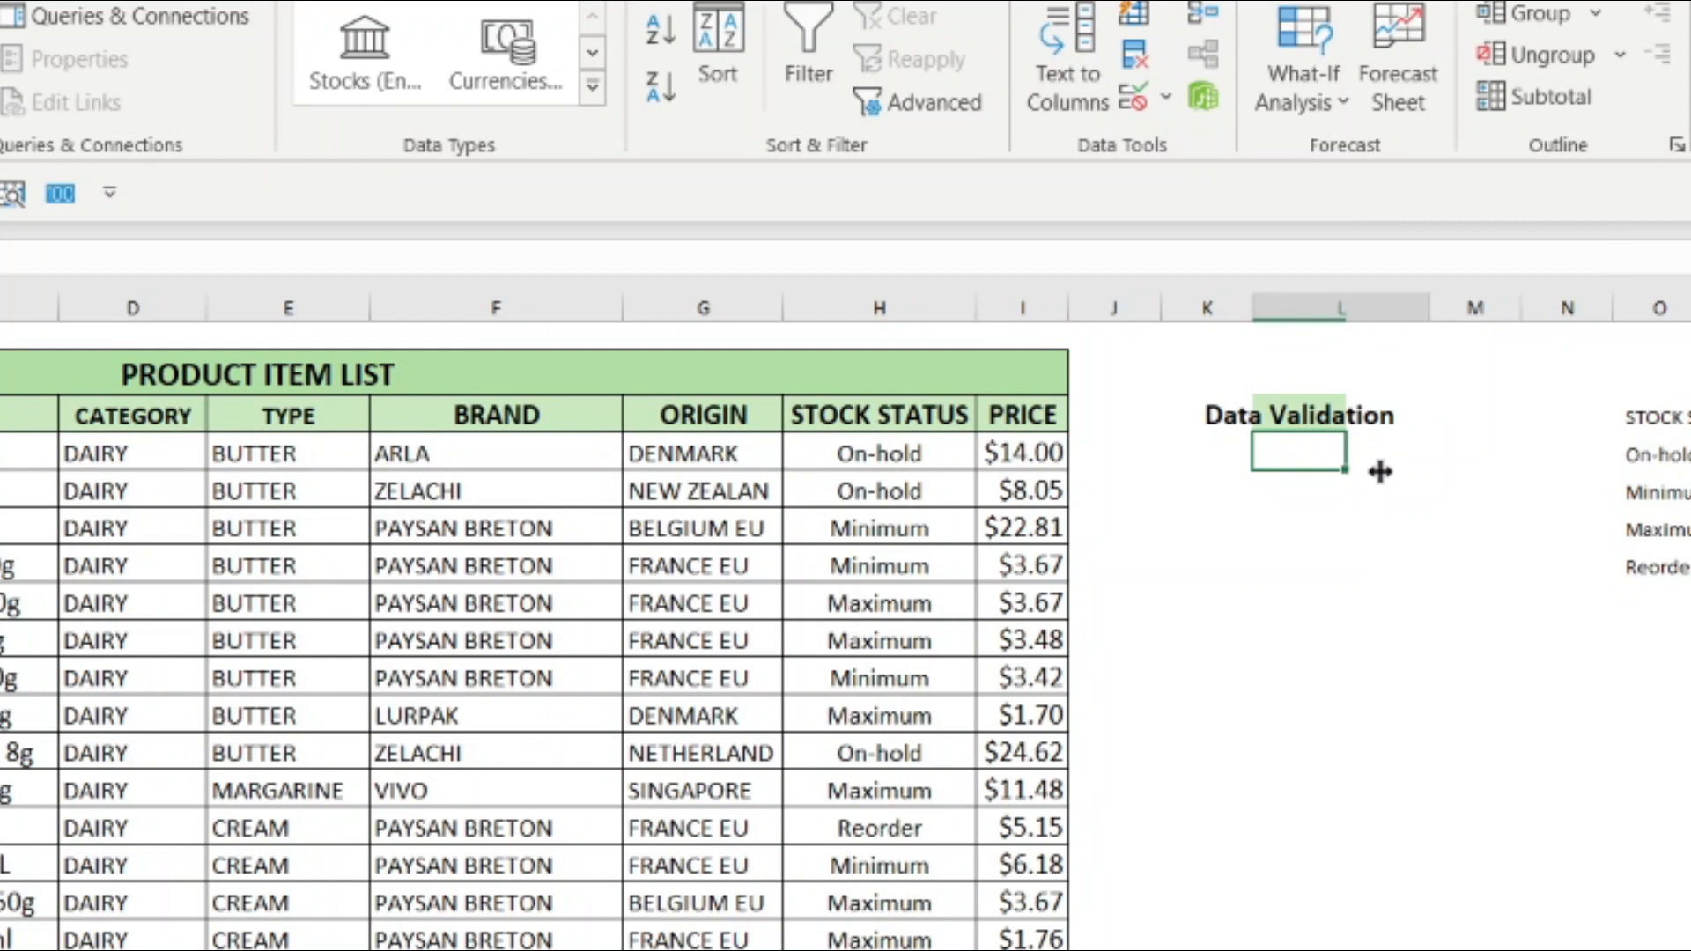
# Restrict cell L4 to a validation list with the source =$P$4:$P$7 and check the choices in its dropdown.
pyautogui.click(1337, 520)
pyautogui.click(1309, 447)
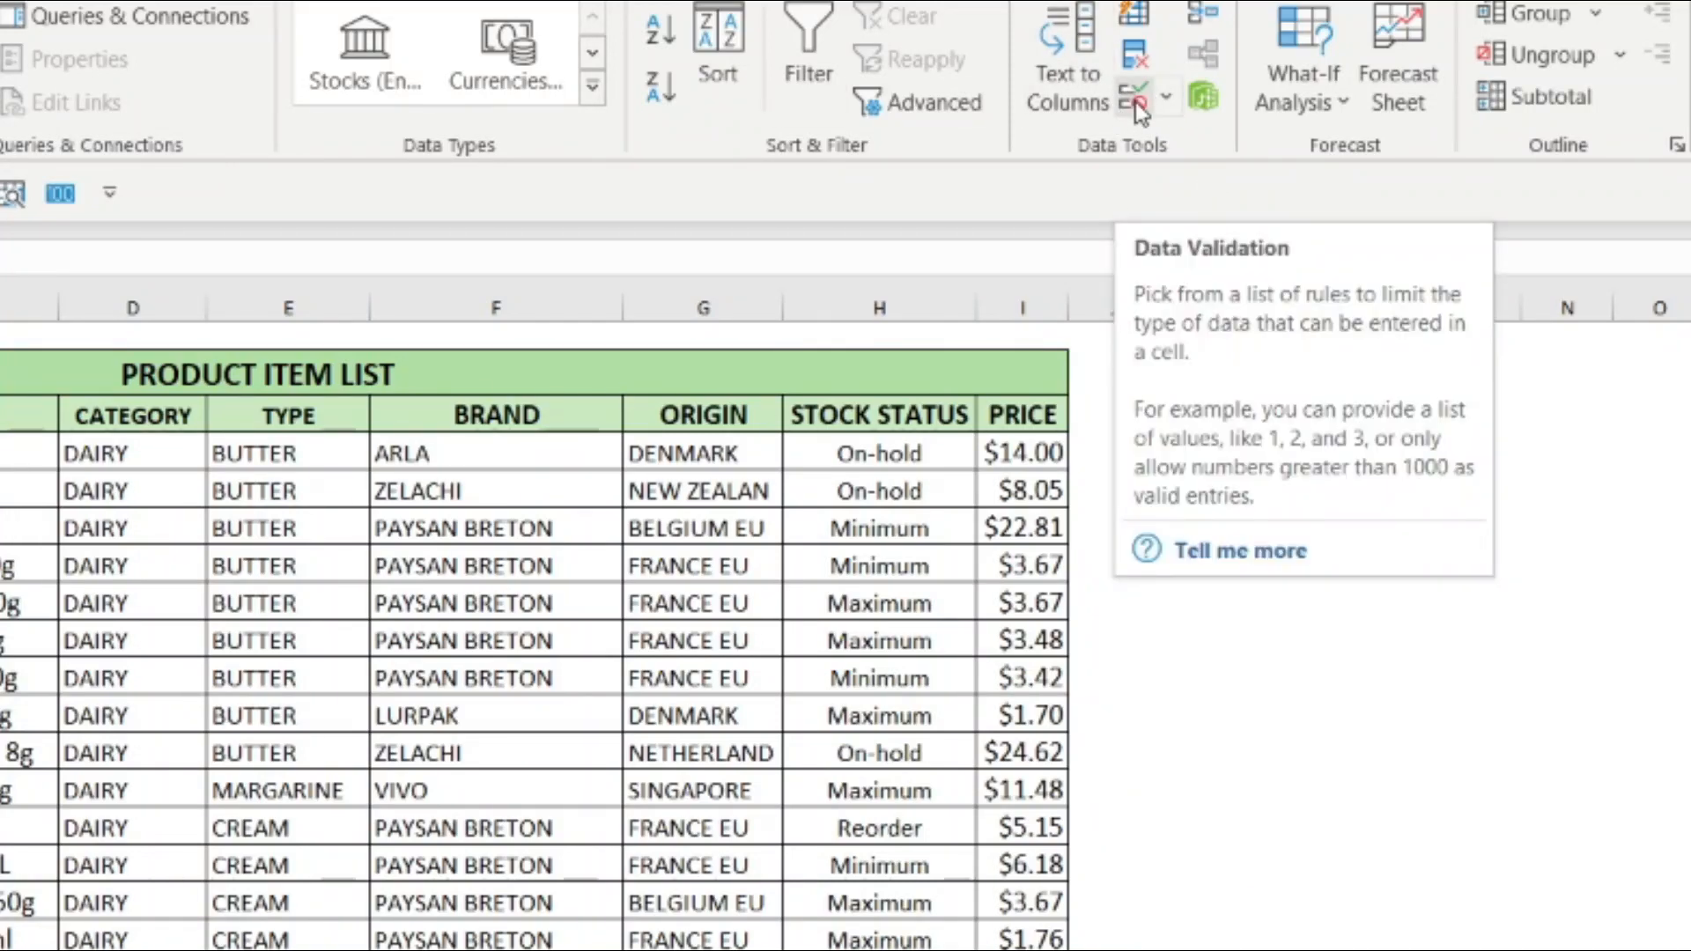
pyautogui.click(1171, 100)
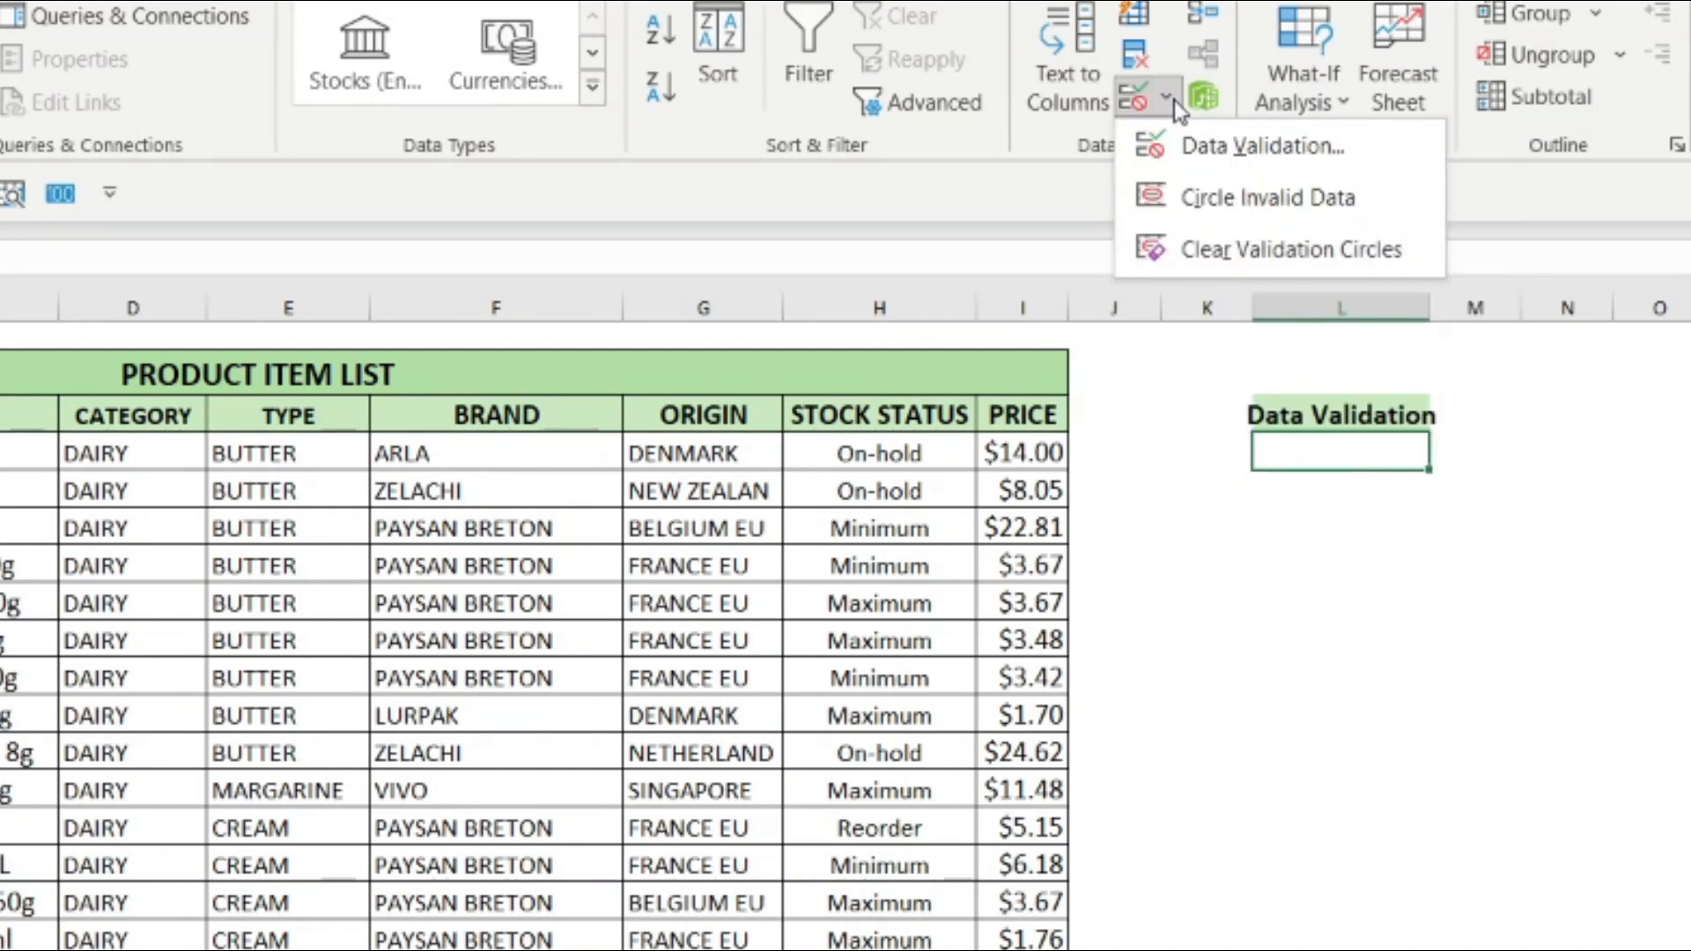
pyautogui.click(1222, 149)
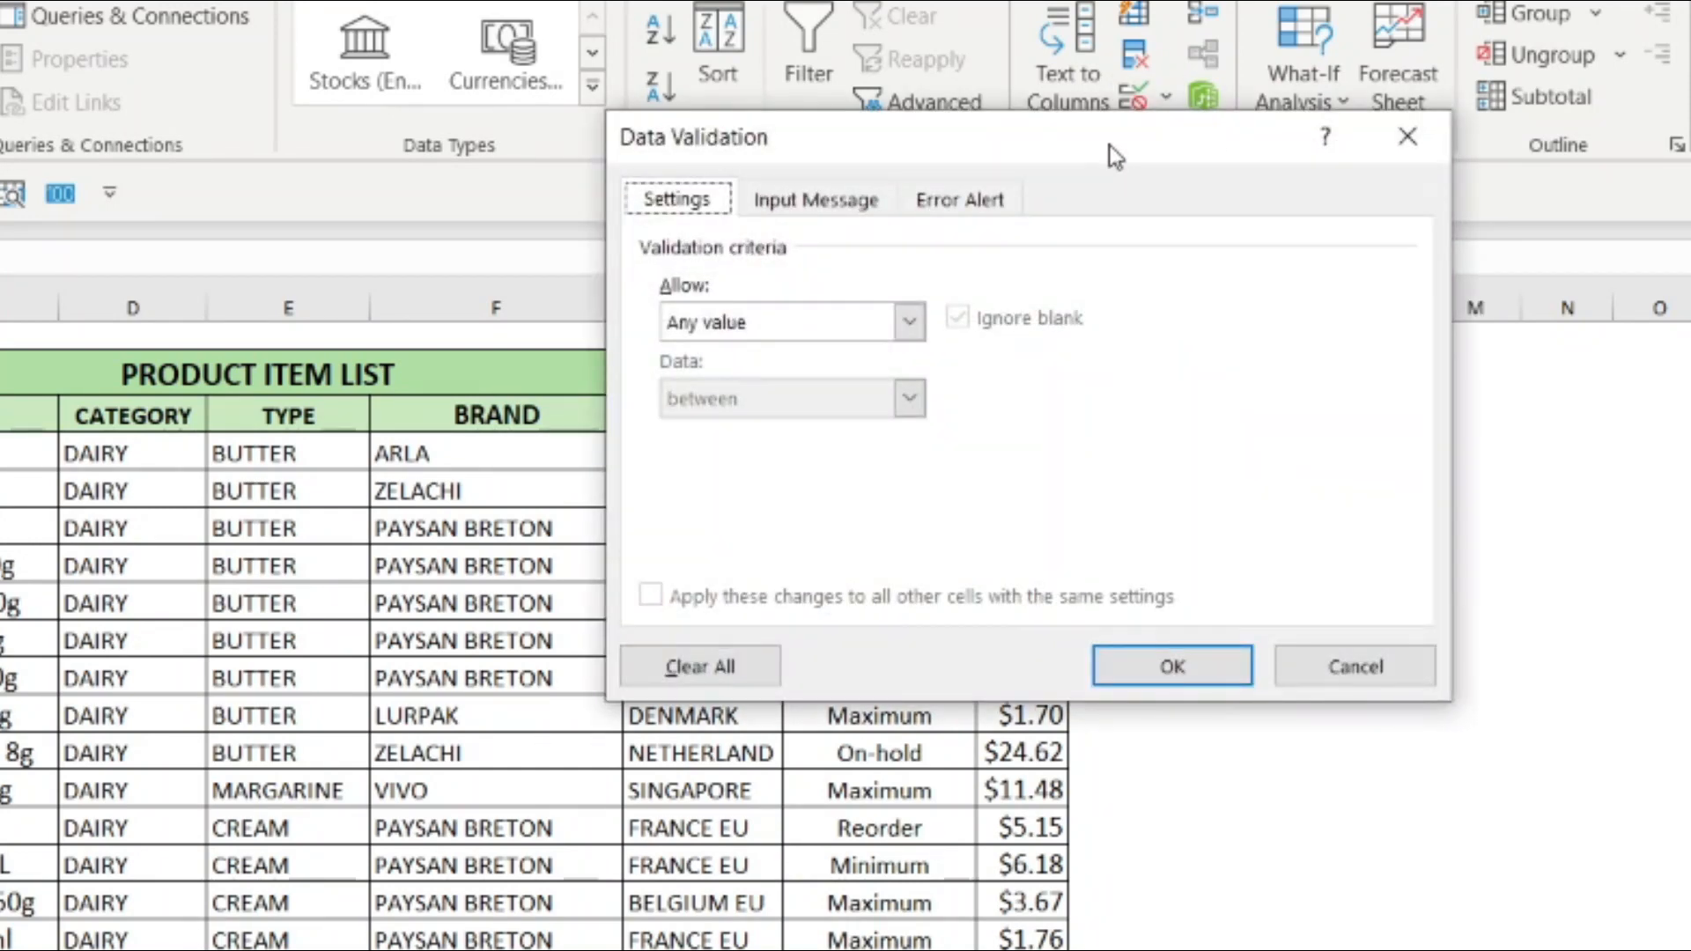
pyautogui.moveTo(1053, 202); pyautogui.dragTo(811, 479)
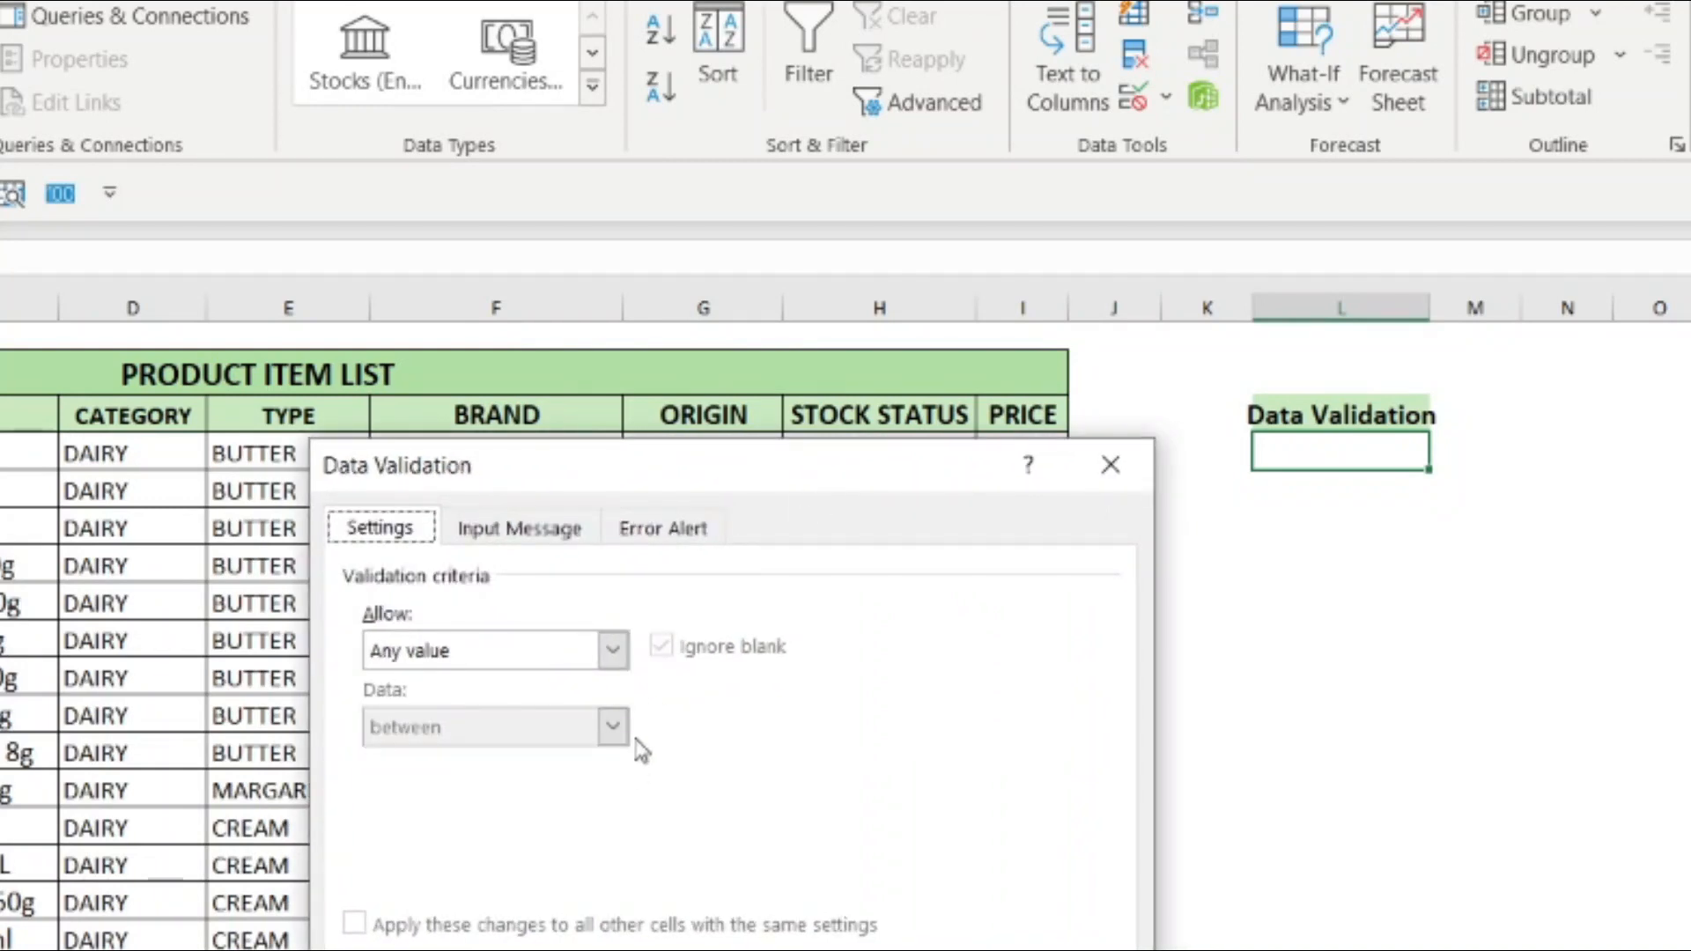
pyautogui.click(495, 666)
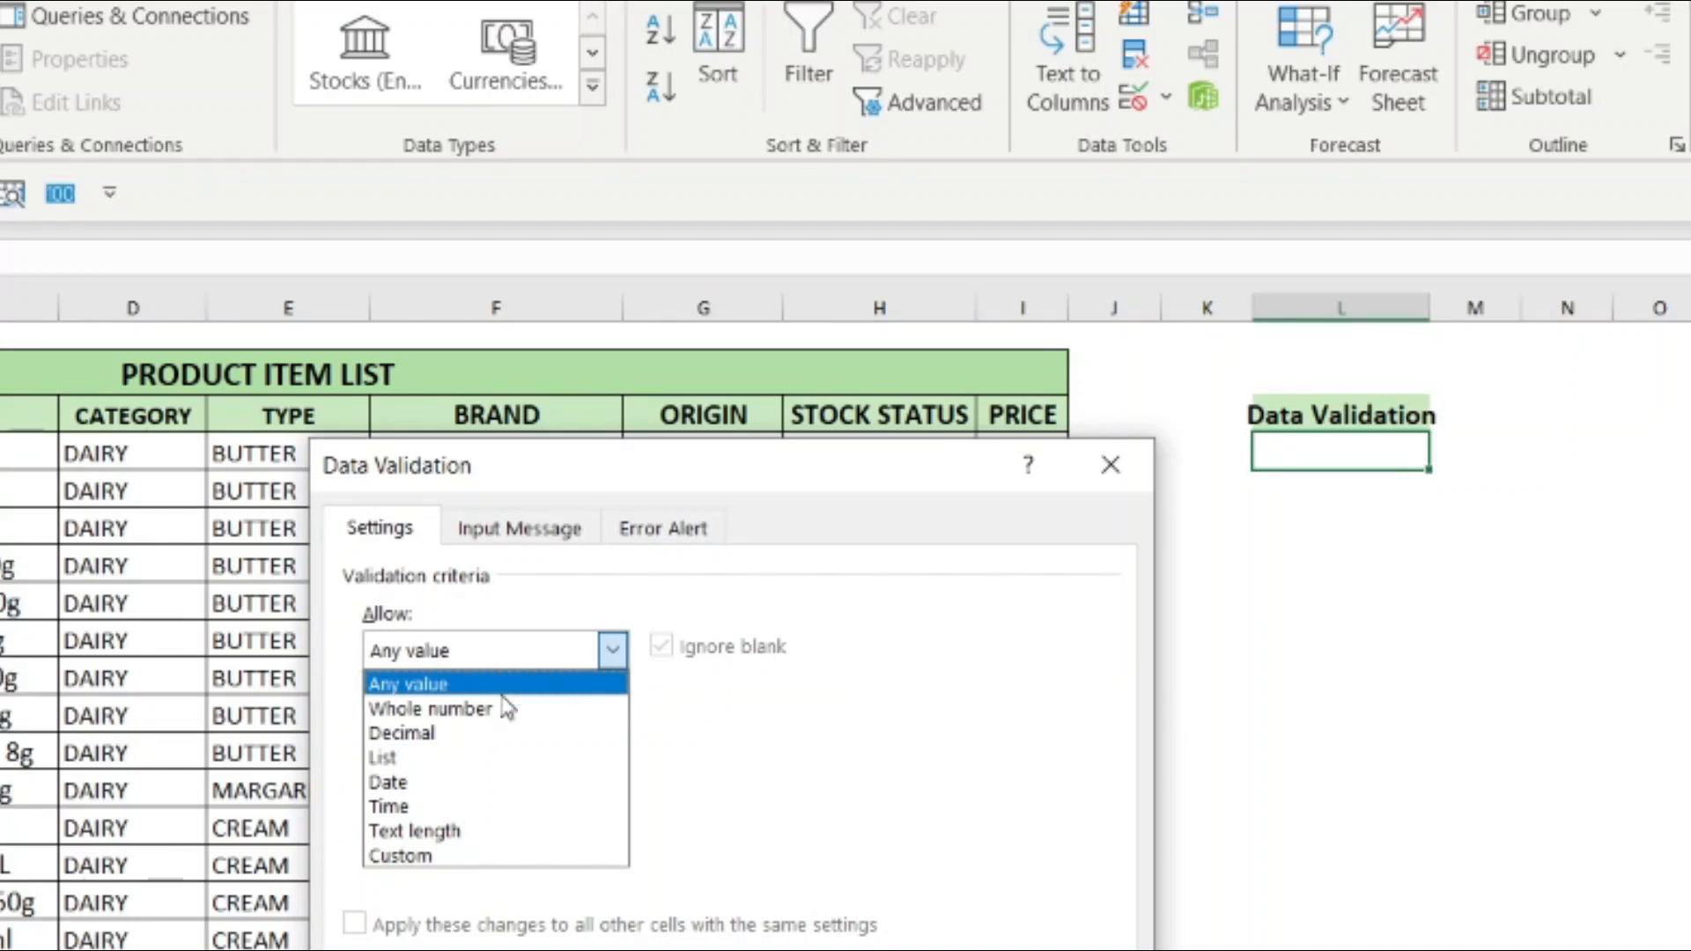
pyautogui.click(411, 759)
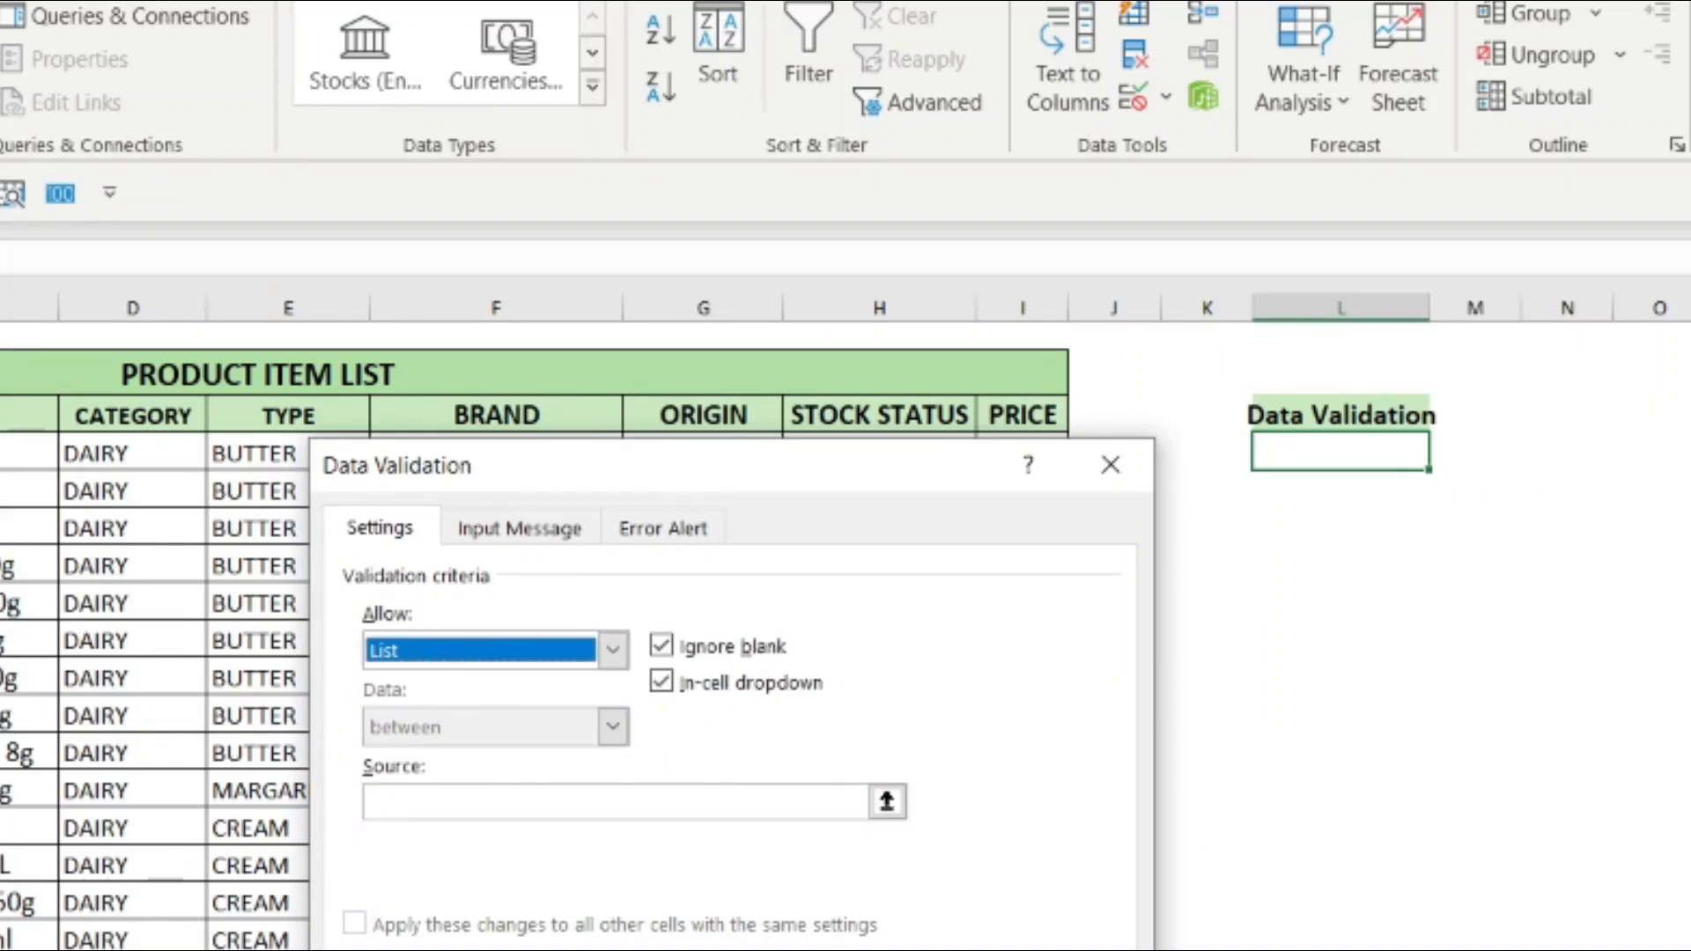
pyautogui.click(551, 801)
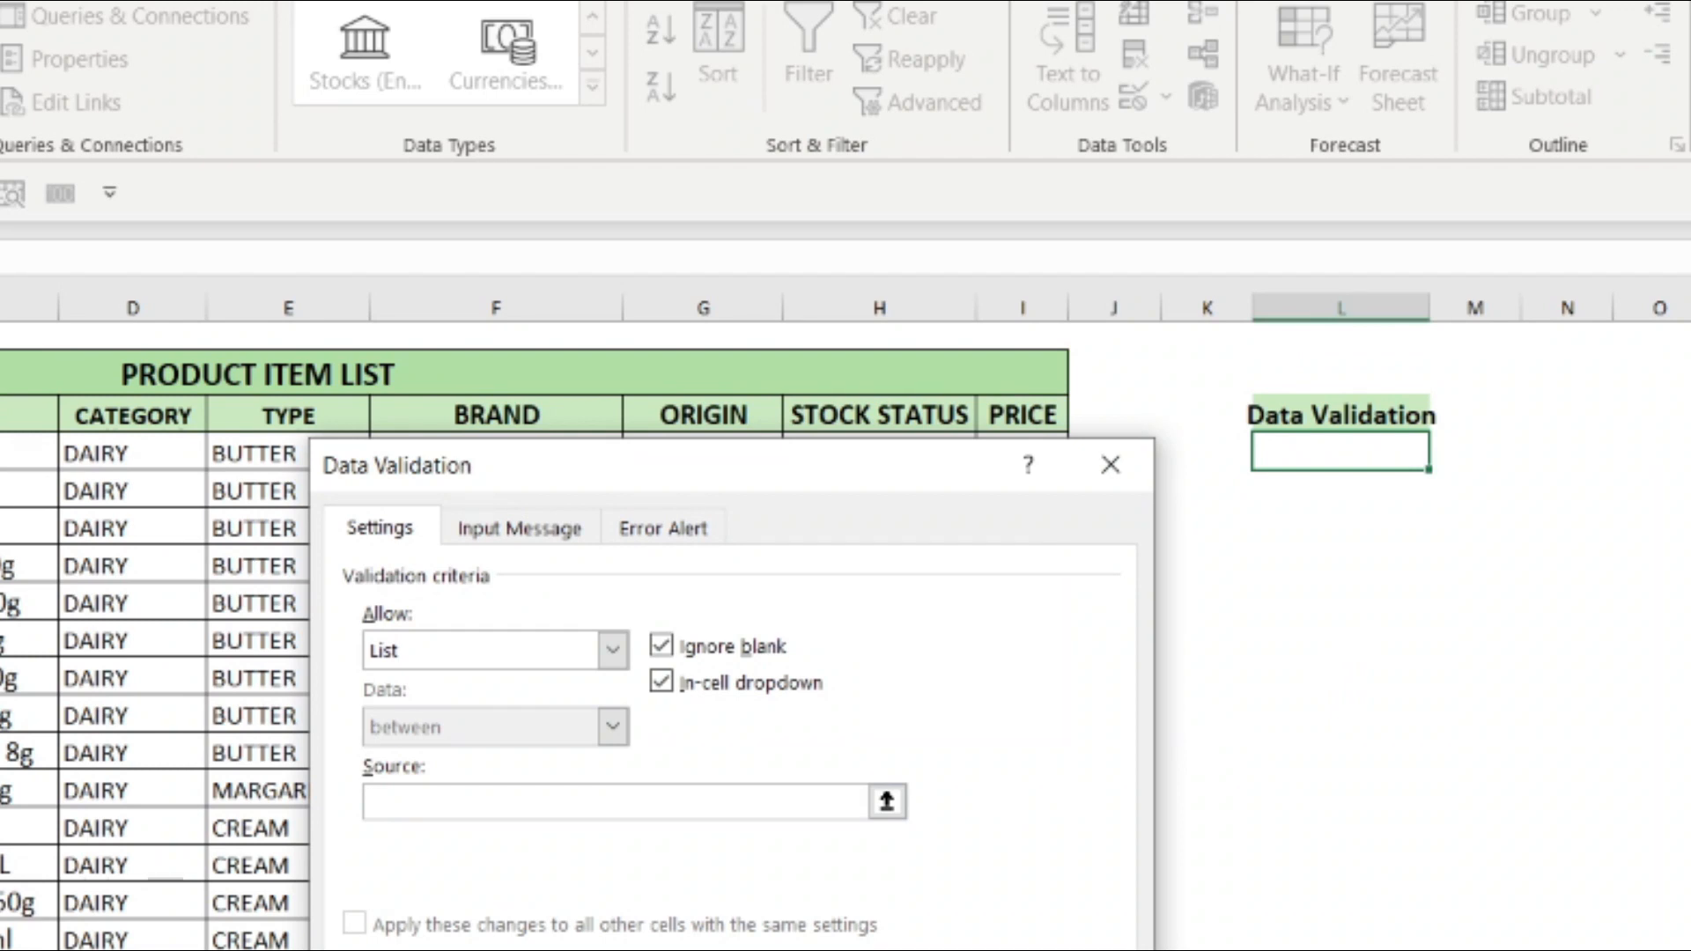
pyautogui.moveTo(1690, 451); pyautogui.dragTo(1690, 568)
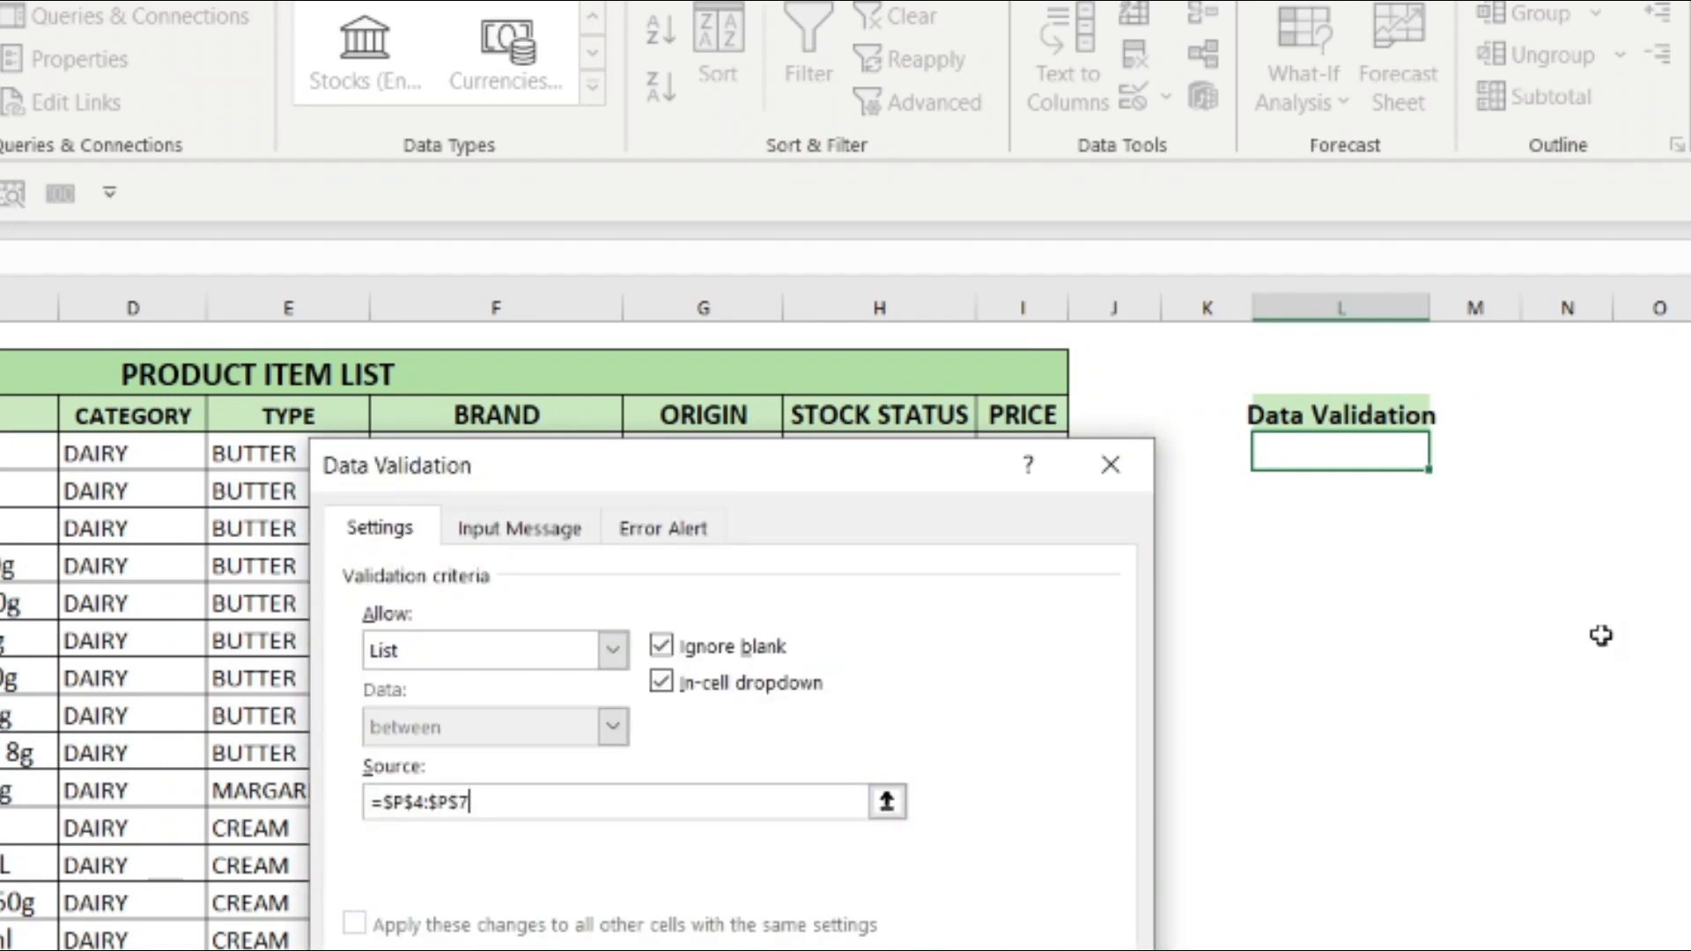
pyautogui.press('Return')
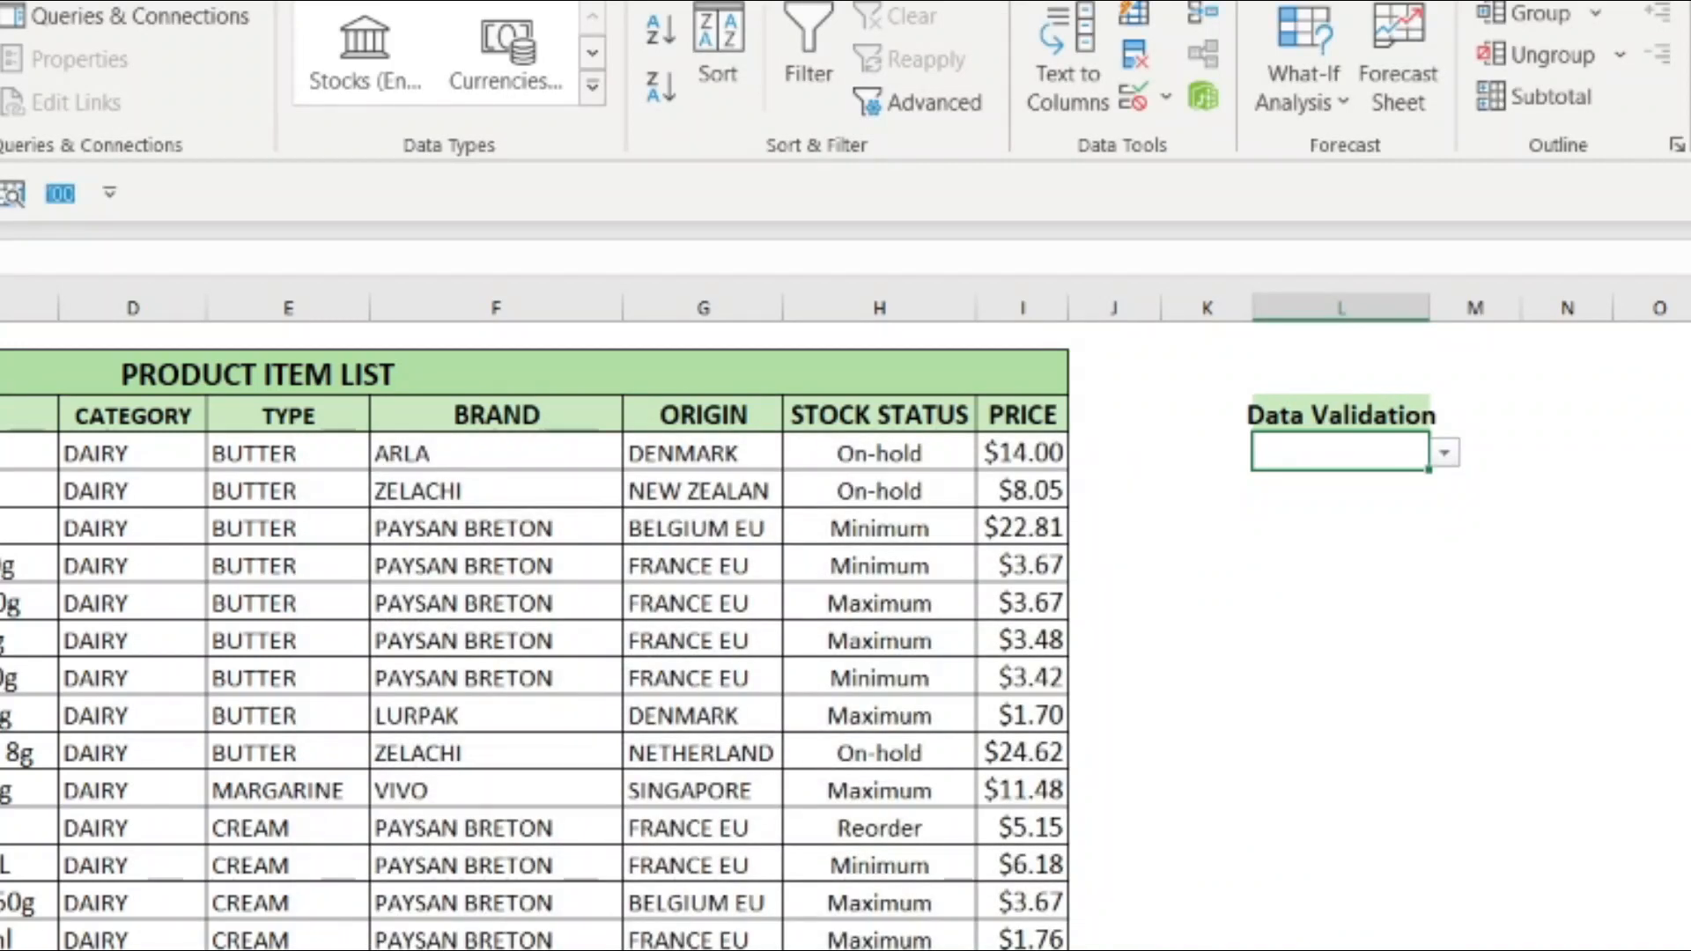
pyautogui.click(1445, 455)
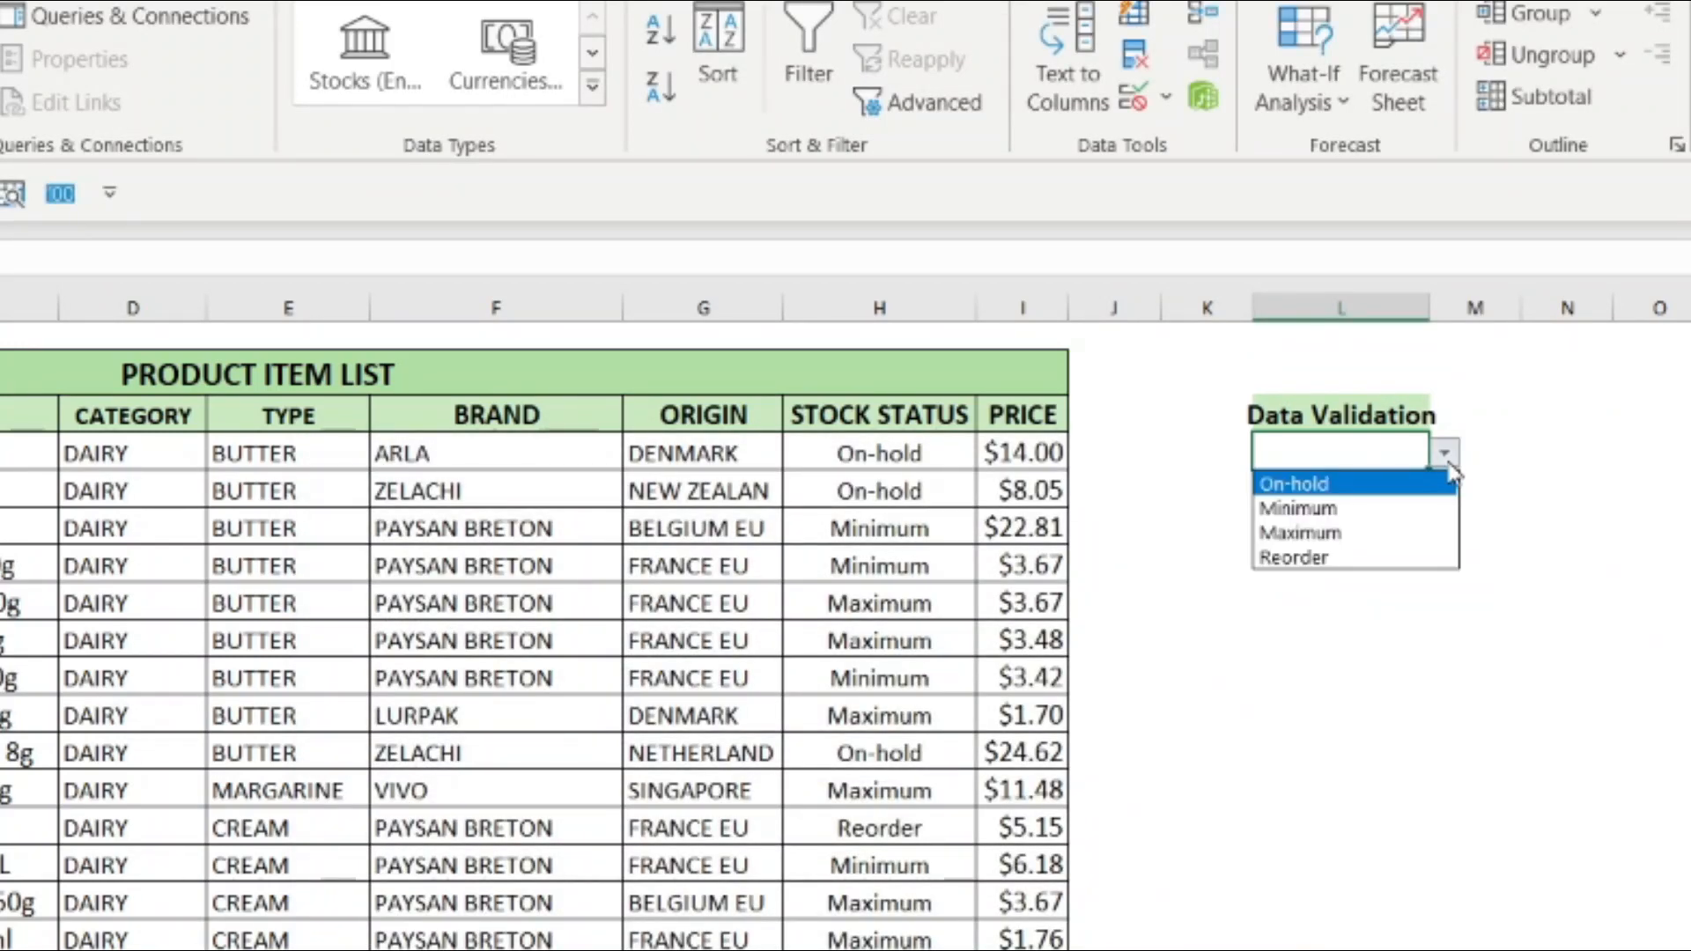
pyautogui.click(1392, 454)
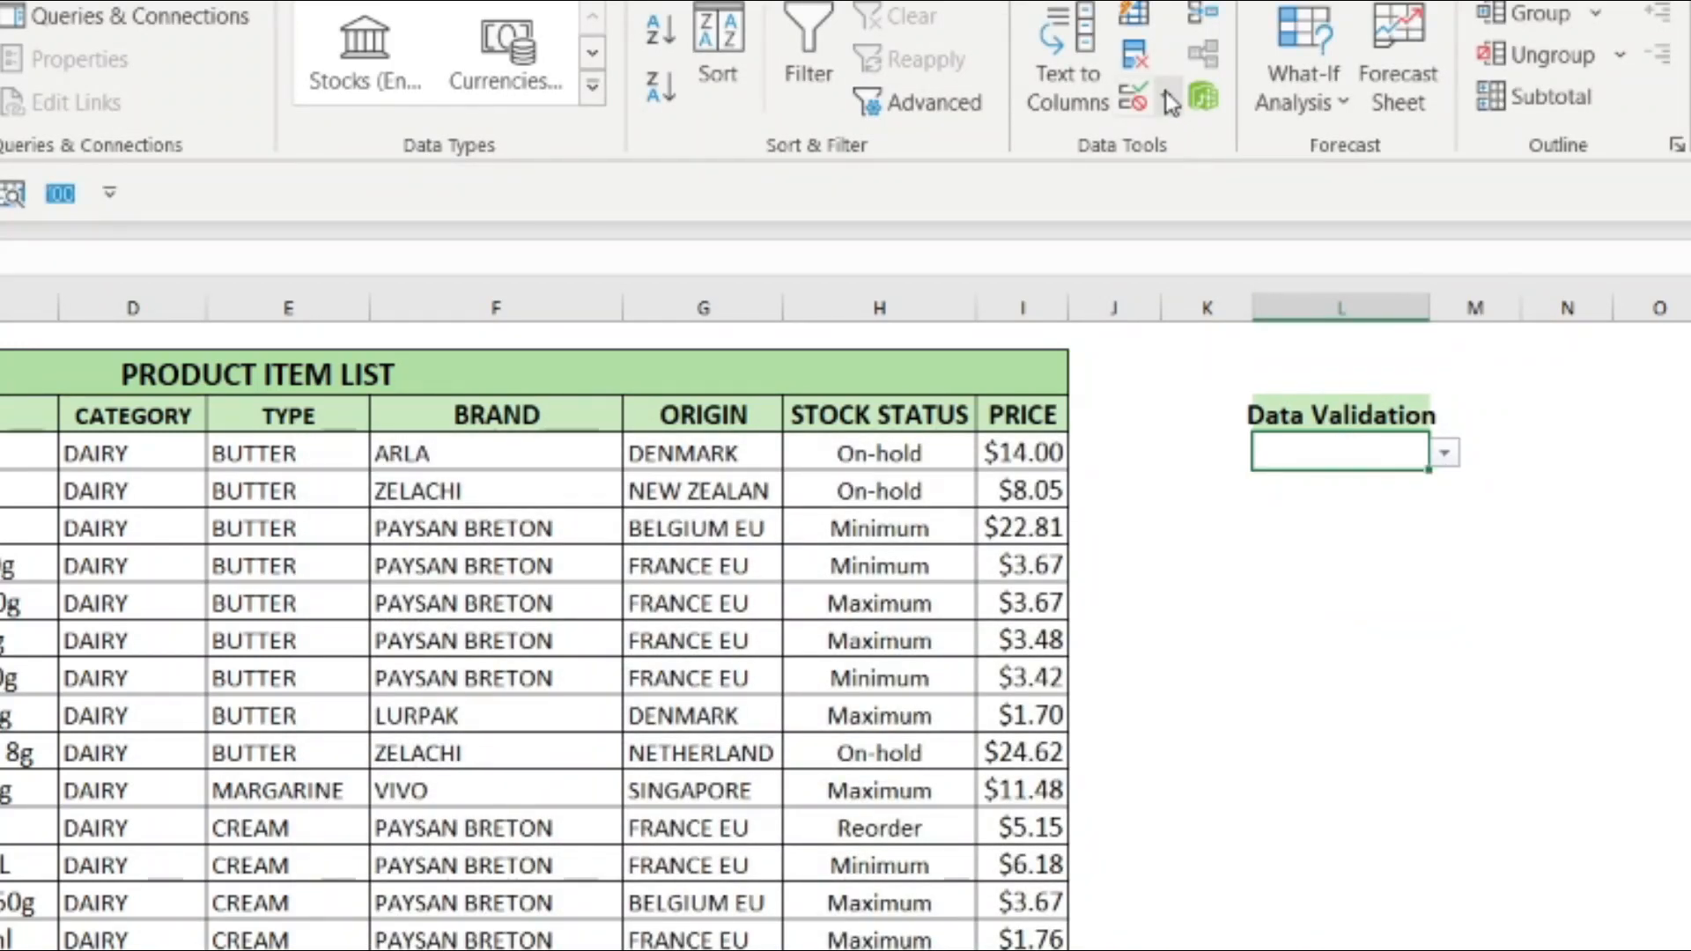
# Edit L4's data validation to apply changes to all other cells with the same settings, trying the in-cell dropdown option off and on again.
pyautogui.click(1165, 95)
pyautogui.click(1213, 158)
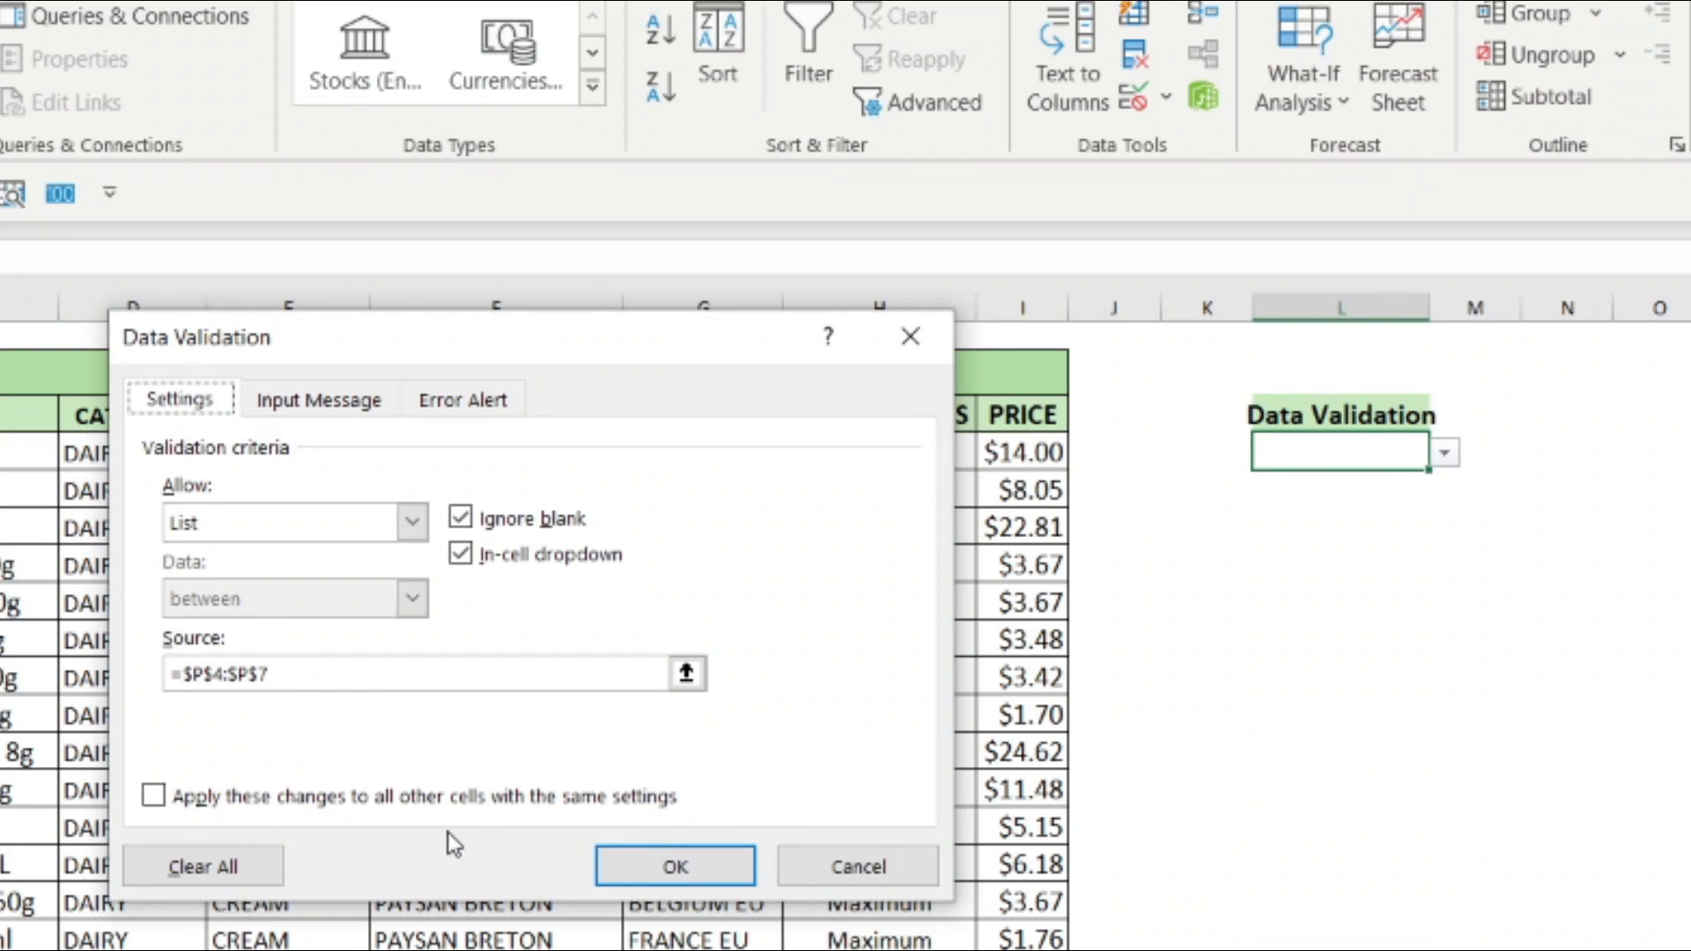
pyautogui.click(418, 797)
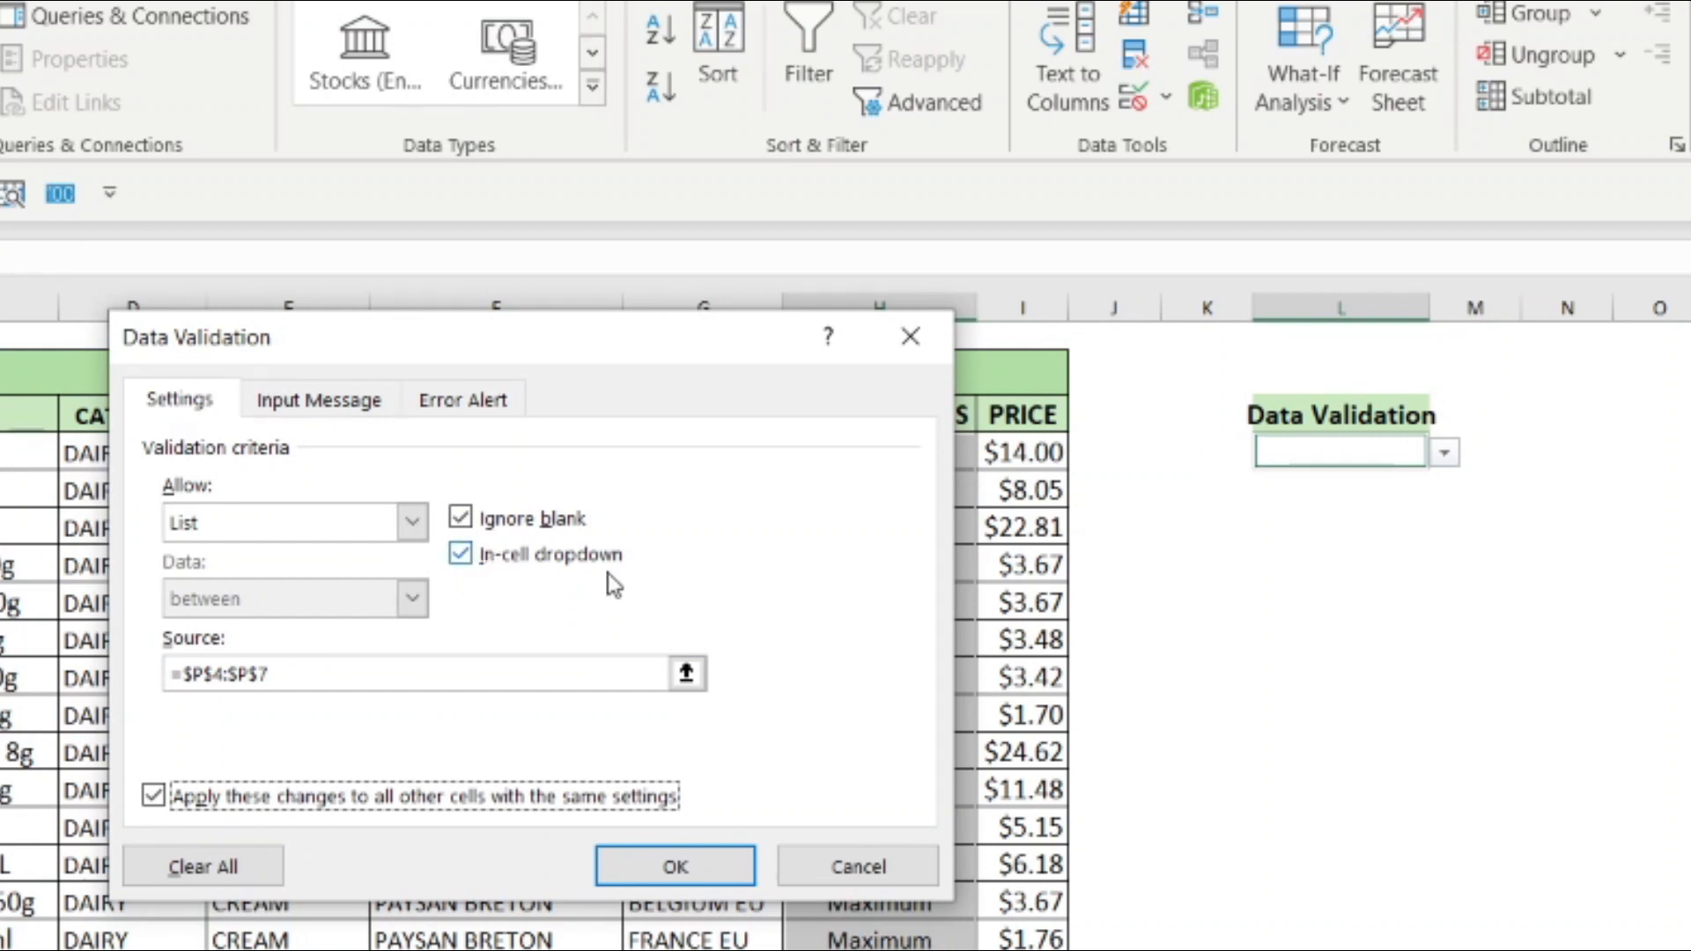
pyautogui.click(462, 554)
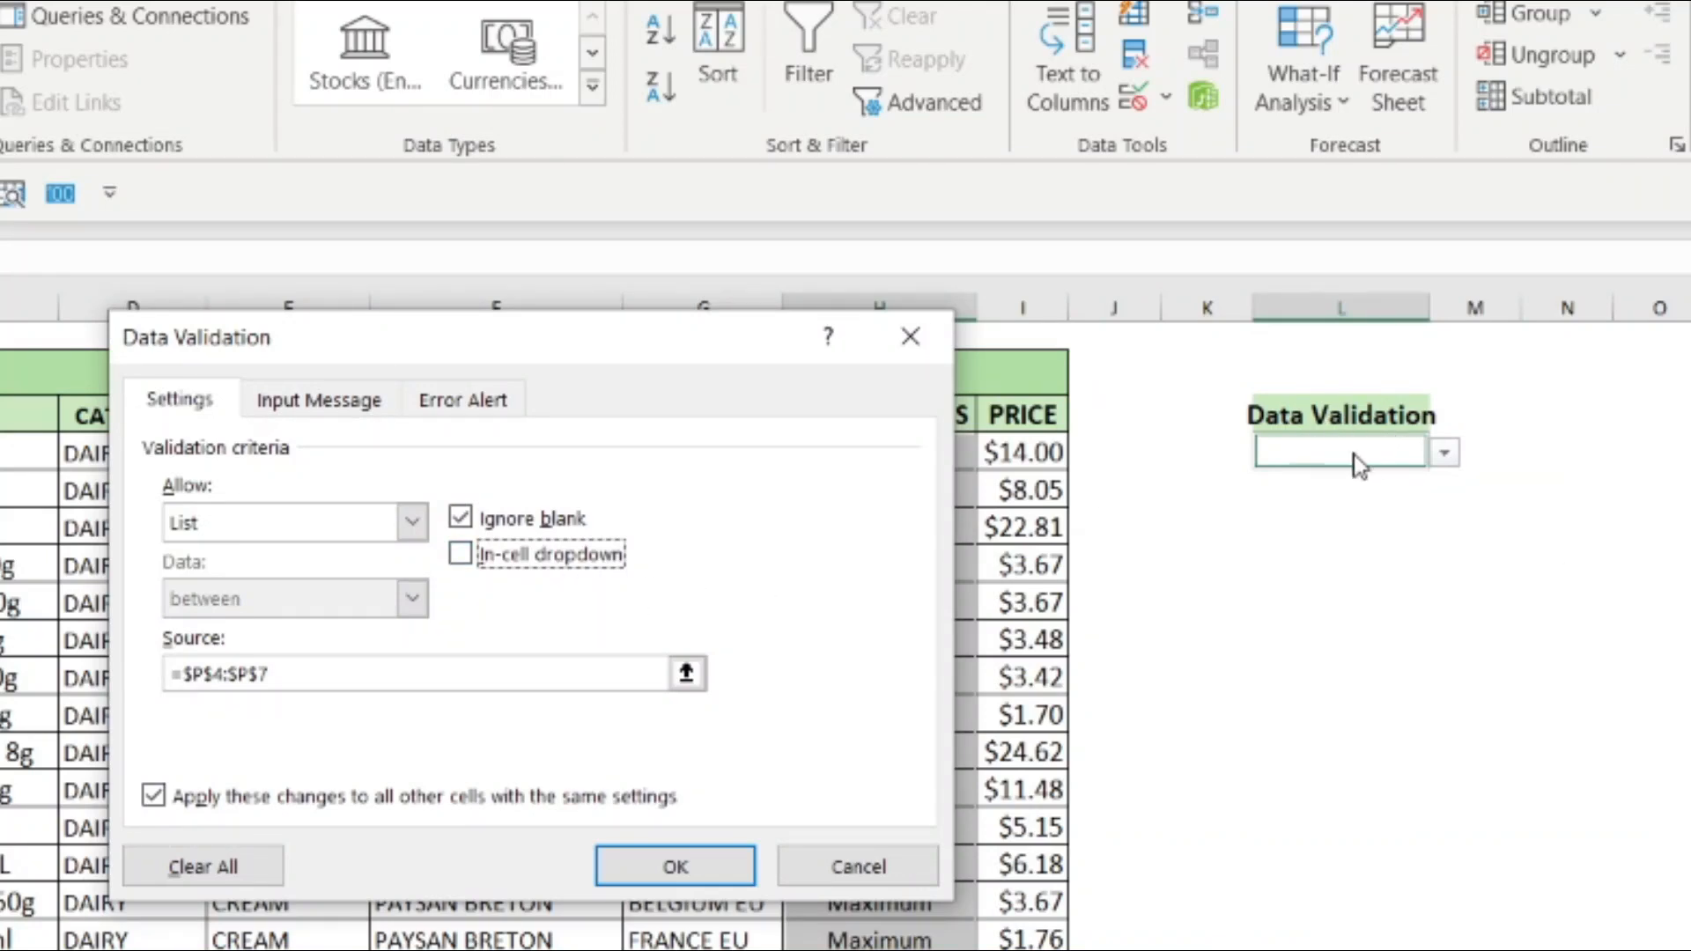
pyautogui.click(460, 556)
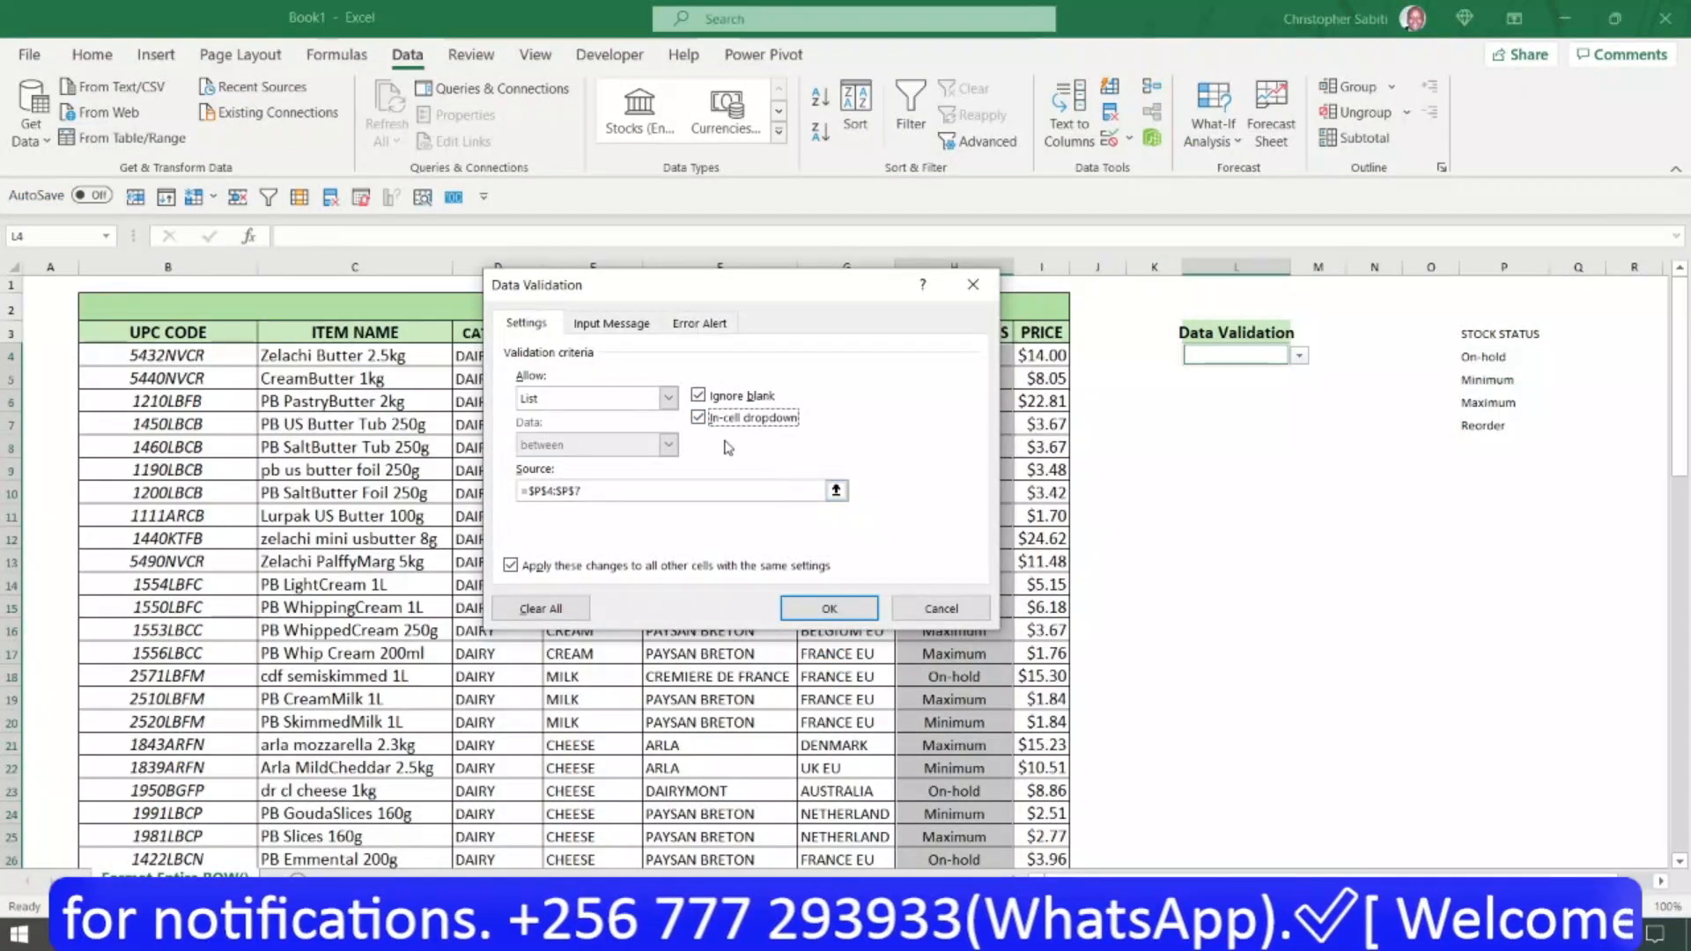